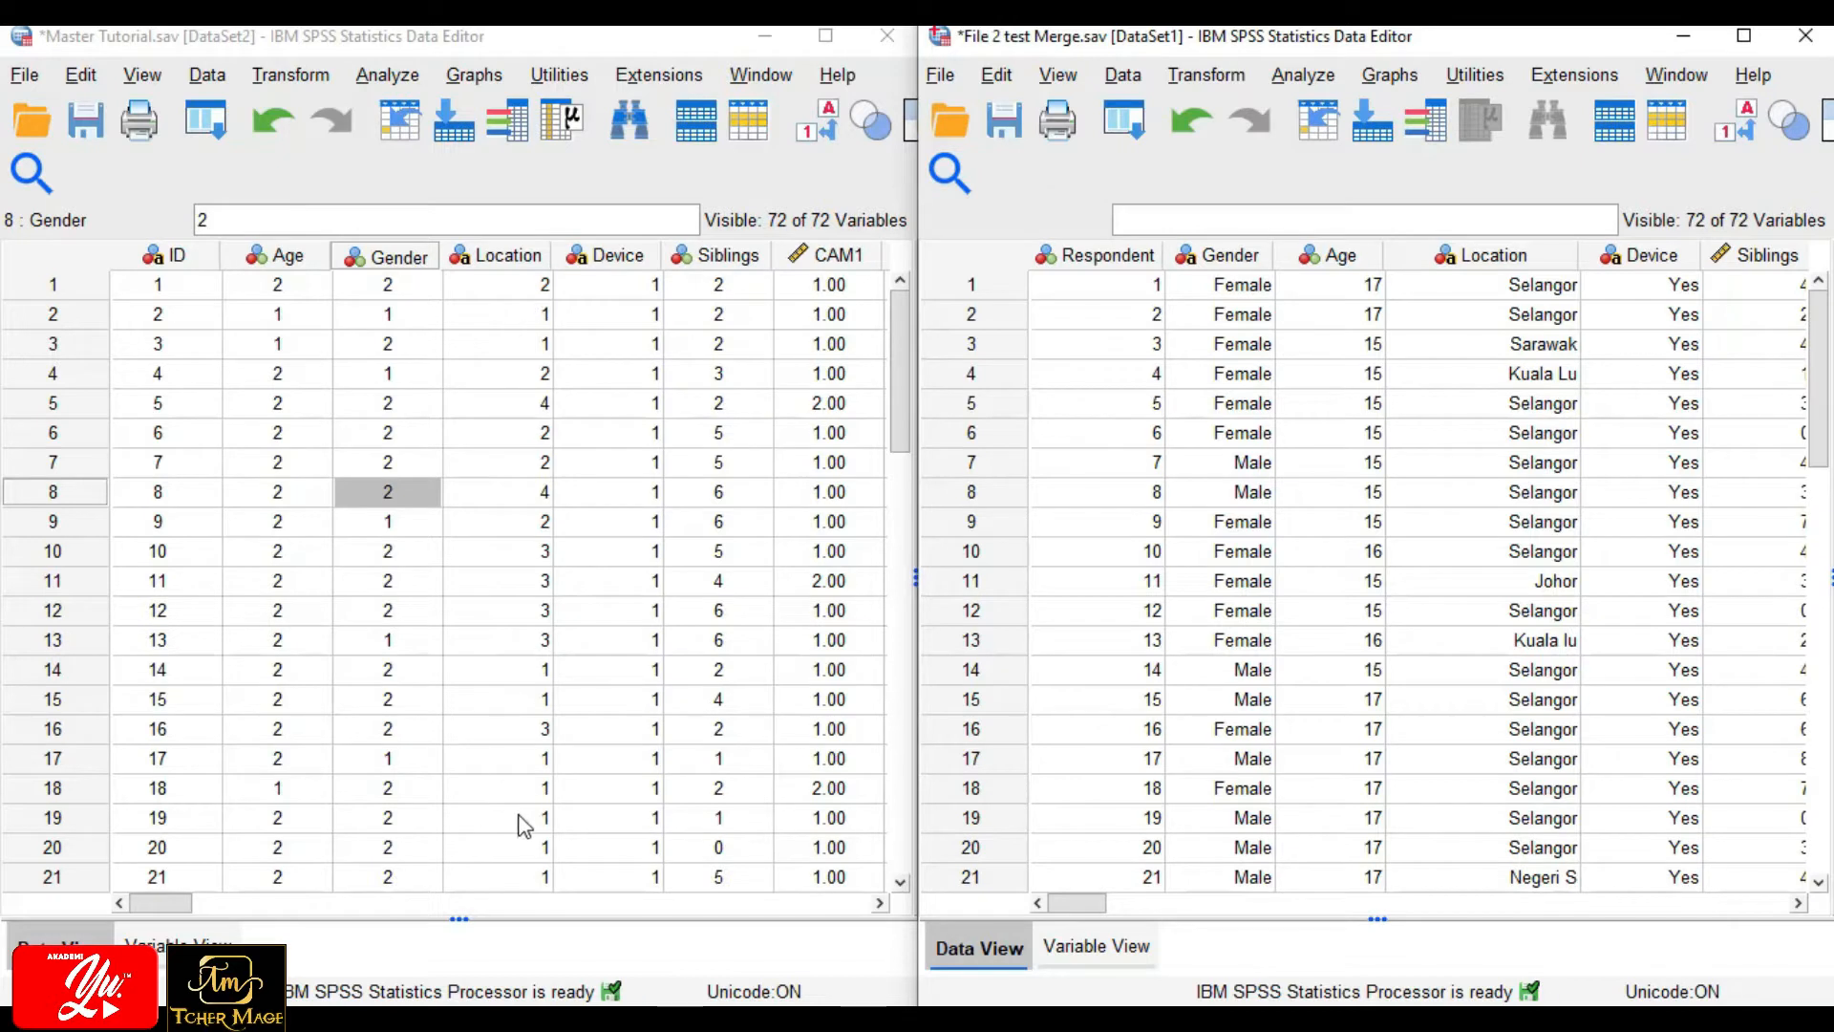
Look over the data rows in Master Tutorial, and show the variable definitions of both Master Tutorial and File 2 test Merge.
{"action": "mouse_move", "coordinate": [1520, 280]}
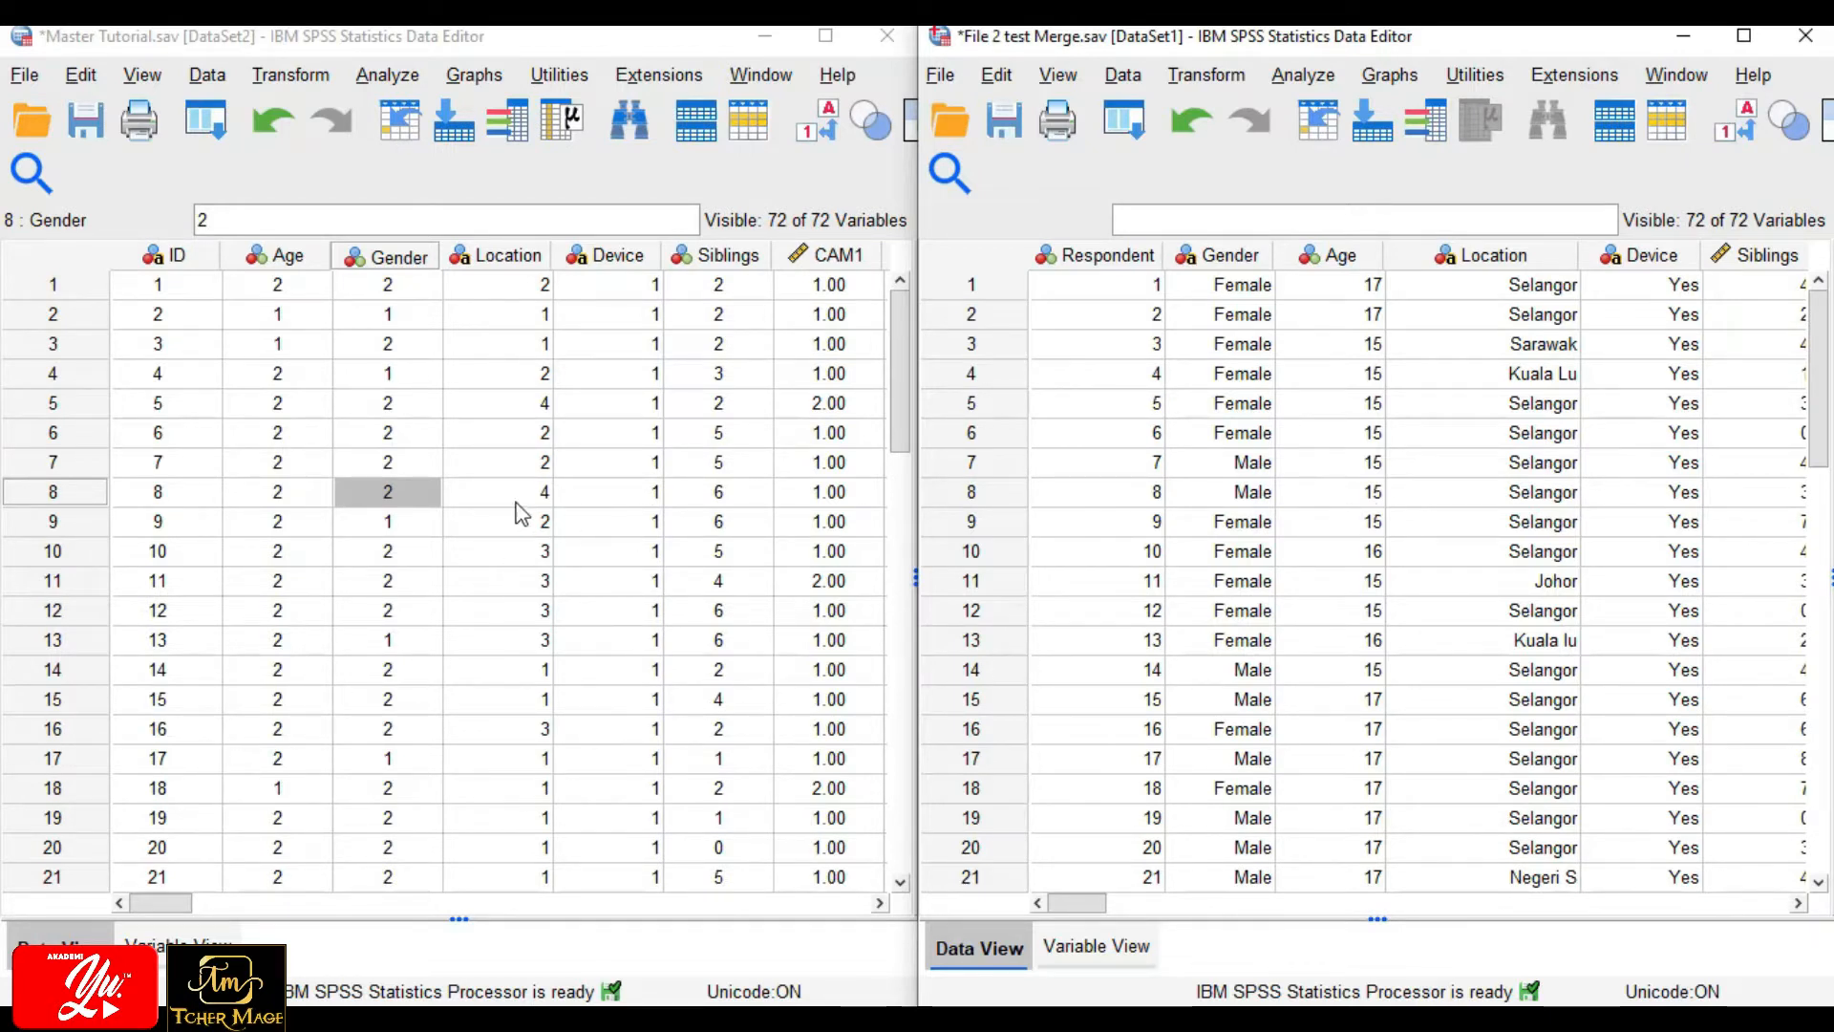
{"action": "scroll", "coordinate": [506, 635], "scroll_direction": "down", "scroll_amount": 2}
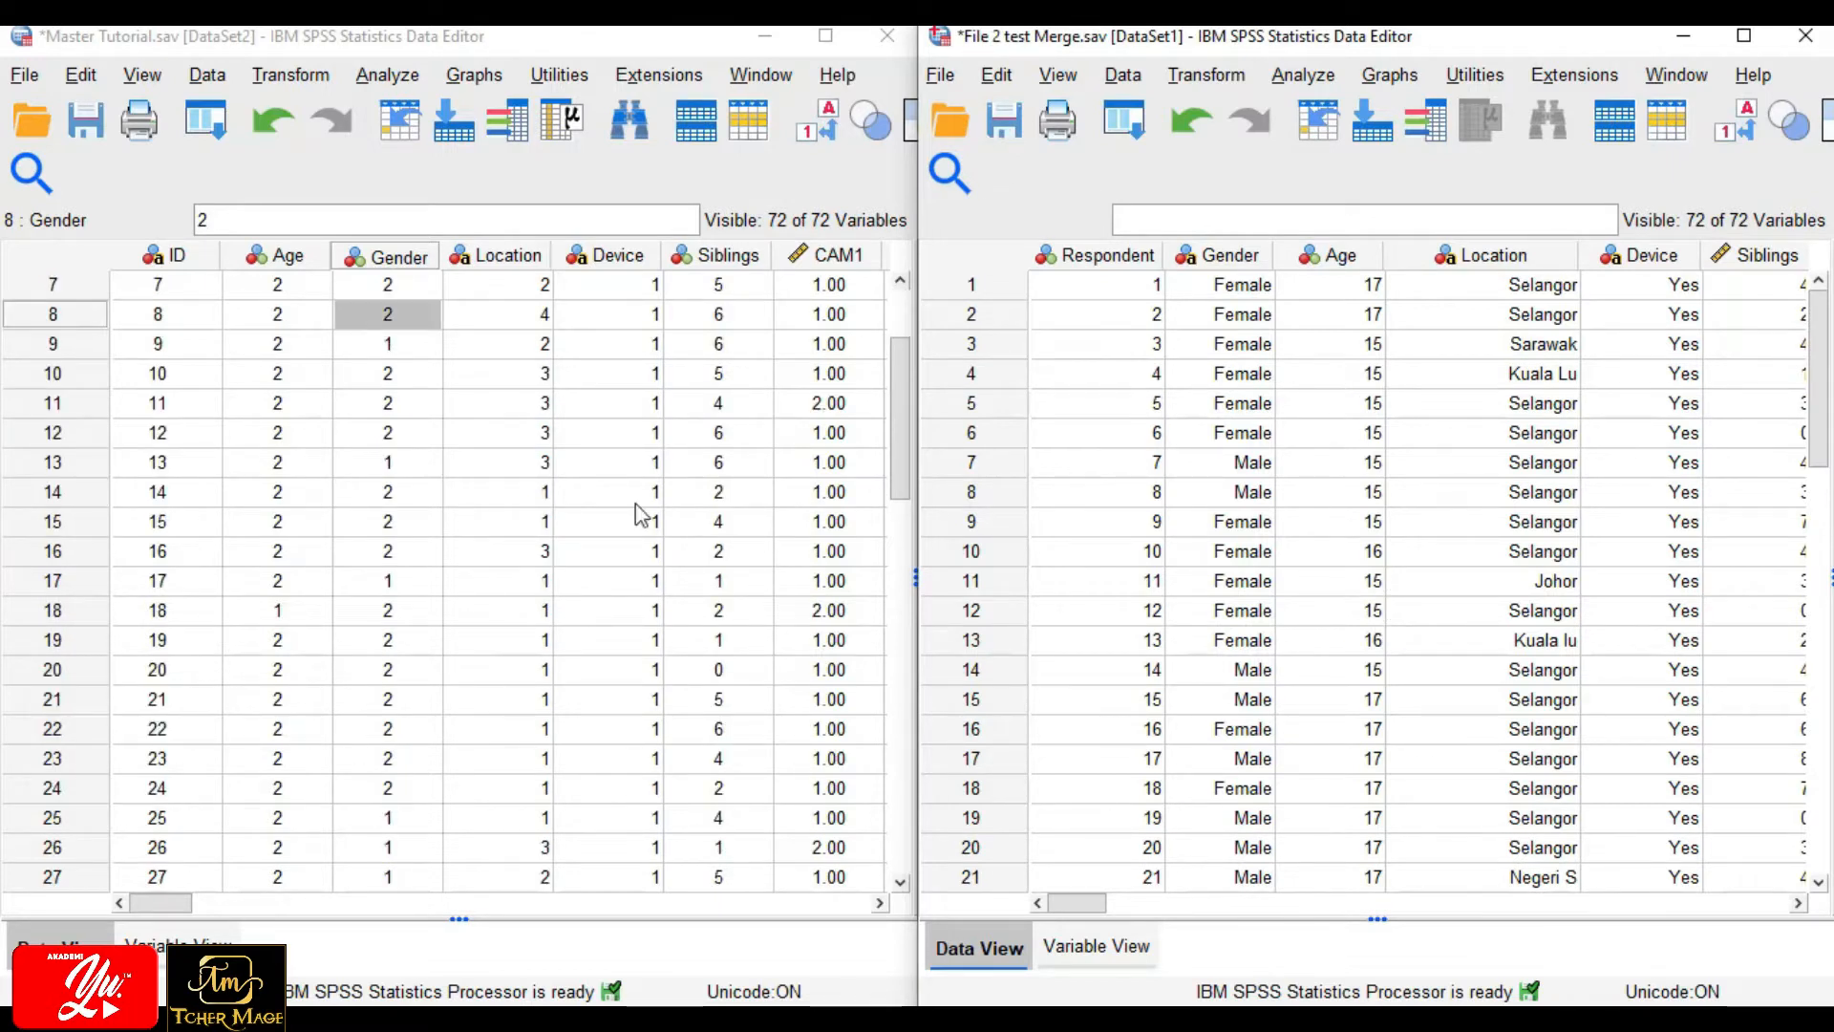
{"action": "scroll", "coordinate": [487, 501], "scroll_direction": "up", "scroll_amount": 2}
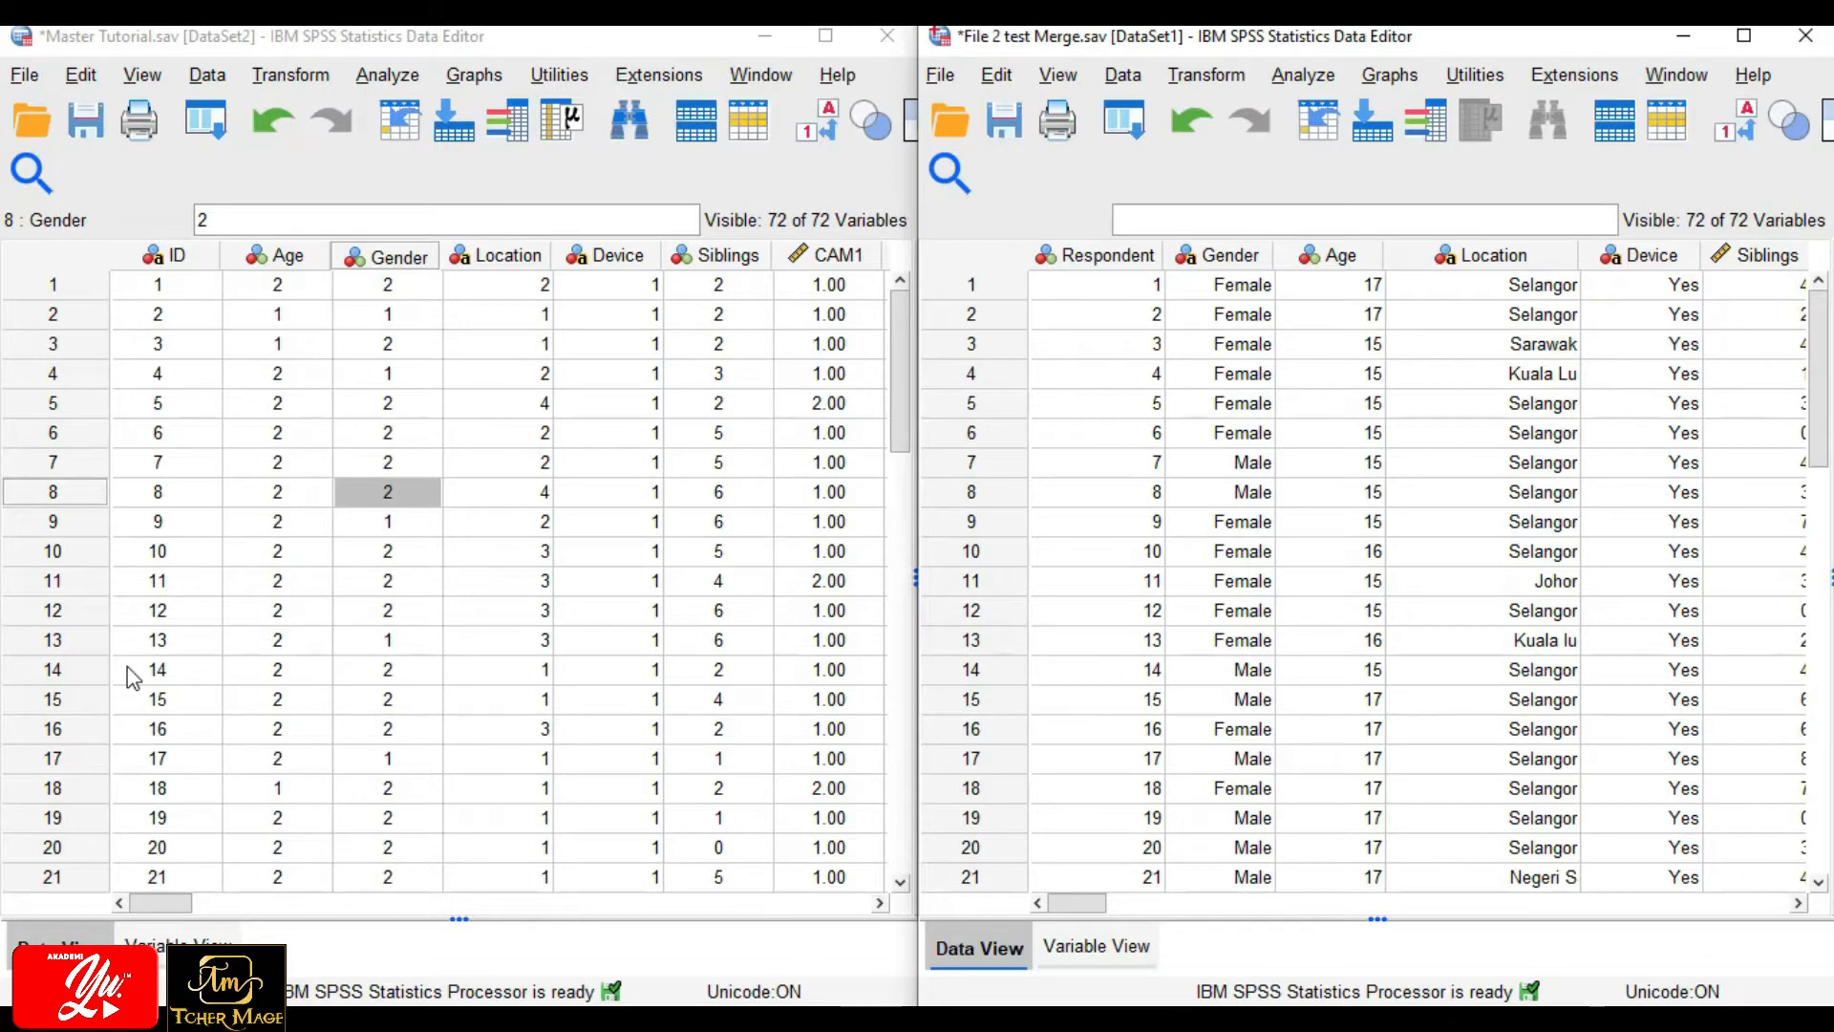
{"action": "left_click", "coordinate": [176, 945]}
{"action": "left_click", "coordinate": [1094, 948]}
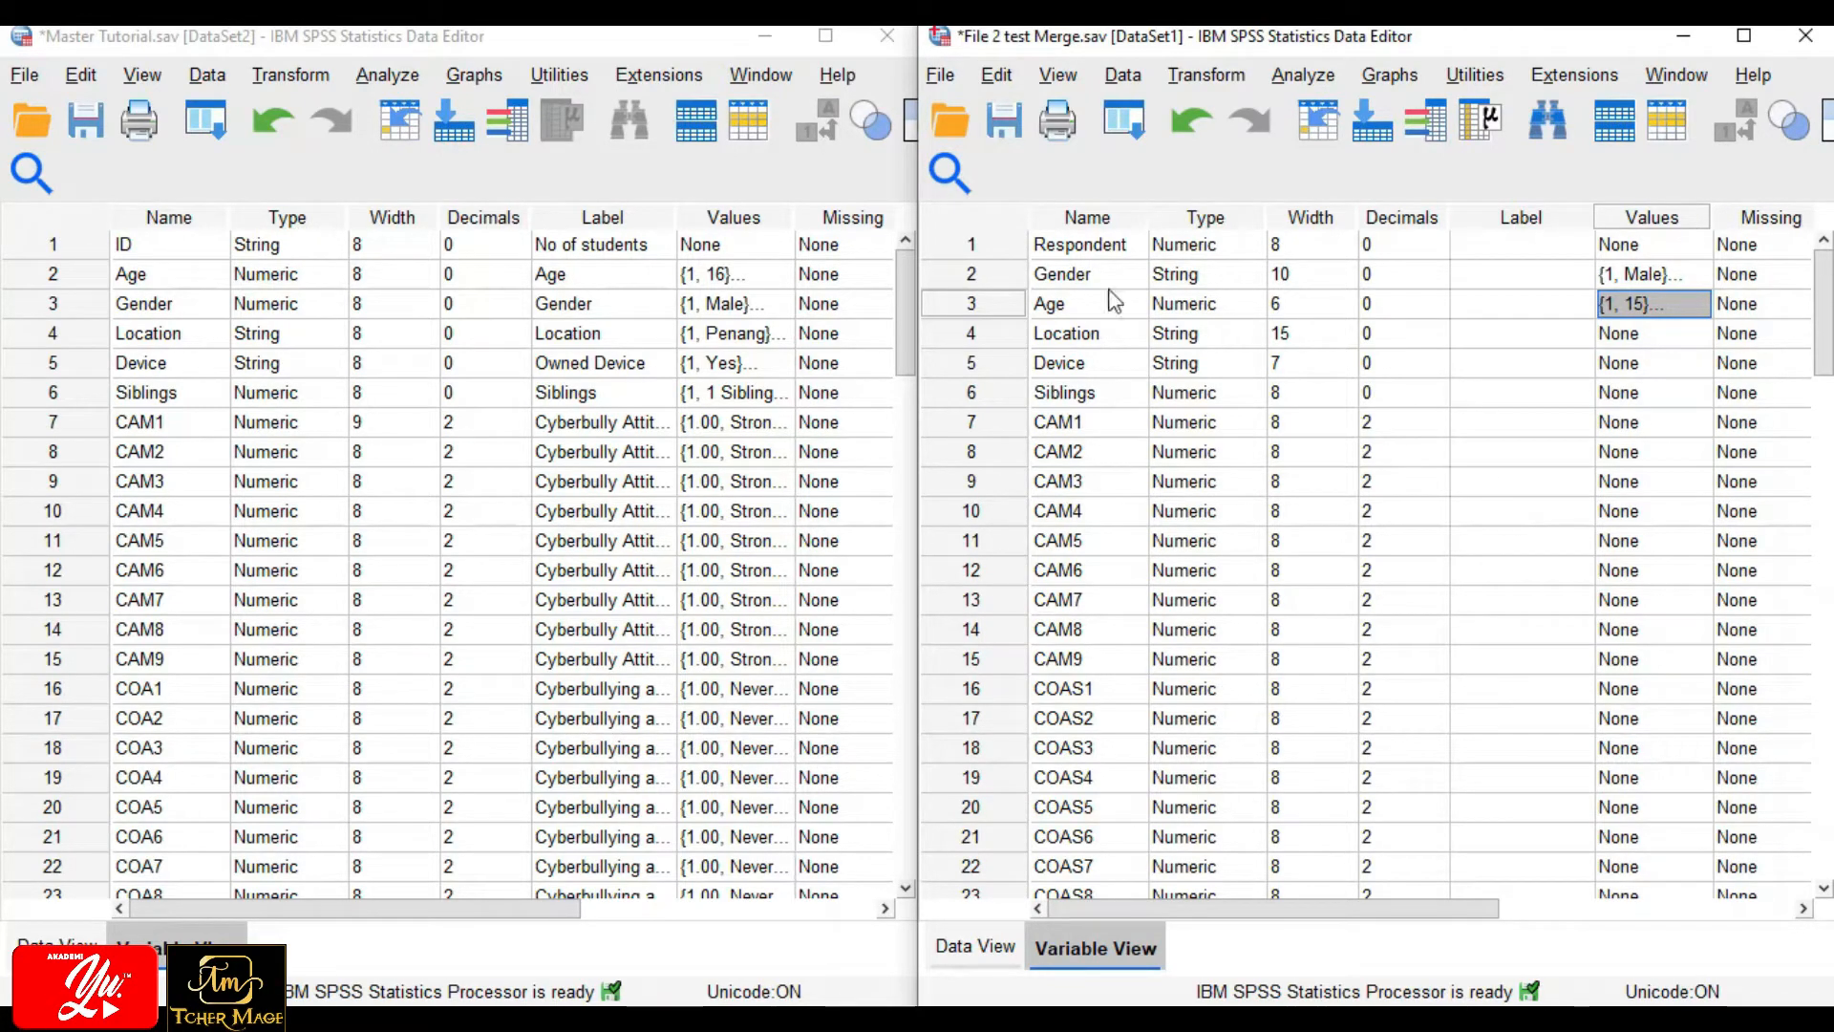
Rename the Respondent variable in File 2 test Merge as ID to match the first variable in Master Tutorial.
{"action": "left_click", "coordinate": [162, 254]}
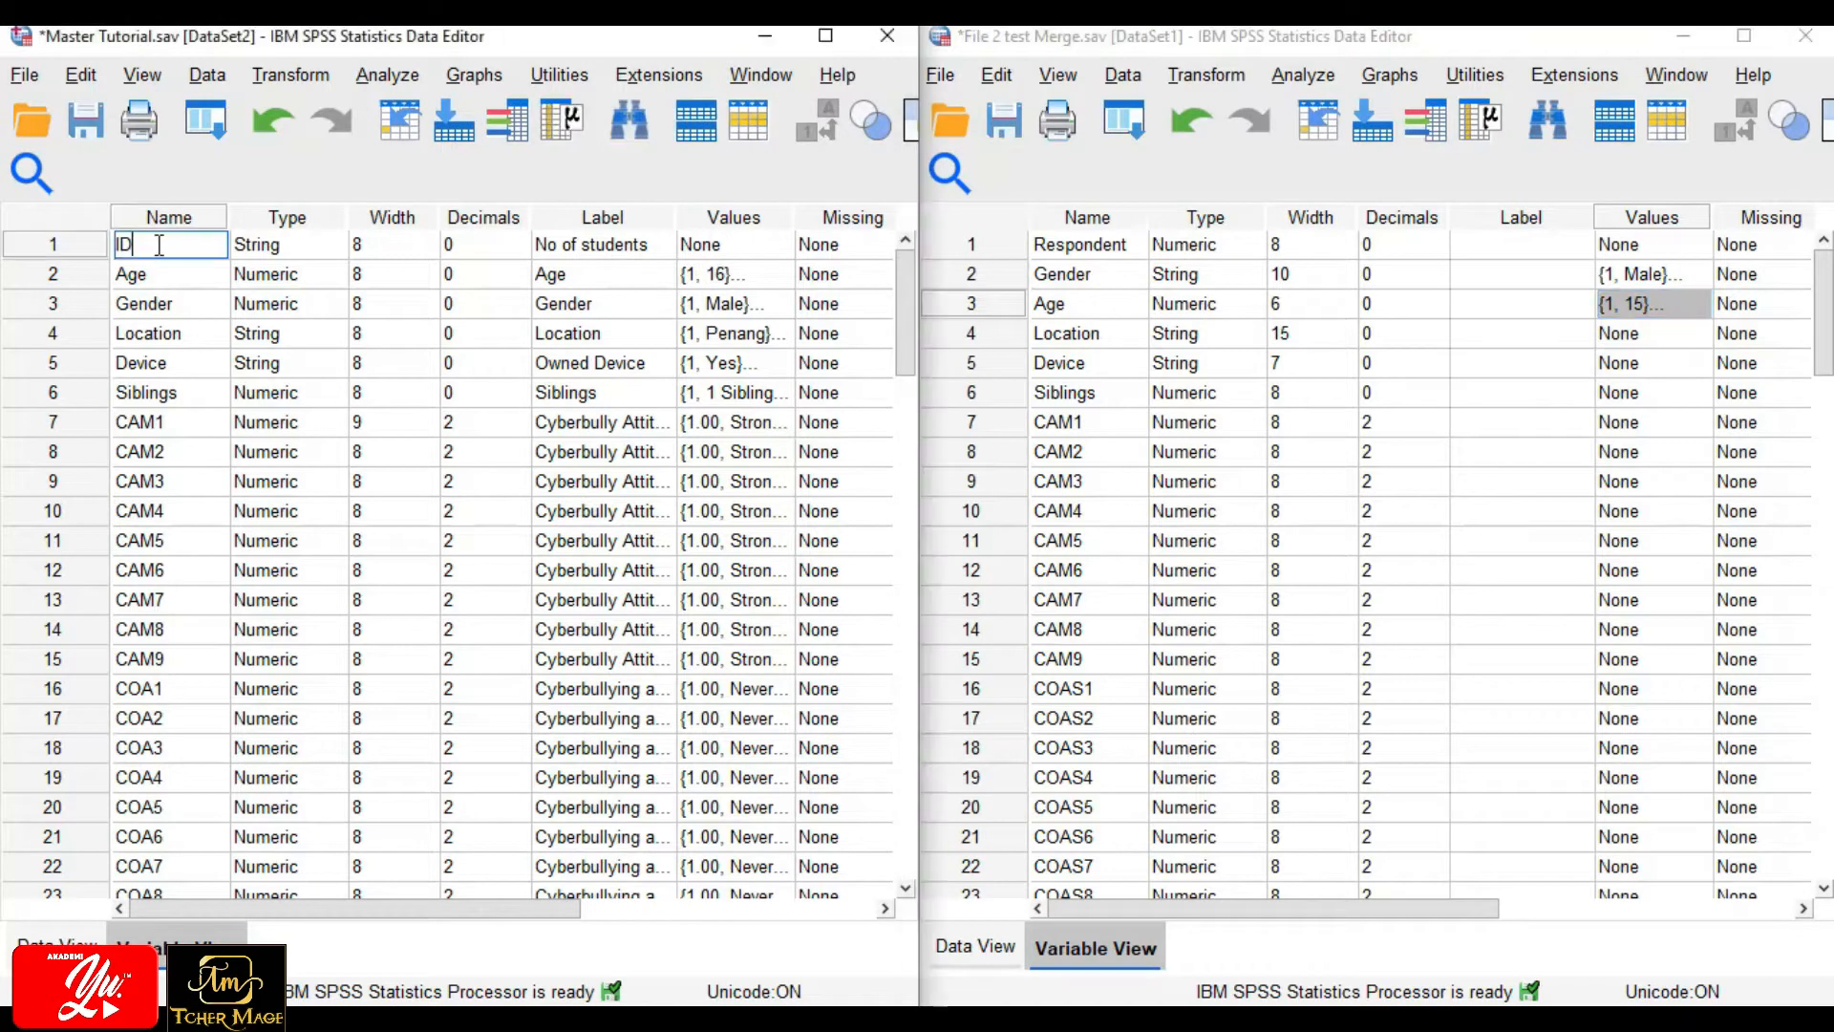
{"action": "left_click", "coordinate": [149, 251]}
{"action": "double_click", "coordinate": [1082, 248]}
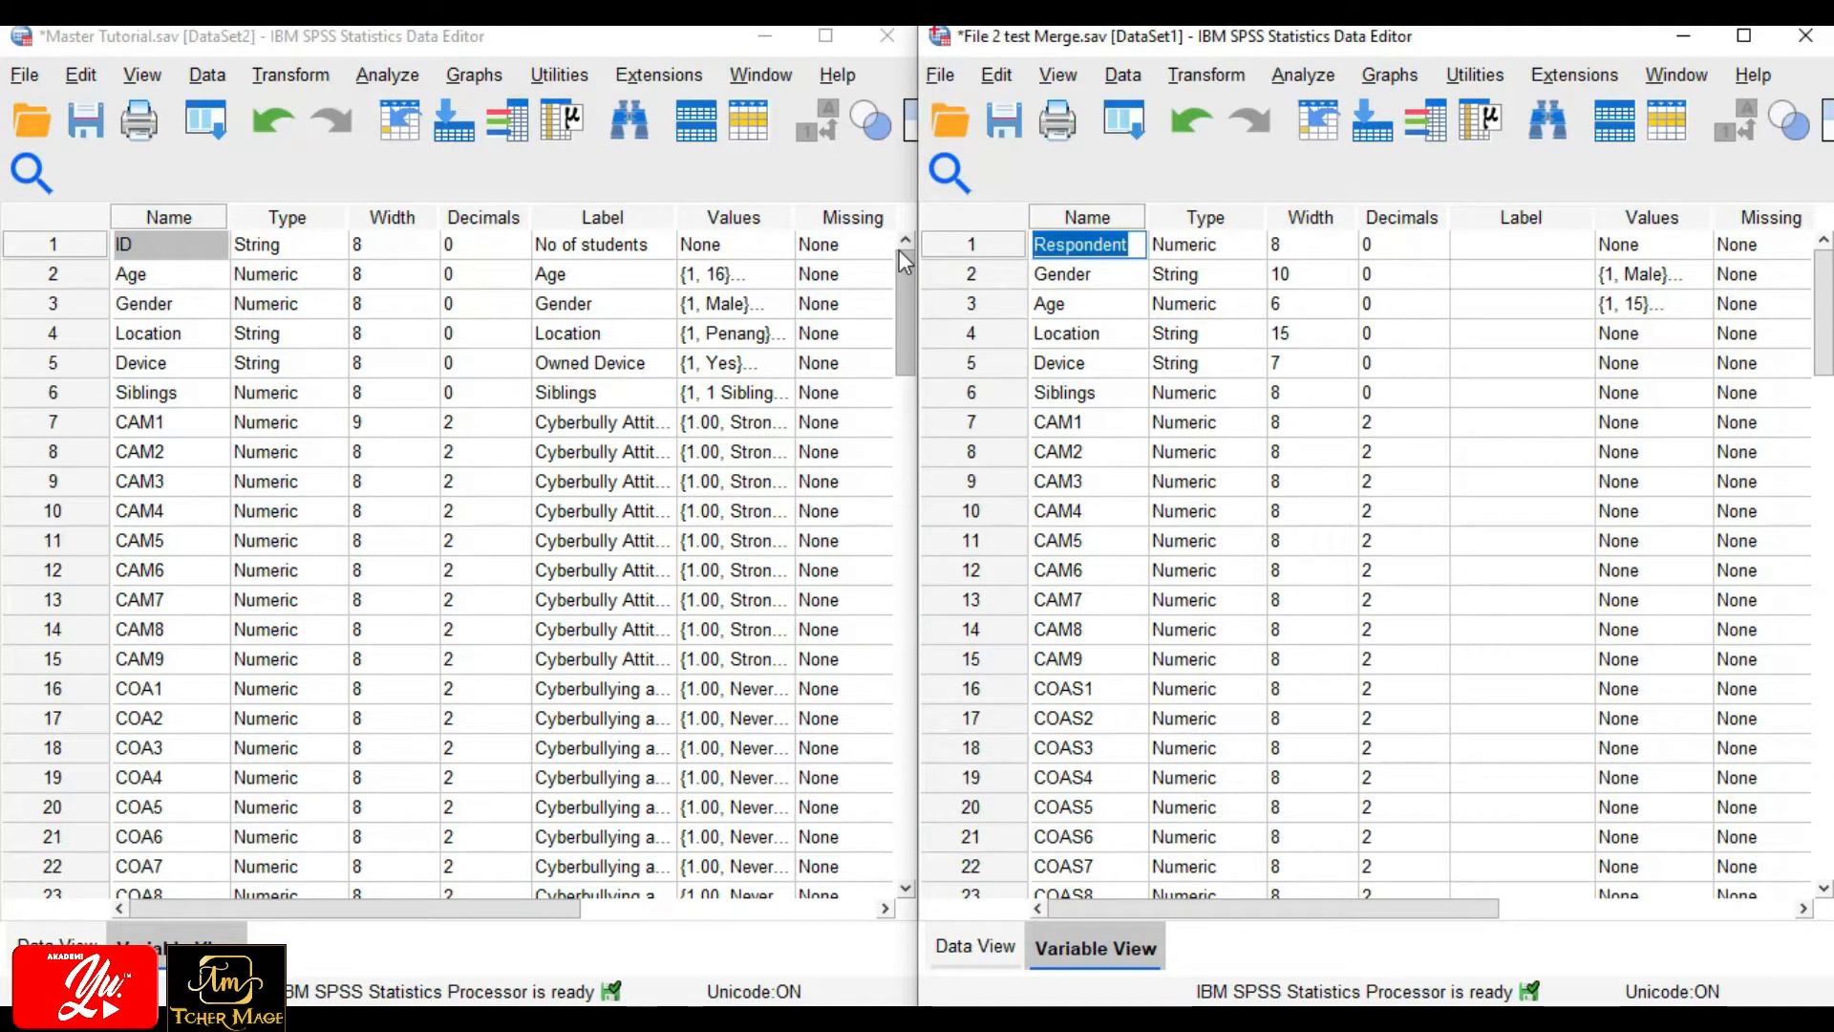
{"action": "type", "text": "ID"}
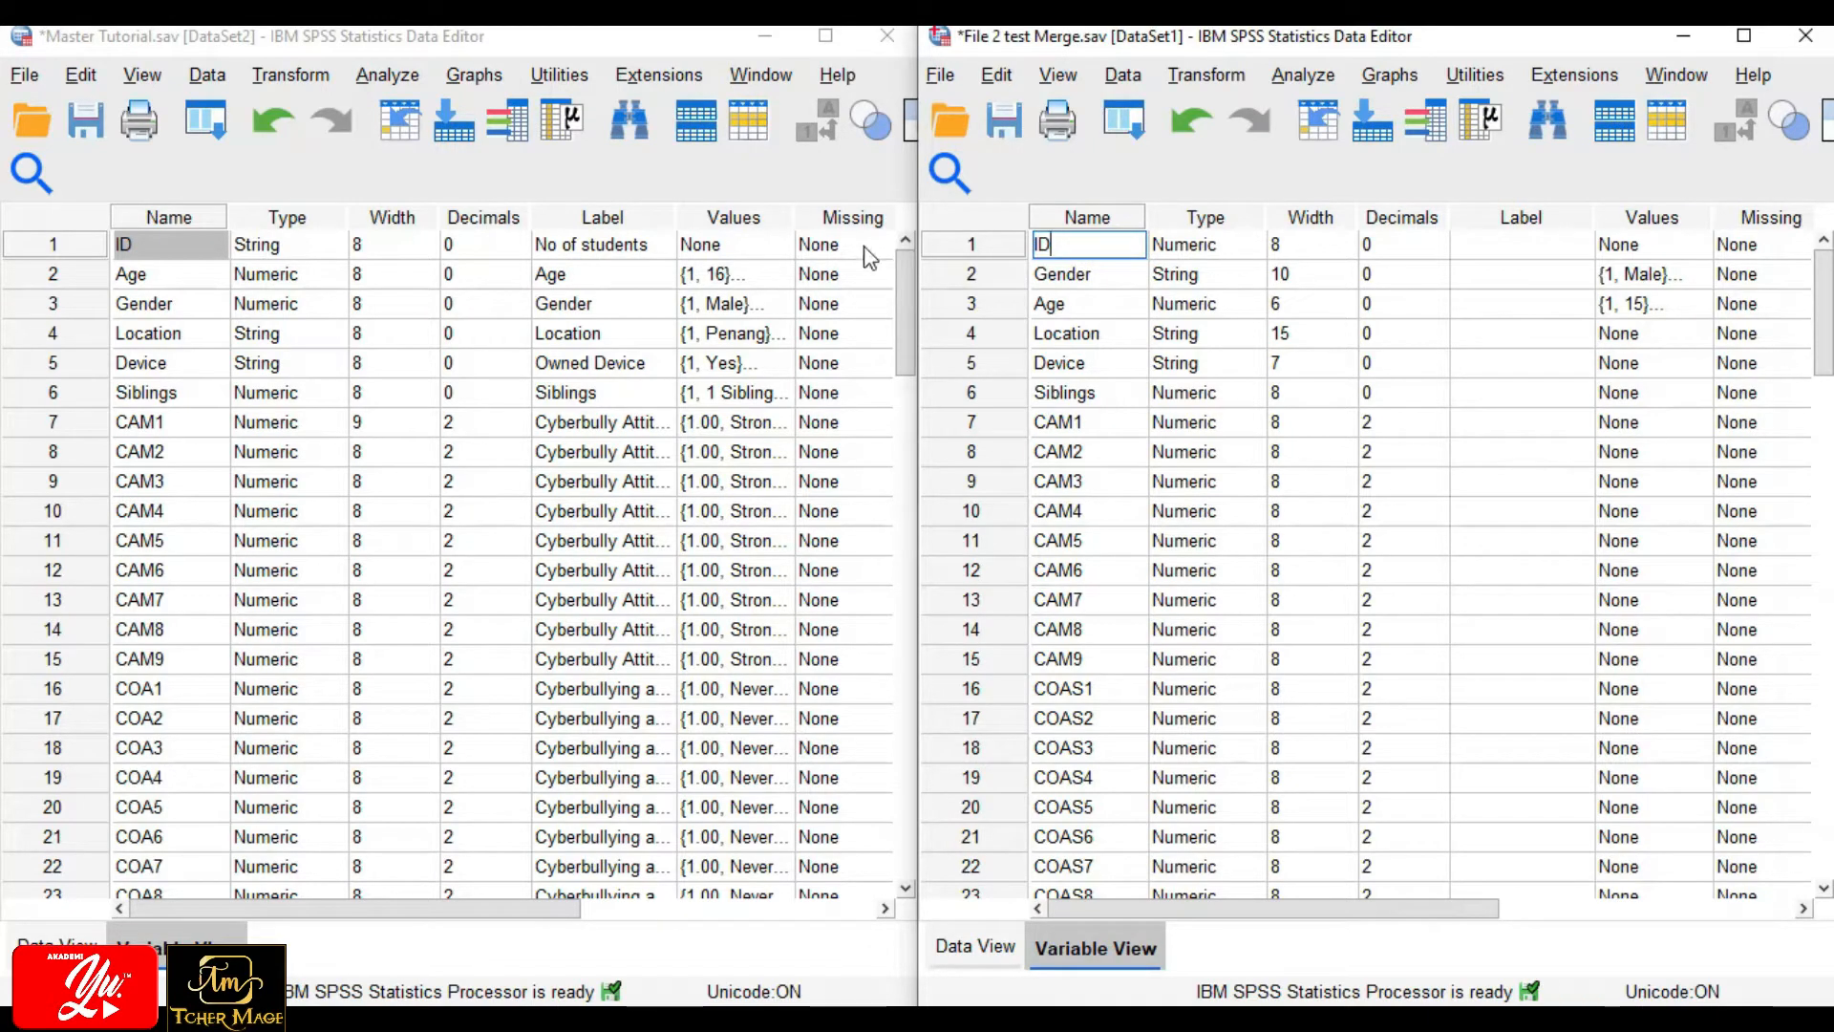
{"action": "left_click", "coordinate": [600, 421]}
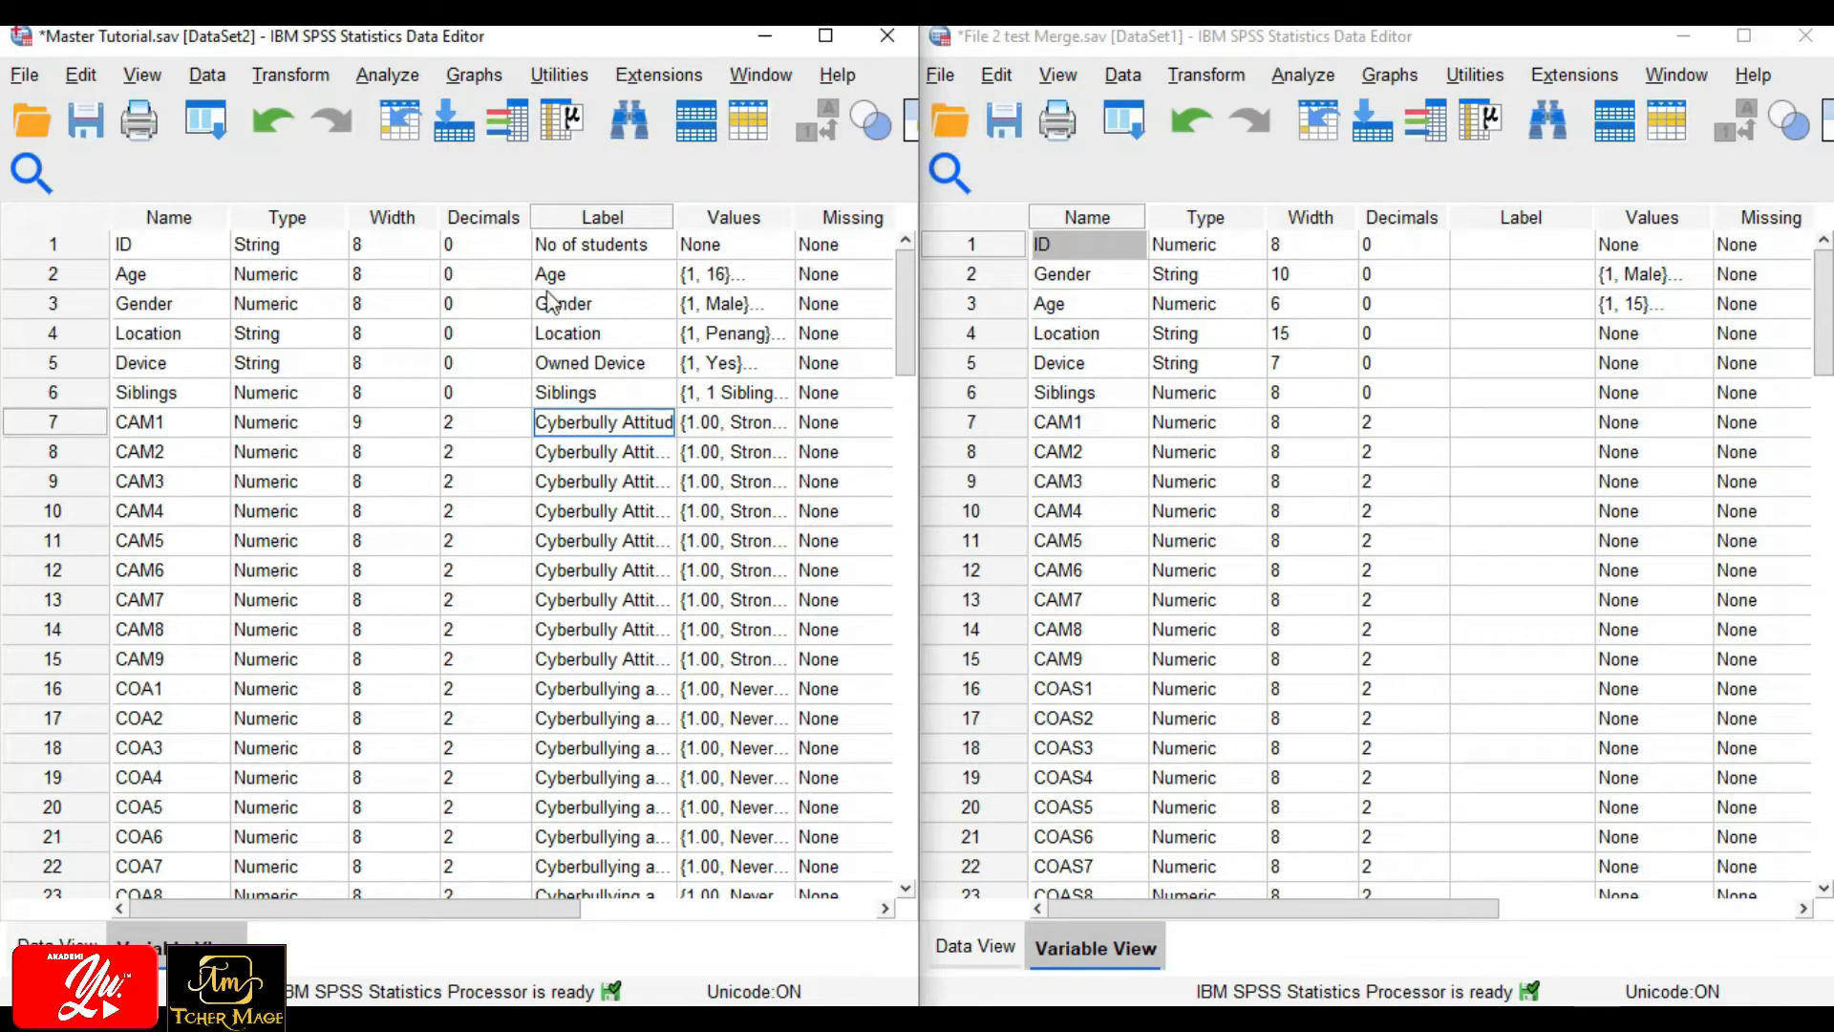
Change the type of the ID variable in Master Tutorial to Numeric.
{"action": "left_click", "coordinate": [297, 248]}
{"action": "left_click", "coordinate": [335, 245]}
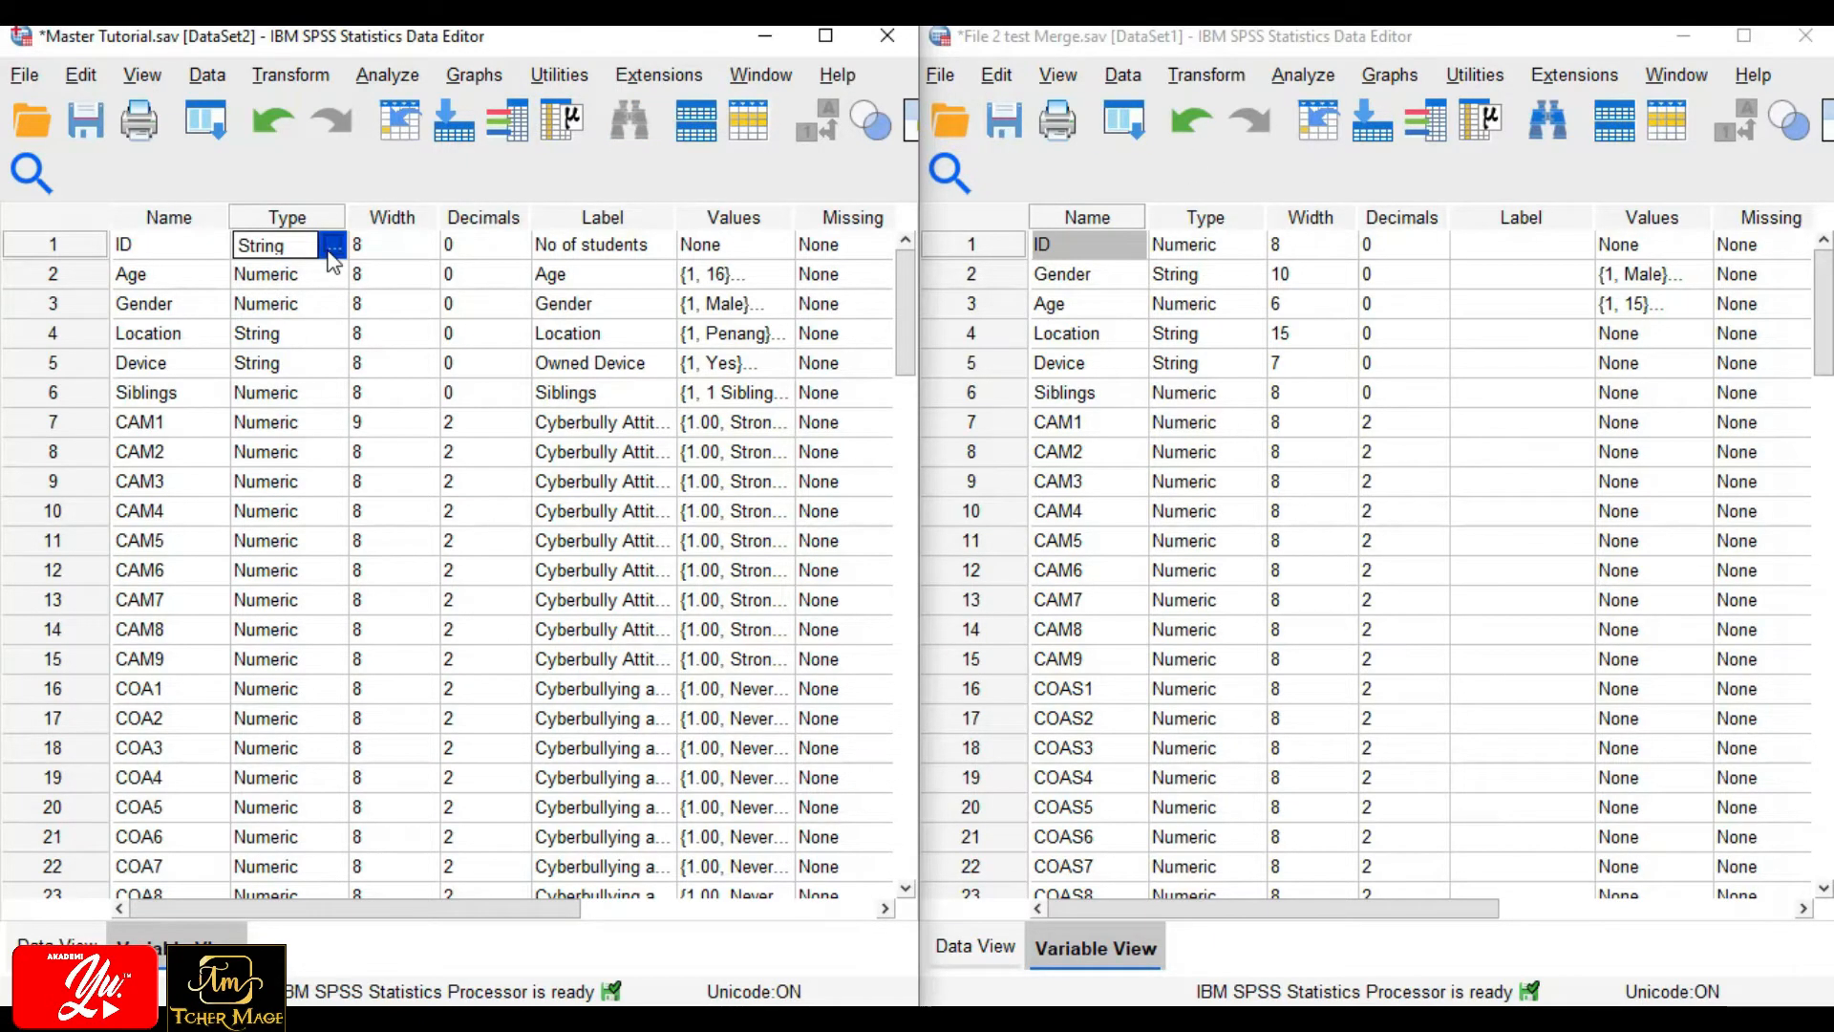
{"action": "left_click", "coordinate": [183, 342]}
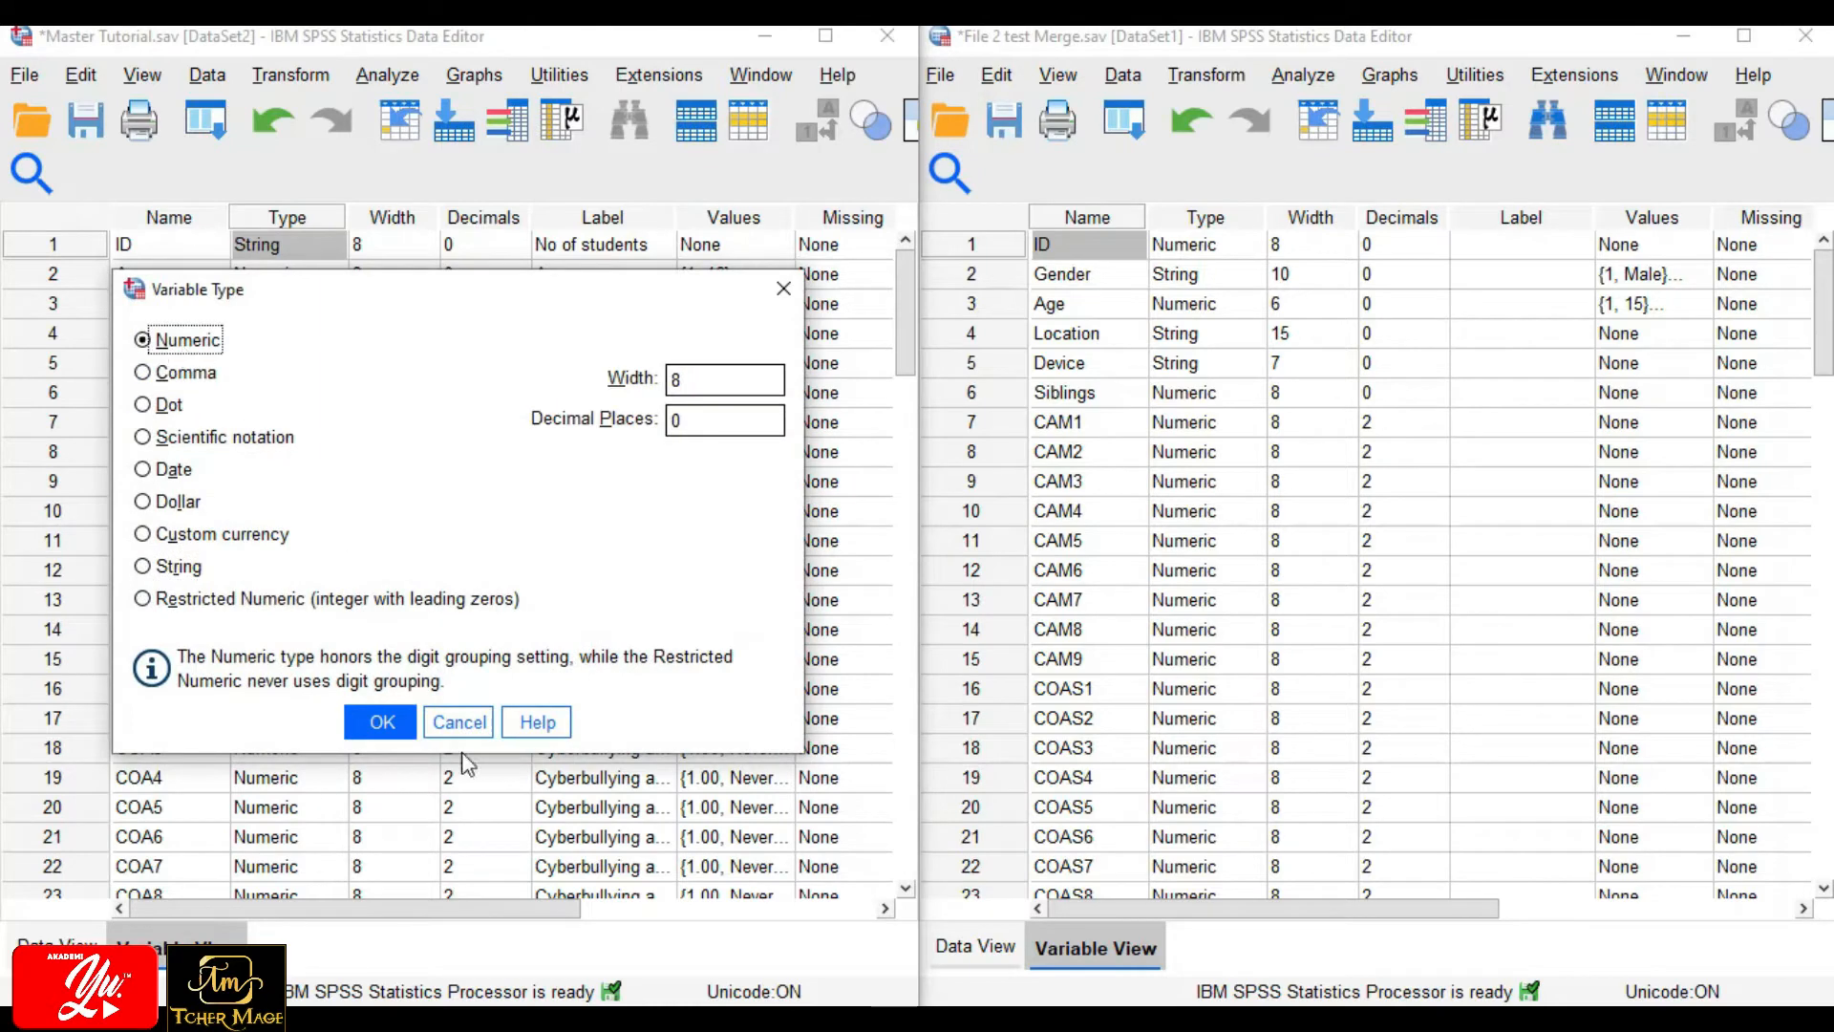
{"action": "left_click", "coordinate": [393, 728]}
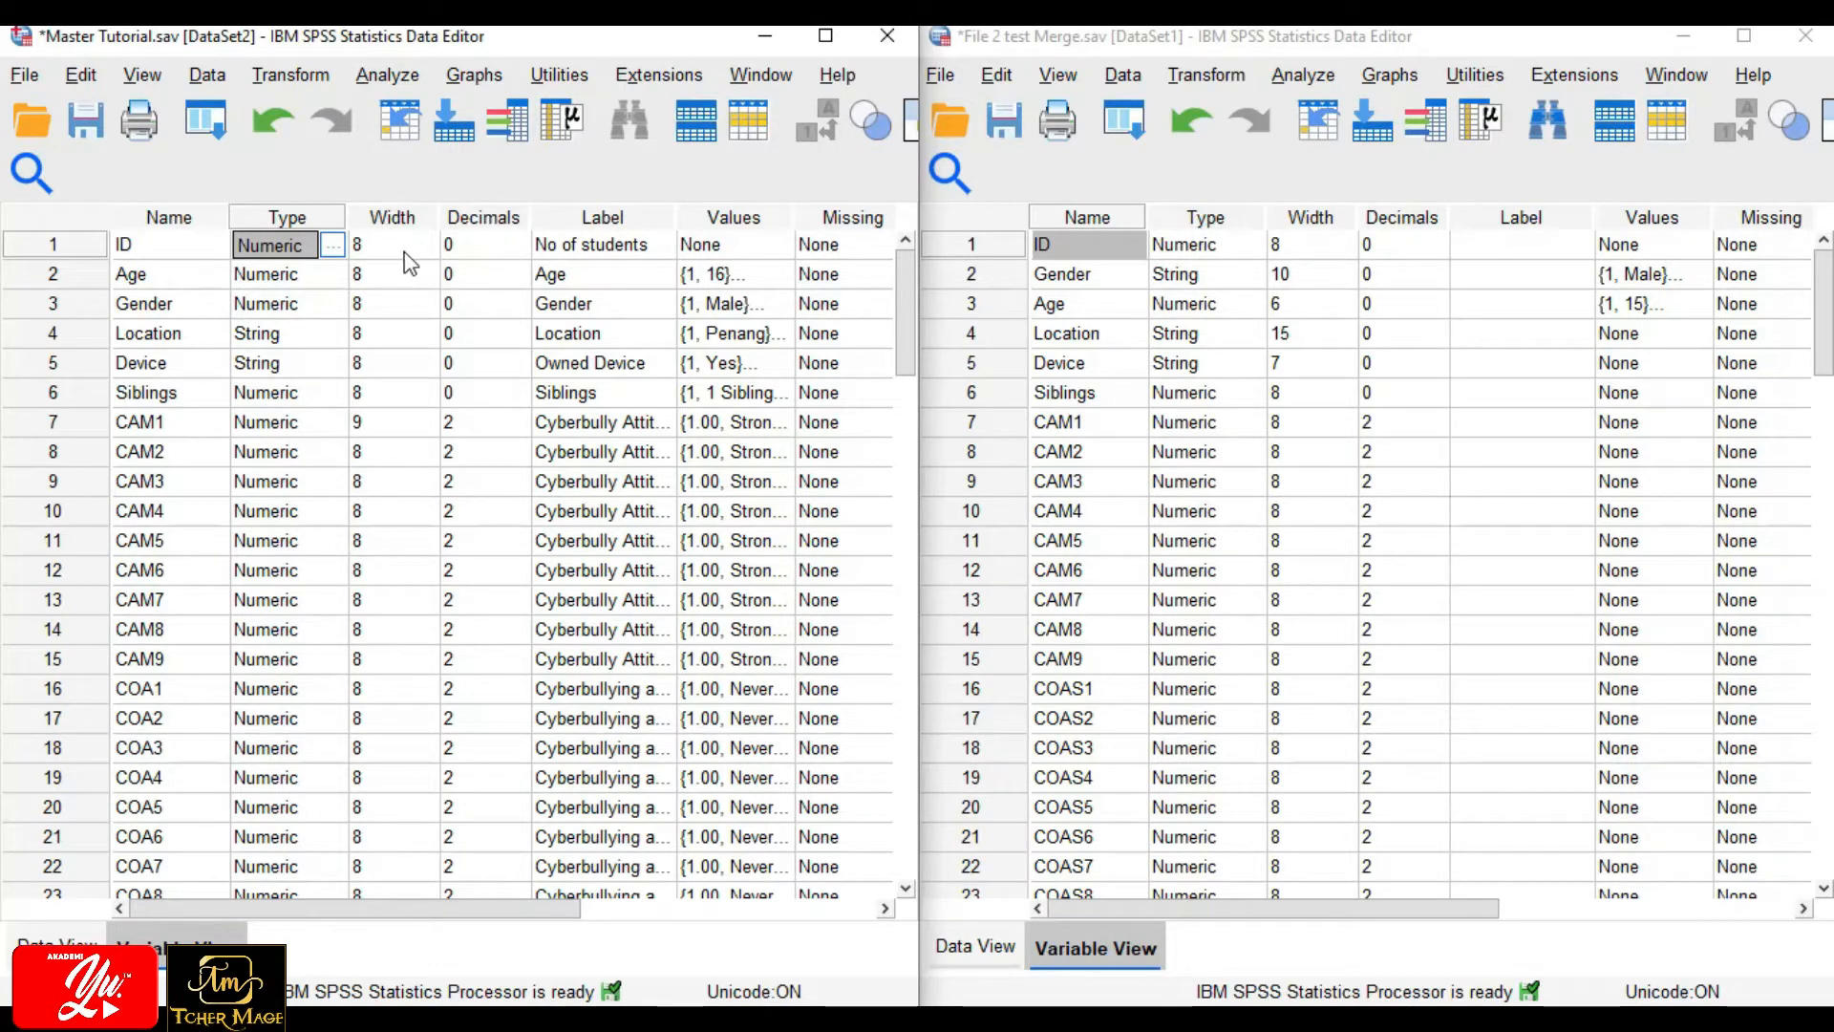
Copy the Width values of all variables in Master Tutorial, from ID through TOTALIPC.
{"action": "left_click", "coordinate": [392, 361]}
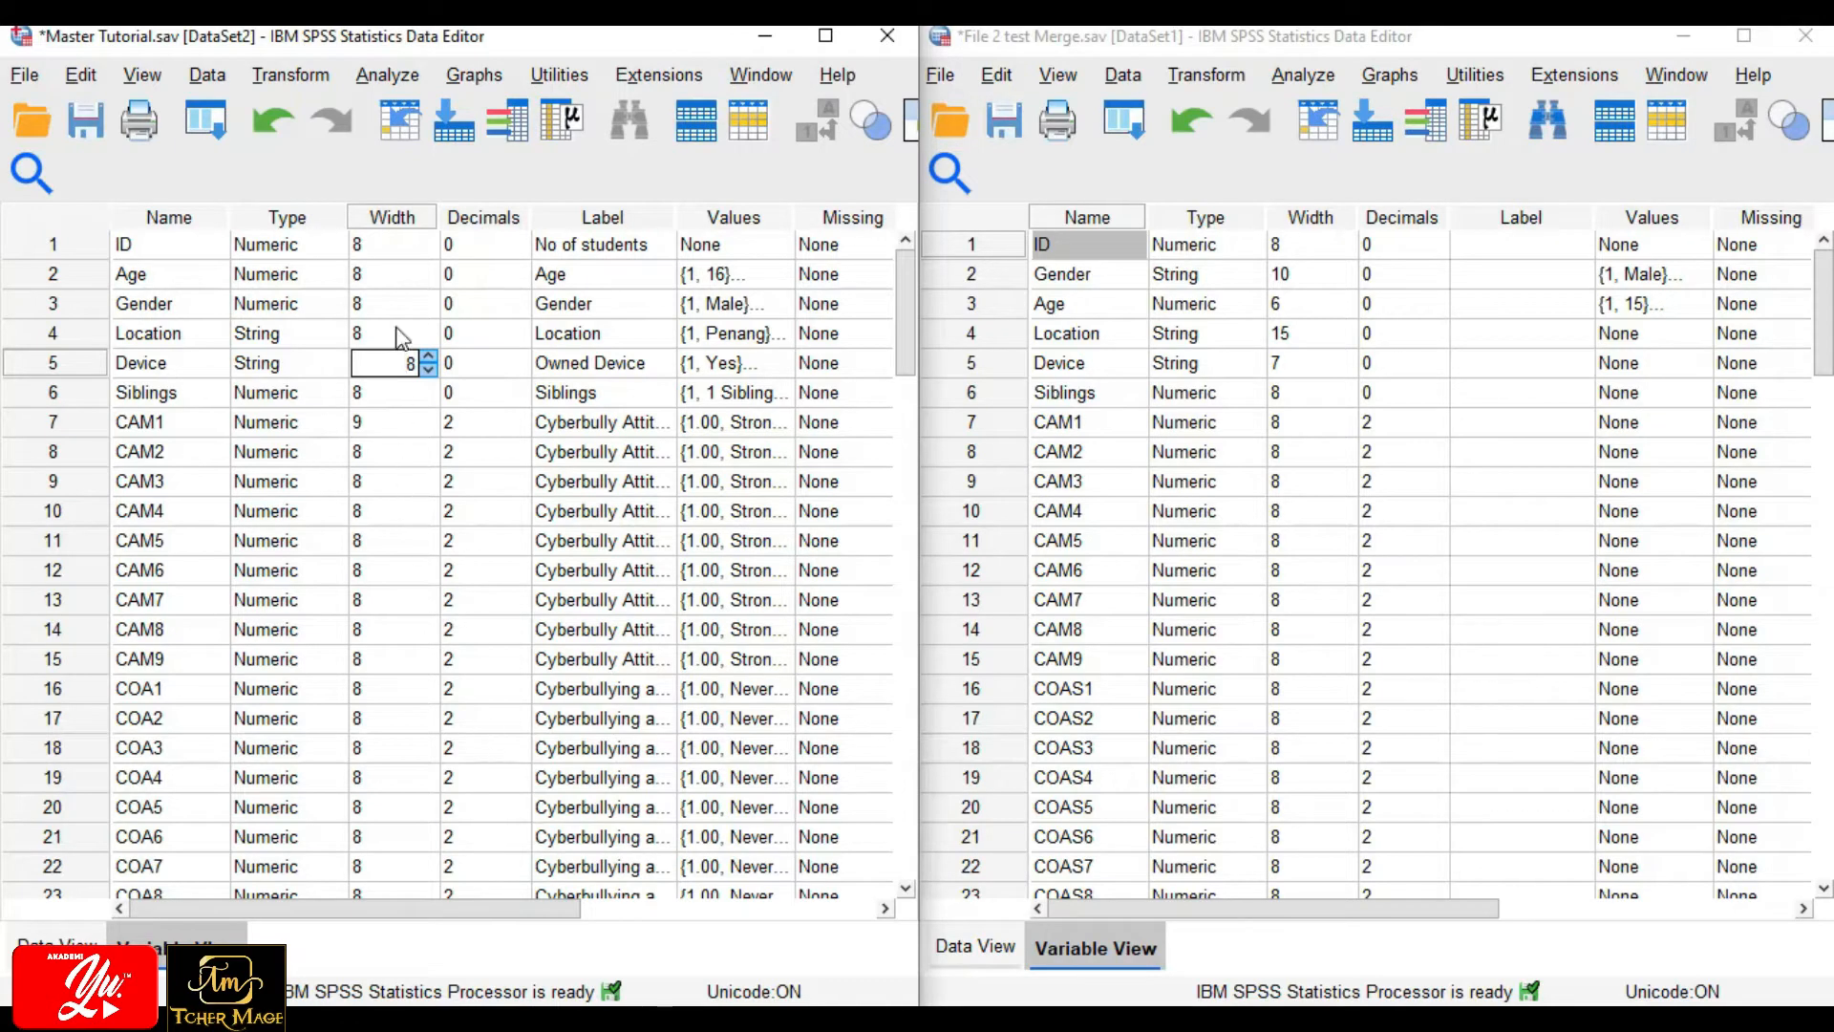
{"action": "left_click", "coordinate": [360, 250]}
{"action": "left_click", "coordinate": [497, 423]}
{"action": "left_click", "coordinate": [402, 249]}
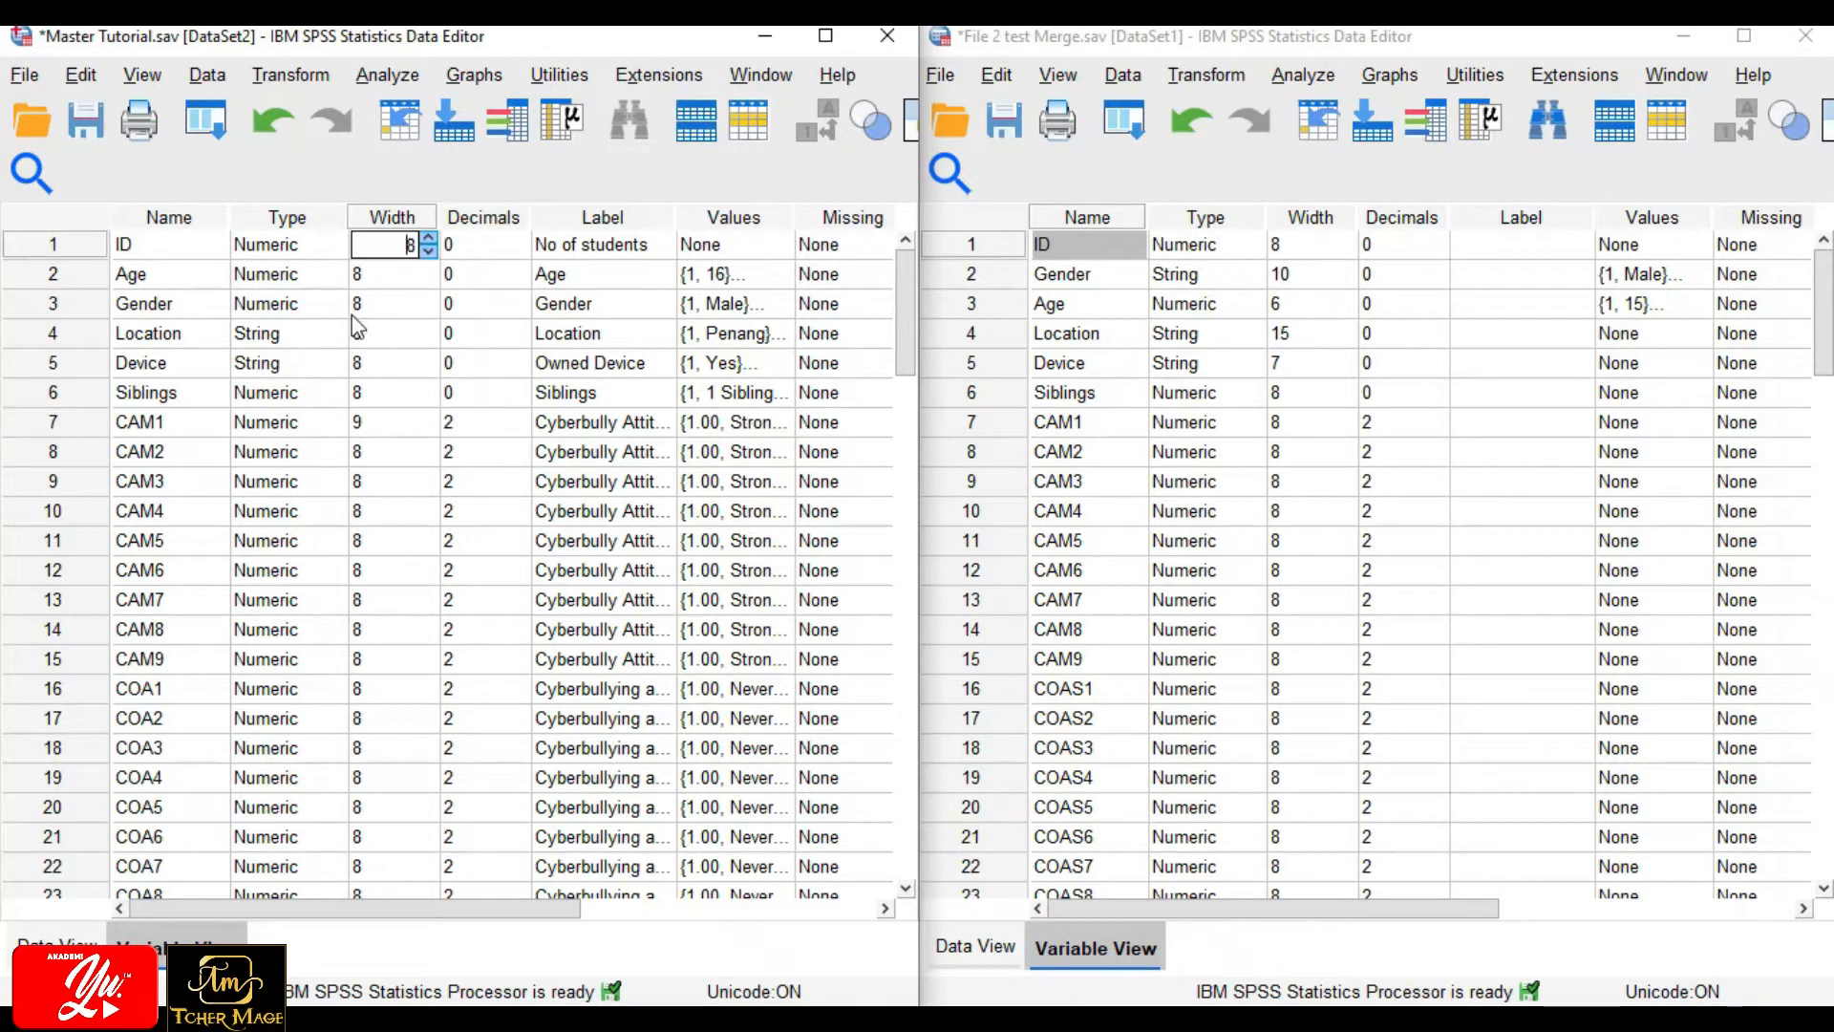
{"action": "left_click", "coordinate": [354, 308]}
{"action": "left_click", "coordinate": [369, 248]}
{"action": "left_click", "coordinate": [365, 331]}
{"action": "left_click", "coordinate": [377, 241]}
{"action": "key", "text": "Down"}
{"action": "key", "text": "Up"}
{"action": "key", "text": "shift+Down"}
{"action": "key", "text": "shift+Down"}
{"action": "key", "text": "shift+Down"}
{"action": "key", "text": "shift+Down"}
{"action": "key", "text": "shift+Down"}
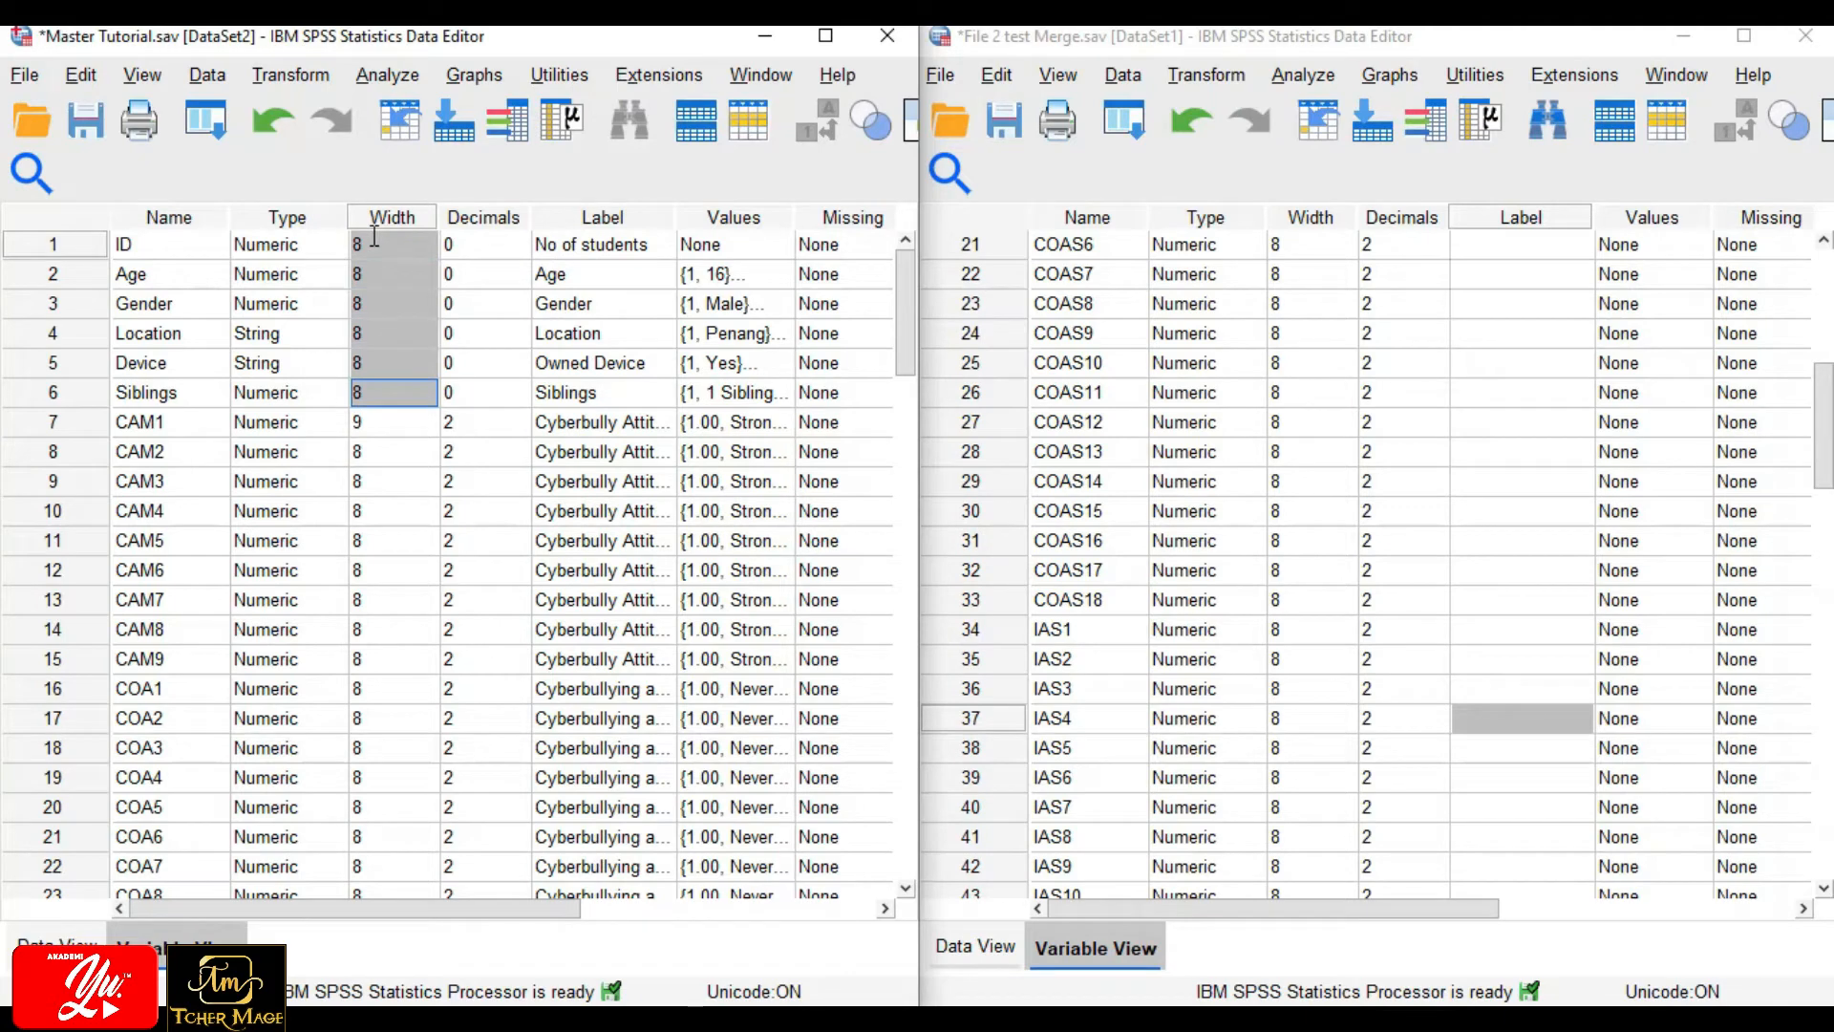
{"action": "key", "text": "shift+Down"}
{"action": "key", "text": "shift+Down"}
{"action": "key", "text": "shift+Down"}
{"action": "key", "text": "shift+Down"}
{"action": "key", "text": "shift+Down"}
{"action": "key", "text": "shift+Down"}
{"action": "key", "text": "shift+Down"}
{"action": "key", "text": "shift+Down"}
{"action": "key", "text": "shift+Down"}
{"action": "key", "text": "shift+Down"}
{"action": "key", "text": "shift+Down"}
{"action": "key", "text": "shift+Down"}
{"action": "key", "text": "shift+Down"}
{"action": "key", "text": "shift+Down"}
{"action": "key", "text": "shift+Down"}
{"action": "key", "text": "shift+Down"}
{"action": "key", "text": "shift+Down"}
{"action": "key", "text": "shift+Down"}
{"action": "key", "text": "shift+Down"}
{"action": "key", "text": "shift+Down"}
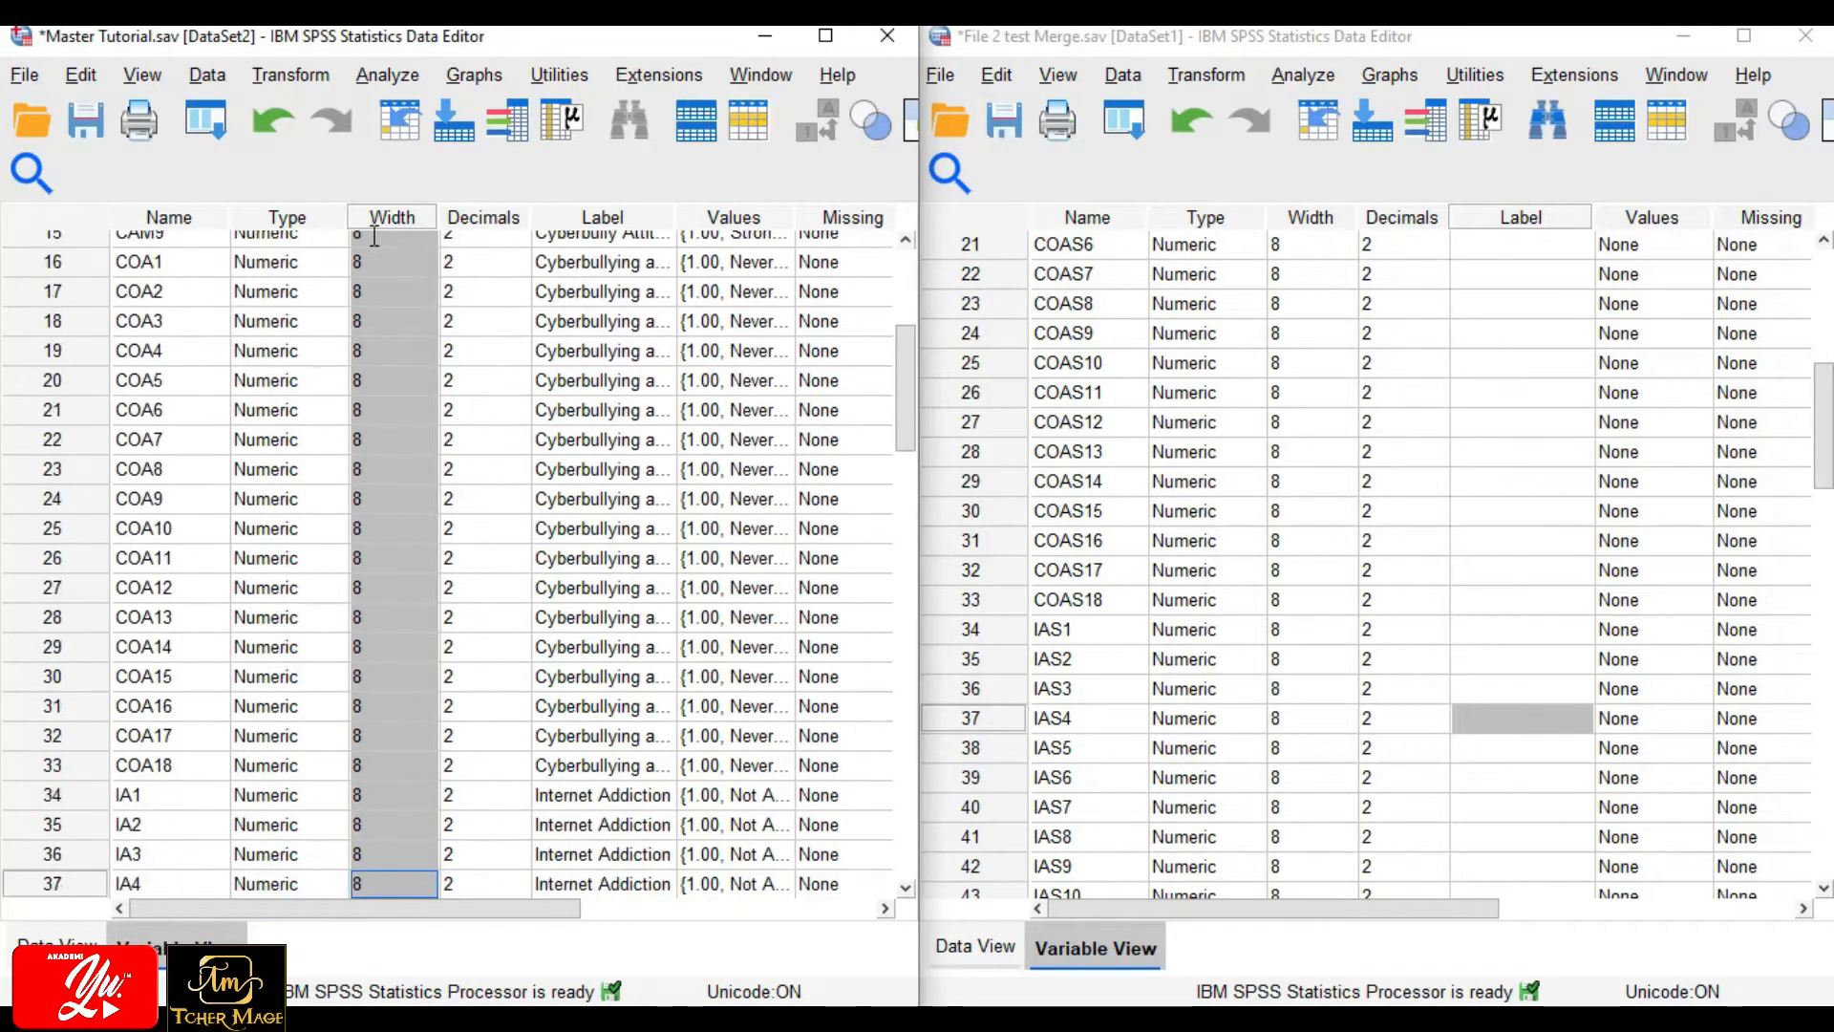
{"action": "key", "text": "shift+Down"}
{"action": "key", "text": "shift+Down"}
{"action": "key", "text": "shift+Down"}
{"action": "key", "text": "shift+Down"}
{"action": "key", "text": "shift+Down"}
{"action": "key", "text": "shift+Down"}
{"action": "key", "text": "shift+Down"}
{"action": "key", "text": "shift+Down"}
{"action": "key", "text": "shift+Down"}
{"action": "key", "text": "shift+Down"}
{"action": "key", "text": "shift+Down"}
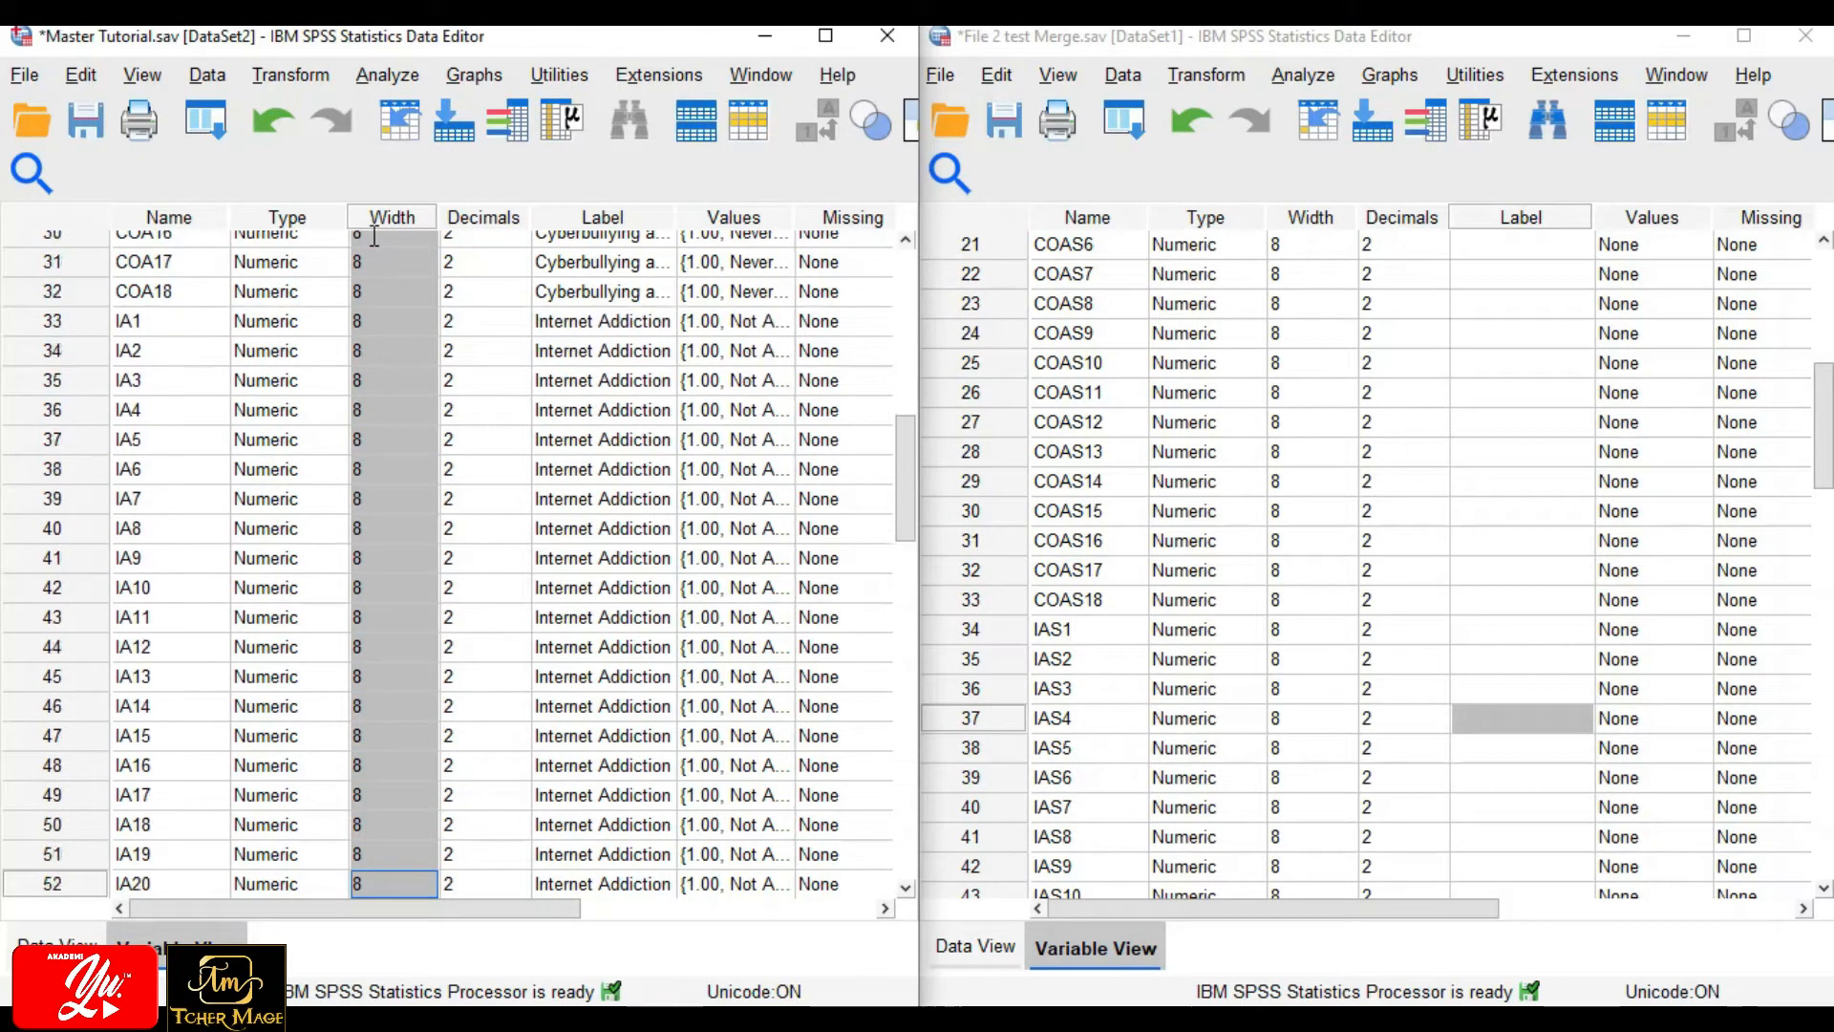
{"action": "key", "text": "shift+Down"}
{"action": "key", "text": "shift+Down"}
{"action": "key", "text": "shift+Down"}
{"action": "key", "text": "shift+Down"}
{"action": "key", "text": "shift+Down"}
{"action": "key", "text": "shift+Down"}
{"action": "key", "text": "shift+Down"}
{"action": "key", "text": "shift+Down"}
{"action": "key", "text": "shift+Down"}
{"action": "key", "text": "shift+Down"}
{"action": "key", "text": "shift+Down"}
{"action": "key", "text": "shift+Down"}
{"action": "key", "text": "shift+Down"}
{"action": "key", "text": "shift+Down"}
{"action": "key", "text": "shift+Down"}
{"action": "key", "text": "shift+Down"}
{"action": "key", "text": "shift+Down"}
{"action": "key", "text": "shift+Down"}
{"action": "key", "text": "shift+Down"}
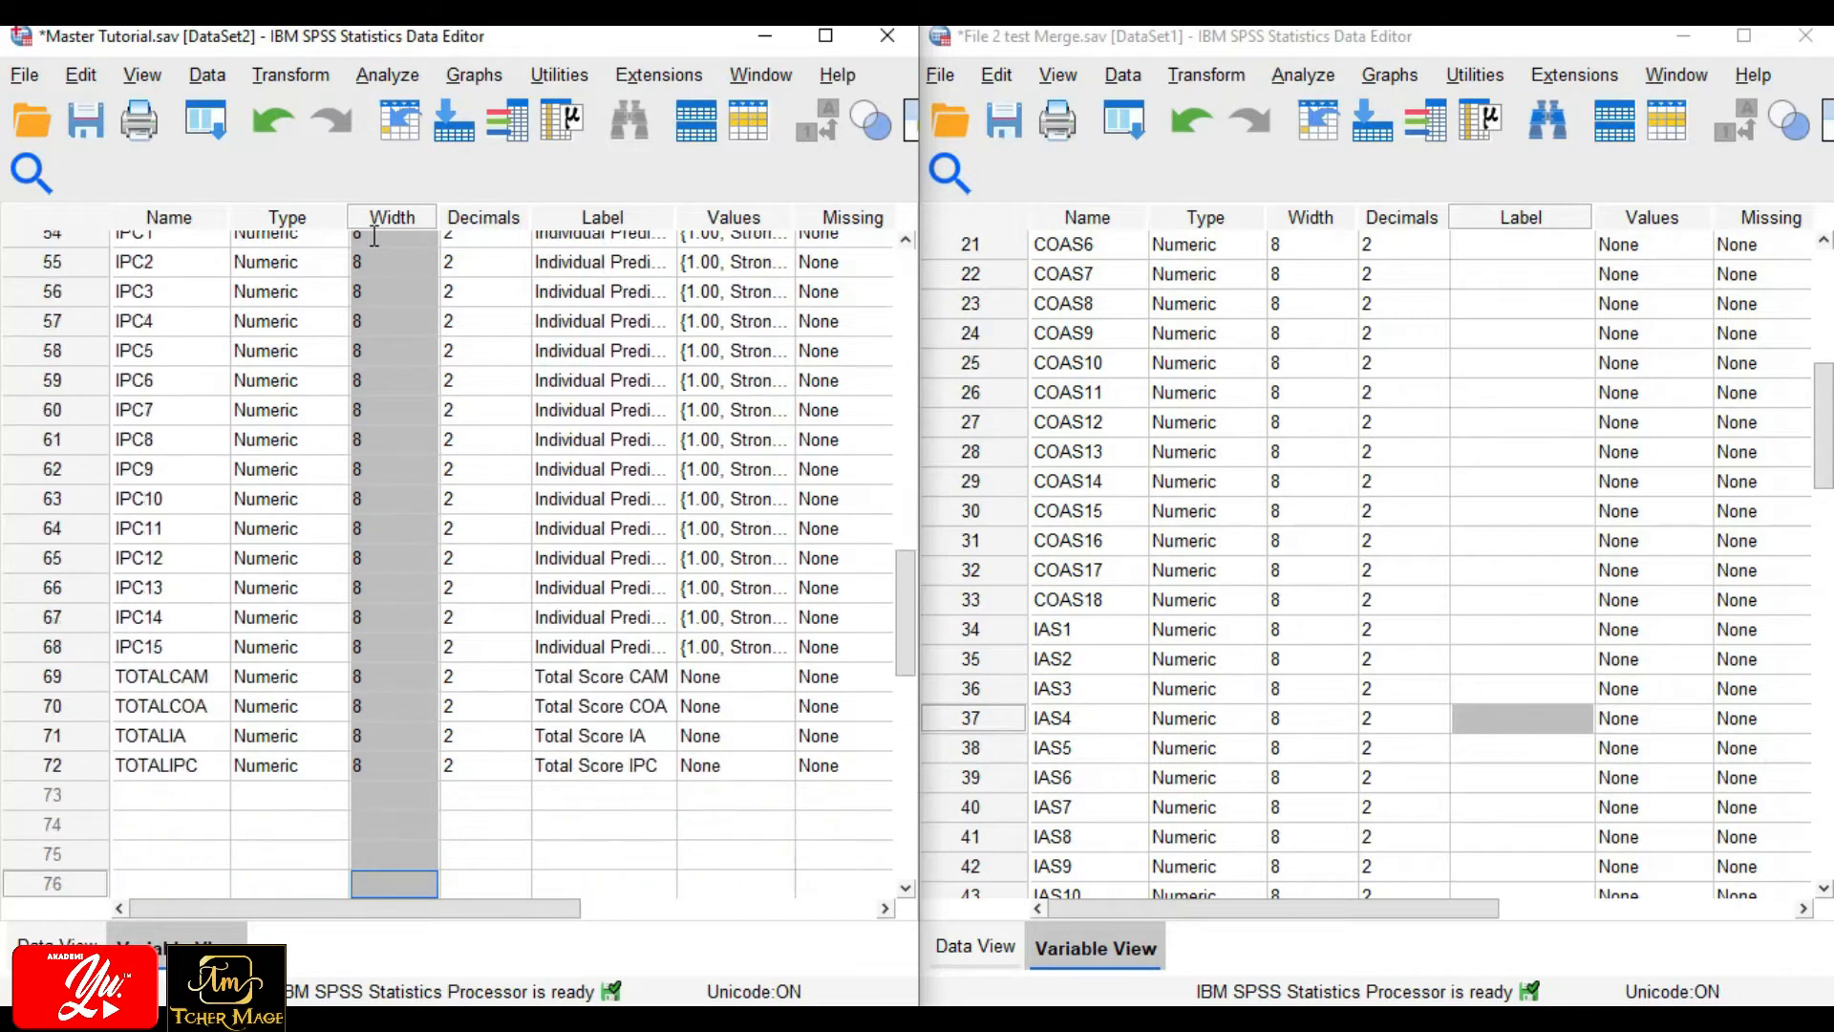
{"action": "key", "text": "shift+Up"}
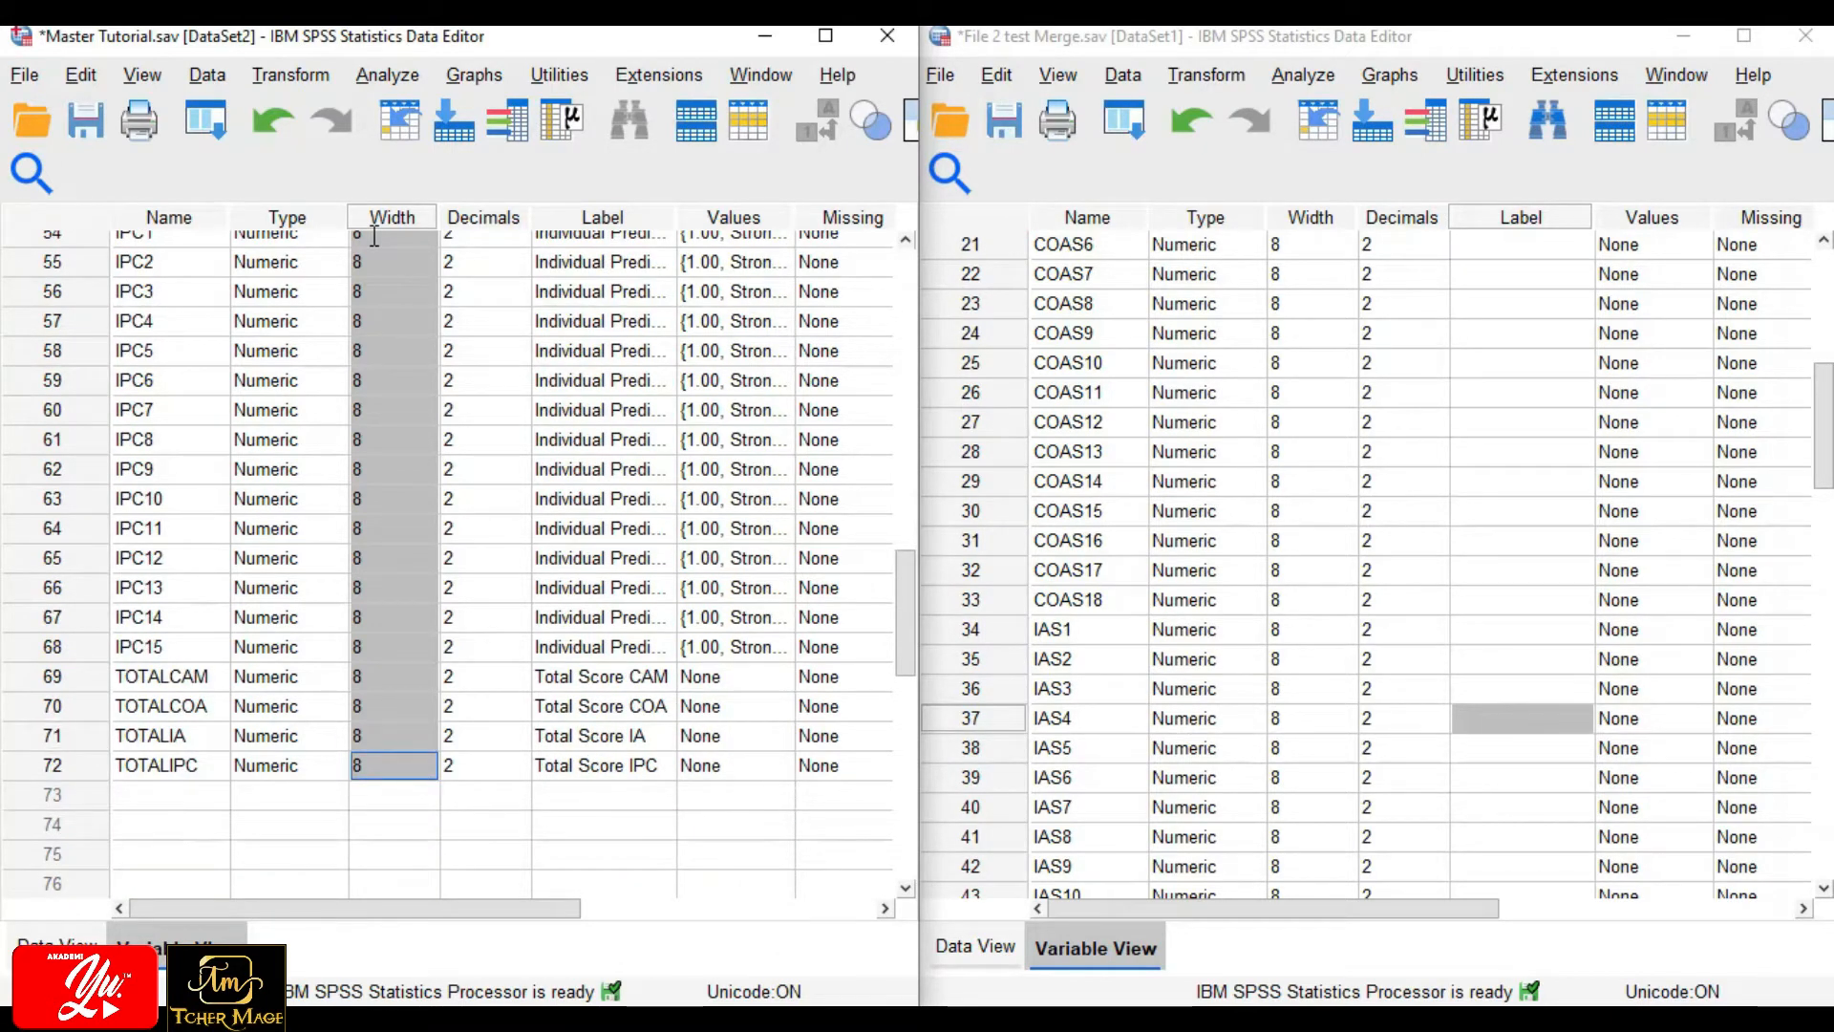
{"action": "right_click", "coordinate": [374, 239]}
{"action": "left_click", "coordinate": [391, 256]}
Paste the copied widths over the Width values of all variables in File 2 test Merge, from ID through the last total score.
{"action": "scroll", "coordinate": [1464, 386], "scroll_direction": "up", "scroll_amount": 5}
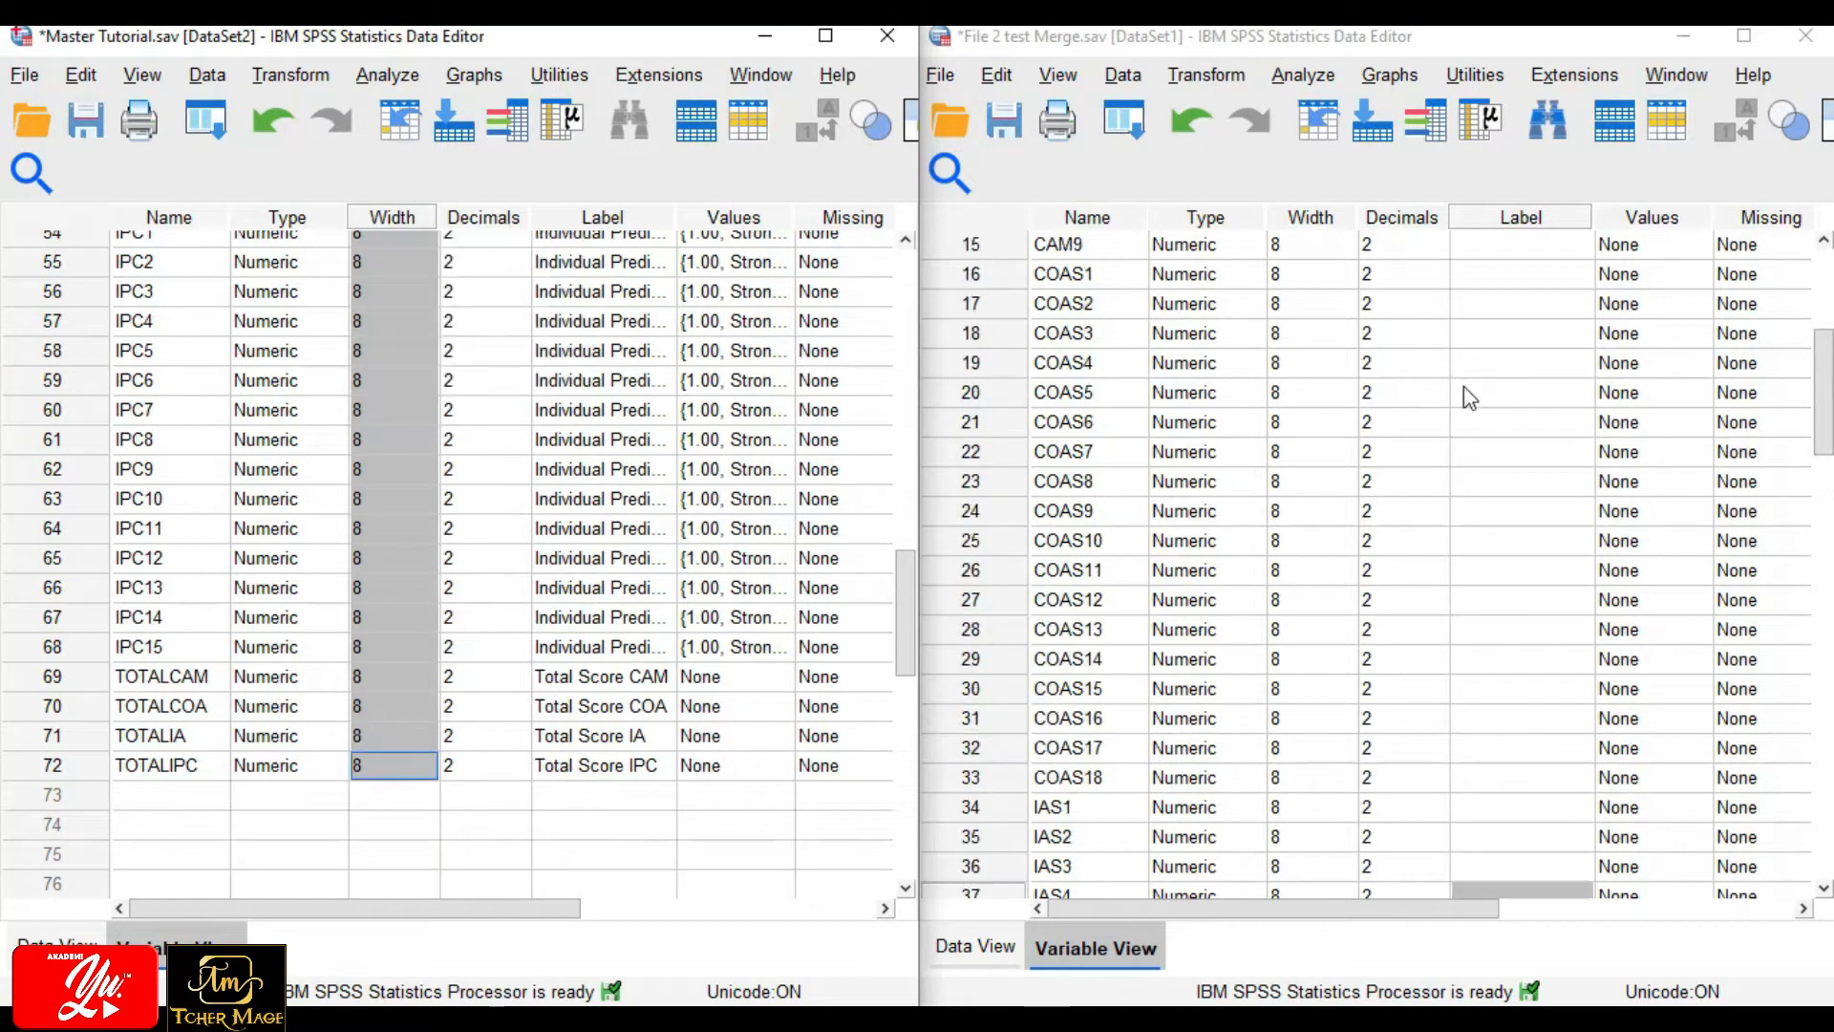
{"action": "scroll", "coordinate": [1292, 389], "scroll_direction": "up", "scroll_amount": 2}
{"action": "left_click", "coordinate": [1282, 241]}
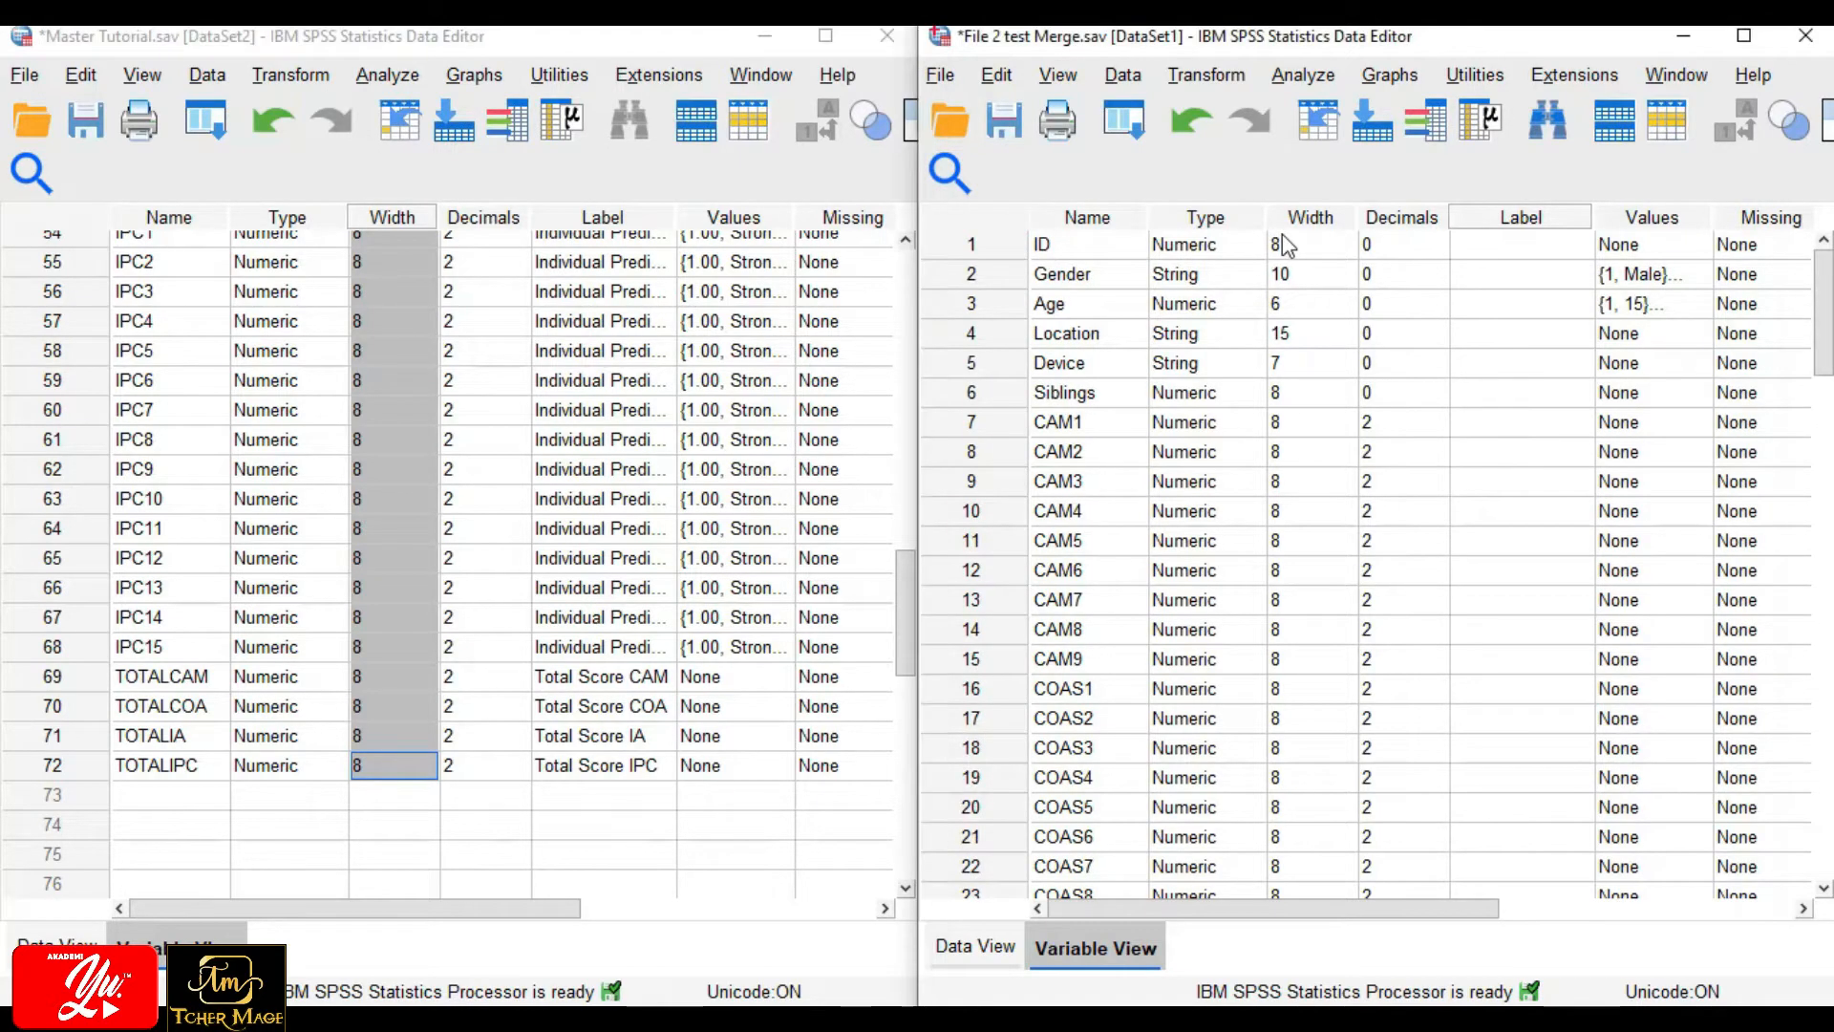
{"action": "left_click", "coordinate": [1298, 361]}
{"action": "left_click", "coordinate": [1296, 246]}
{"action": "key", "text": "Down"}
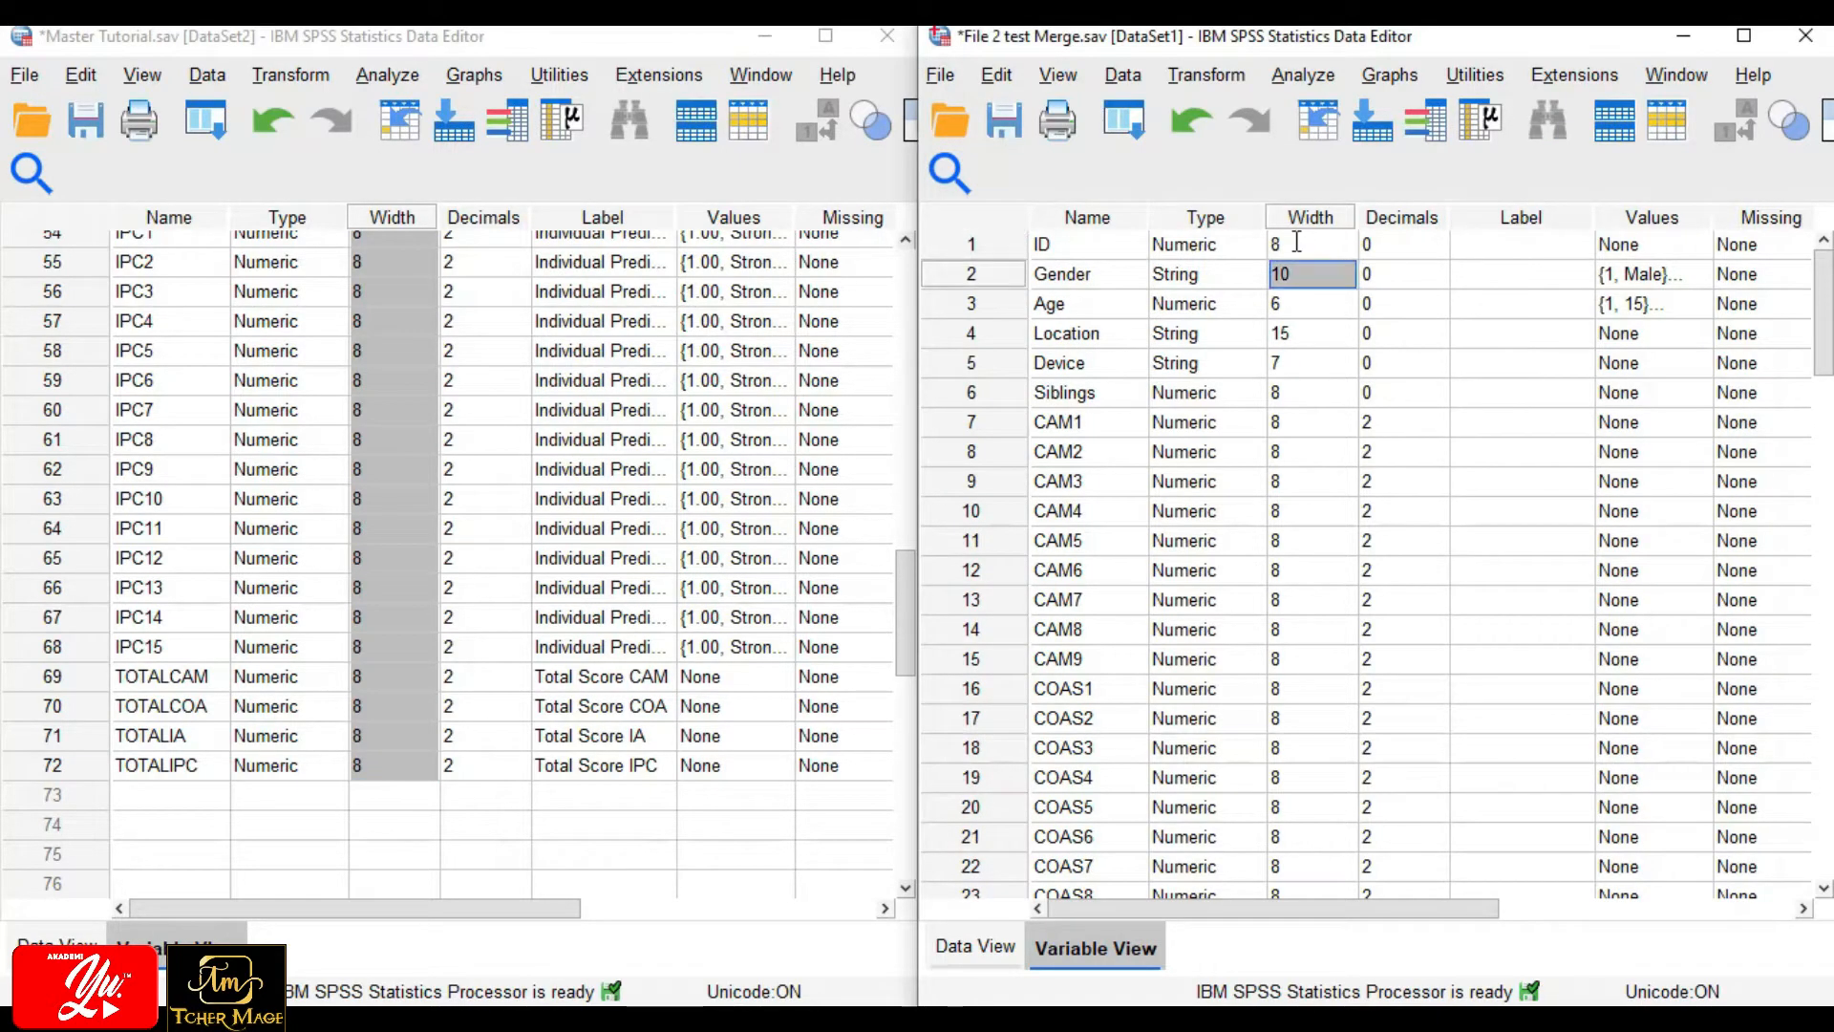
{"action": "key", "text": "shift+Up"}
{"action": "key", "text": "shift+Down"}
{"action": "key", "text": "shift+Down"}
{"action": "key", "text": "shift+Down"}
{"action": "key", "text": "shift+Down"}
{"action": "key", "text": "shift+Down"}
{"action": "key", "text": "shift+Down"}
{"action": "key", "text": "shift+Down"}
{"action": "key", "text": "shift+Down"}
{"action": "key", "text": "shift+Down"}
{"action": "key", "text": "shift+Down"}
{"action": "key", "text": "shift+Down"}
{"action": "key", "text": "shift+Down"}
{"action": "key", "text": "shift+Down"}
{"action": "key", "text": "shift+Down"}
{"action": "key", "text": "shift+Down"}
{"action": "key", "text": "shift+Down"}
{"action": "key", "text": "shift+Down"}
{"action": "key", "text": "shift+Down"}
{"action": "key", "text": "shift+Down"}
{"action": "key", "text": "shift+Down"}
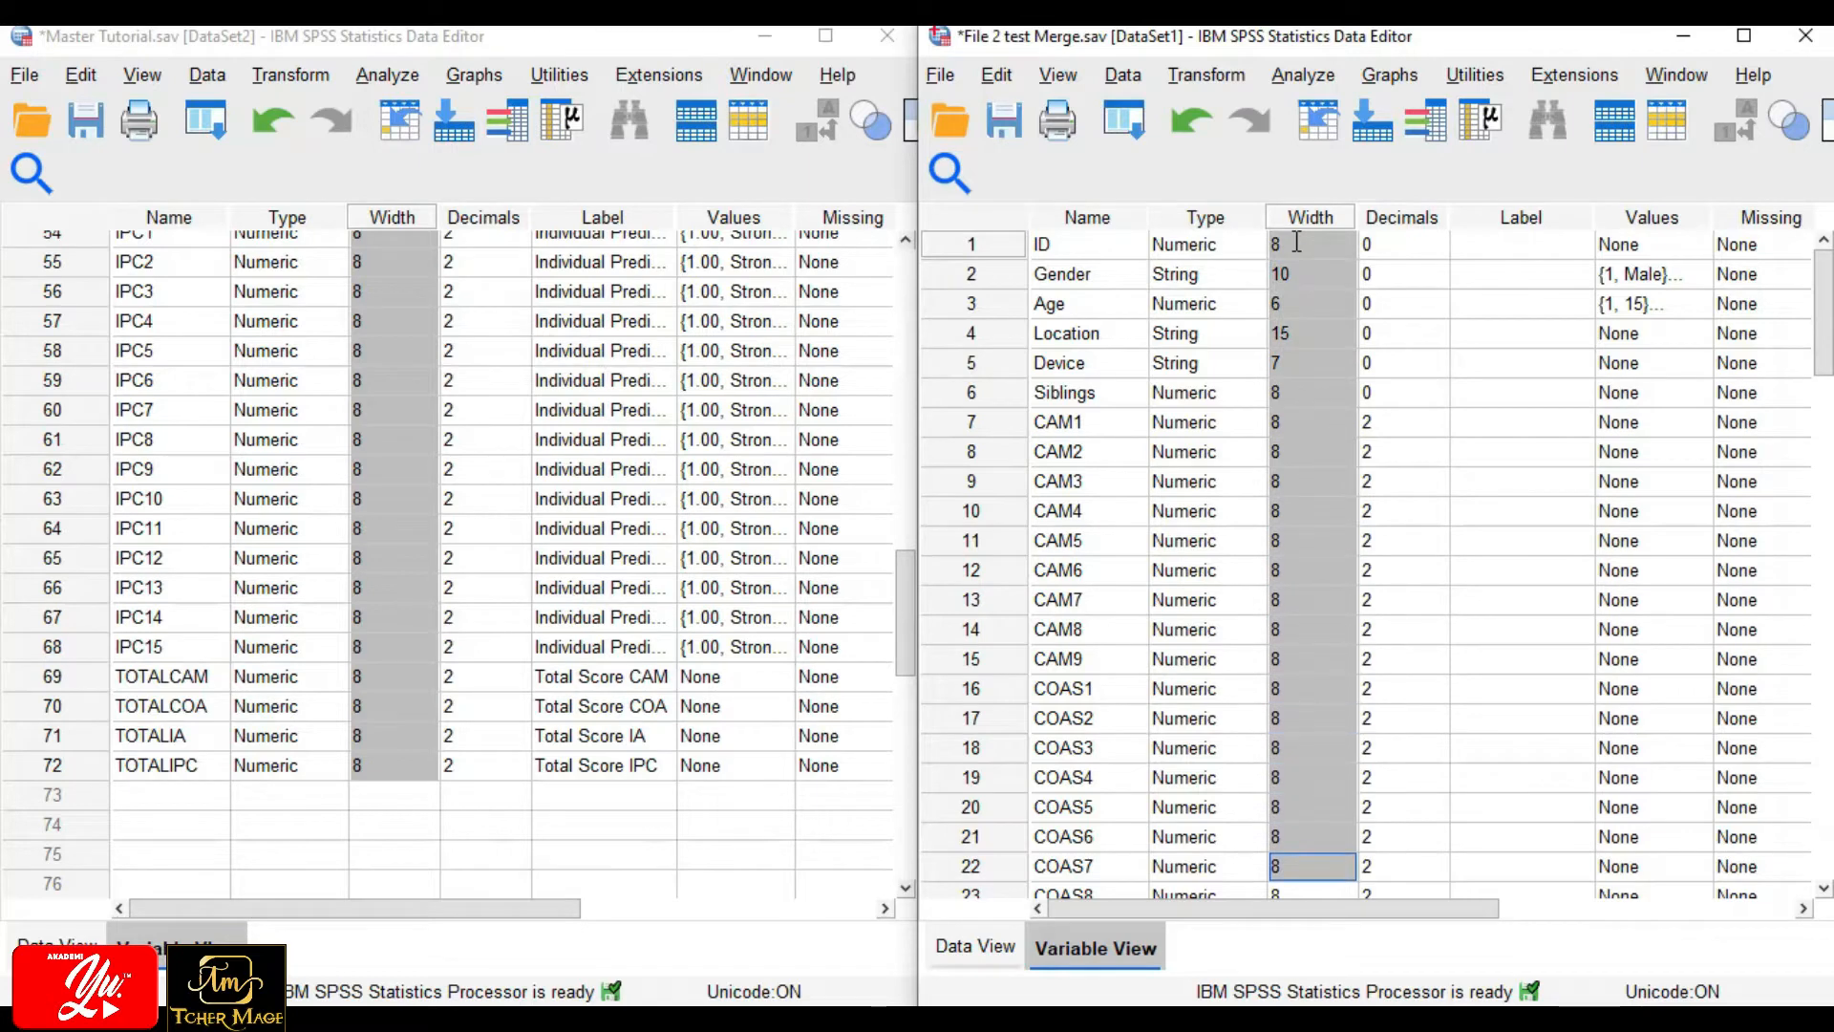
{"action": "key", "text": "shift+Down"}
{"action": "key", "text": "shift+Down"}
{"action": "key", "text": "shift+Down"}
{"action": "key", "text": "shift+Down"}
{"action": "key", "text": "shift+Down"}
{"action": "key", "text": "shift+Down"}
{"action": "key", "text": "shift+Down"}
{"action": "key", "text": "shift+Down"}
{"action": "key", "text": "shift+Down"}
{"action": "key", "text": "shift+Down"}
{"action": "key", "text": "shift+Down"}
{"action": "key", "text": "shift+Down"}
{"action": "key", "text": "shift+Down"}
{"action": "key", "text": "shift+Down"}
{"action": "key", "text": "shift+Down"}
{"action": "key", "text": "shift+Down"}
{"action": "key", "text": "shift+Down"}
{"action": "key", "text": "shift+Down"}
{"action": "key", "text": "shift+Down"}
{"action": "key", "text": "shift+Down"}
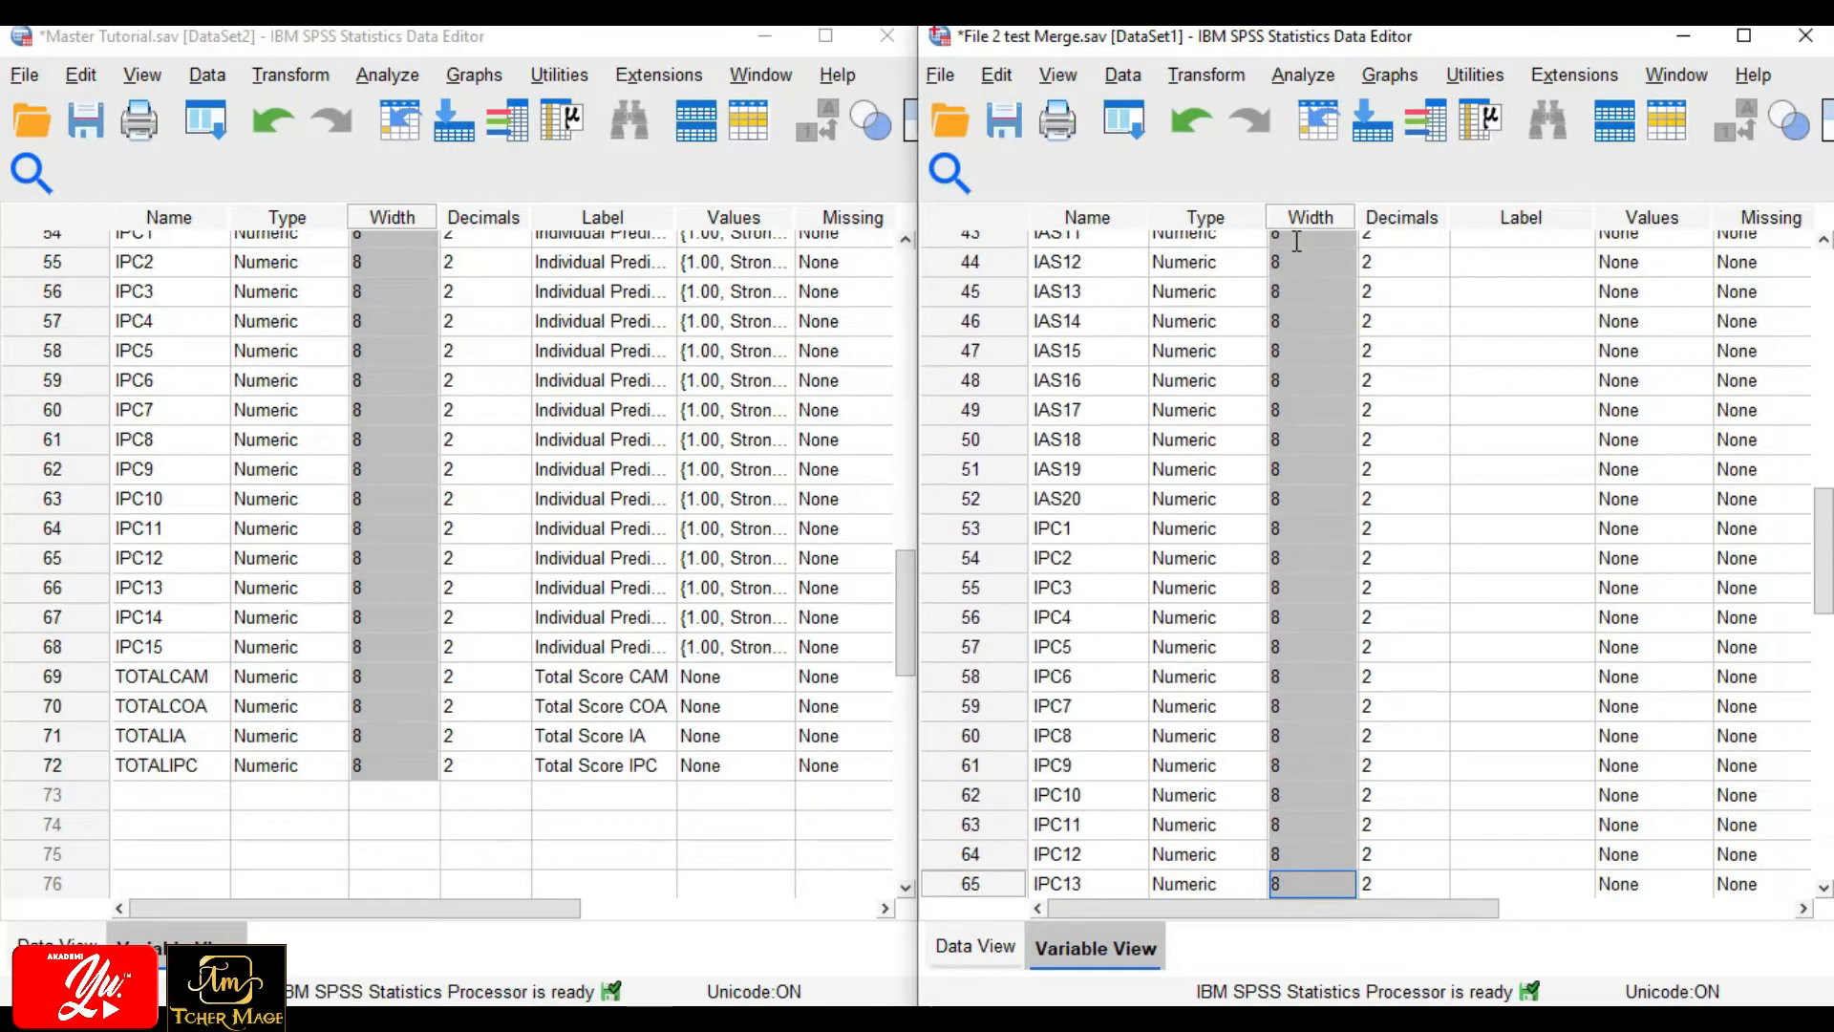
{"action": "key", "text": "shift+Up"}
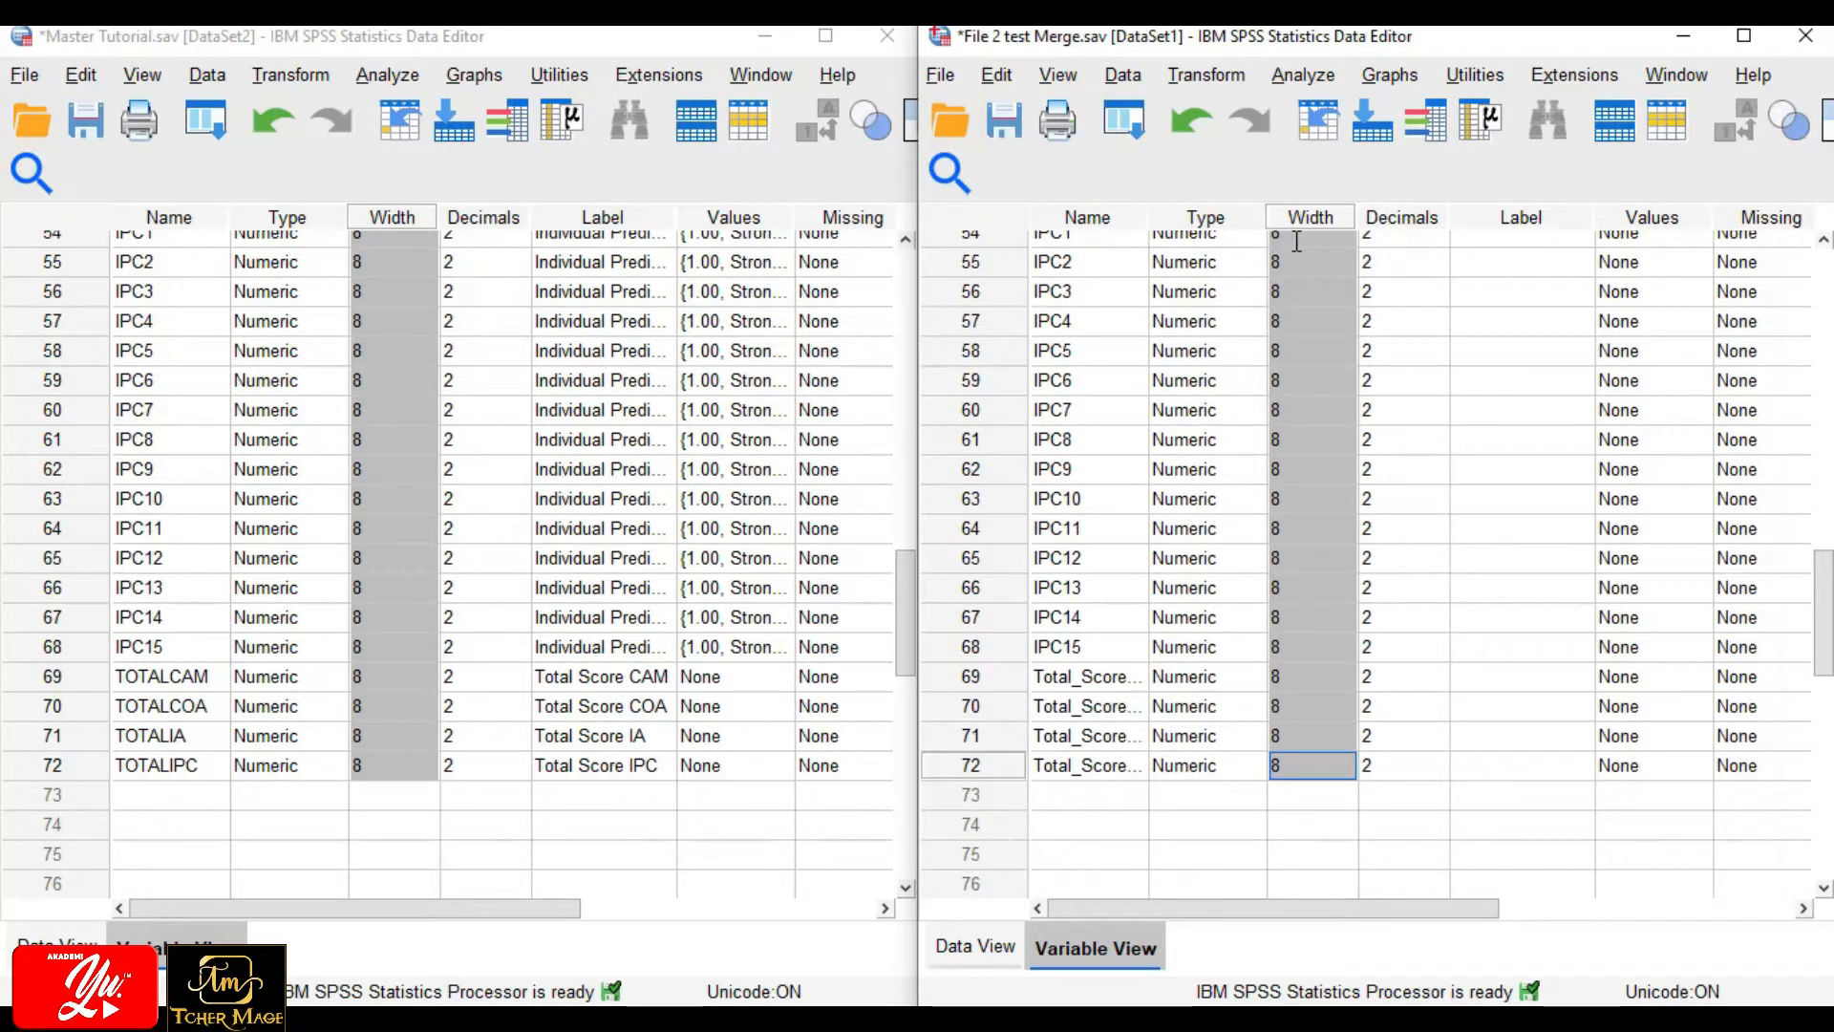
{"action": "right_click", "coordinate": [1297, 241]}
{"action": "left_click", "coordinate": [1326, 299]}
Select the Decimals column in Master Tutorial and compare its values with those in File 2 test Merge.
{"action": "scroll", "coordinate": [458, 478], "scroll_direction": "up", "scroll_amount": 18}
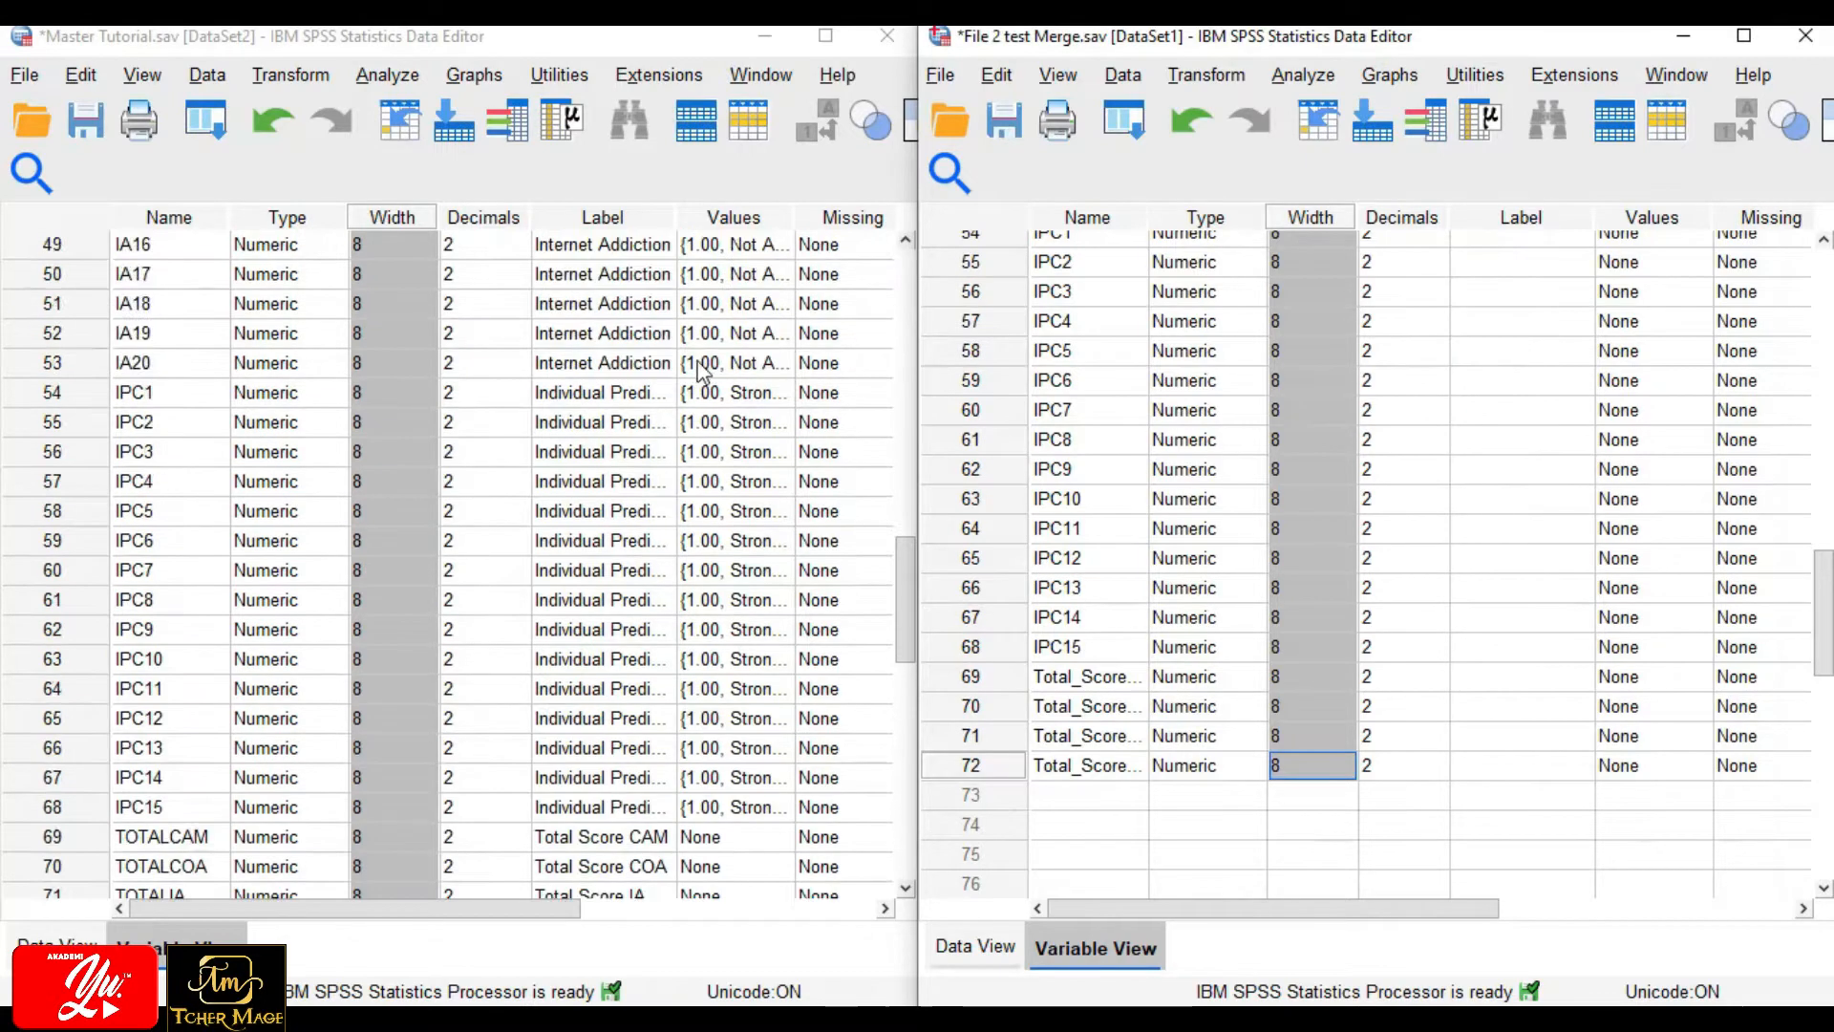
{"action": "left_click", "coordinate": [484, 217]}
{"action": "scroll", "coordinate": [1345, 388], "scroll_direction": "up", "scroll_amount": 18}
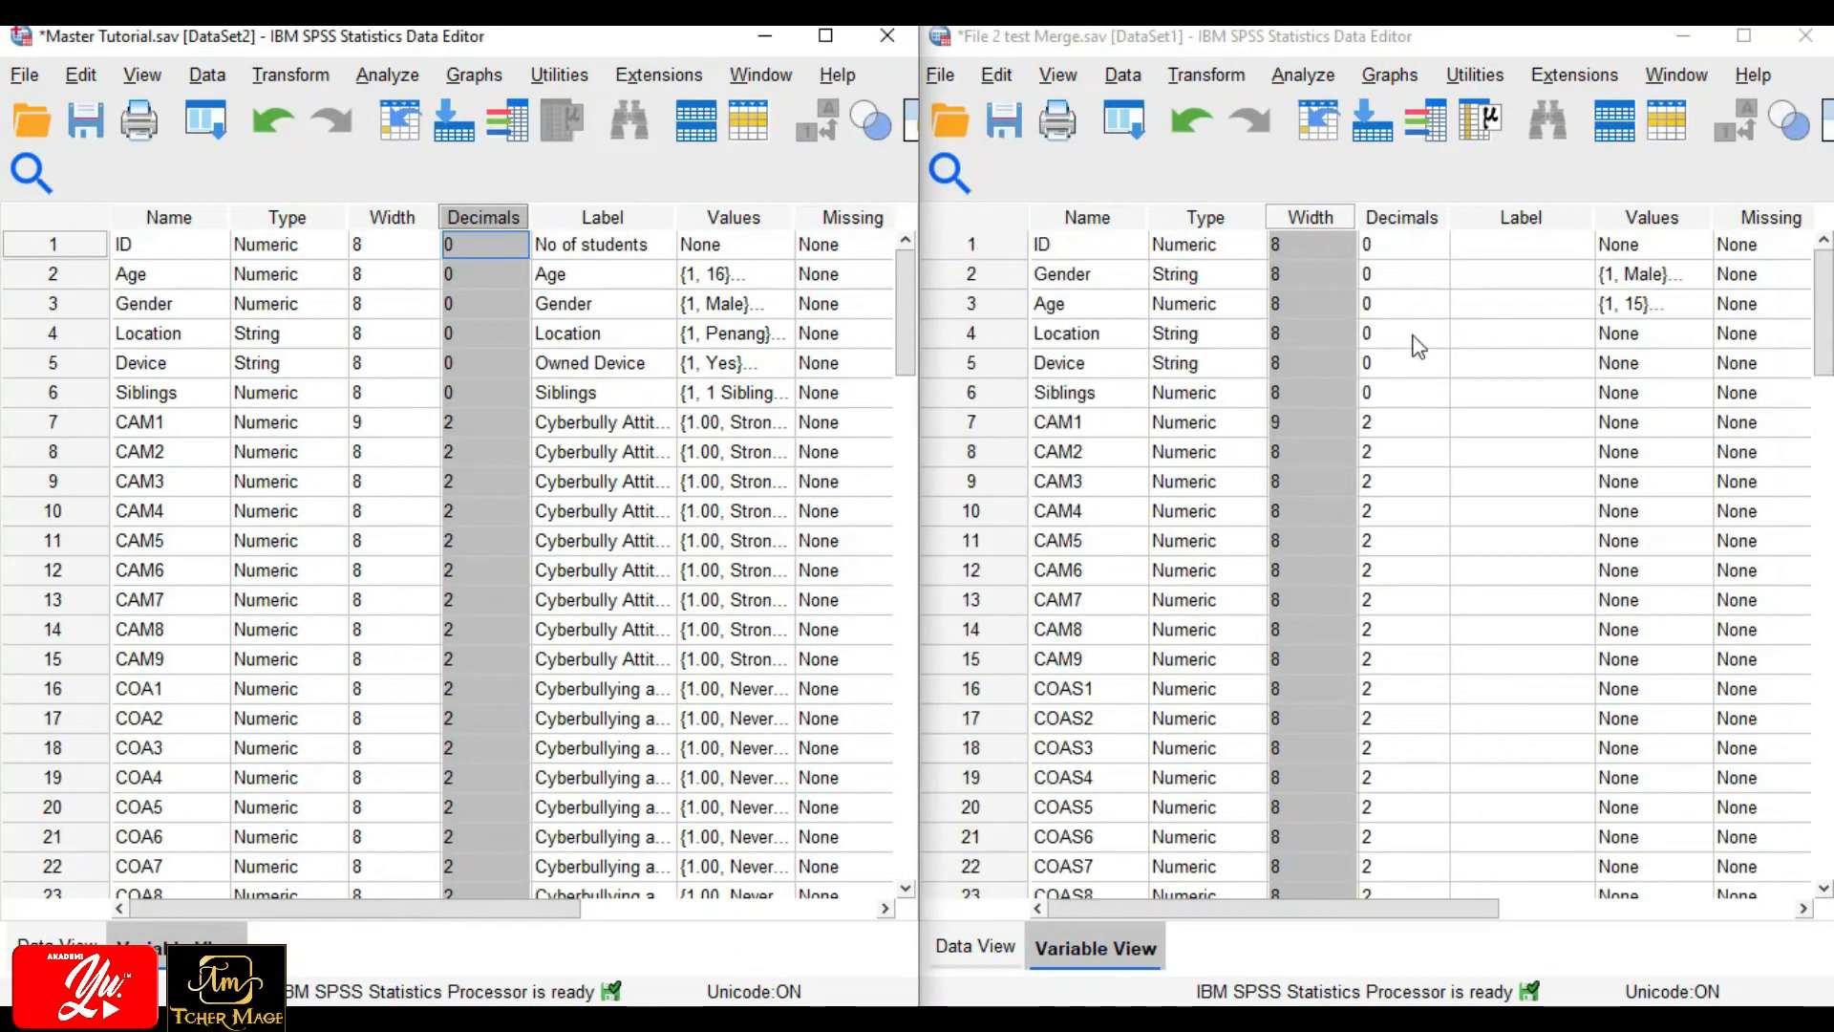
Copy the Label values of all variables in Master Tutorial, from No of students through Total Score IPC.
{"action": "left_click", "coordinate": [650, 244]}
{"action": "left_click", "coordinate": [578, 303]}
{"action": "left_click", "coordinate": [576, 245]}
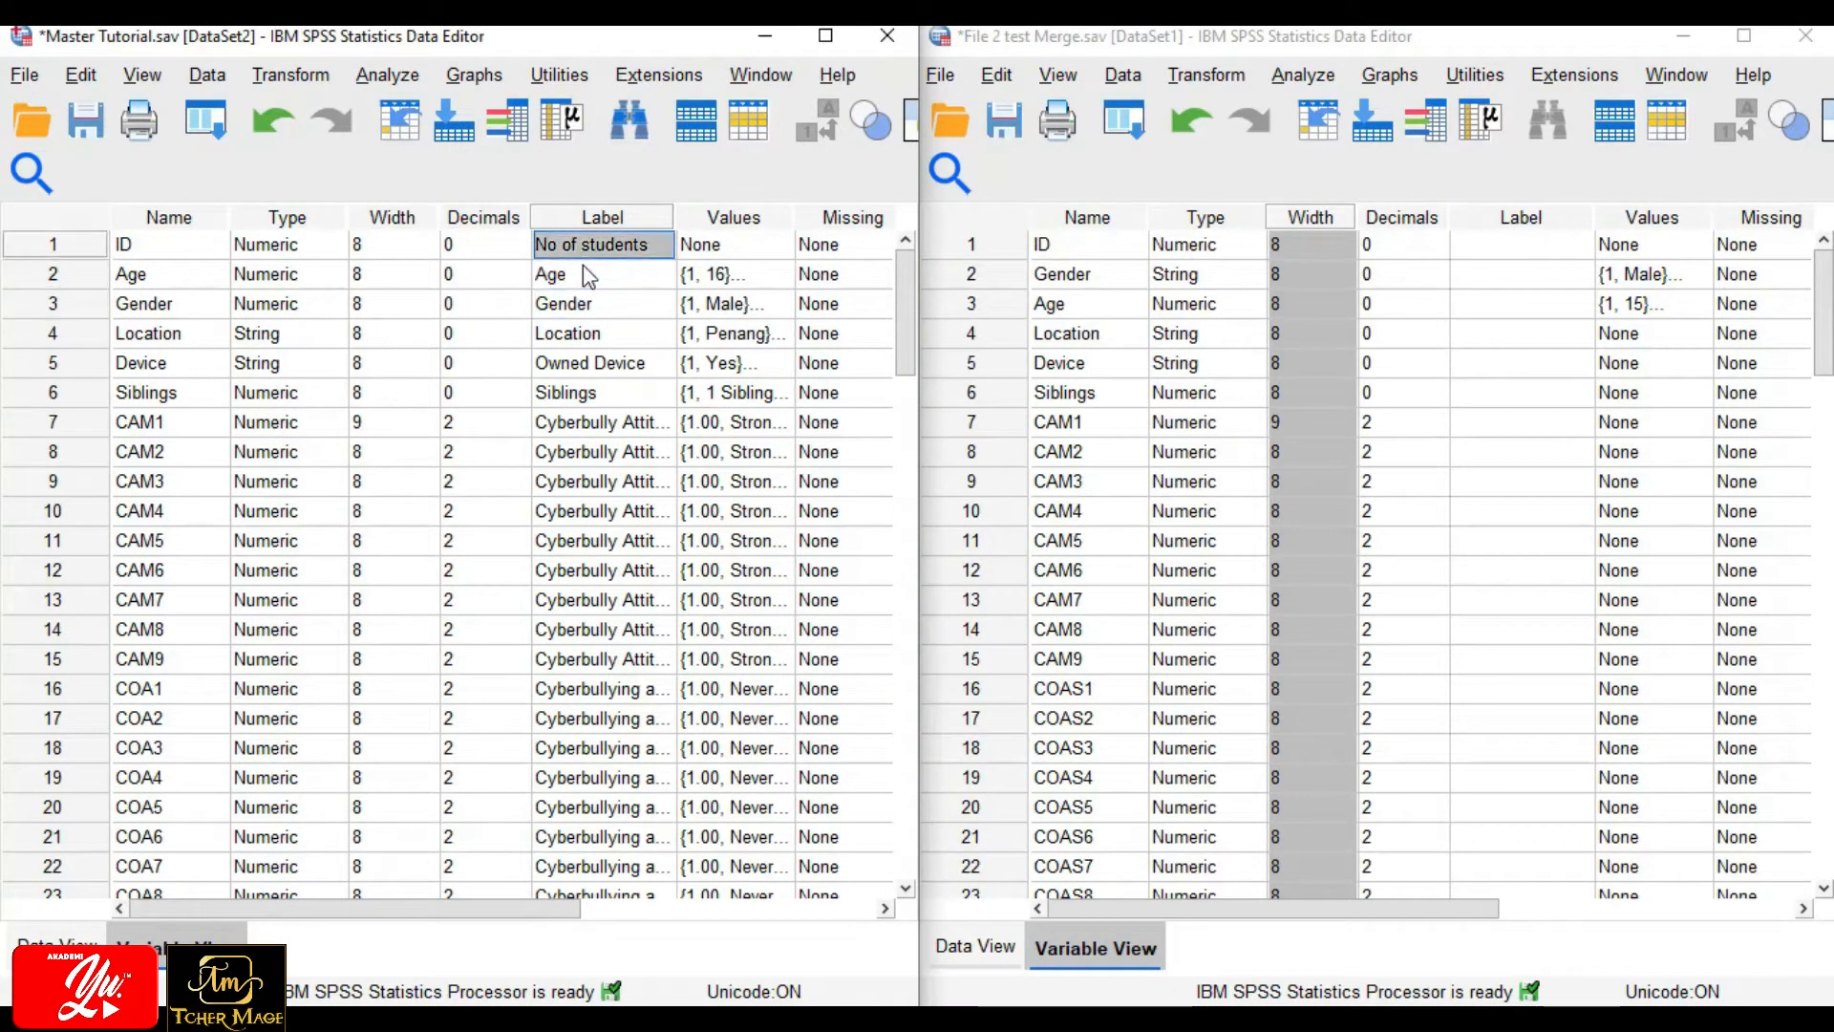
{"action": "key", "text": "shift+Down"}
{"action": "key", "text": "shift+Down"}
{"action": "key", "text": "shift+Down"}
{"action": "key", "text": "shift+Down"}
{"action": "key", "text": "shift+Down"}
{"action": "key", "text": "shift+Down"}
{"action": "key", "text": "shift+Down"}
{"action": "key", "text": "shift+Down"}
{"action": "key", "text": "shift+Down"}
{"action": "key", "text": "shift+Down"}
{"action": "key", "text": "shift+Down"}
{"action": "key", "text": "shift+Down"}
{"action": "key", "text": "shift+Down"}
{"action": "key", "text": "shift+Down"}
{"action": "key", "text": "shift+Down"}
{"action": "key", "text": "shift+Down"}
{"action": "key", "text": "shift+Down"}
{"action": "key", "text": "shift+Down"}
{"action": "key", "text": "shift+Down"}
{"action": "key", "text": "shift+Down"}
{"action": "key", "text": "shift+Down"}
{"action": "key", "text": "shift+Down"}
{"action": "key", "text": "shift+Down"}
{"action": "key", "text": "shift+Down"}
{"action": "key", "text": "shift+Down"}
{"action": "key", "text": "shift+Down"}
{"action": "key", "text": "shift+Down"}
{"action": "key", "text": "shift+Down"}
{"action": "key", "text": "shift+Down"}
{"action": "key", "text": "shift+Down"}
{"action": "key", "text": "shift+Down"}
{"action": "key", "text": "shift+Down"}
{"action": "key", "text": "shift+Down"}
{"action": "key", "text": "shift+Down"}
{"action": "key", "text": "shift+Down"}
{"action": "key", "text": "shift+Down"}
{"action": "key", "text": "shift+Down"}
{"action": "key", "text": "shift+Down"}
{"action": "key", "text": "shift+Down"}
{"action": "key", "text": "shift+Down"}
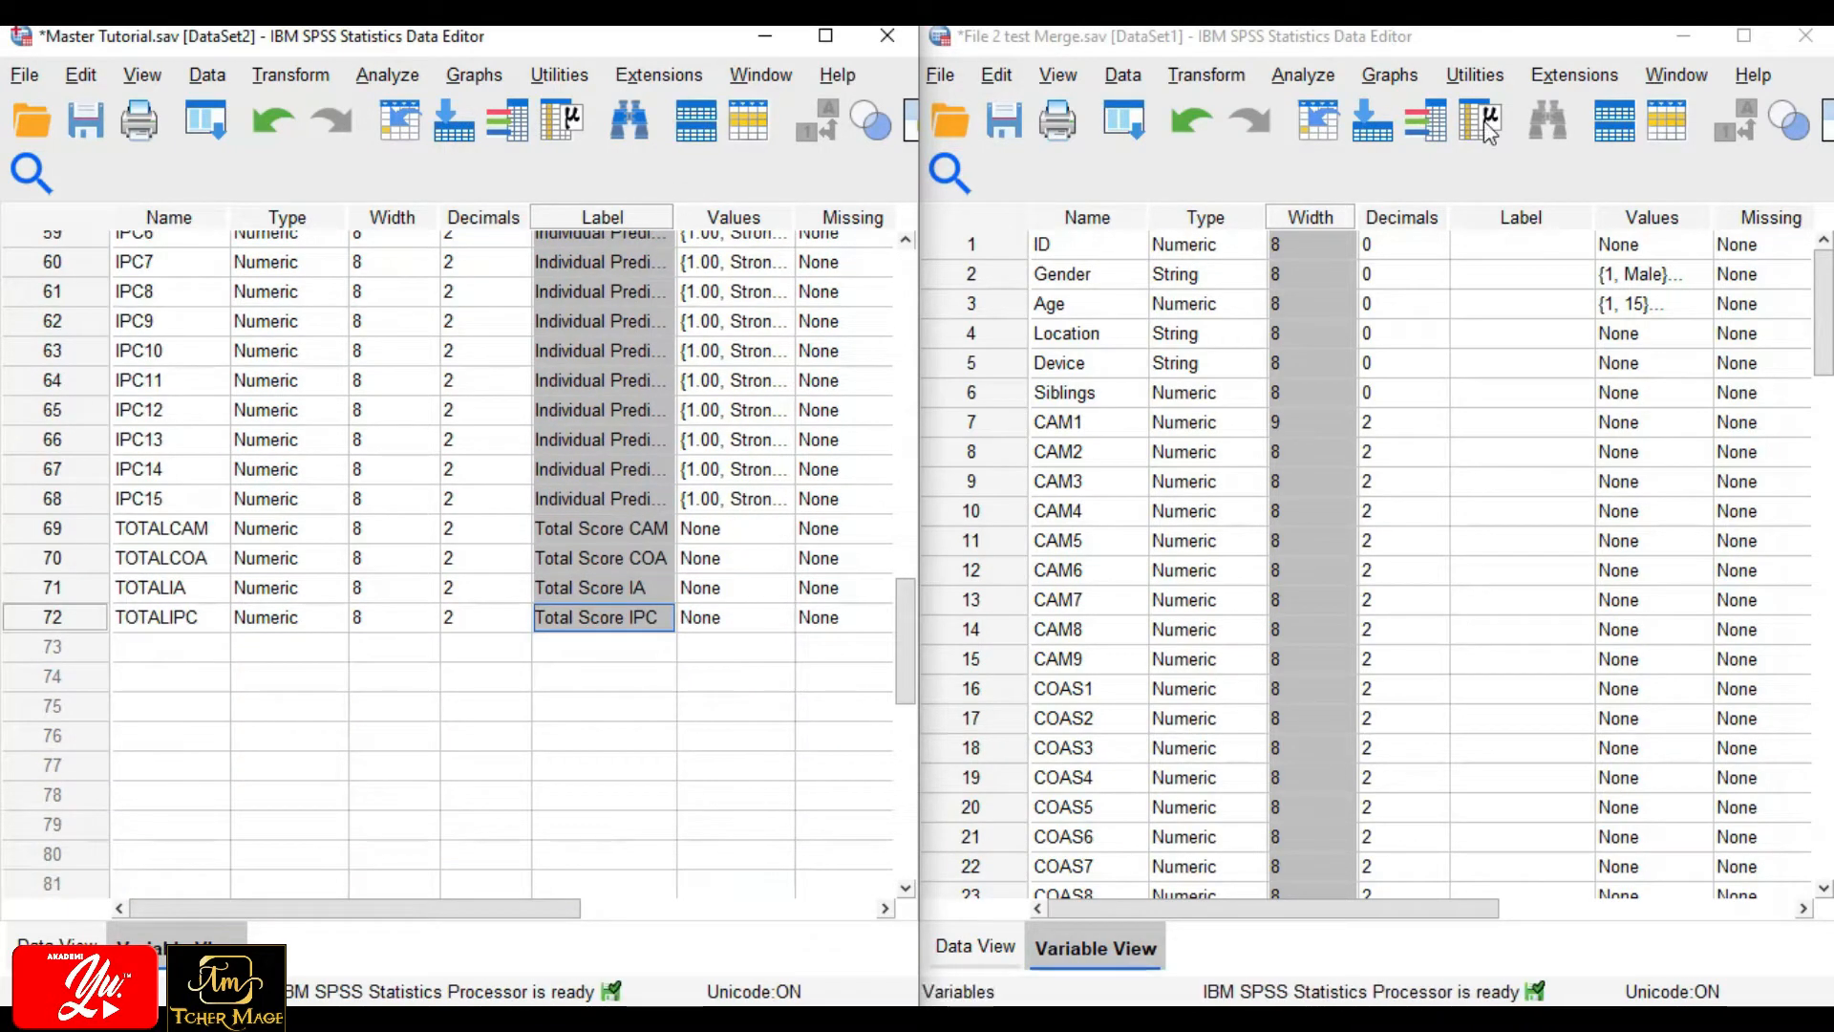
Paste the copied labels into the Label cells of all variables in File 2 test Merge, from ID through the last total score.
{"action": "left_click", "coordinate": [1497, 243]}
{"action": "right_click", "coordinate": [1498, 244]}
{"action": "left_click", "coordinate": [1416, 332]}
{"action": "left_click", "coordinate": [1476, 256]}
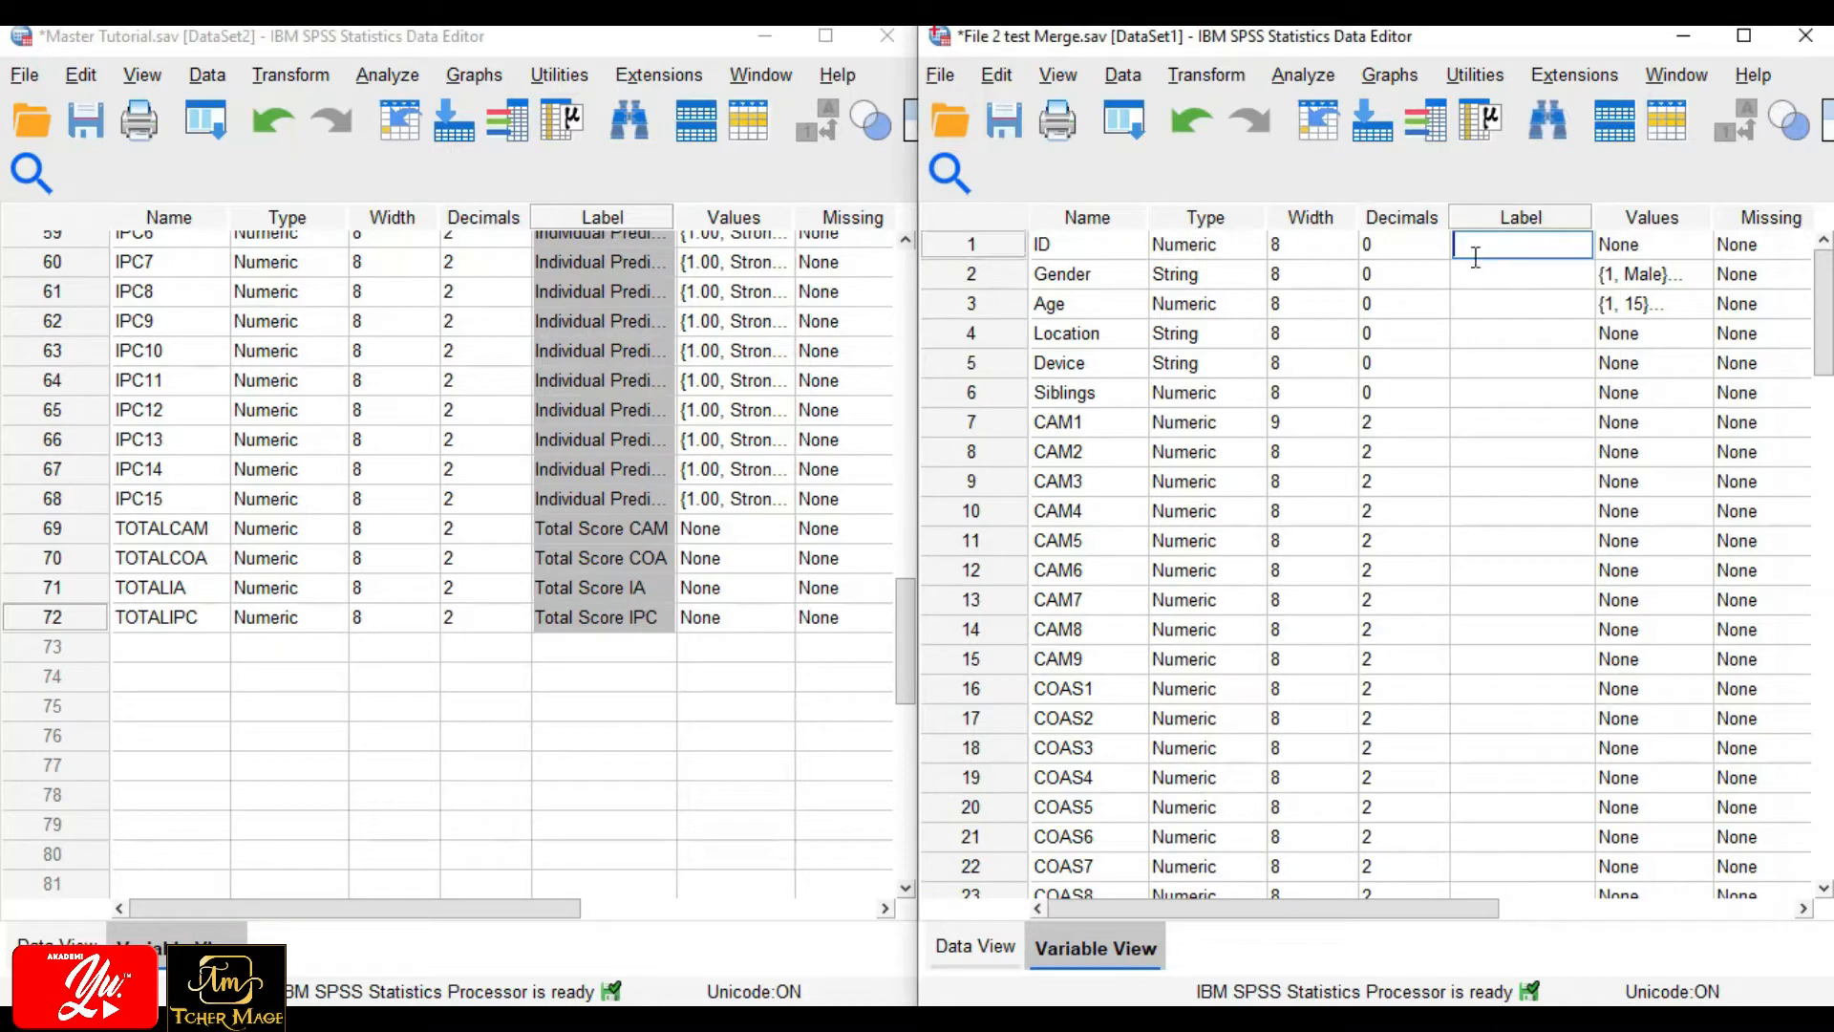
{"action": "key", "text": "shift+Down"}
{"action": "key", "text": "shift+Down"}
{"action": "key", "text": "shift+Down"}
{"action": "key", "text": "shift+Down"}
{"action": "key", "text": "shift+Down"}
{"action": "key", "text": "shift+Down"}
{"action": "key", "text": "shift+Down"}
{"action": "key", "text": "shift+Down"}
{"action": "key", "text": "shift+Down"}
{"action": "key", "text": "shift+Down"}
{"action": "key", "text": "shift+Down"}
{"action": "key", "text": "shift+Down"}
{"action": "key", "text": "shift+Down"}
{"action": "key", "text": "shift+Down"}
{"action": "key", "text": "shift+Down"}
{"action": "key", "text": "shift+Down"}
{"action": "key", "text": "shift+Down"}
{"action": "key", "text": "shift+Down"}
{"action": "key", "text": "shift+Down"}
{"action": "key", "text": "shift+Down"}
{"action": "key", "text": "shift+Down"}
{"action": "key", "text": "shift+Down"}
{"action": "key", "text": "shift+Down"}
{"action": "key", "text": "shift+Down"}
{"action": "key", "text": "shift+Down"}
{"action": "key", "text": "shift+Down"}
{"action": "key", "text": "shift+Down"}
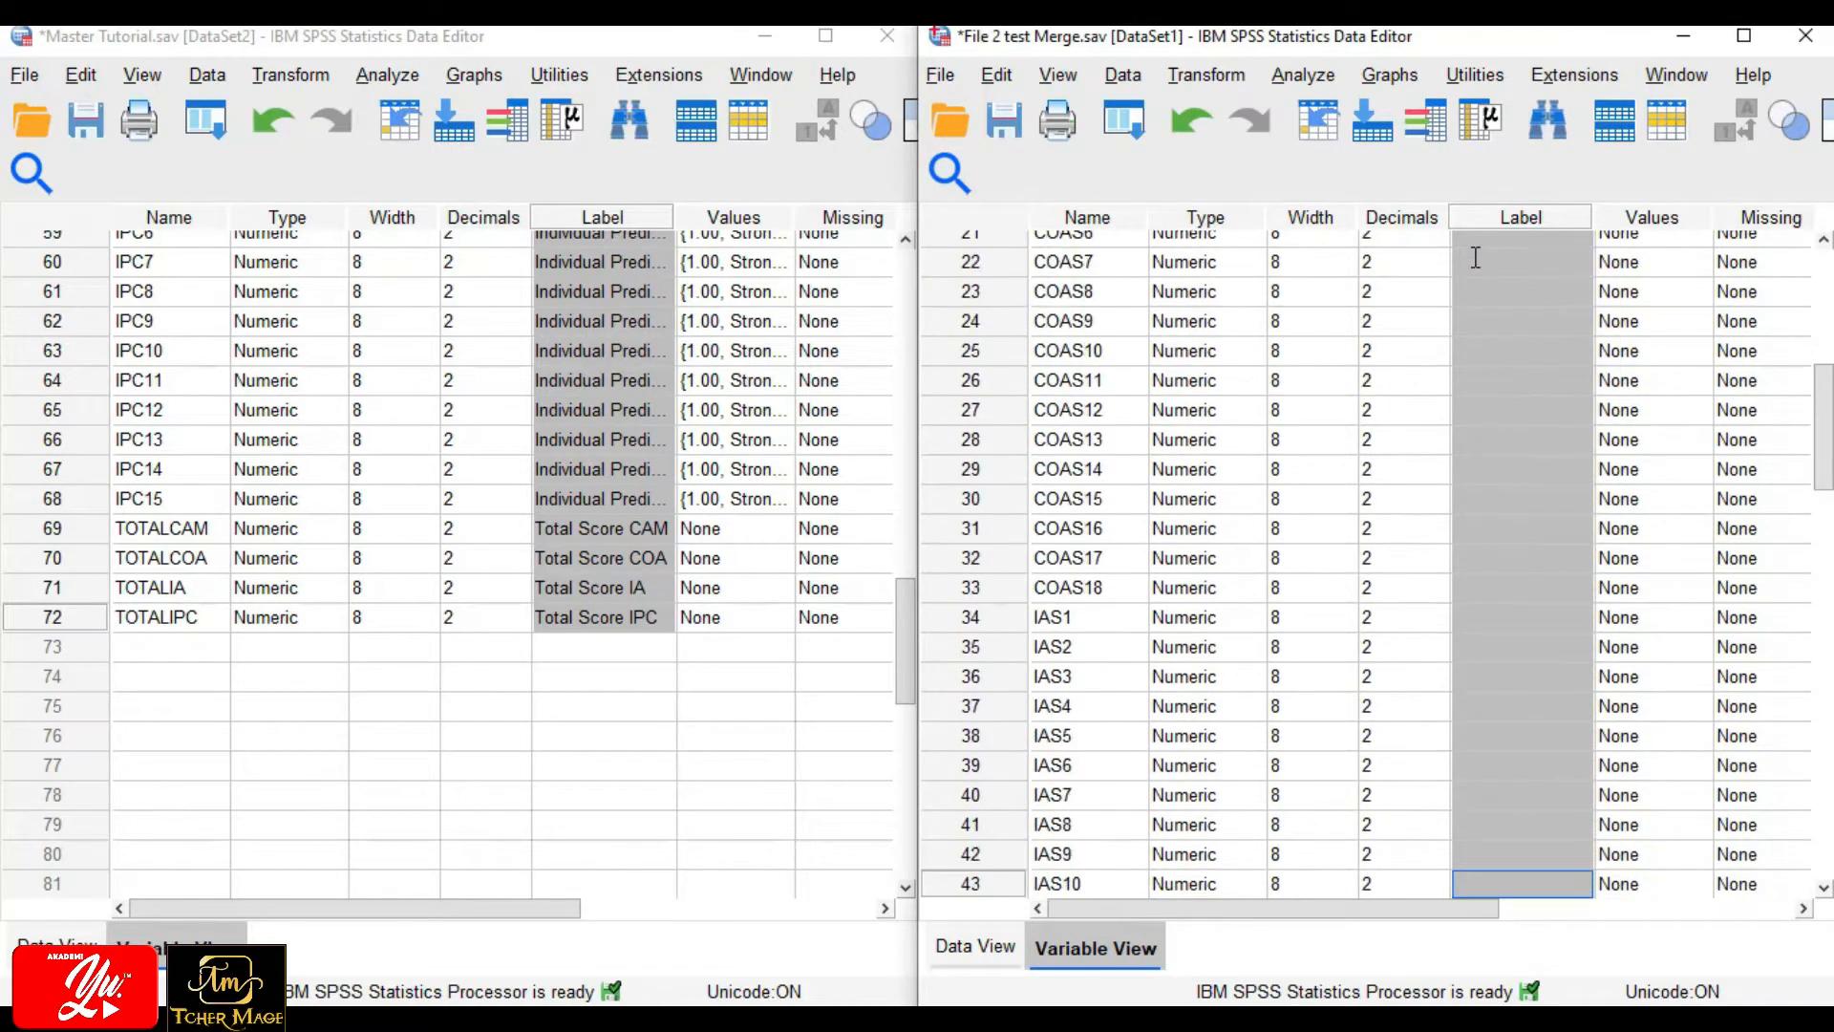
{"action": "key", "text": "shift+Down"}
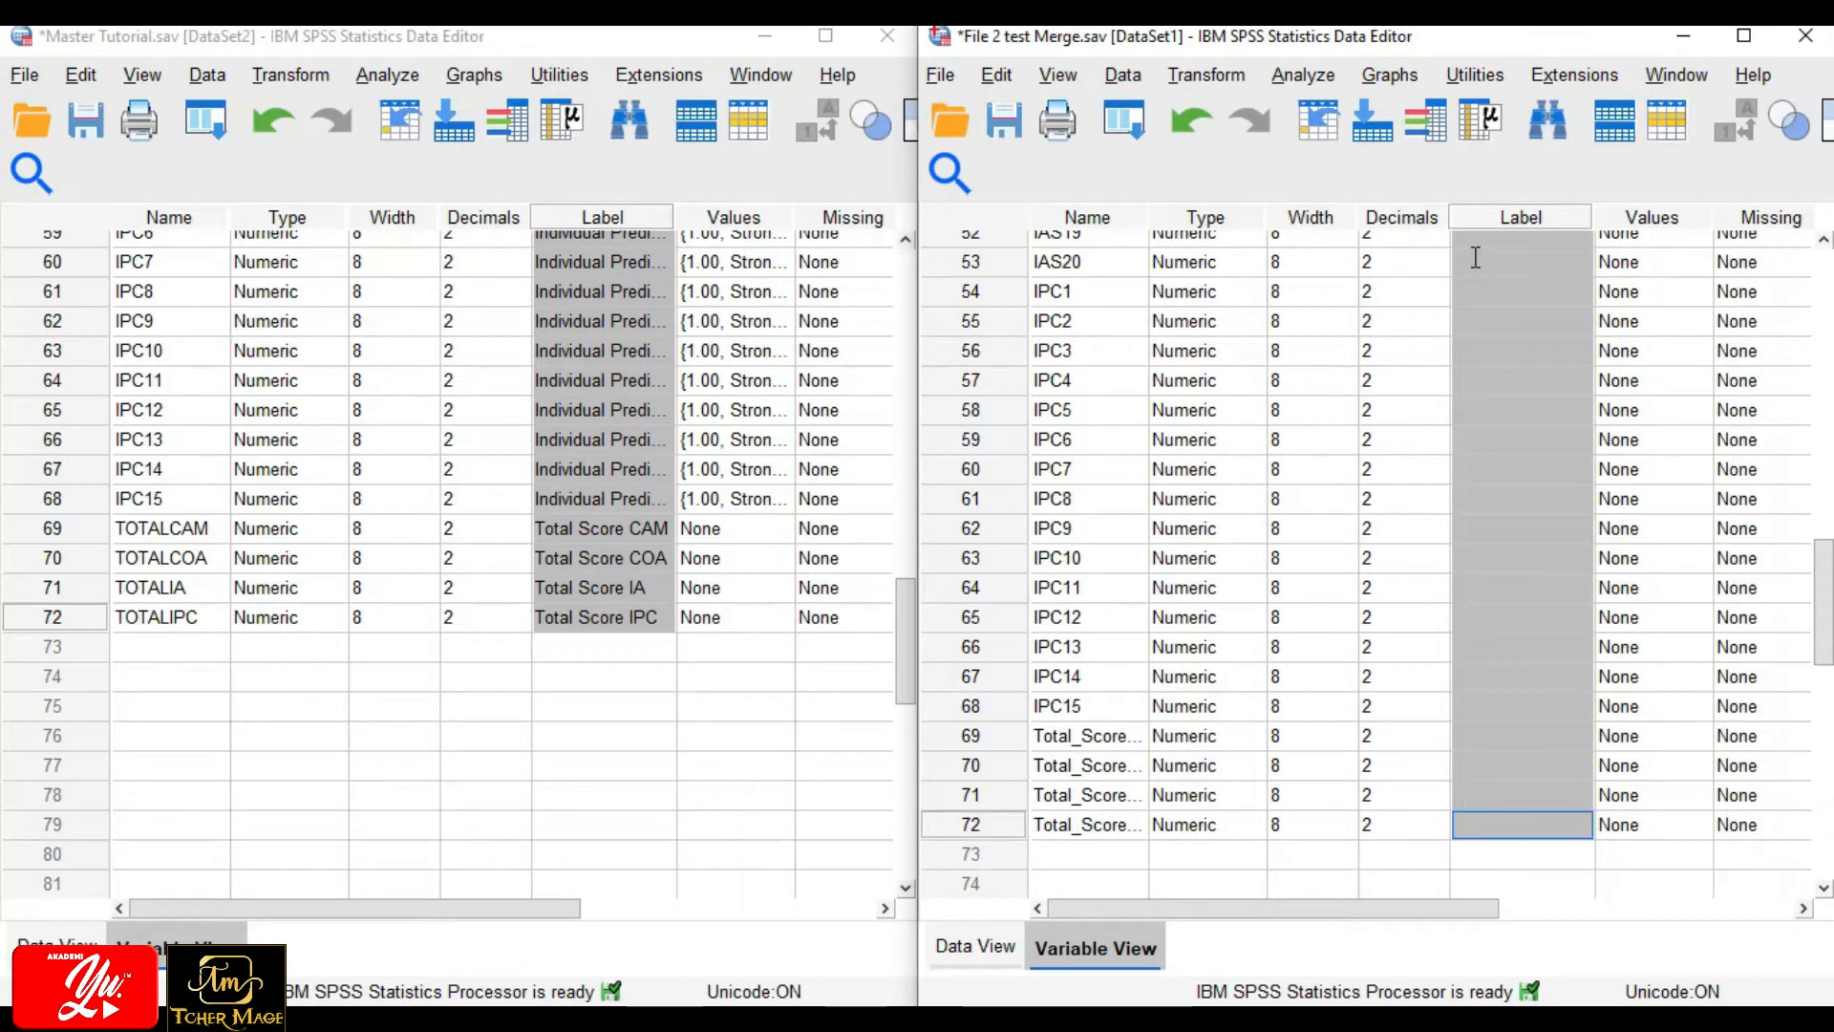
{"action": "right_click", "coordinate": [1476, 256]}
{"action": "left_click", "coordinate": [1538, 353]}
{"action": "left_click", "coordinate": [1691, 287]}
{"action": "key", "text": "ctrl+v"}
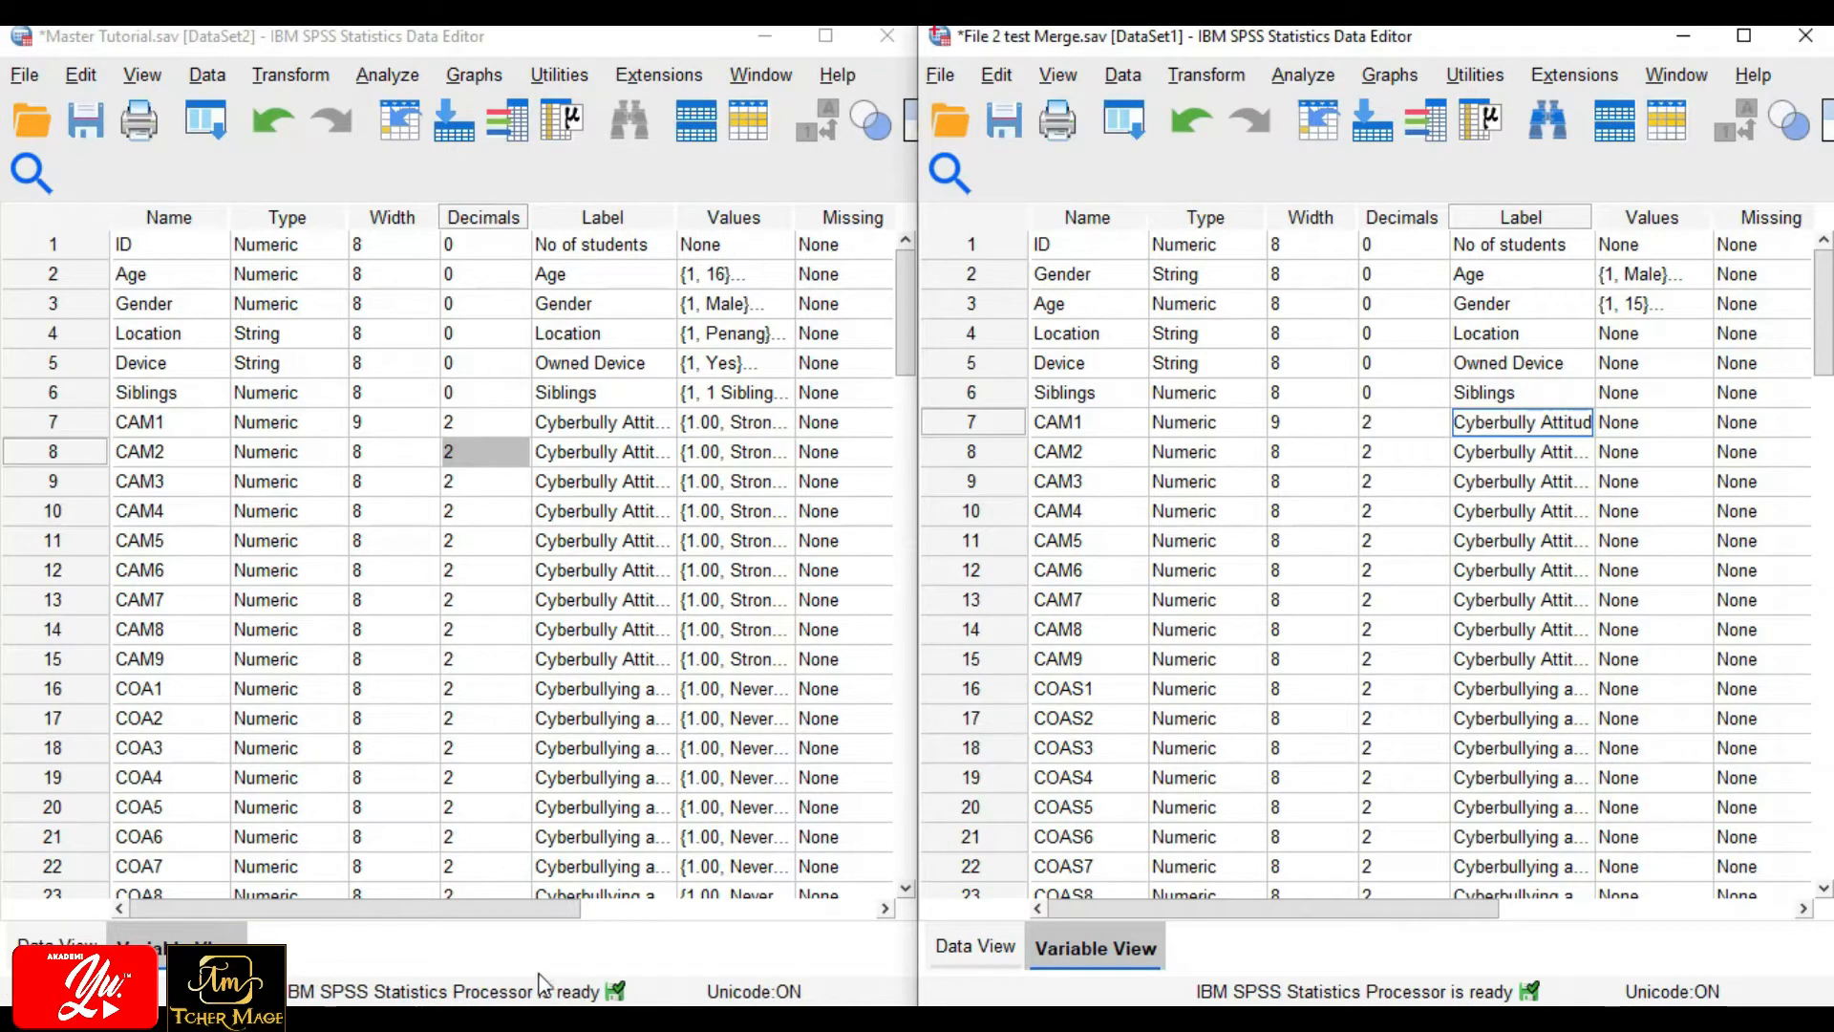
Correct the swapped labels in File 2 test Merge: label the Gender variable Gender and the Age variable Age.
{"action": "left_click_drag", "start_coordinate": [532, 915], "coordinate": [694, 921]}
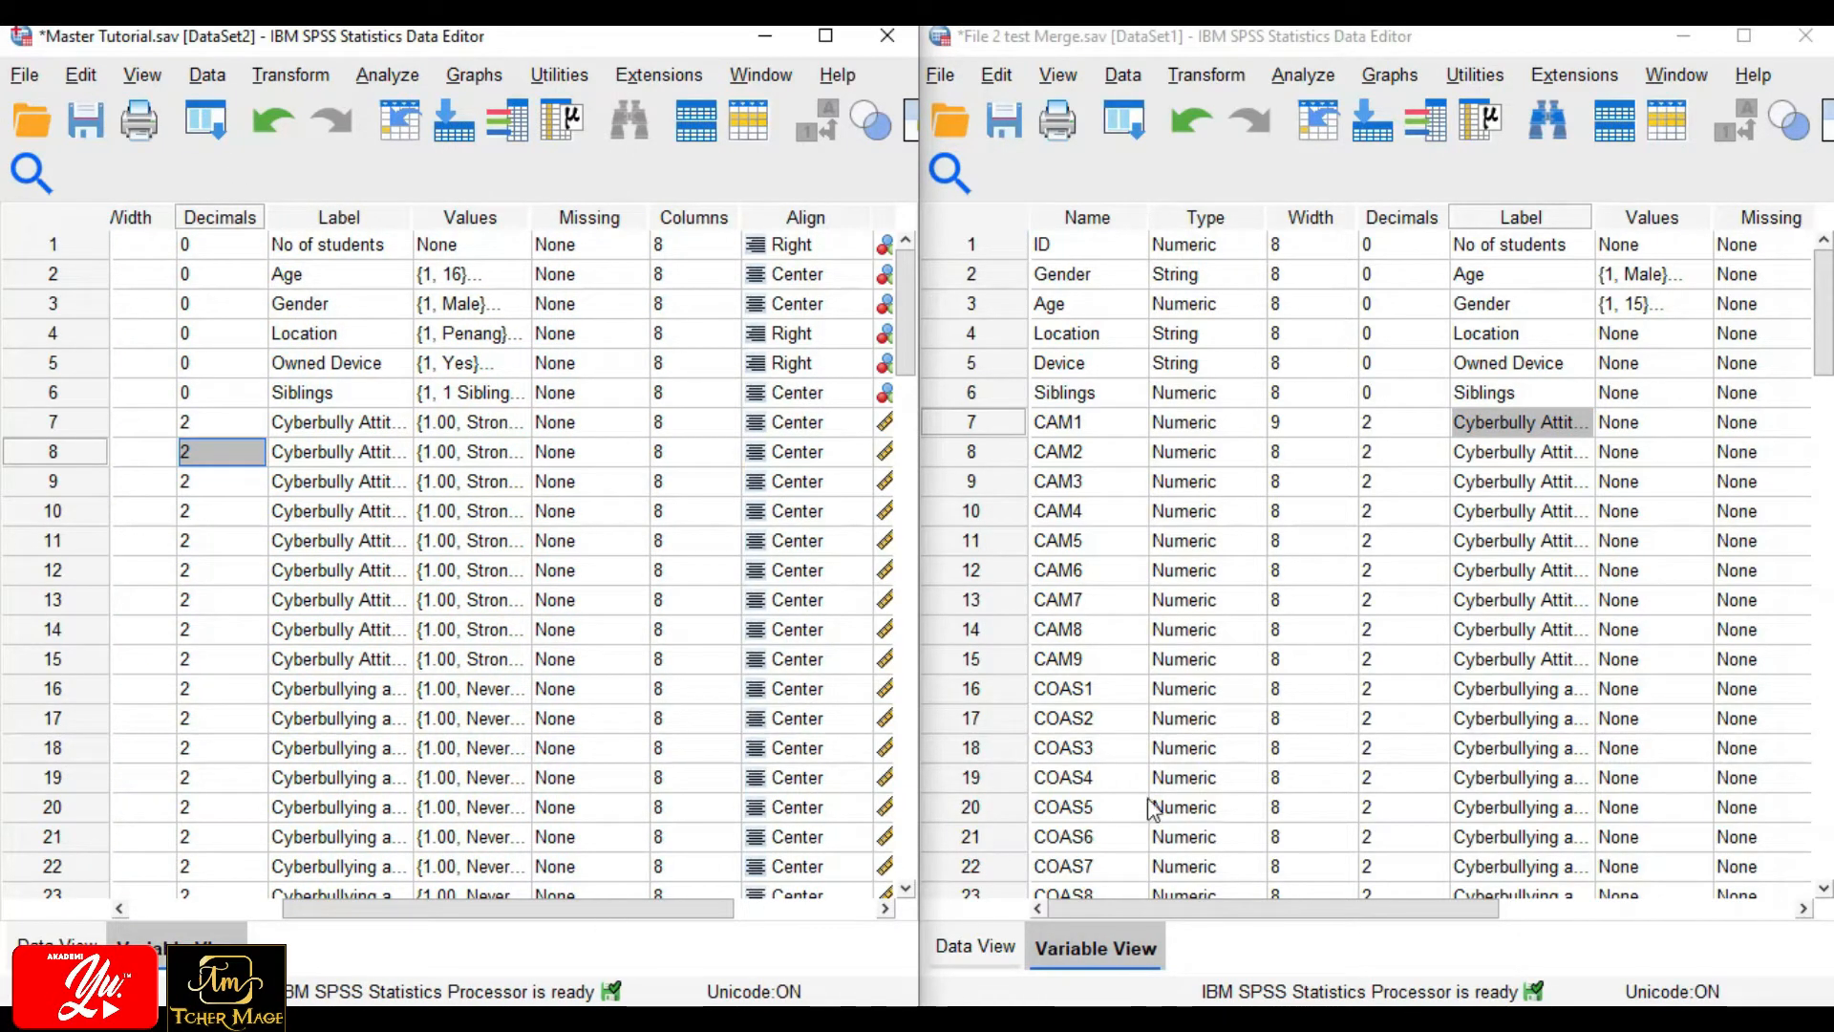
{"action": "left_click", "coordinate": [1503, 273]}
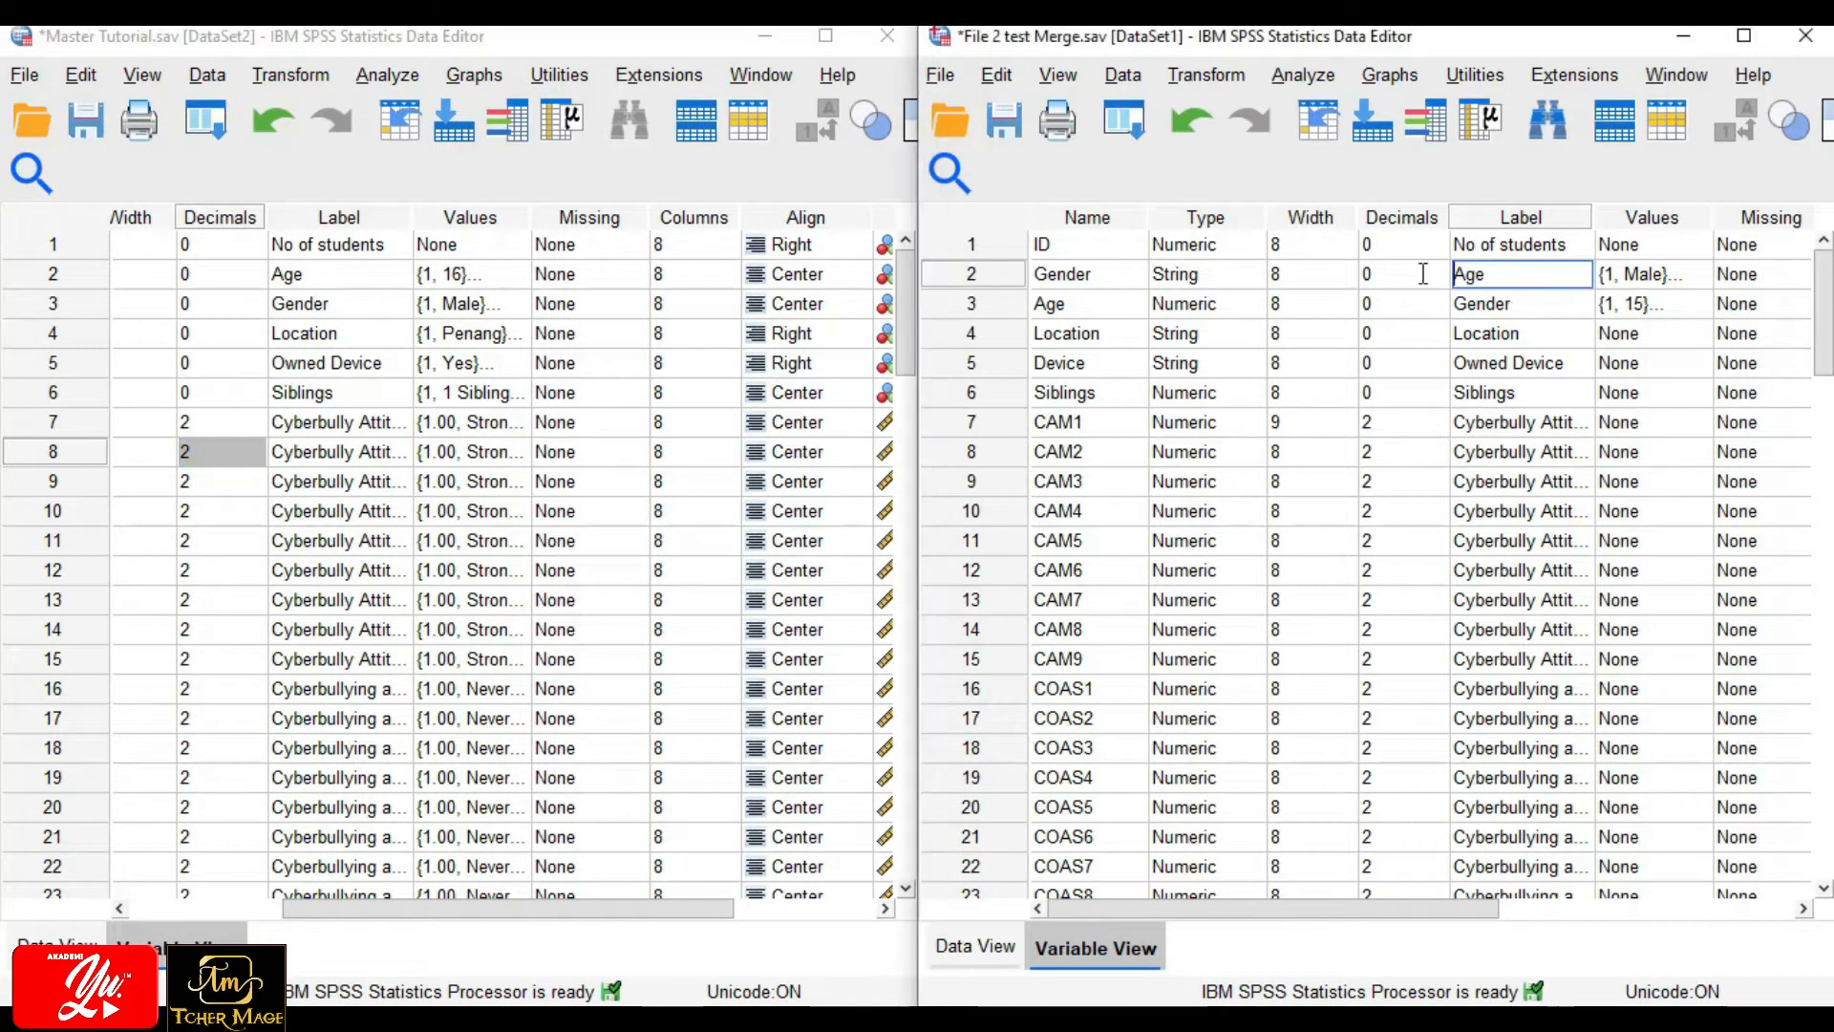
{"action": "left_click_drag", "start_coordinate": [1561, 276], "coordinate": [1444, 279]}
{"action": "type", "text": "Gendder"}
{"action": "key", "text": "BackSpace"}
{"action": "key", "text": "BackSpace"}
{"action": "key", "text": "BackSpace"}
{"action": "type", "text": "er"}
{"action": "left_click", "coordinate": [1517, 306]}
{"action": "type", "text": "A"}
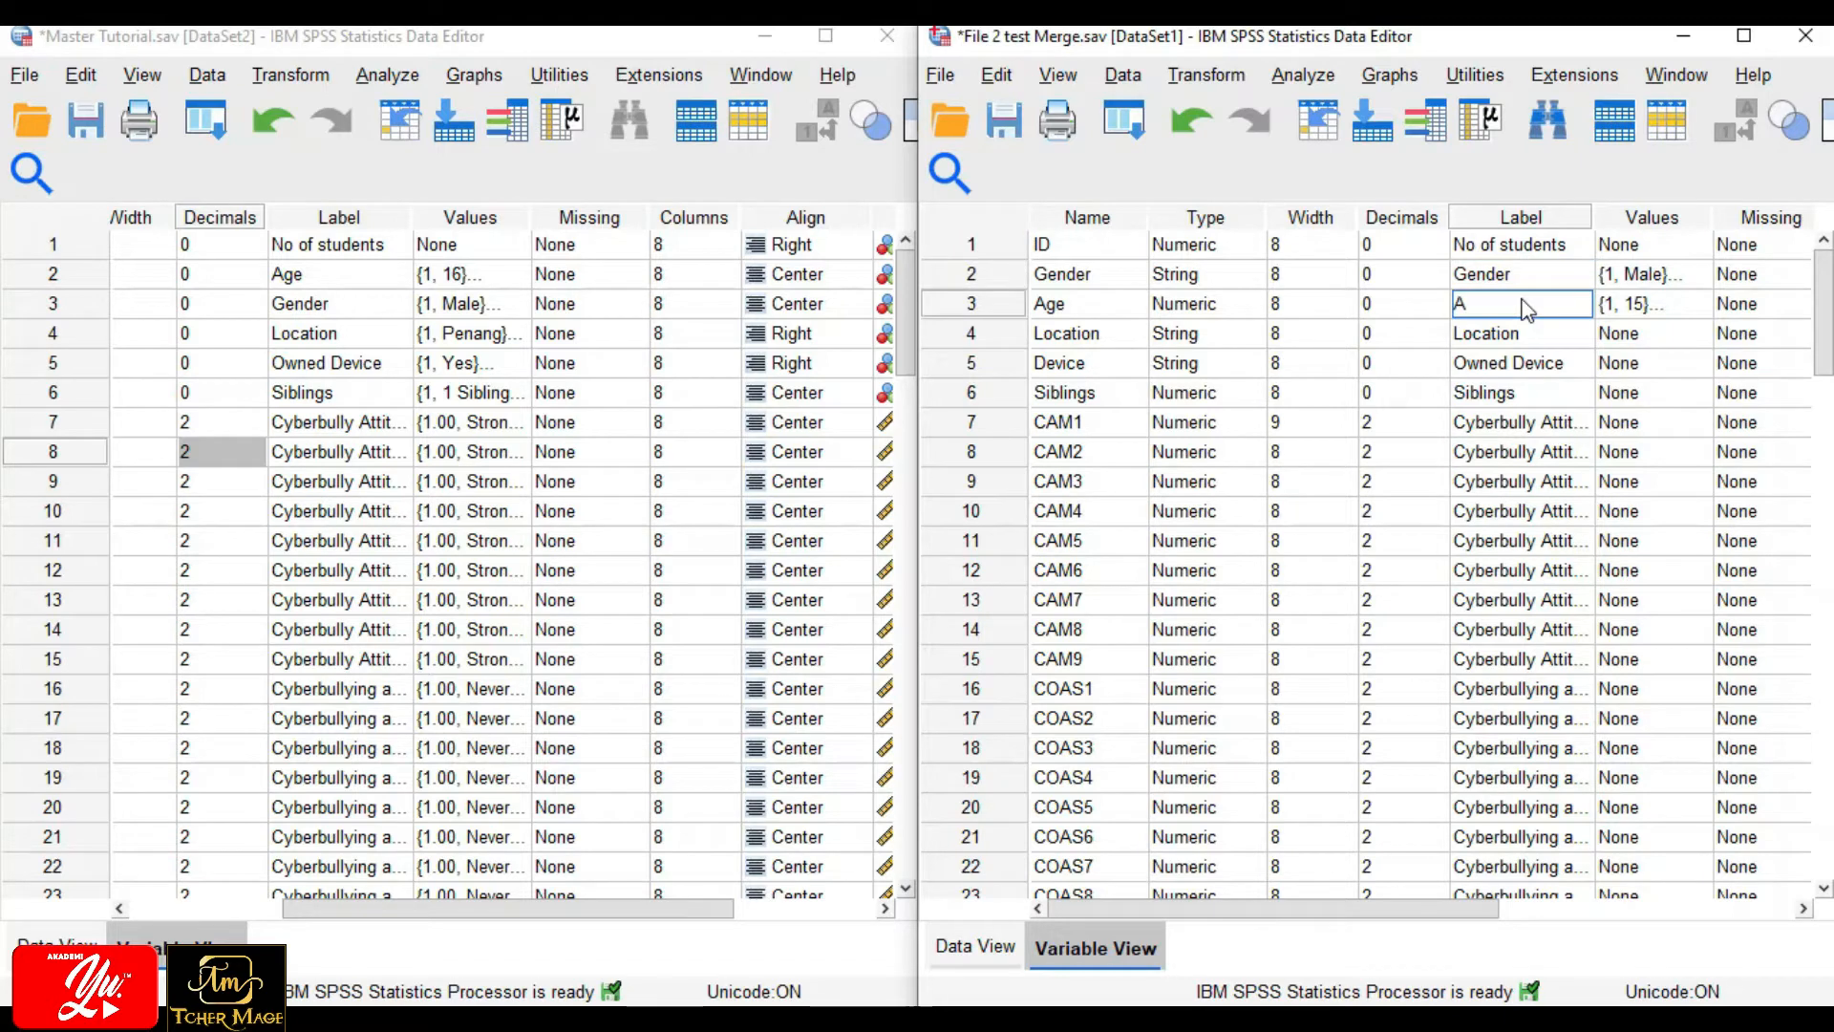
{"action": "type", "text": "ge"}
Inspect the value labels of CAM2 in File 2 test Merge, and compare those of Gender in both datasets.
{"action": "left_click", "coordinate": [1699, 453]}
{"action": "left_click", "coordinate": [1699, 453]}
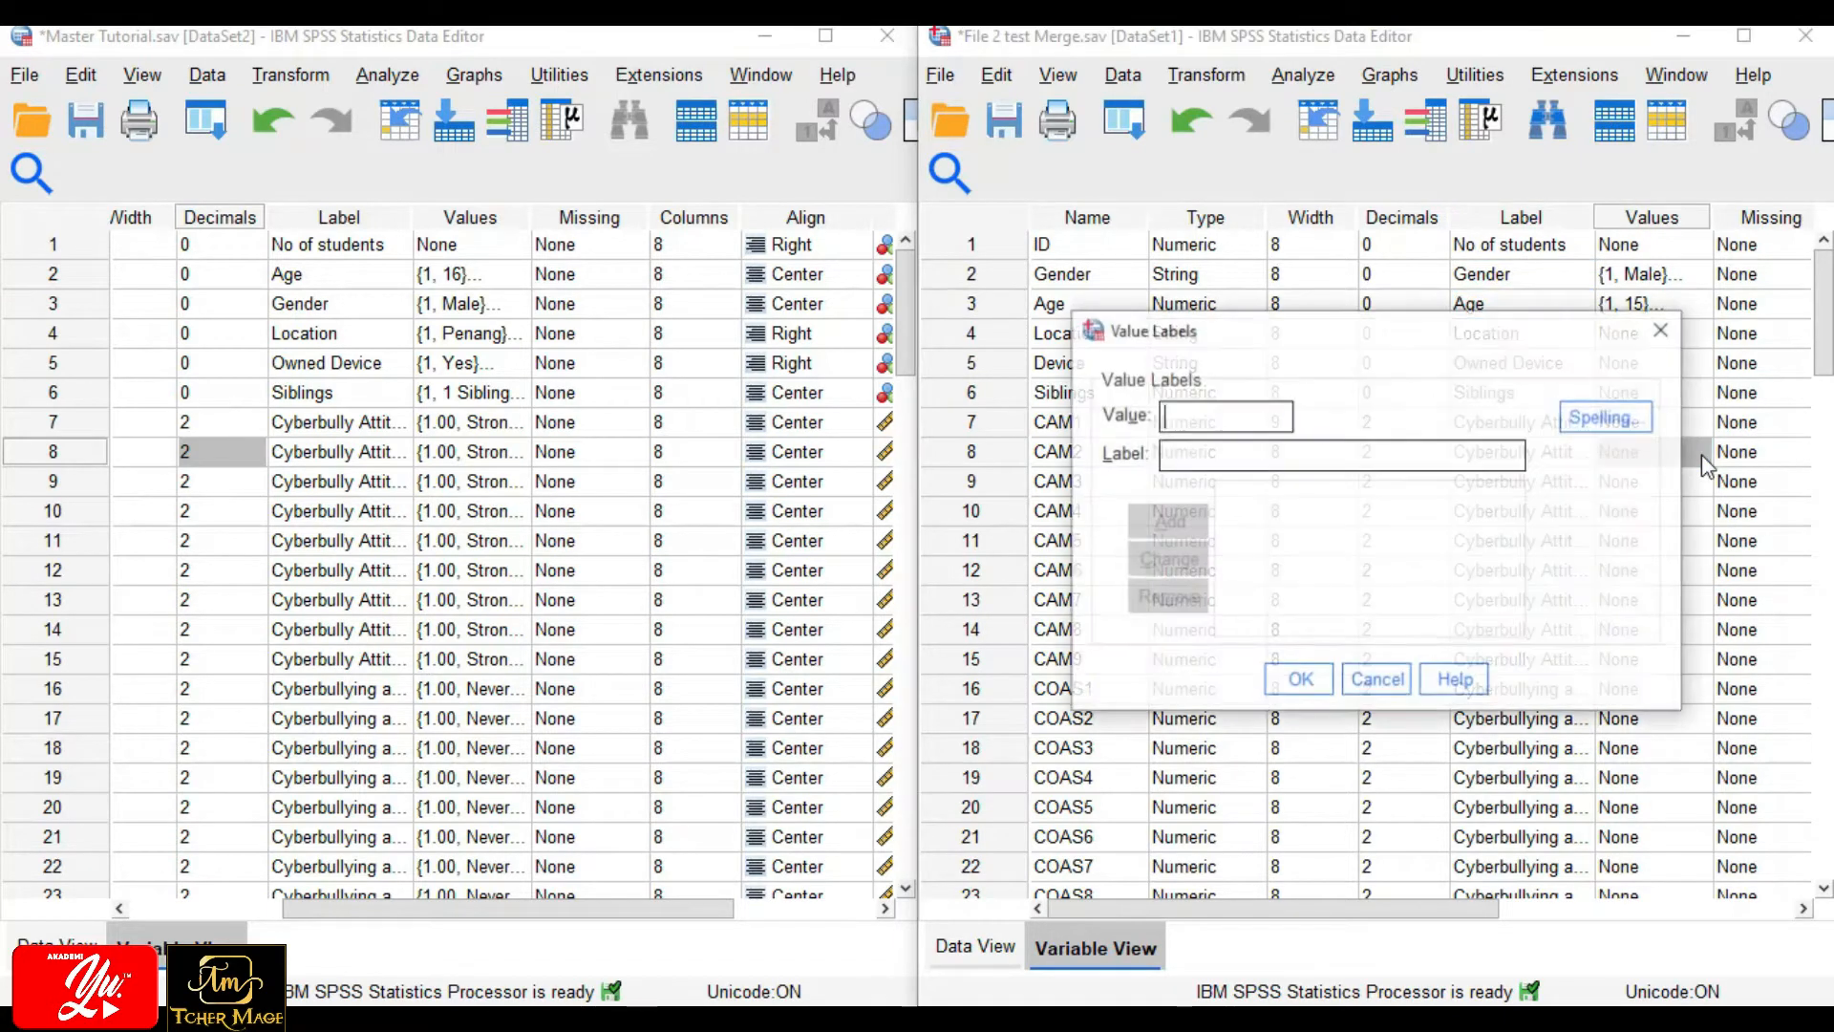
{"action": "left_click", "coordinate": [1667, 334]}
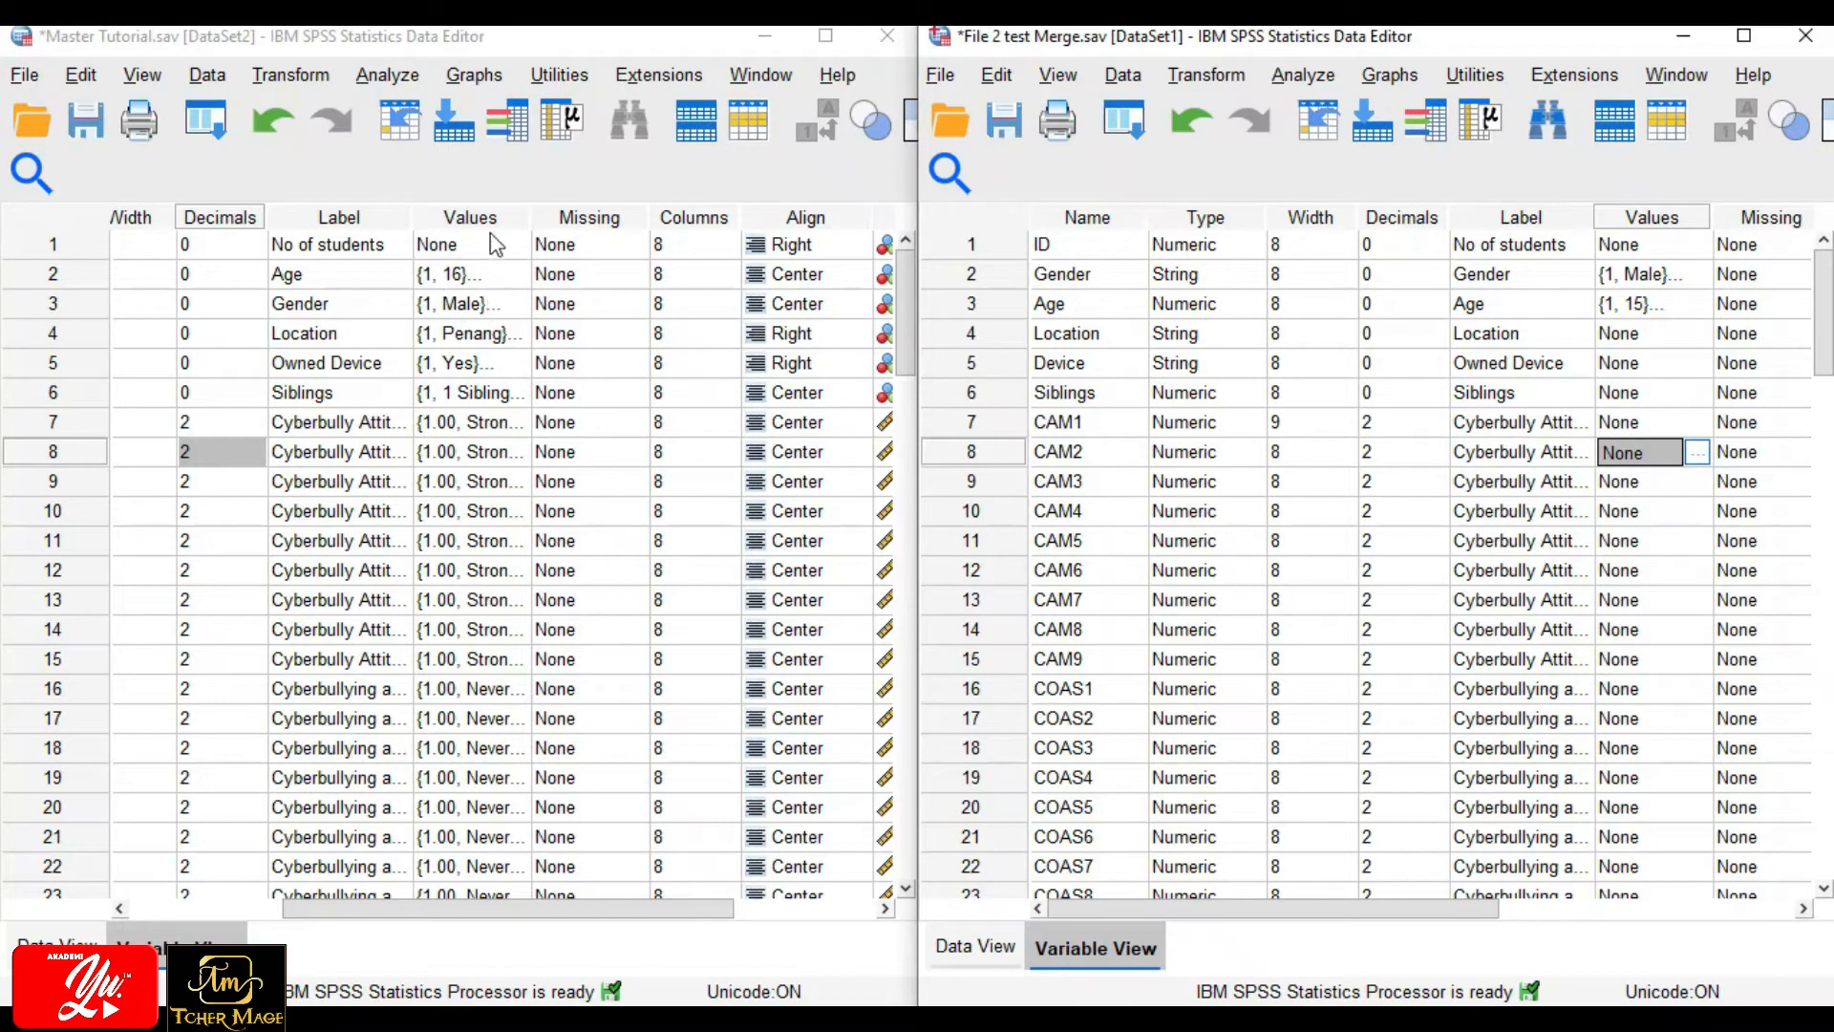
{"action": "left_click", "coordinate": [459, 316]}
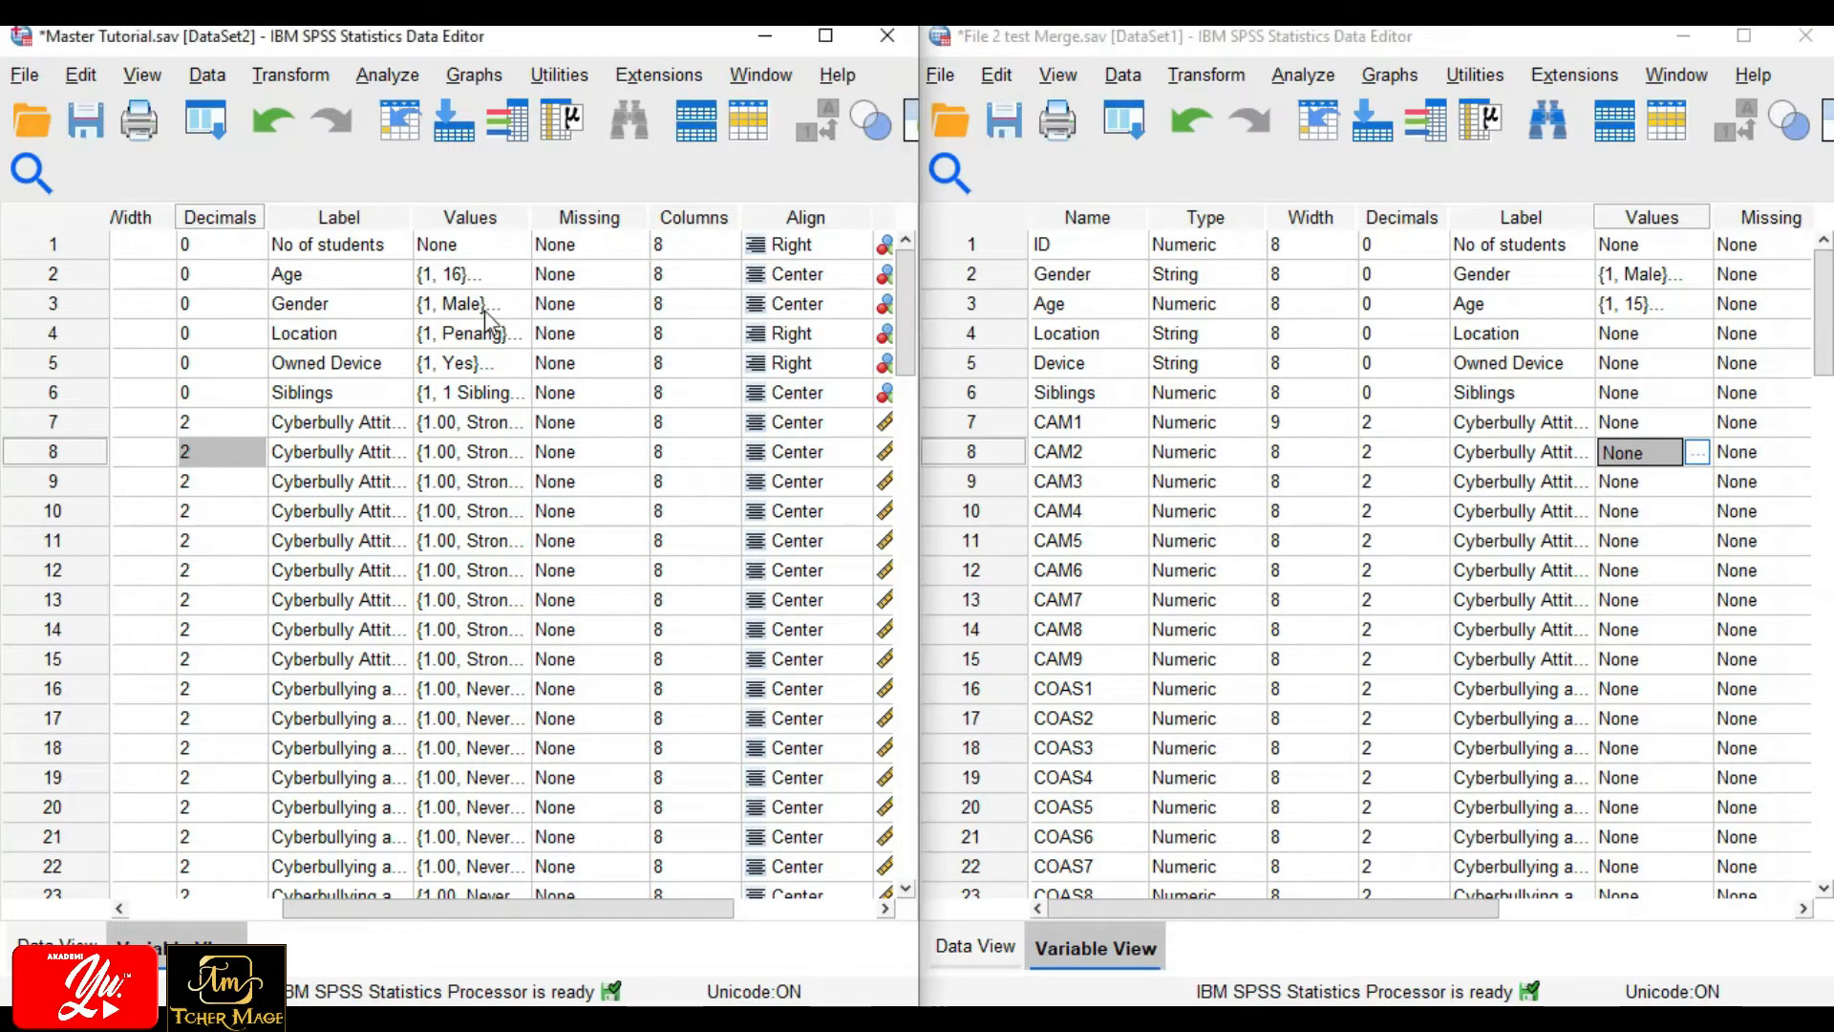
{"action": "left_click", "coordinate": [517, 303]}
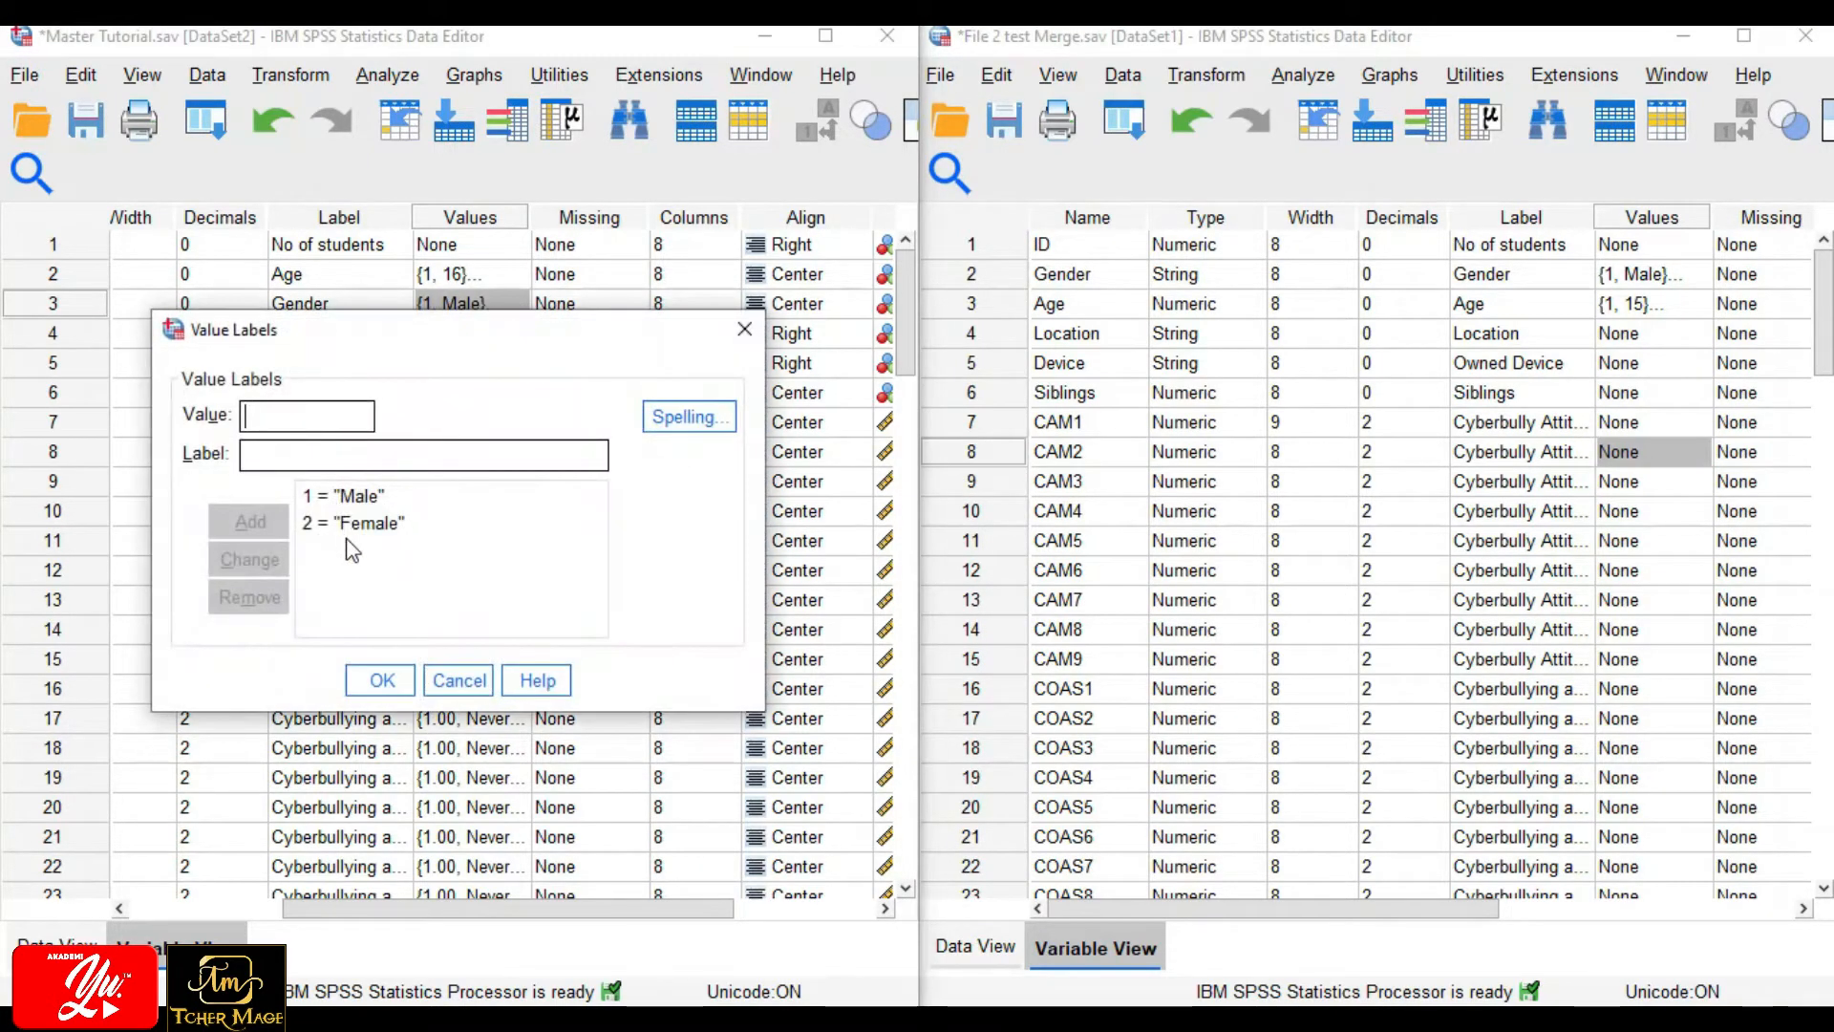
{"action": "left_click", "coordinate": [746, 329]}
{"action": "left_click", "coordinate": [1638, 274]}
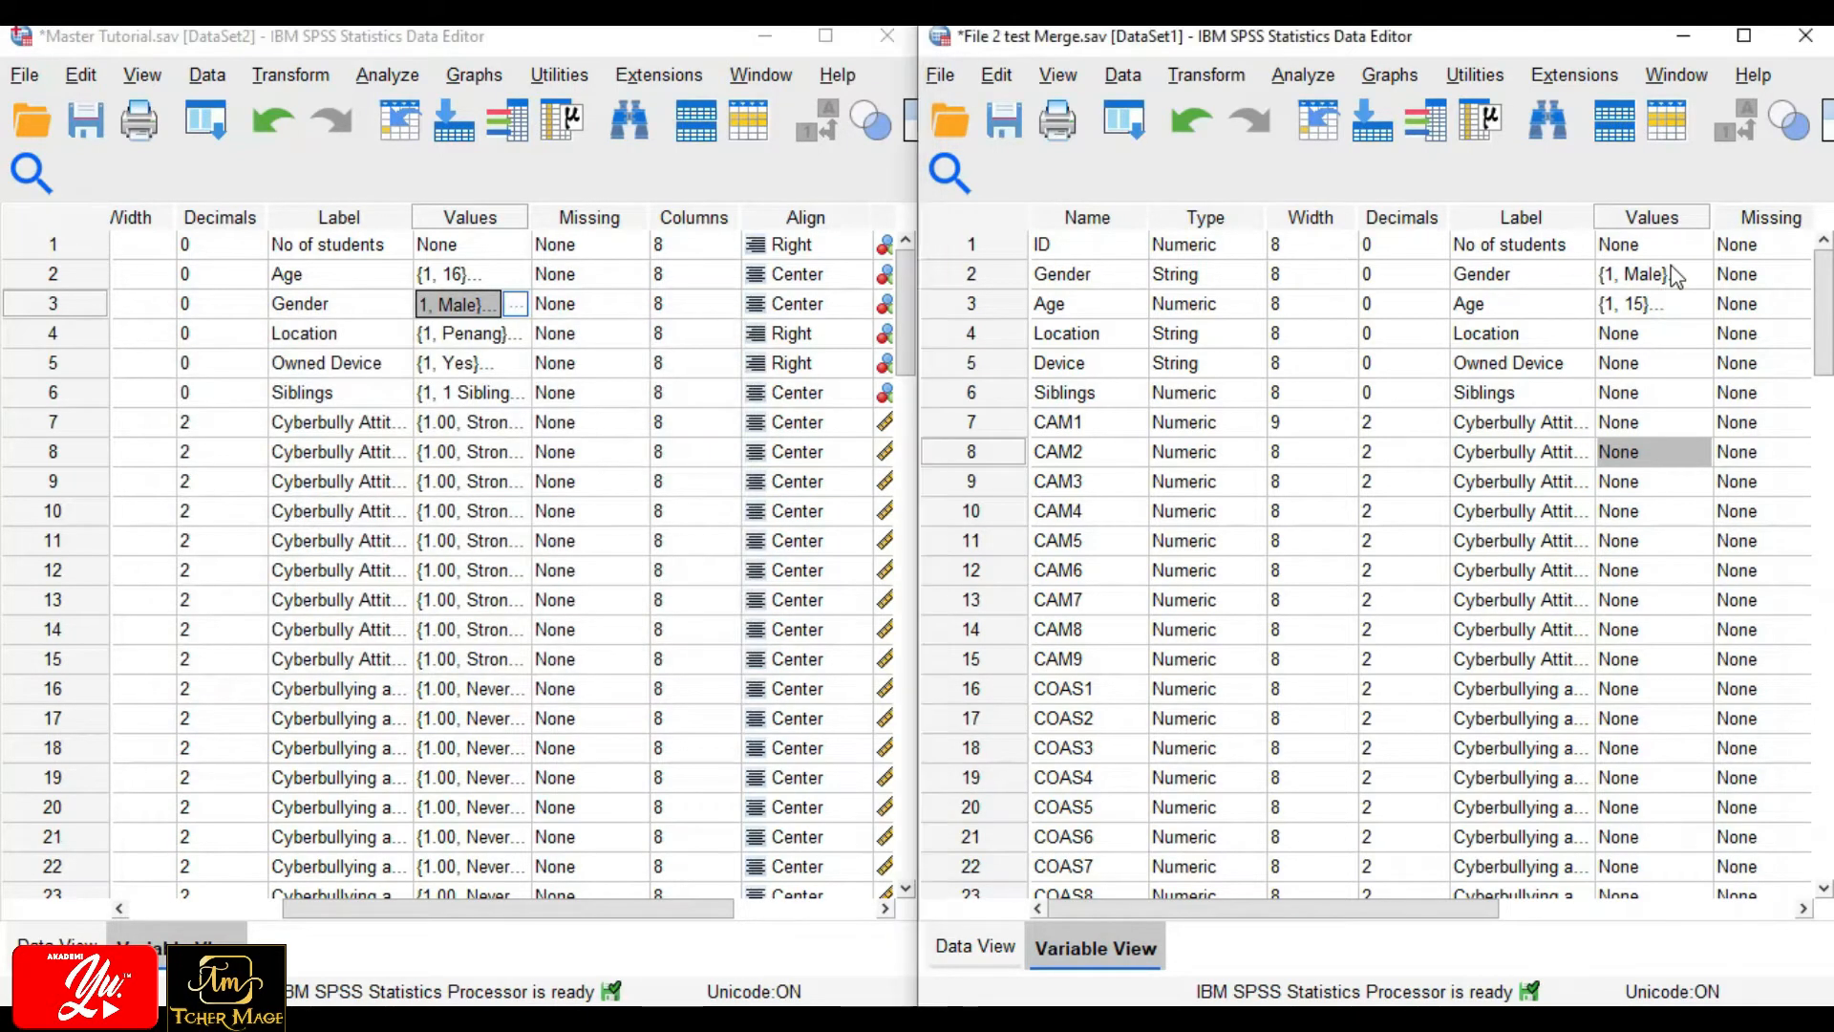
{"action": "left_click", "coordinate": [1701, 274]}
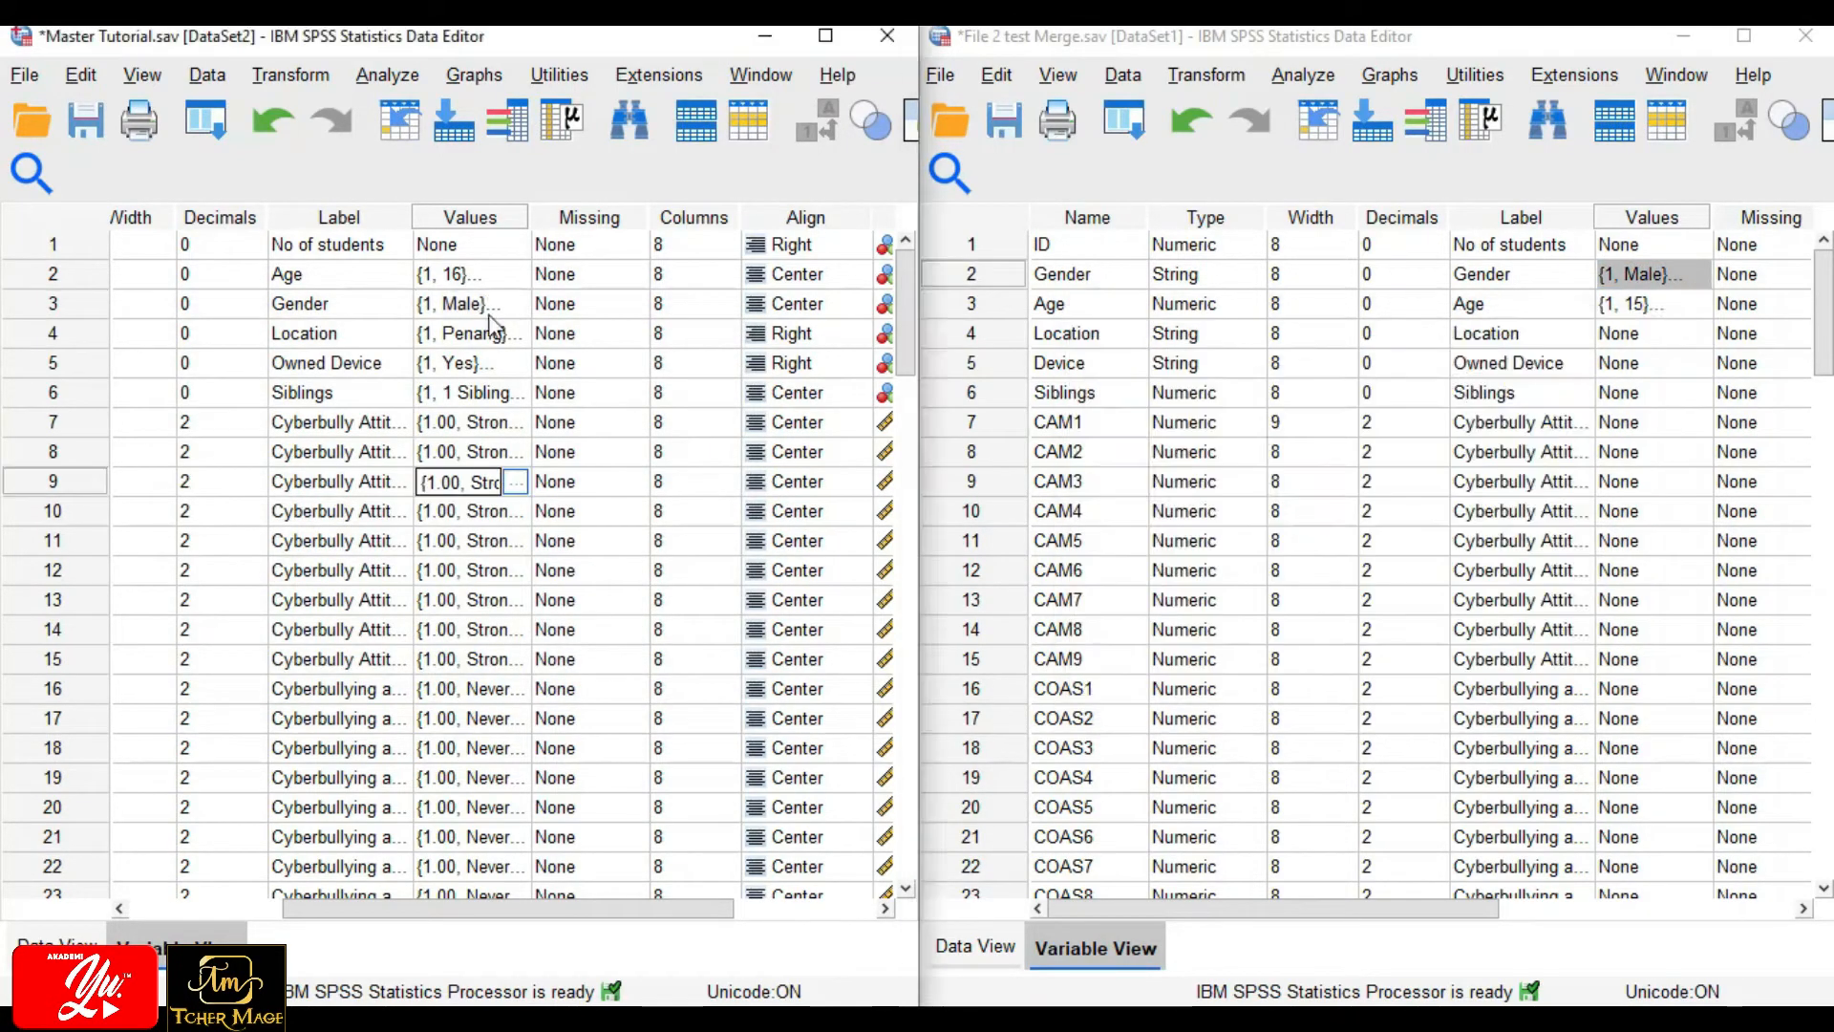
Compare the value labels of Age in Master Tutorial with those of Age in File 2 test Merge.
{"action": "left_click", "coordinate": [498, 279]}
{"action": "left_click", "coordinate": [514, 274]}
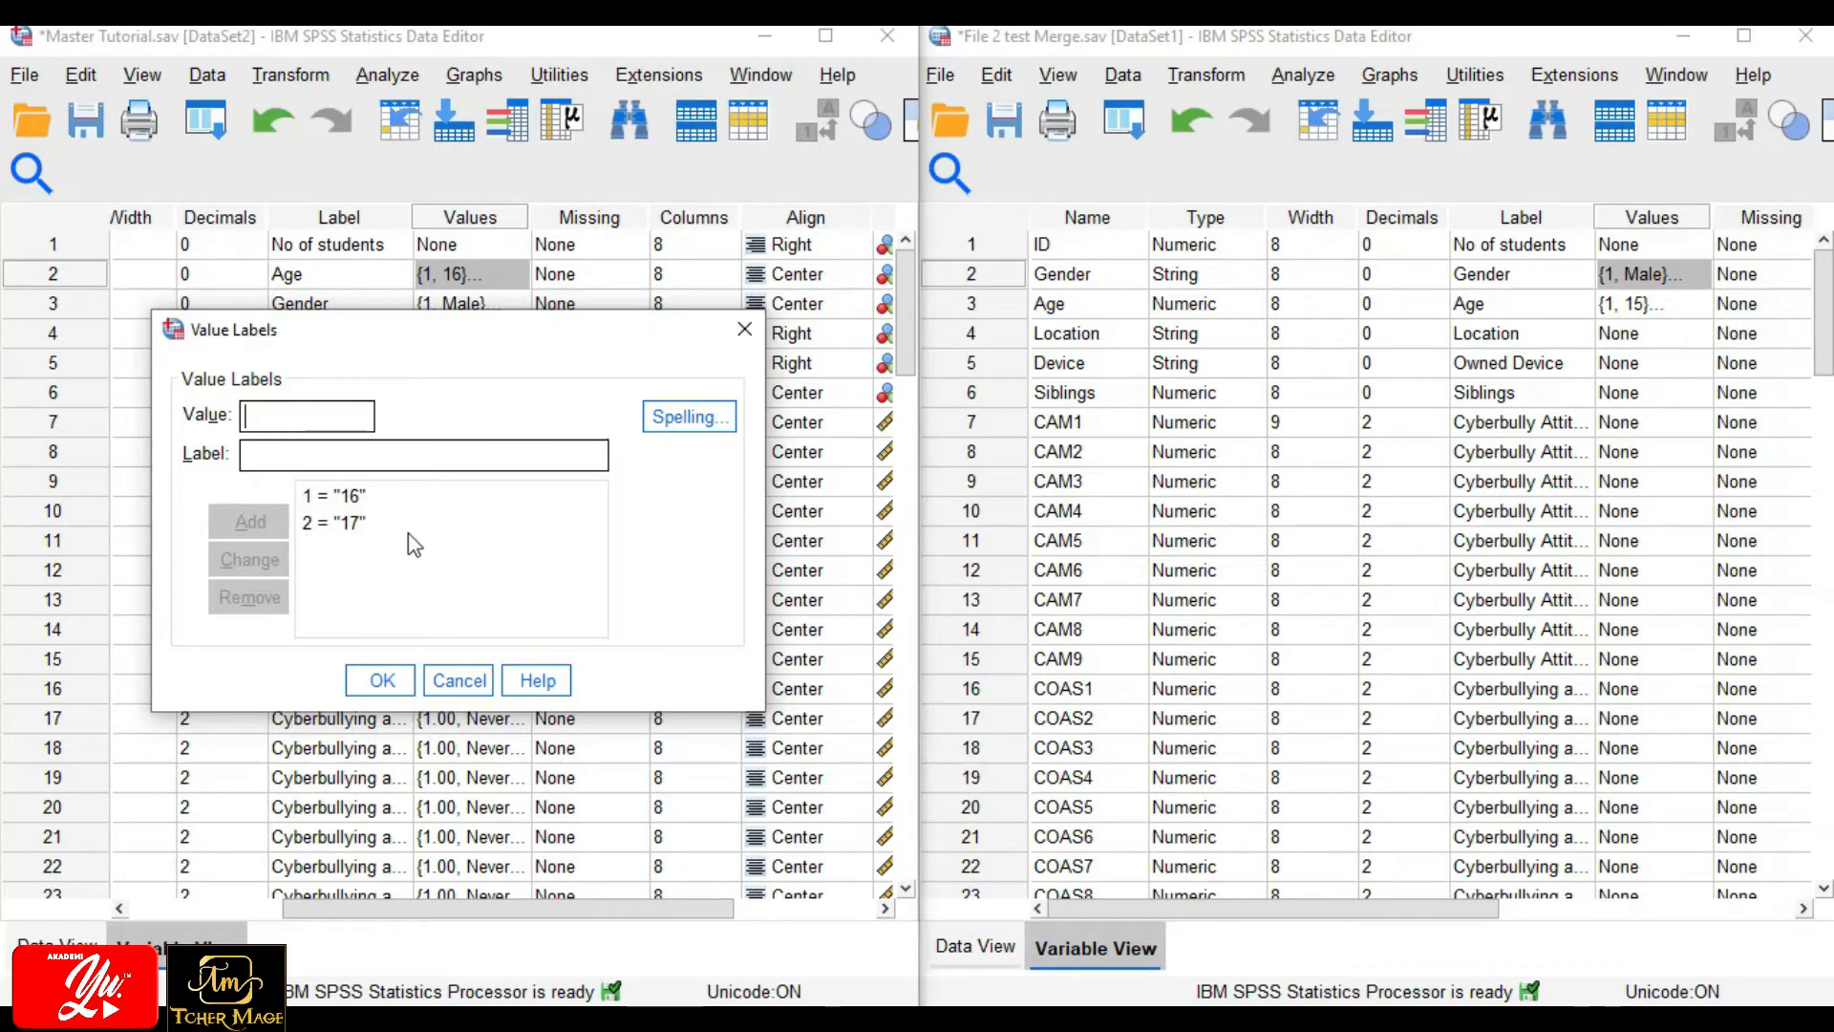
{"action": "left_click", "coordinate": [745, 329]}
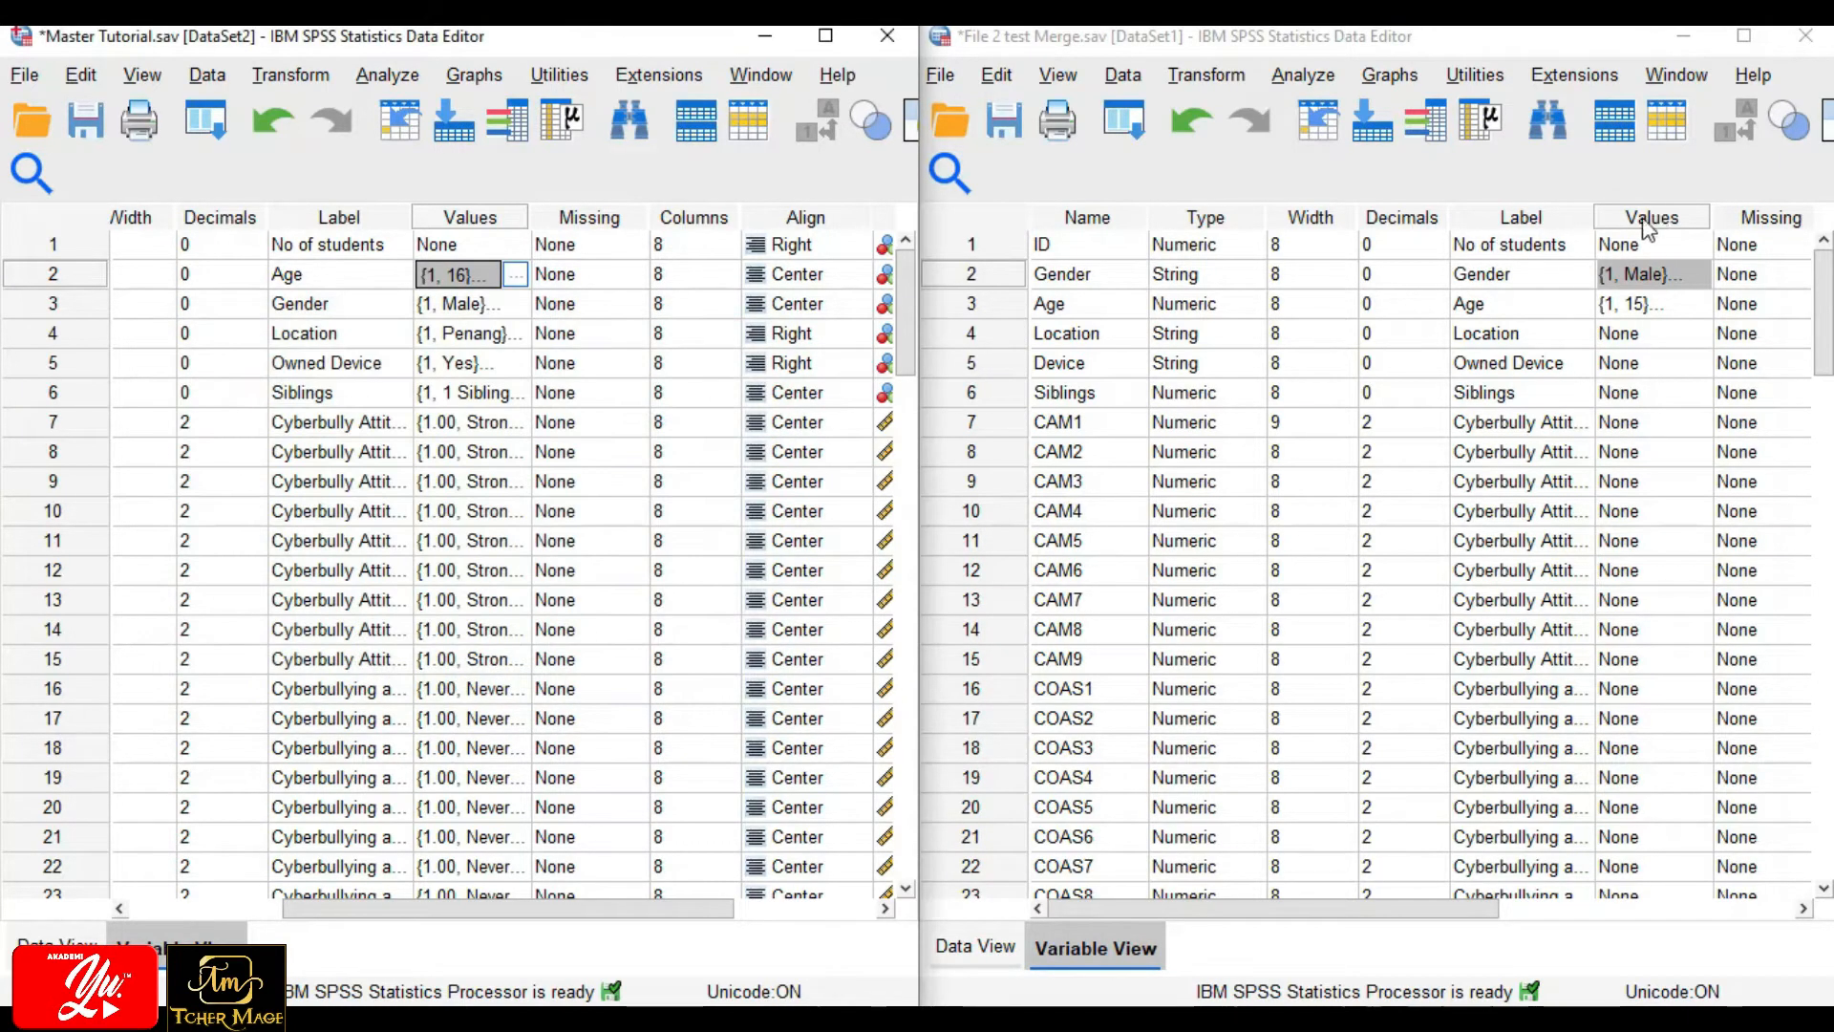
{"action": "left_click", "coordinate": [1647, 305]}
{"action": "left_click", "coordinate": [1698, 304]}
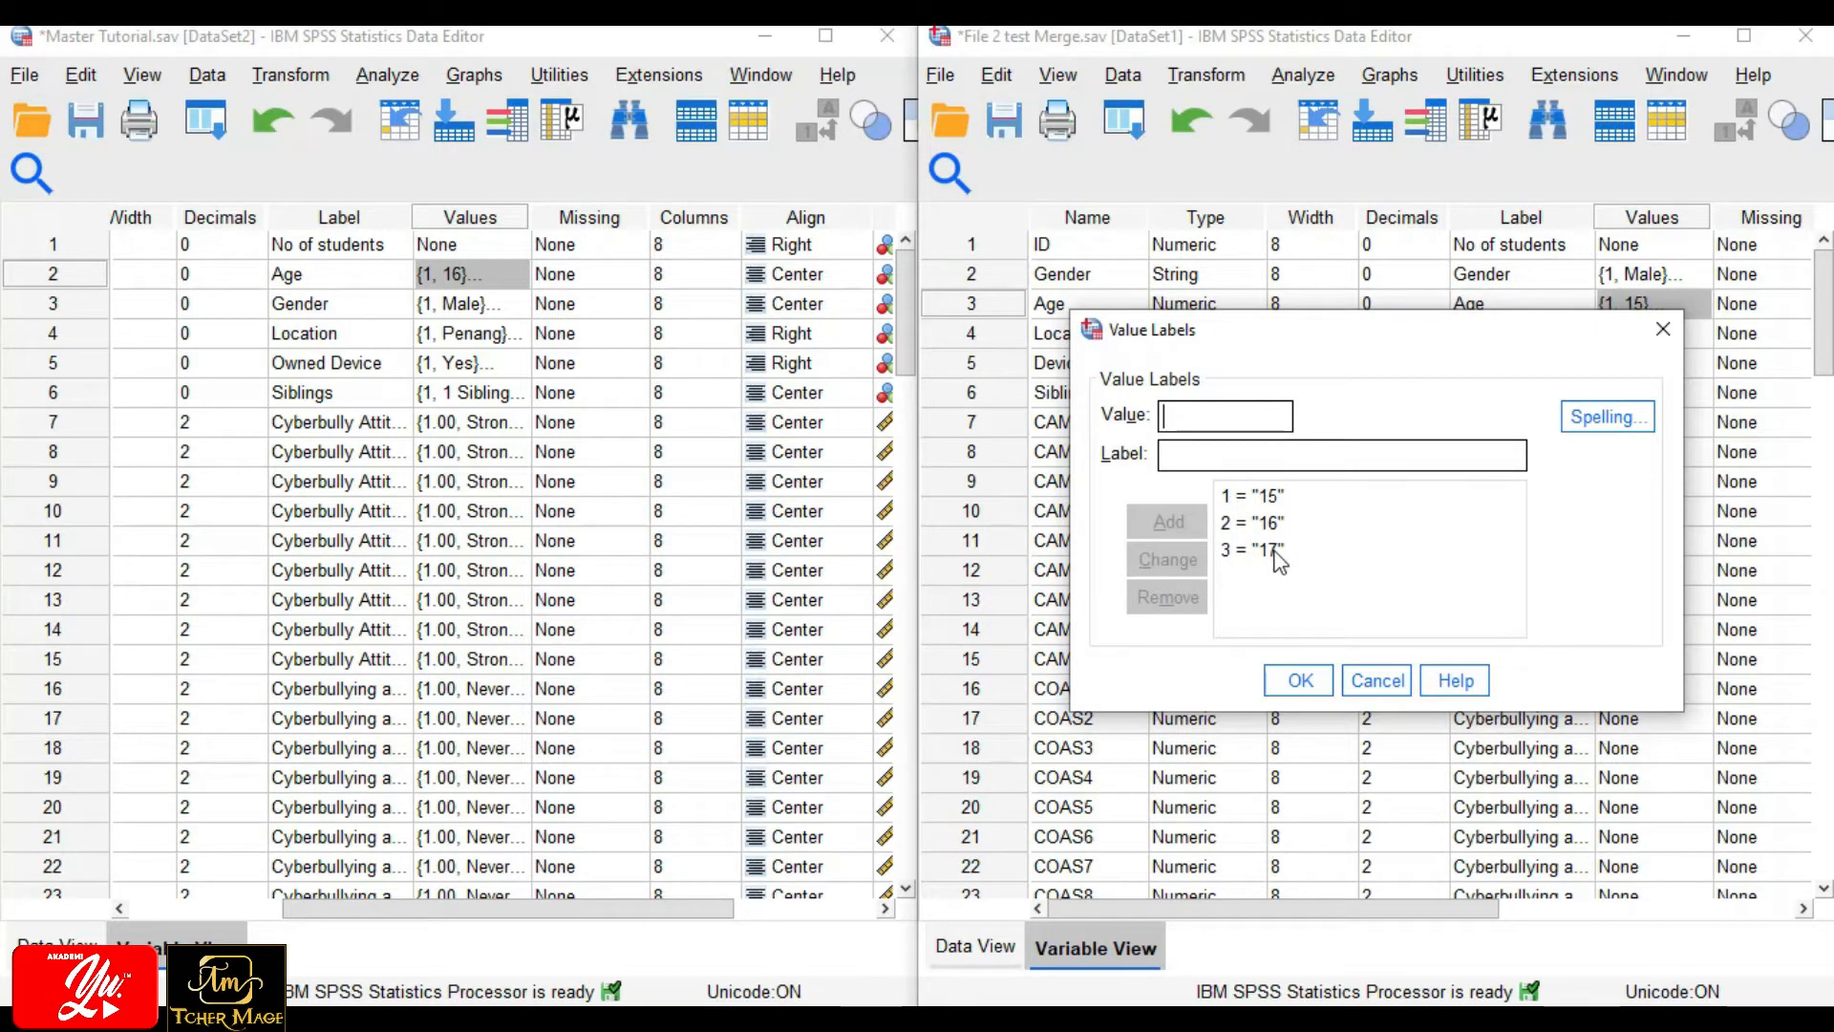
{"action": "key", "text": "Return"}
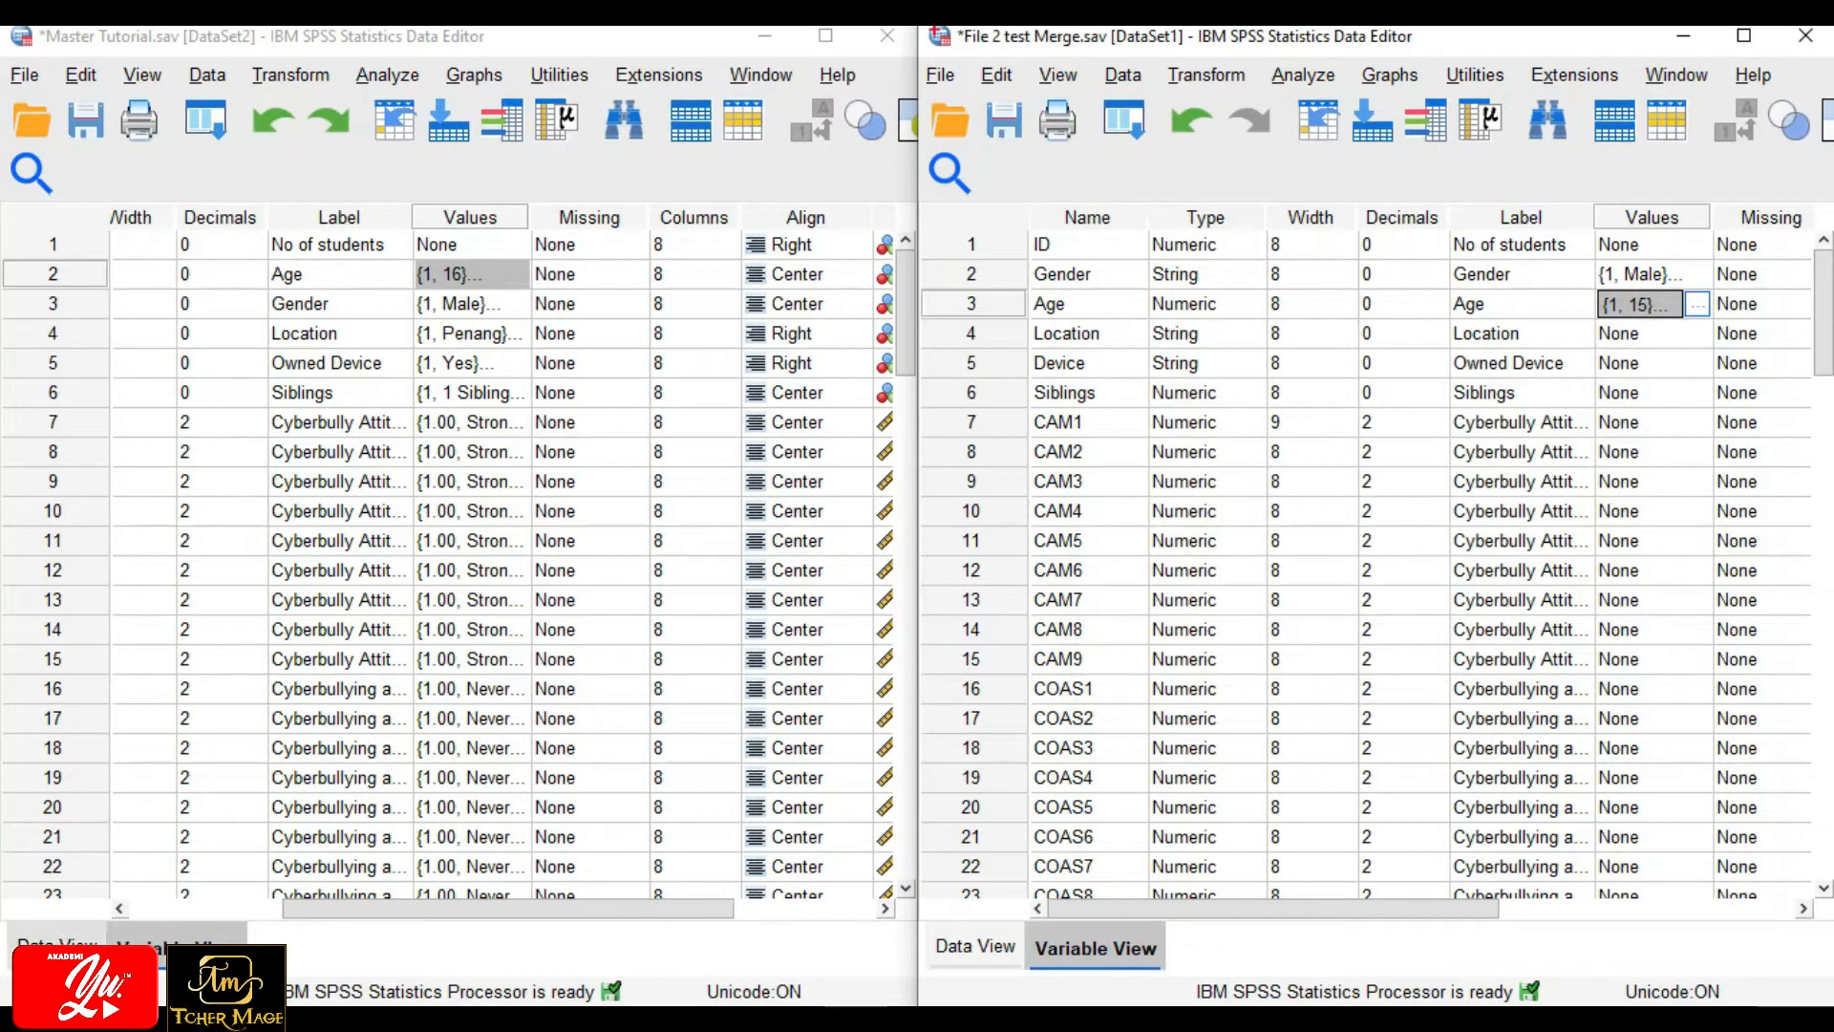
Show the data of both datasets and display value labels in Master Tutorial to compare the entries.
{"action": "left_click", "coordinate": [57, 945]}
{"action": "left_click", "coordinate": [976, 948]}
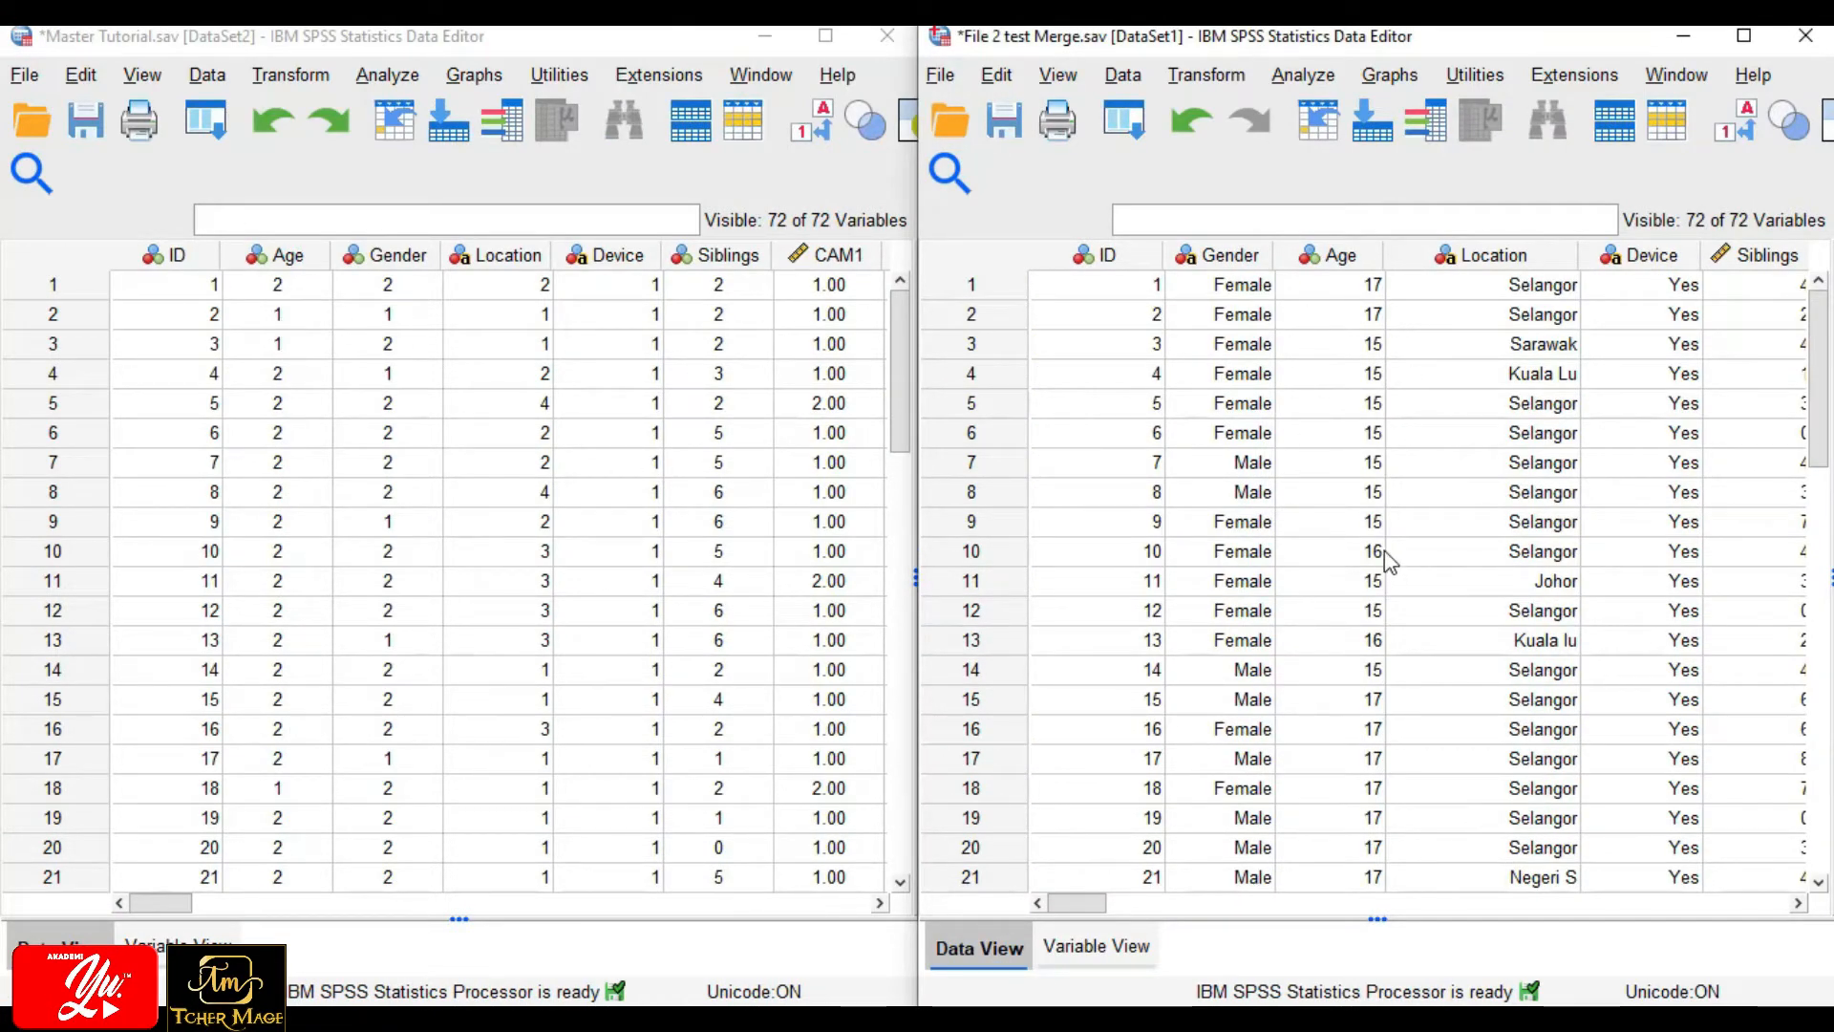
{"action": "left_click", "coordinate": [141, 76]}
{"action": "left_click", "coordinate": [619, 329]}
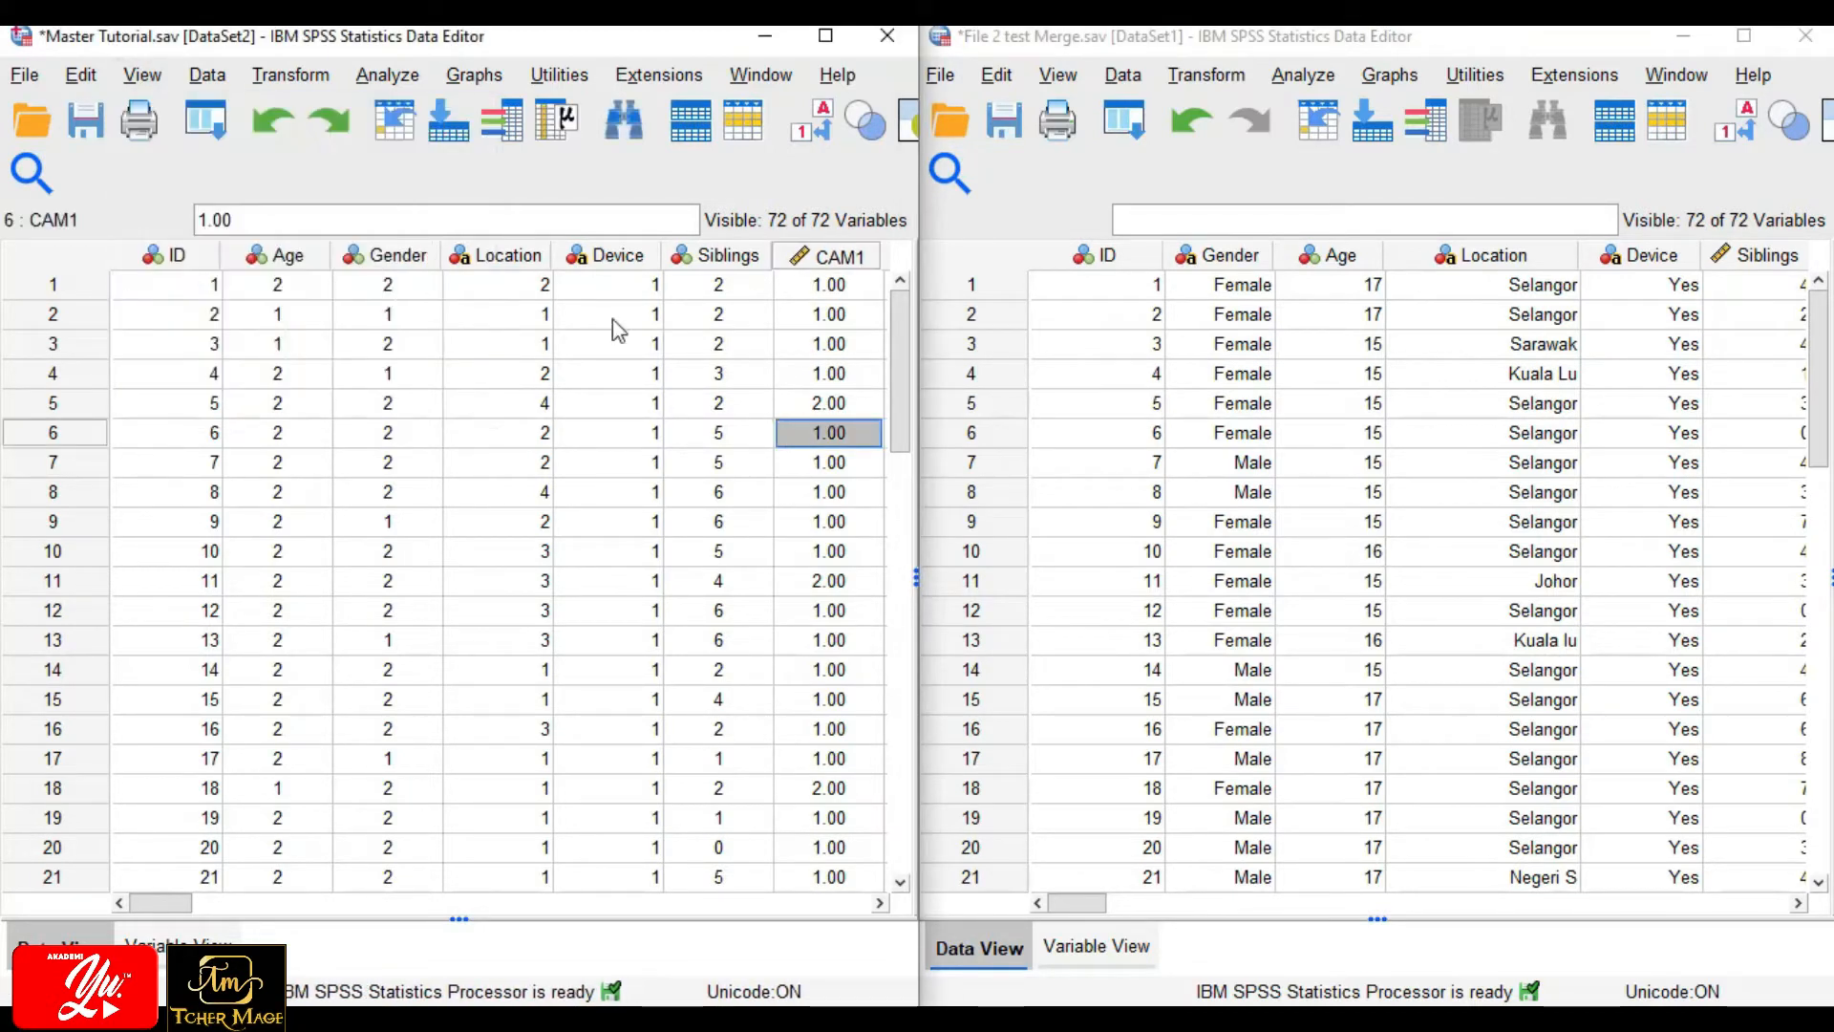
{"action": "left_click", "coordinate": [145, 78]}
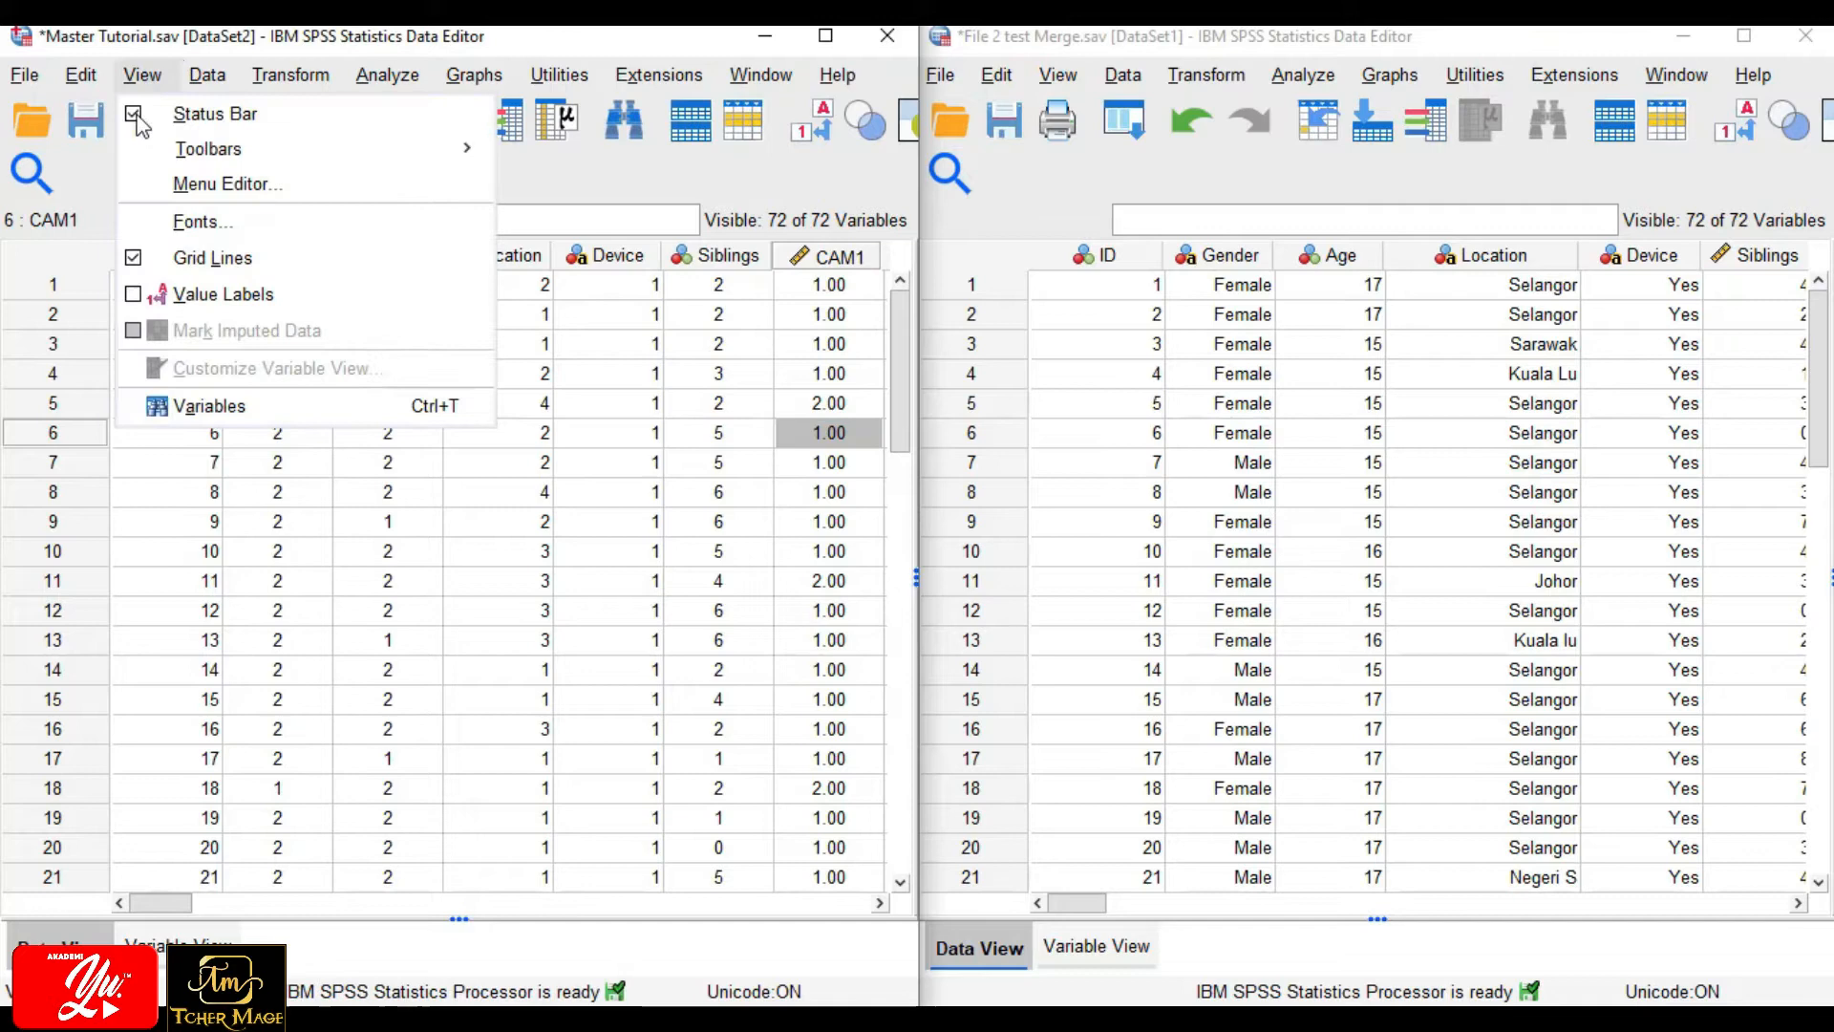
{"action": "left_click", "coordinate": [136, 296]}
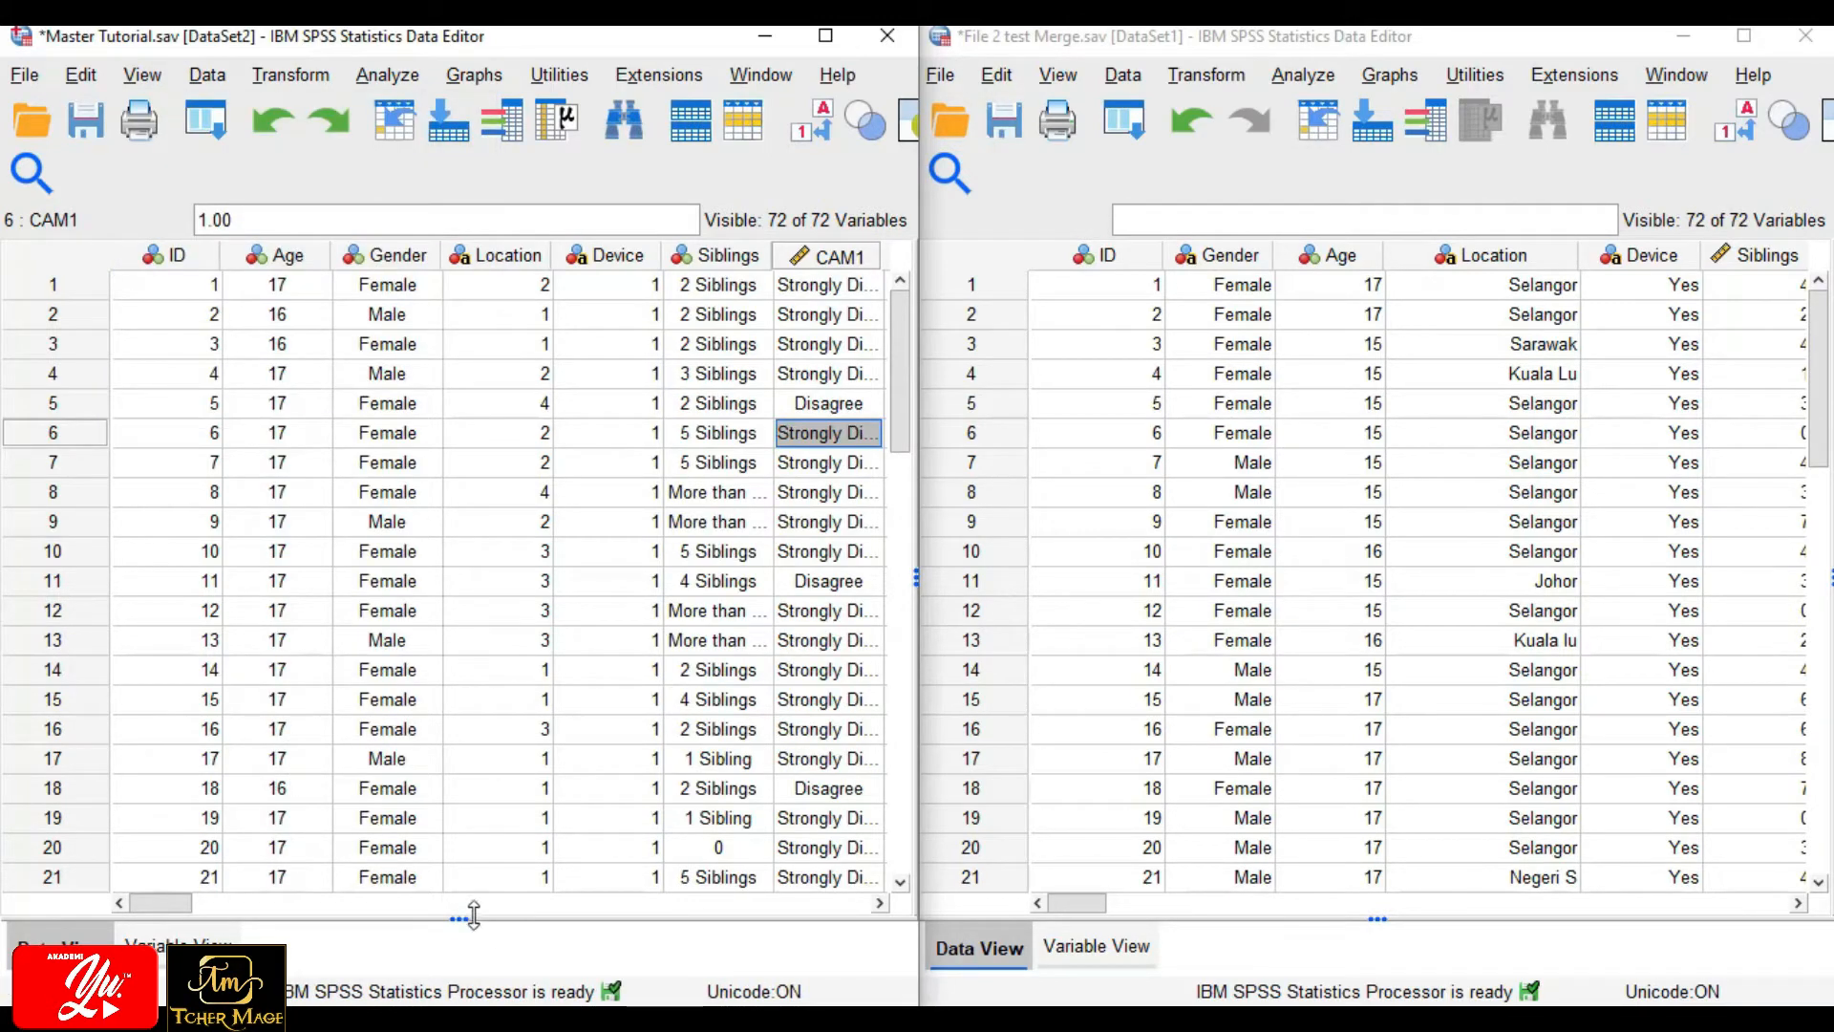
{"action": "mouse_move", "coordinate": [177, 904]}
{"action": "left_mouse_down"}
{"action": "mouse_move", "coordinate": [634, 918]}
{"action": "mouse_move", "coordinate": [153, 917]}
{"action": "left_mouse_up"}
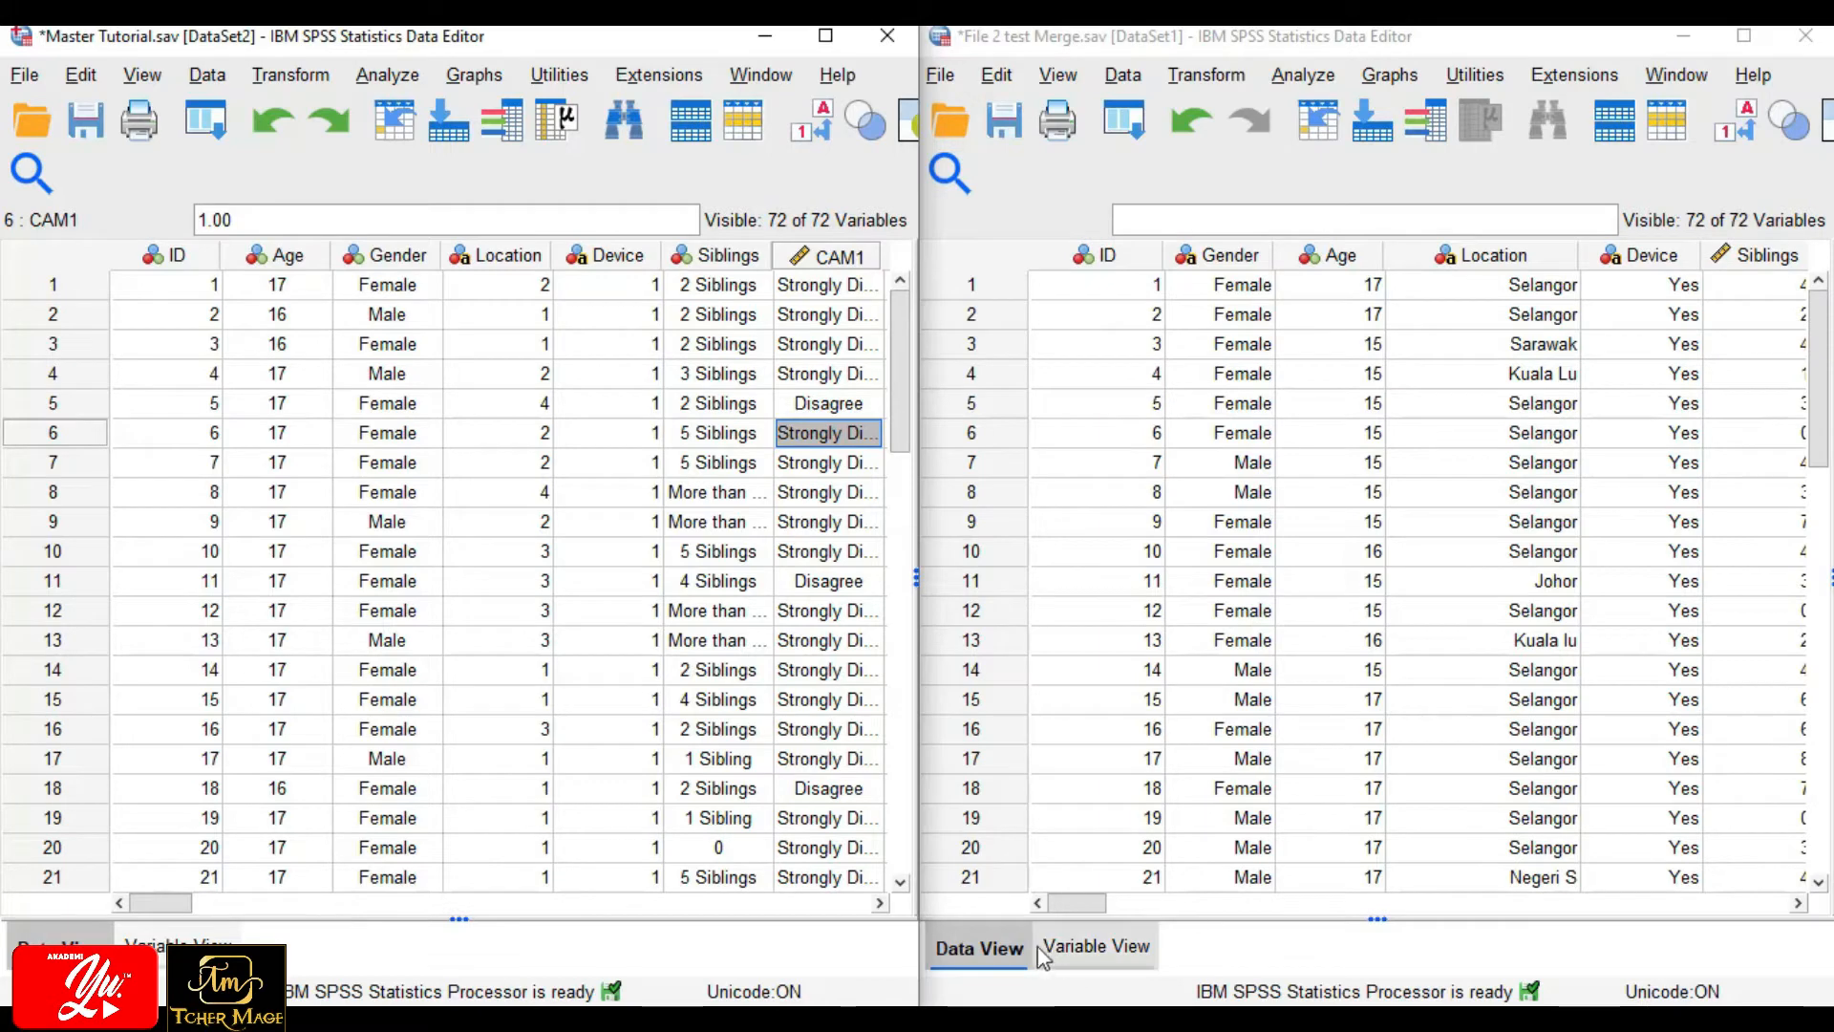
Return File 2 test Merge to its variable definitions and review the value labels of Age.
{"action": "left_click", "coordinate": [1096, 946]}
{"action": "left_click", "coordinate": [1706, 304]}
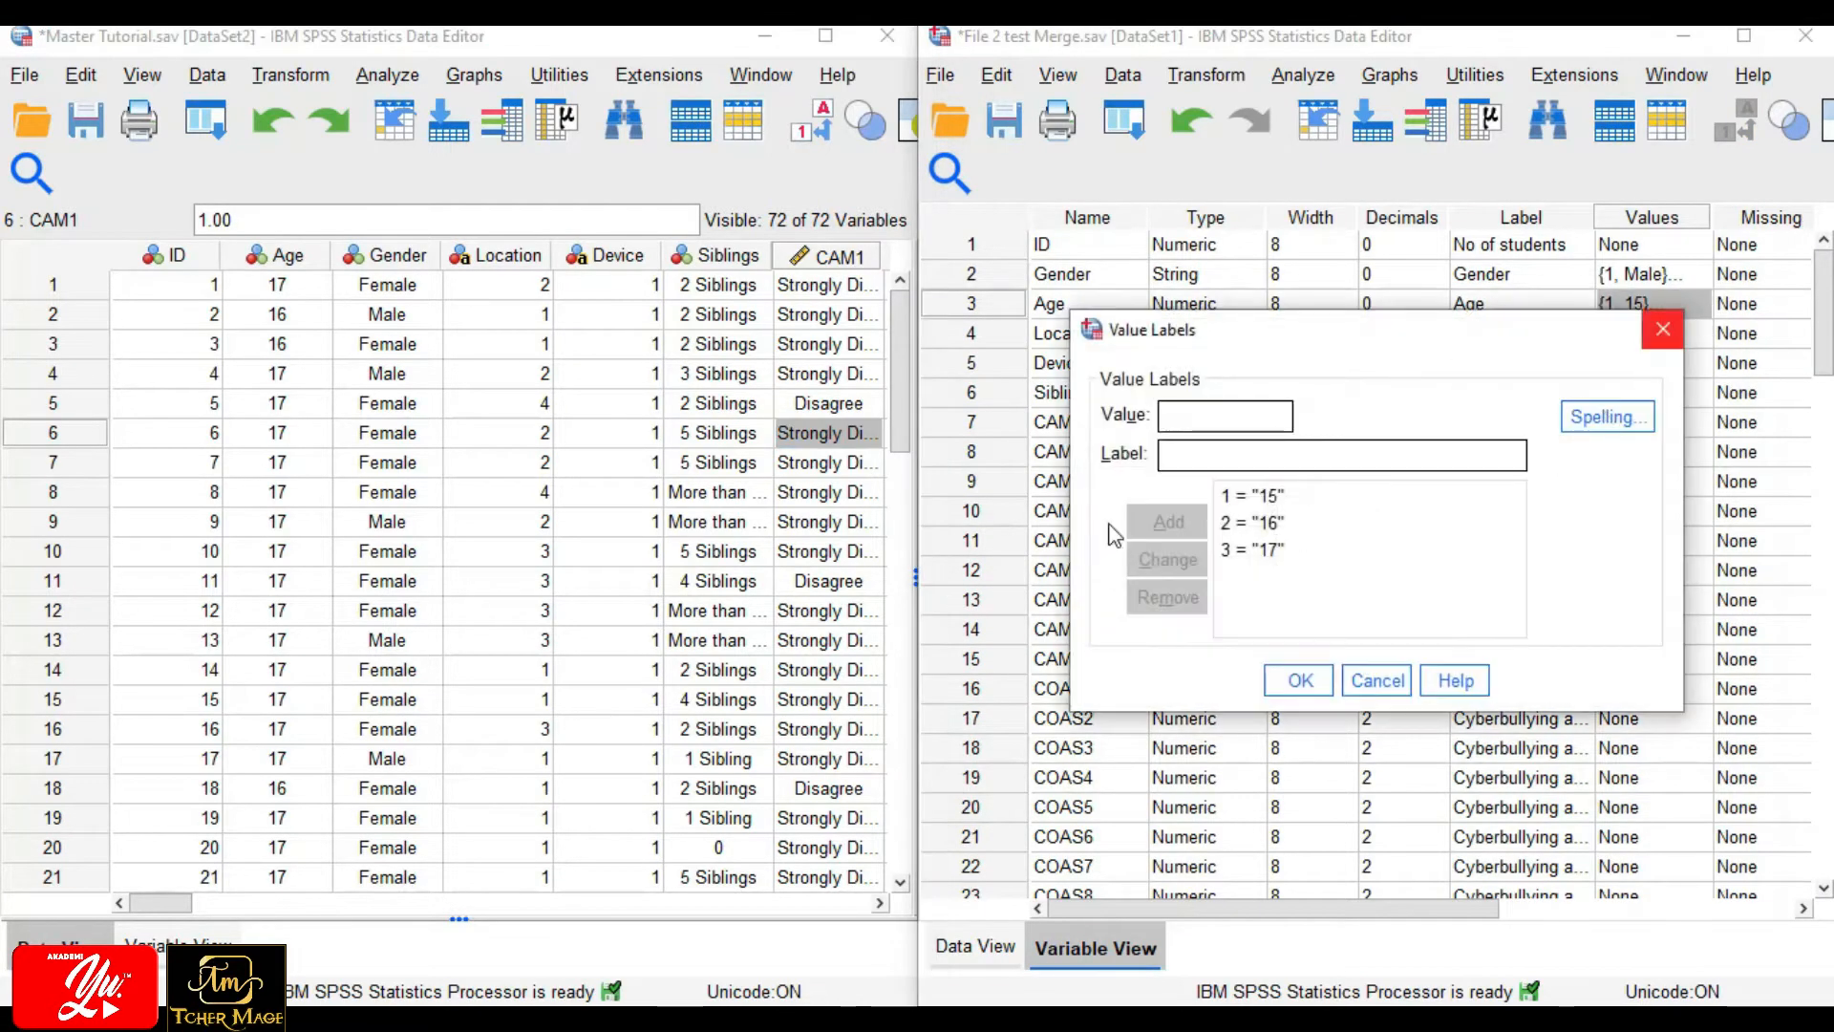
{"action": "key", "text": "Return"}
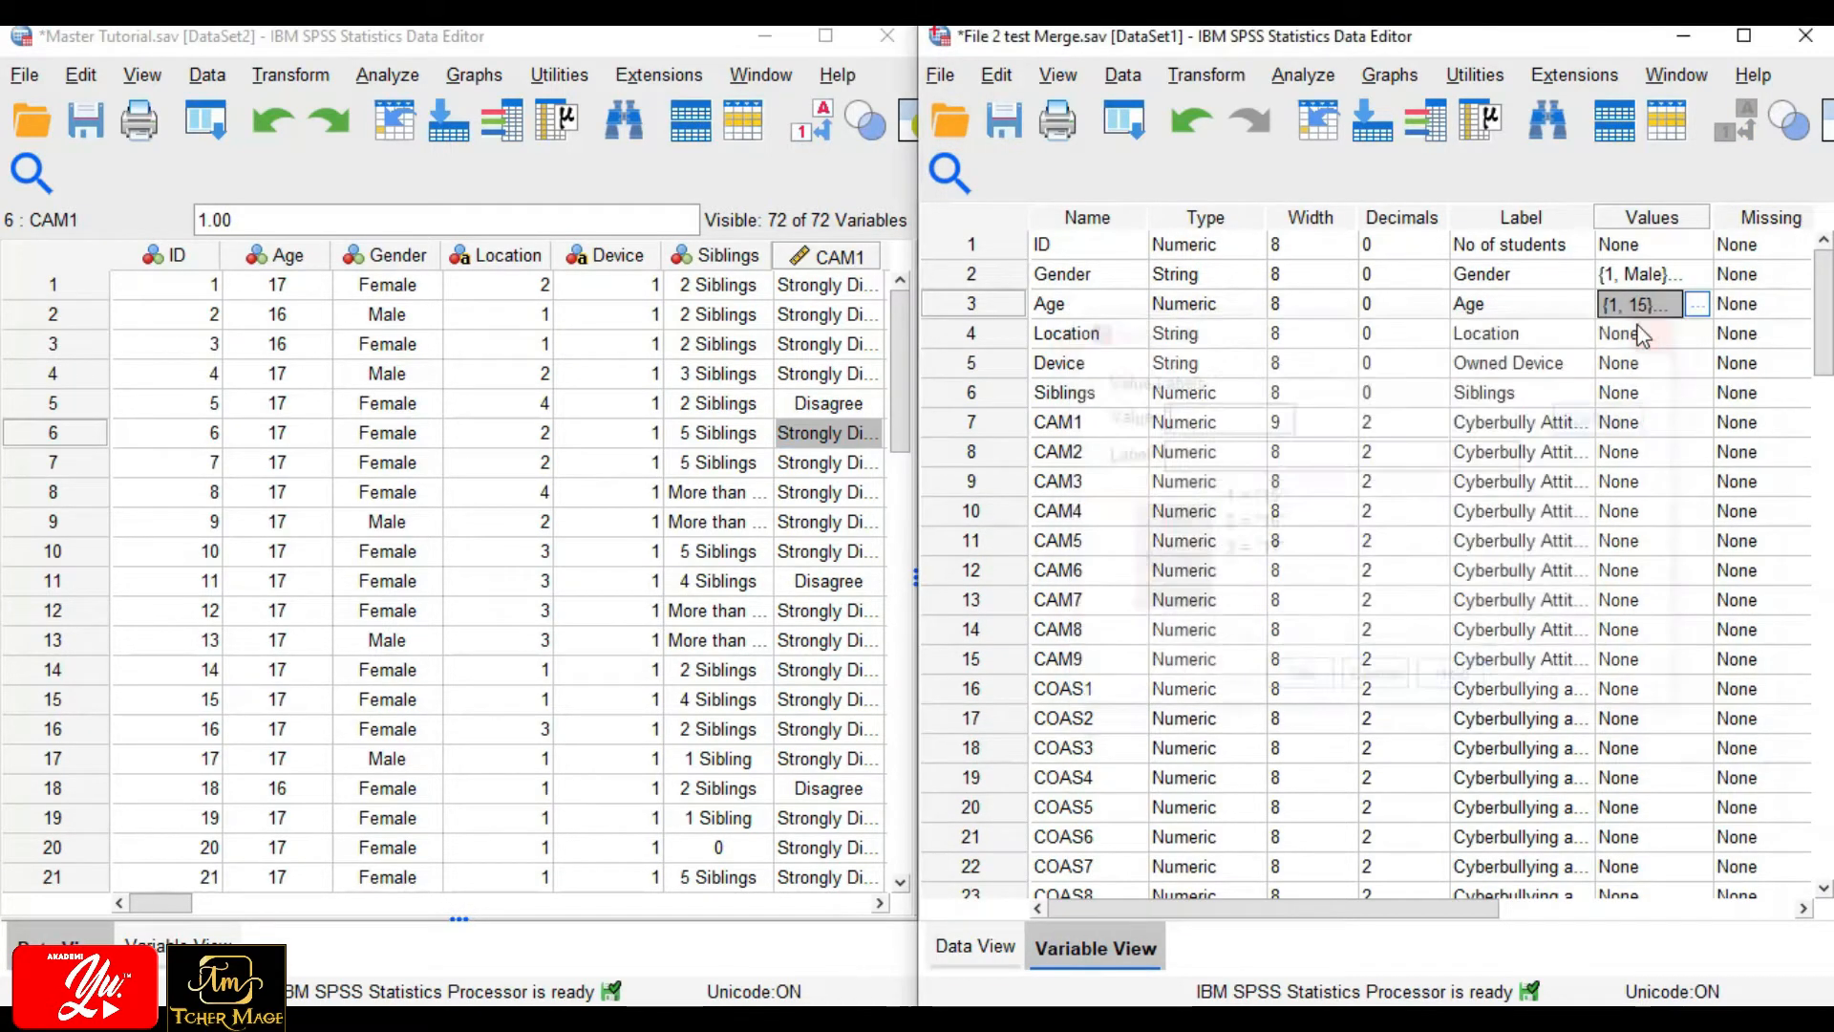
Turn off value labels in Master Tutorial and recode Age for records 1 to 34, entering 2 for age 16 and 3 for age 17.
{"action": "left_click", "coordinate": [277, 292]}
{"action": "left_click", "coordinate": [142, 75]}
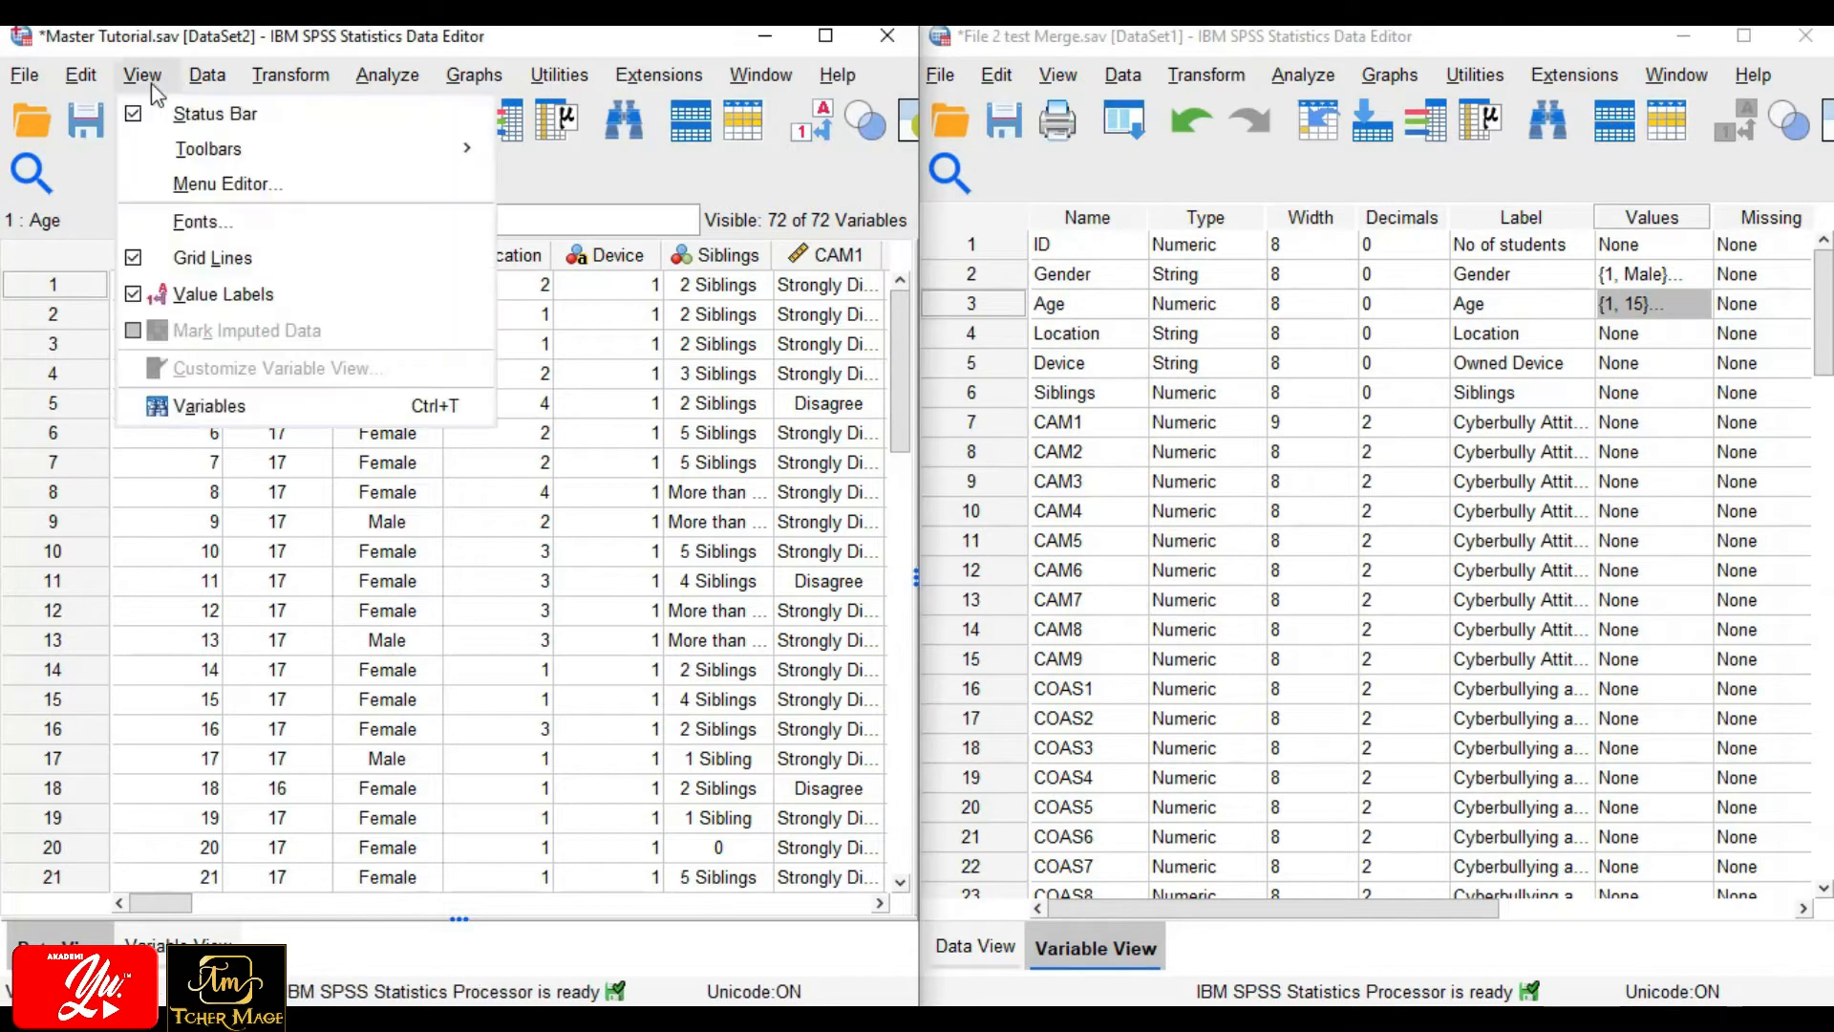
{"action": "left_click", "coordinate": [136, 299]}
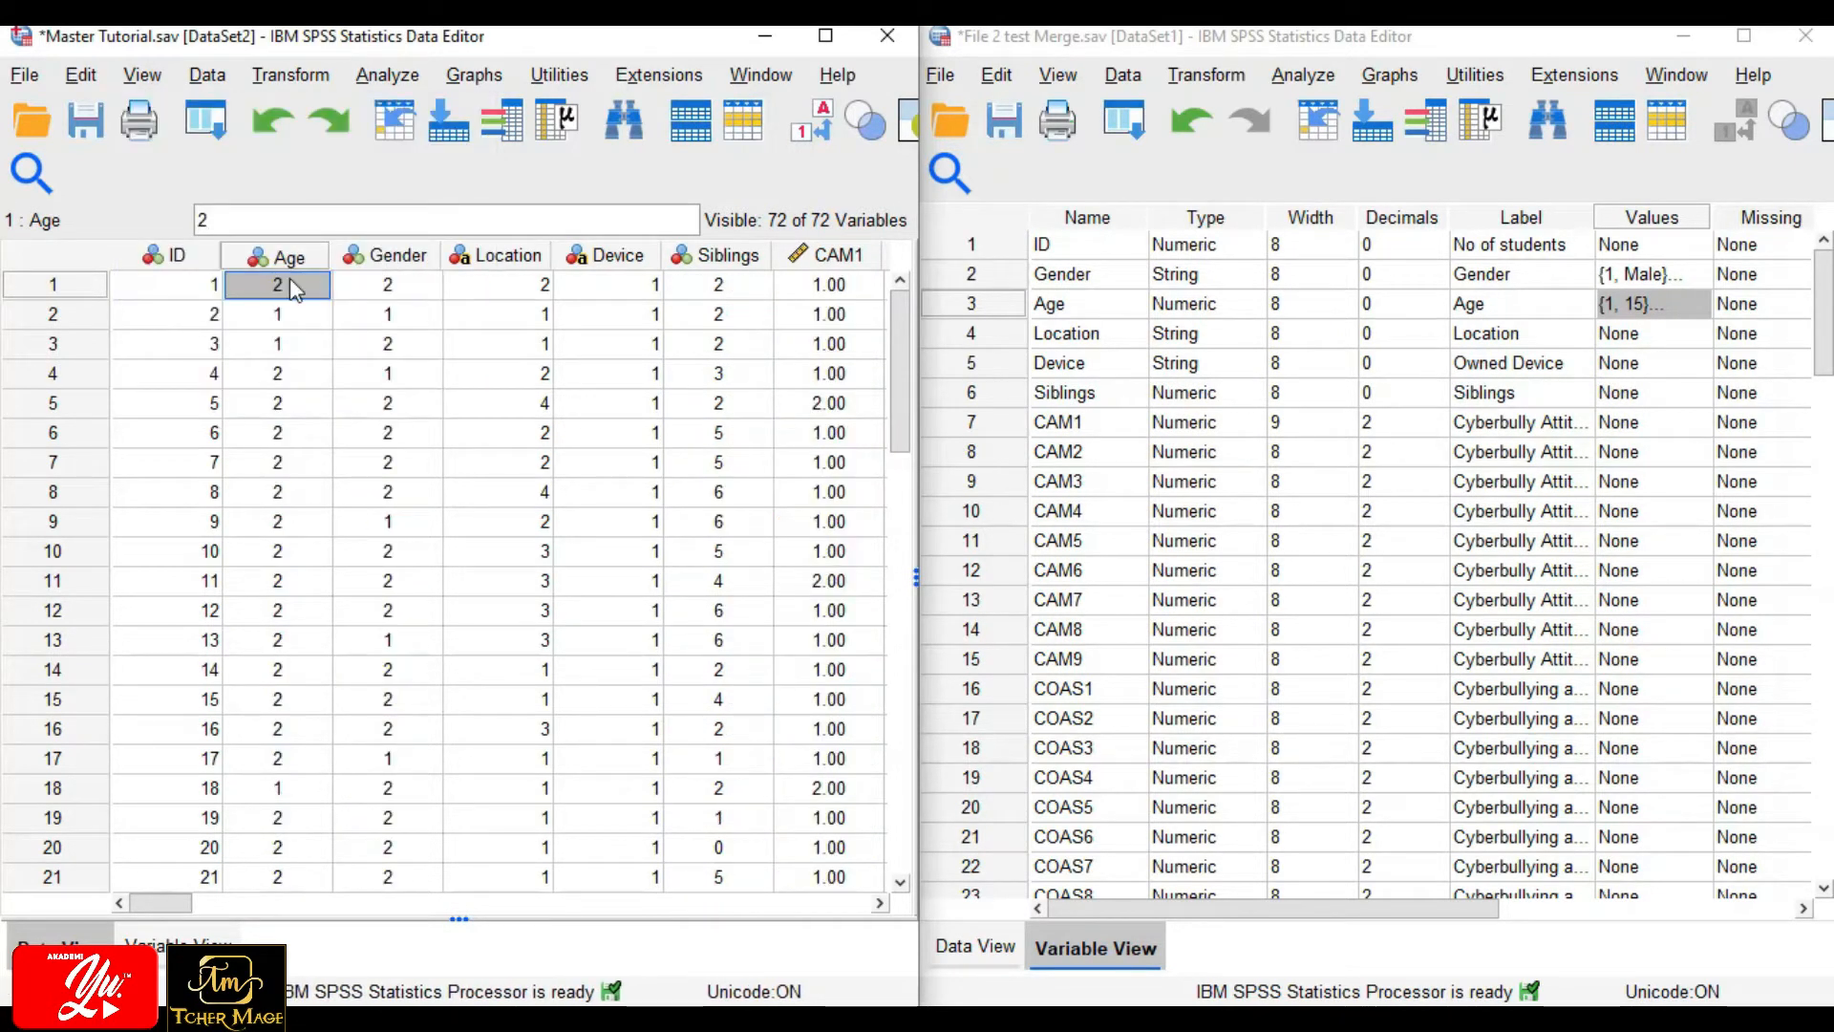
{"action": "type", "text": "3"}
{"action": "key", "text": "Return"}
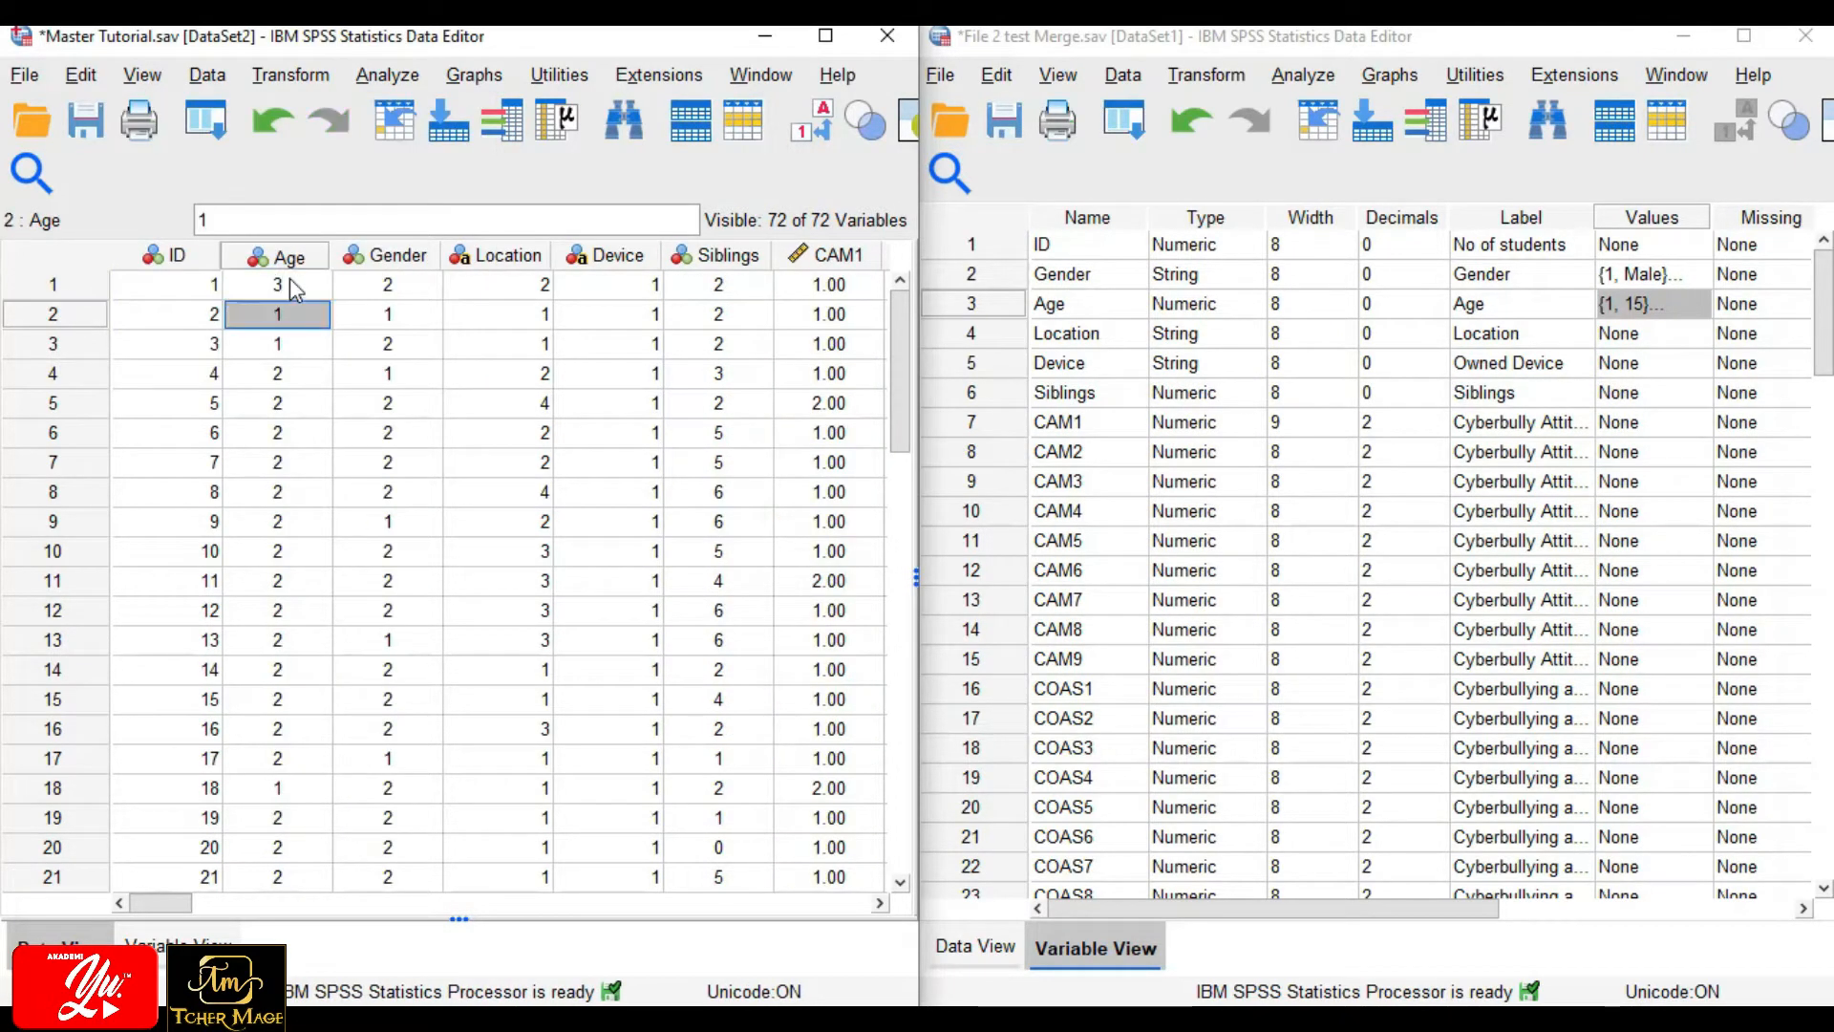
{"action": "type", "text": "2"}
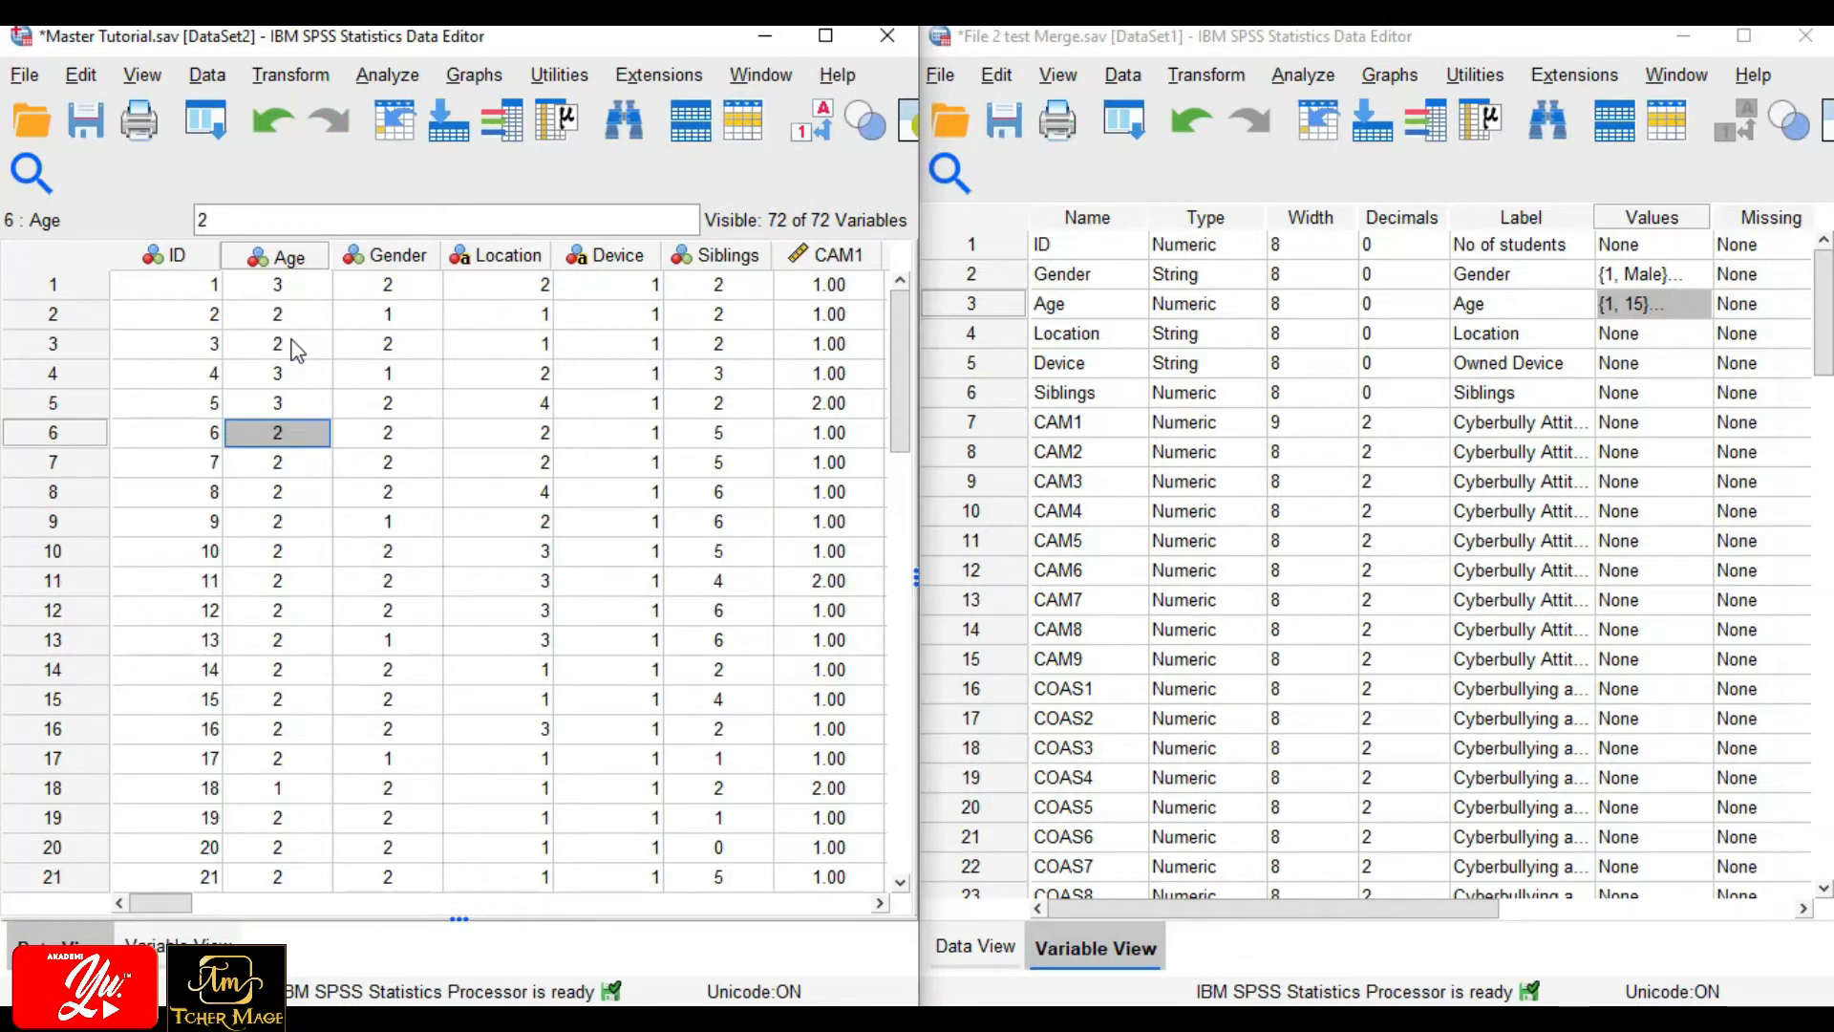
{"action": "type", "text": " 2 3 3 3"}
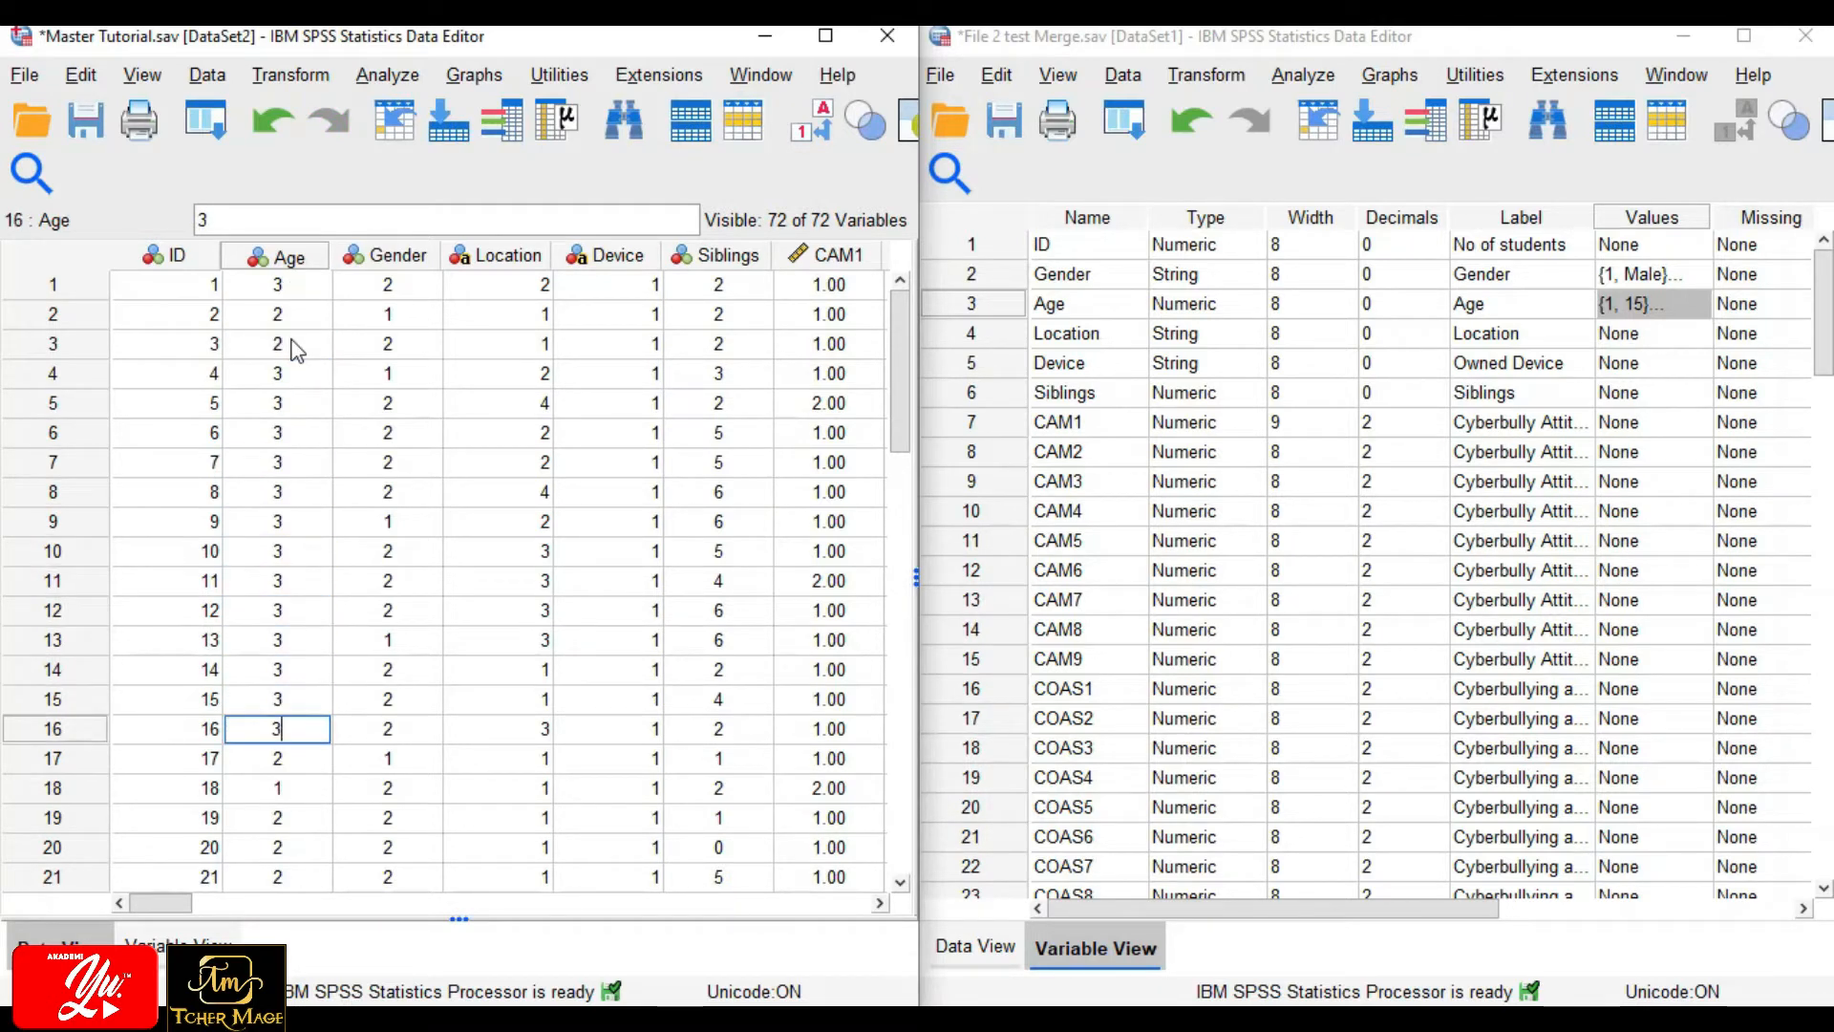
{"action": "type", "text": " 3 3 3 3 3 3 3 3 3 3 3 2 3 3 3 3 "}
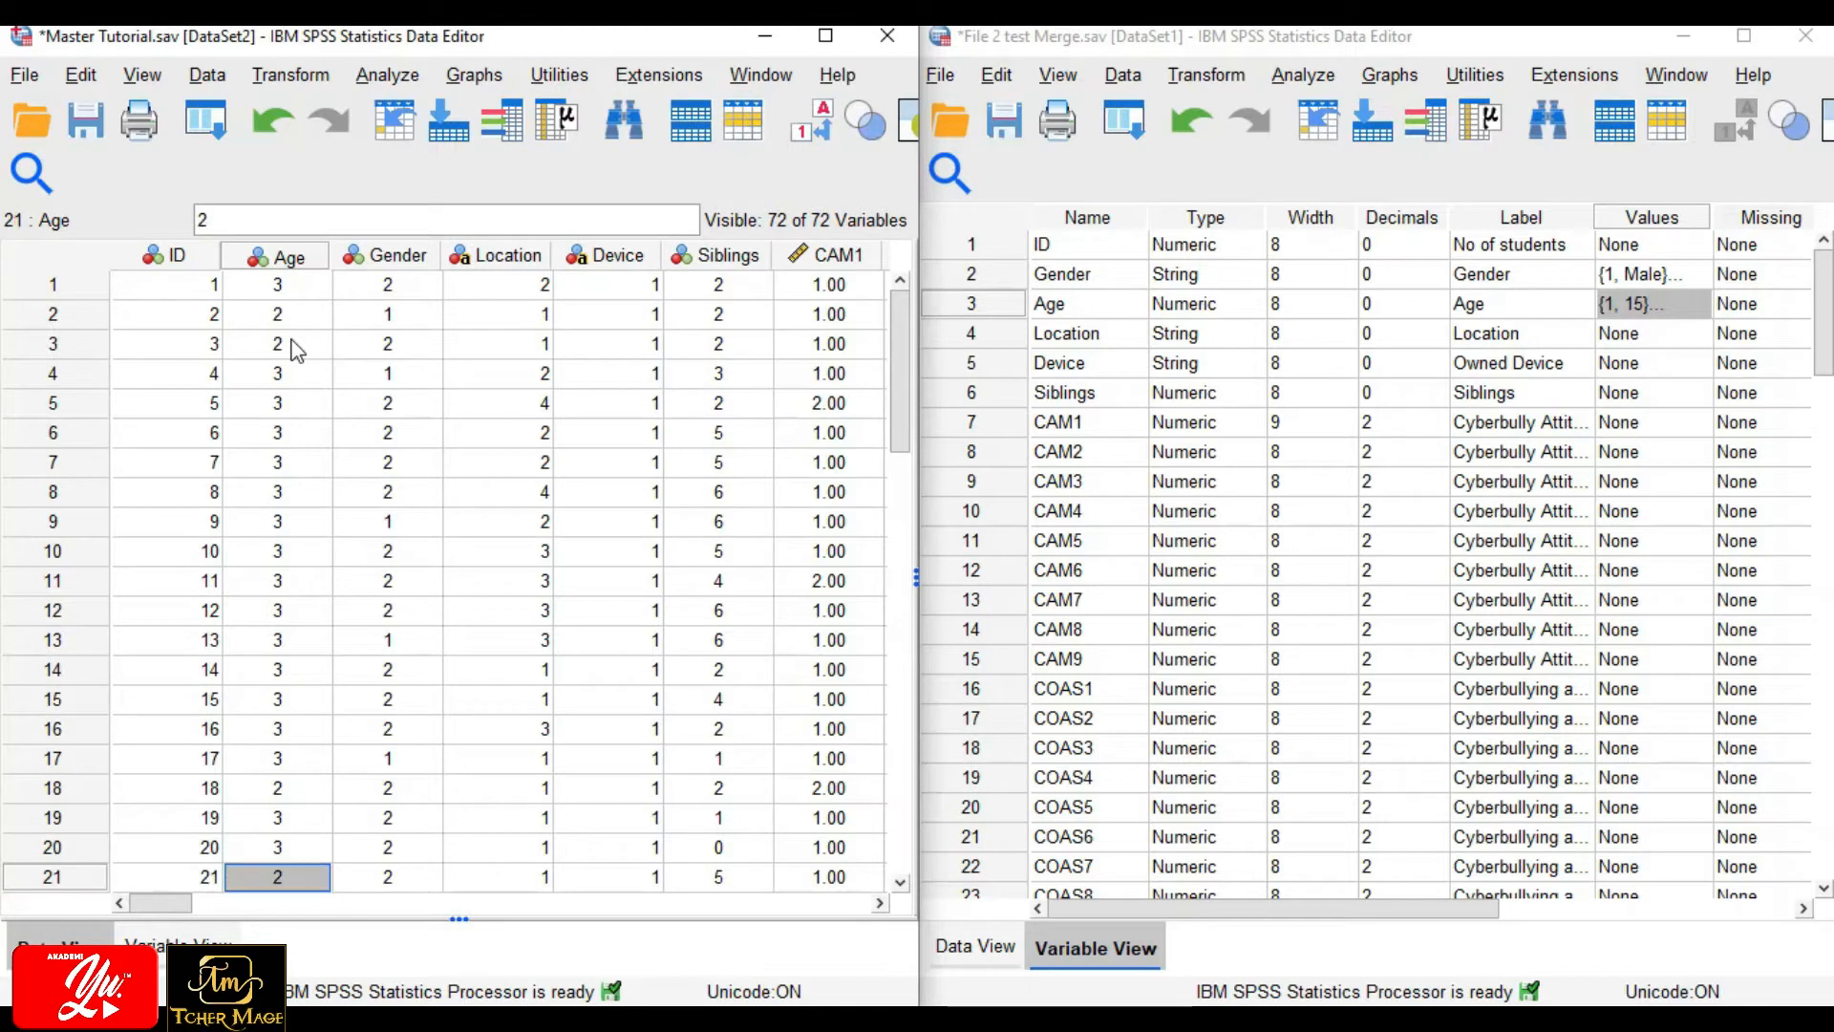
{"action": "type", "text": "3 3 3 3 3 3 3 "}
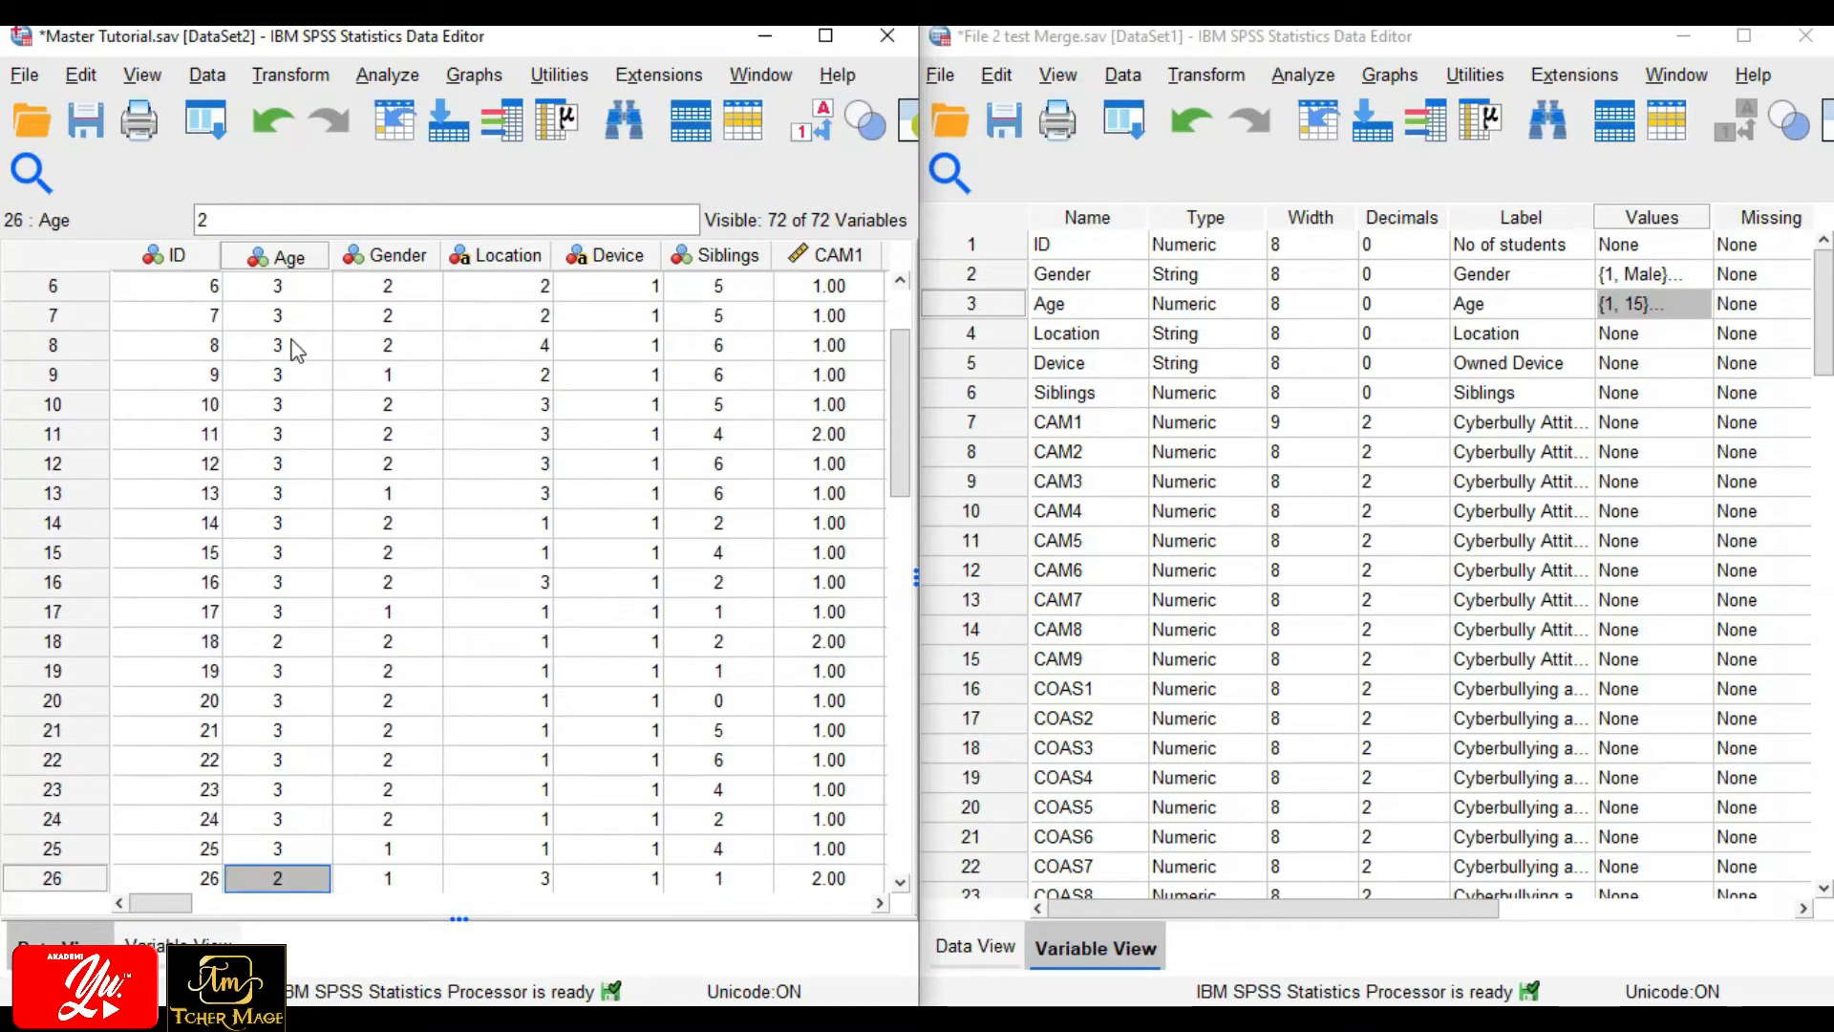
{"action": "type", "text": "3 3 3 3 3"}
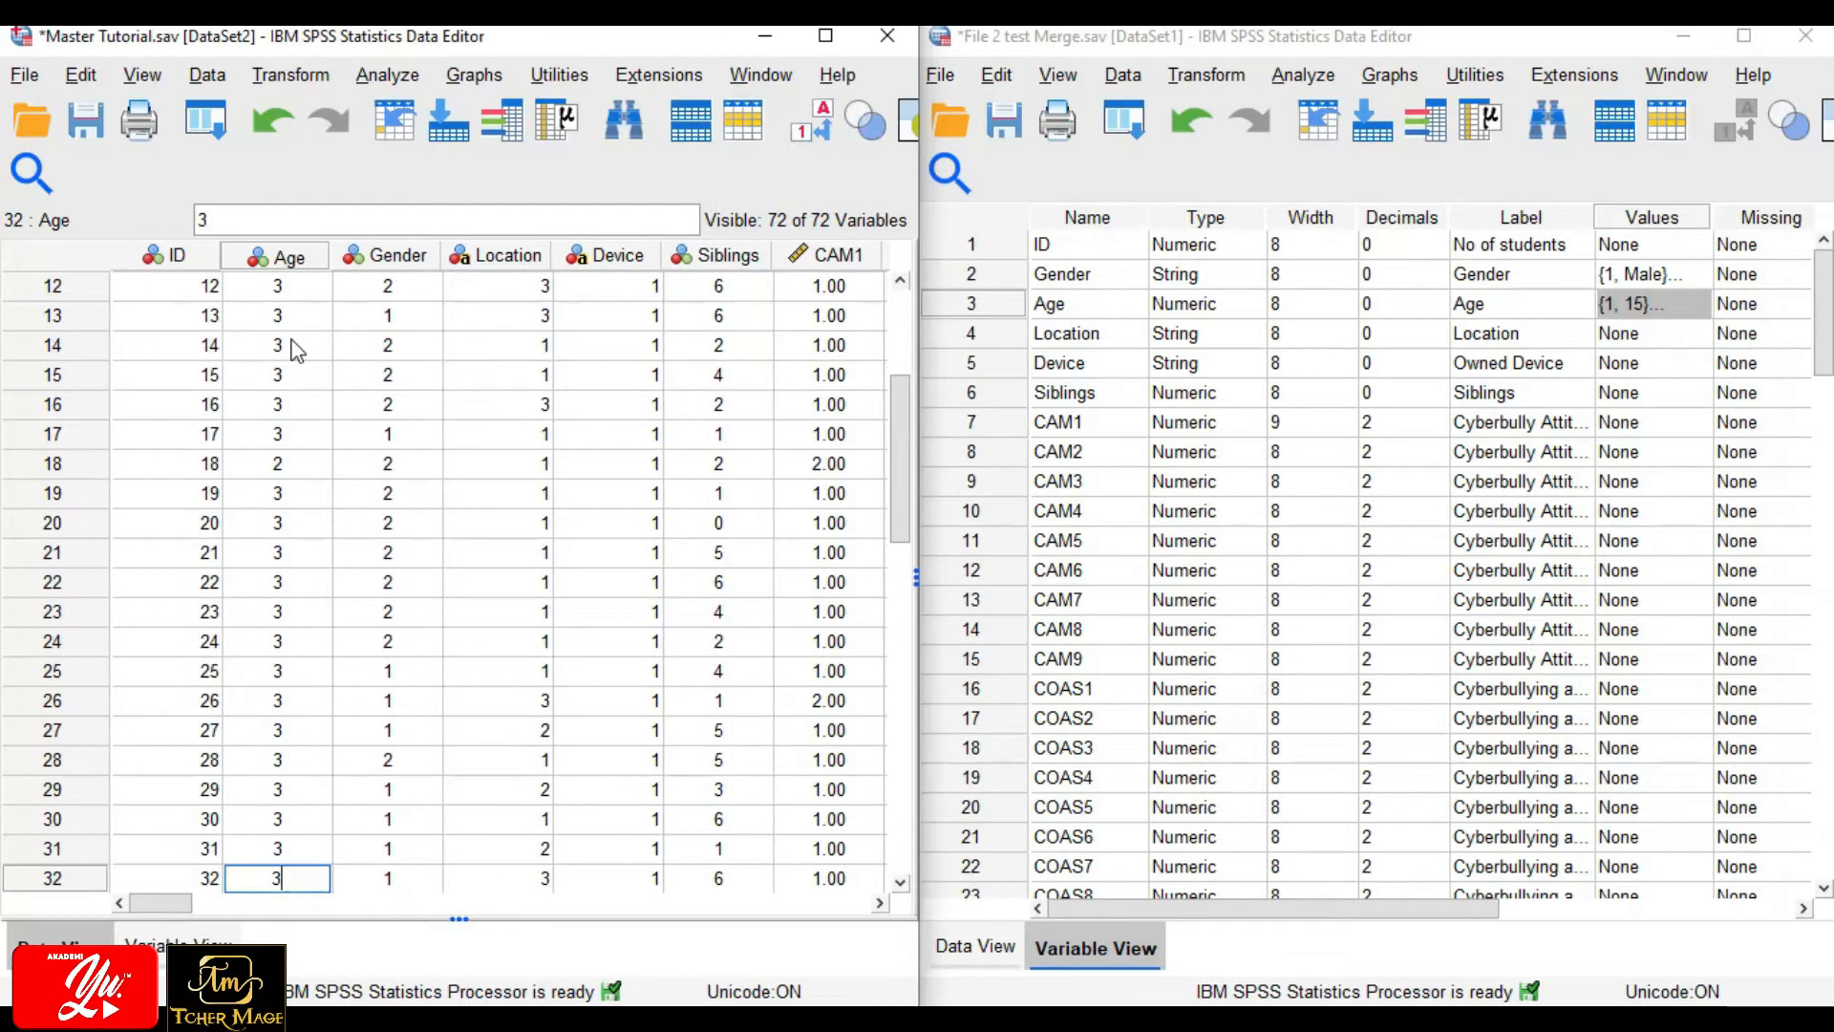
Set the Age code of the last record, ID 35, to 2 in Master Tutorial.
{"action": "key", "text": "Left"}
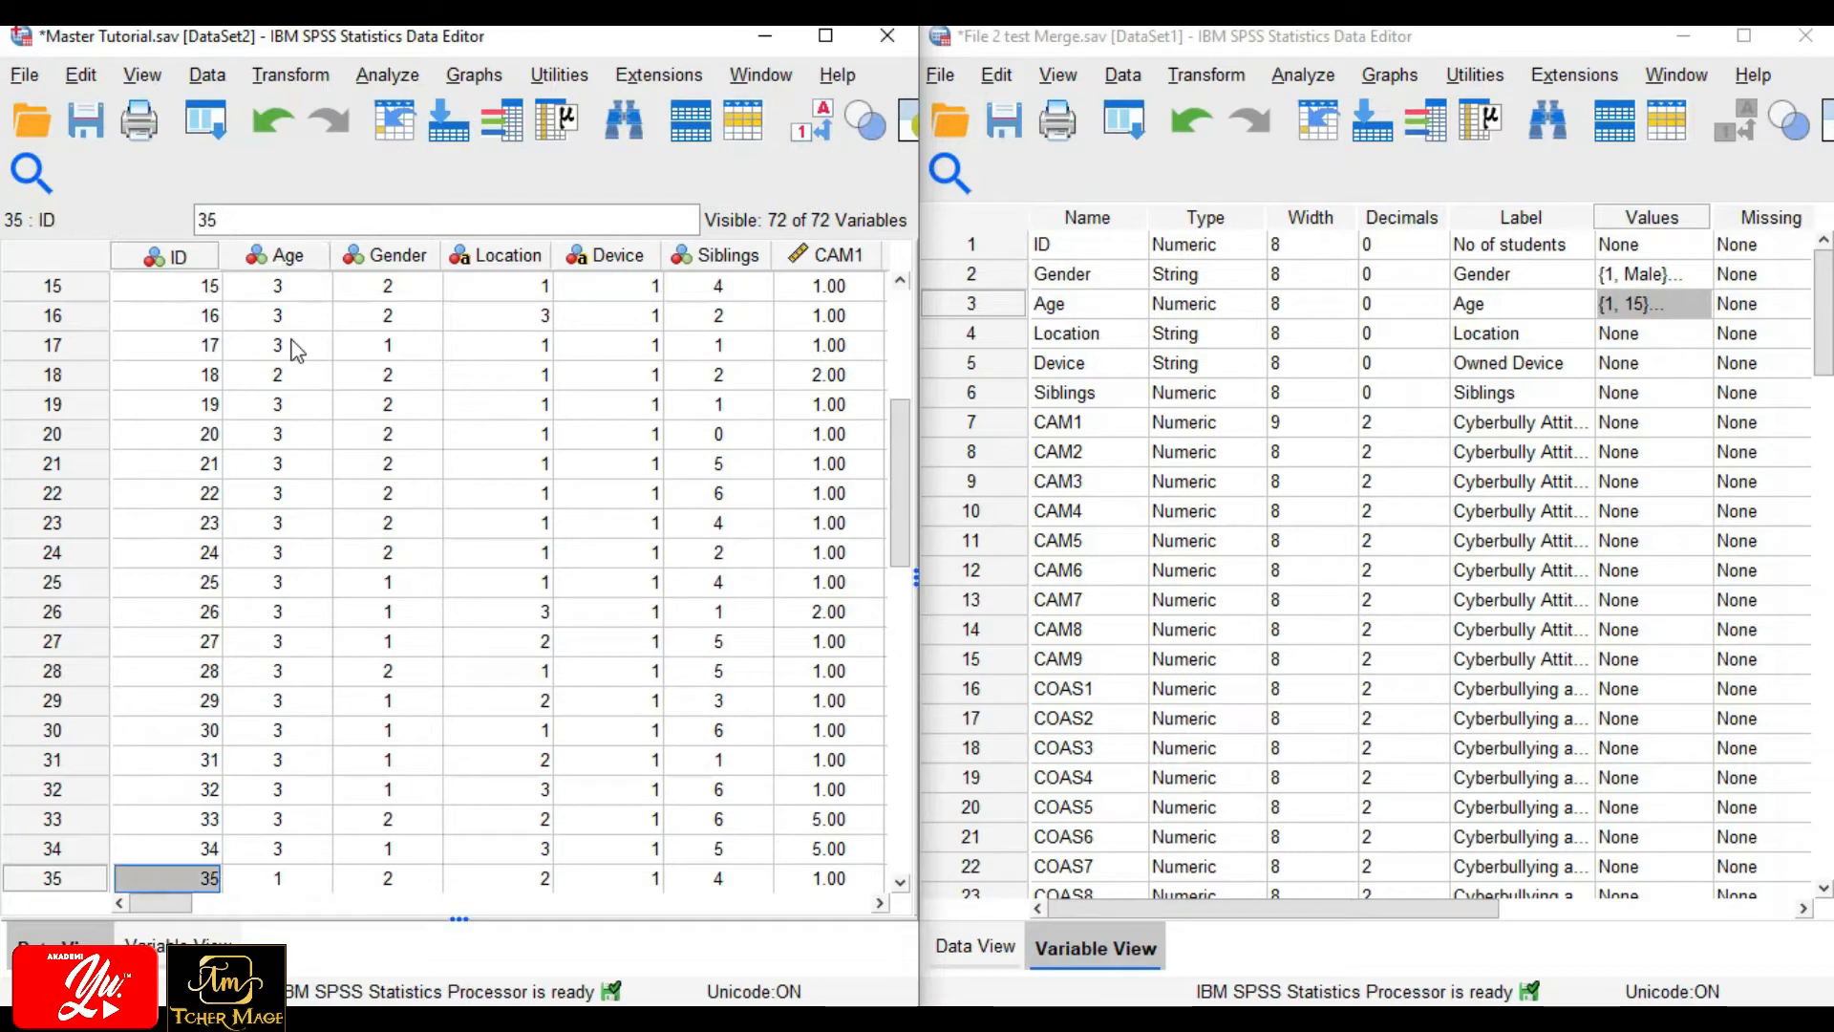
{"action": "key", "text": "Down"}
{"action": "key", "text": "Down"}
{"action": "key", "text": "Down"}
{"action": "key", "text": "Up"}
{"action": "key", "text": "Up"}
{"action": "key", "text": "Up"}
{"action": "key", "text": "Right"}
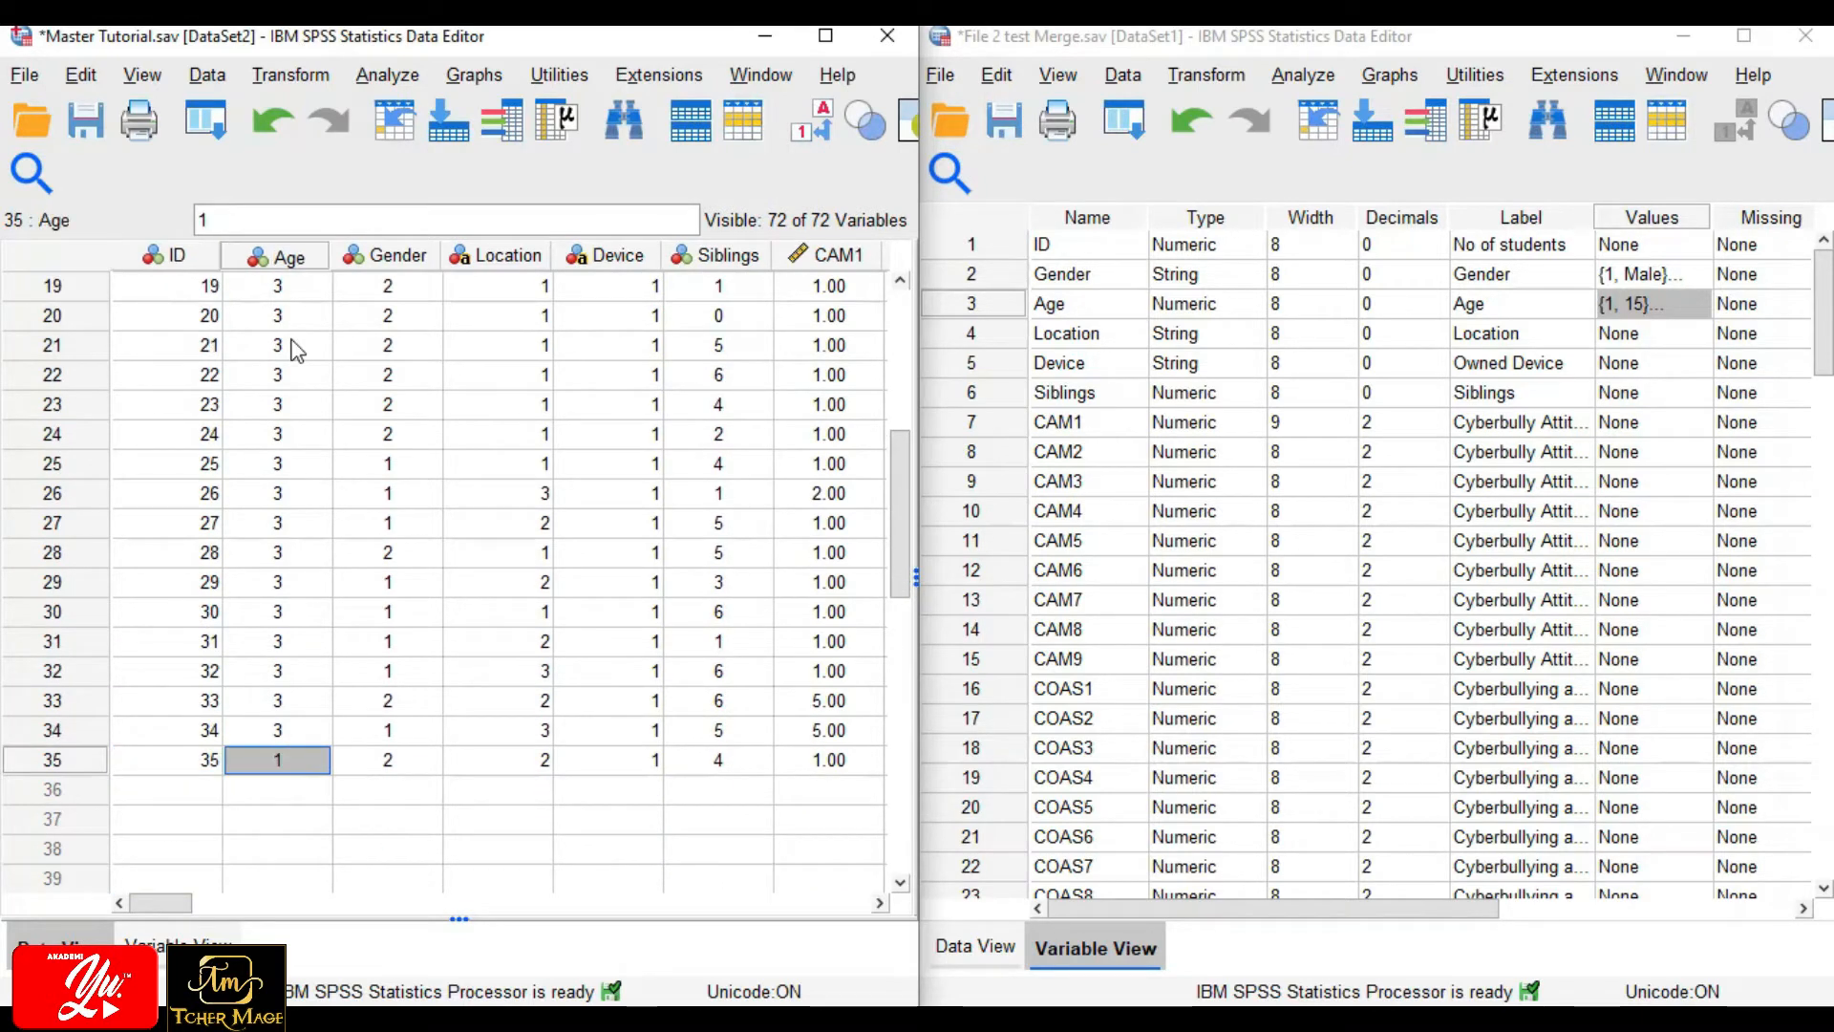
{"action": "type", "text": "3"}
{"action": "key", "text": "Return"}
Review the recoded Age entries of Master Tutorial from the last record back to the first.
{"action": "key", "text": "Up"}
{"action": "key", "text": "Up"}
{"action": "key", "text": "Up"}
{"action": "key", "text": "Up"}
{"action": "key", "text": "Up"}
{"action": "key", "text": "Up"}
{"action": "key", "text": "Up"}
{"action": "key", "text": "Up"}
{"action": "key", "text": "Up"}
{"action": "key", "text": "Up"}
{"action": "key", "text": "Up"}
{"action": "key", "text": "Up"}
{"action": "key", "text": "Up"}
{"action": "key", "text": "Up"}
{"action": "key", "text": "Up"}
{"action": "key", "text": "Up"}
{"action": "key", "text": "Up"}
{"action": "key", "text": "Up"}
{"action": "key", "text": "Up"}
{"action": "key", "text": "Up"}
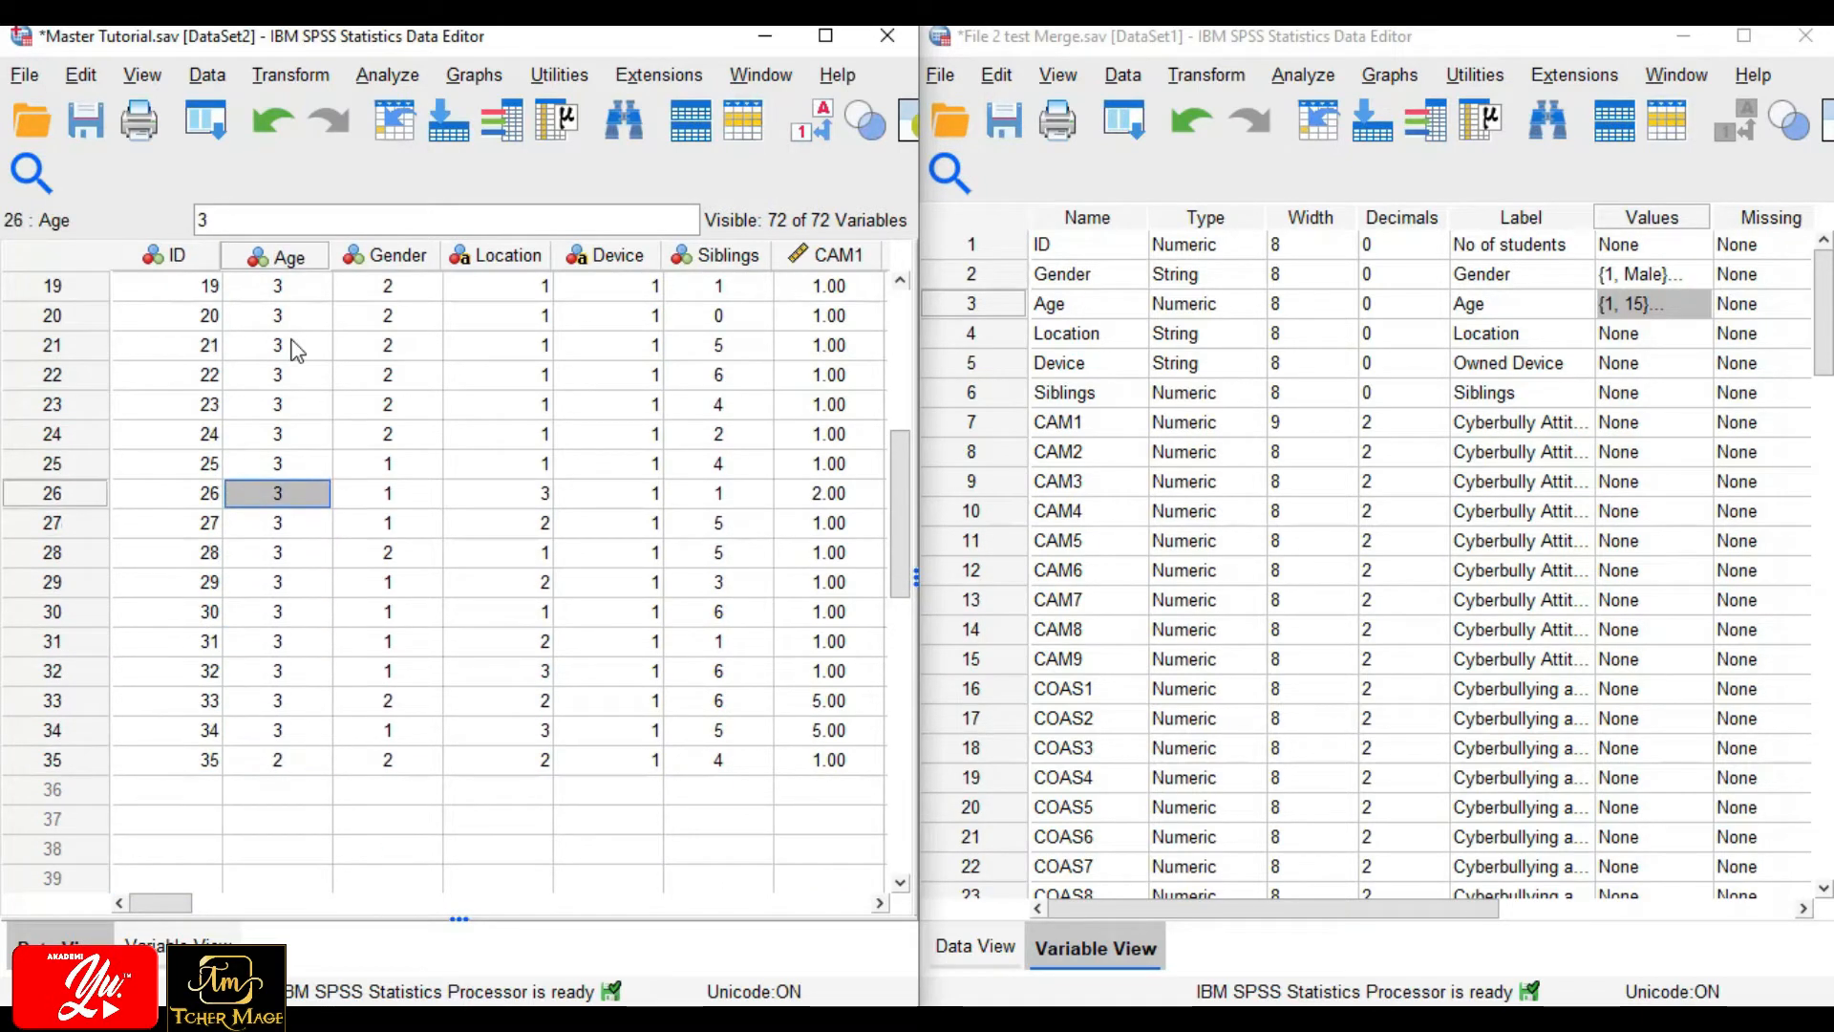
{"action": "key", "text": "Up"}
{"action": "key", "text": "Up"}
{"action": "key", "text": "Up"}
{"action": "key", "text": "Up"}
{"action": "key", "text": "Up"}
{"action": "key", "text": "Up"}
{"action": "key", "text": "Up"}
{"action": "key", "text": "Up"}
{"action": "key", "text": "Up"}
{"action": "key", "text": "Up"}
{"action": "key", "text": "Up"}
{"action": "key", "text": "Up"}
{"action": "key", "text": "Up"}
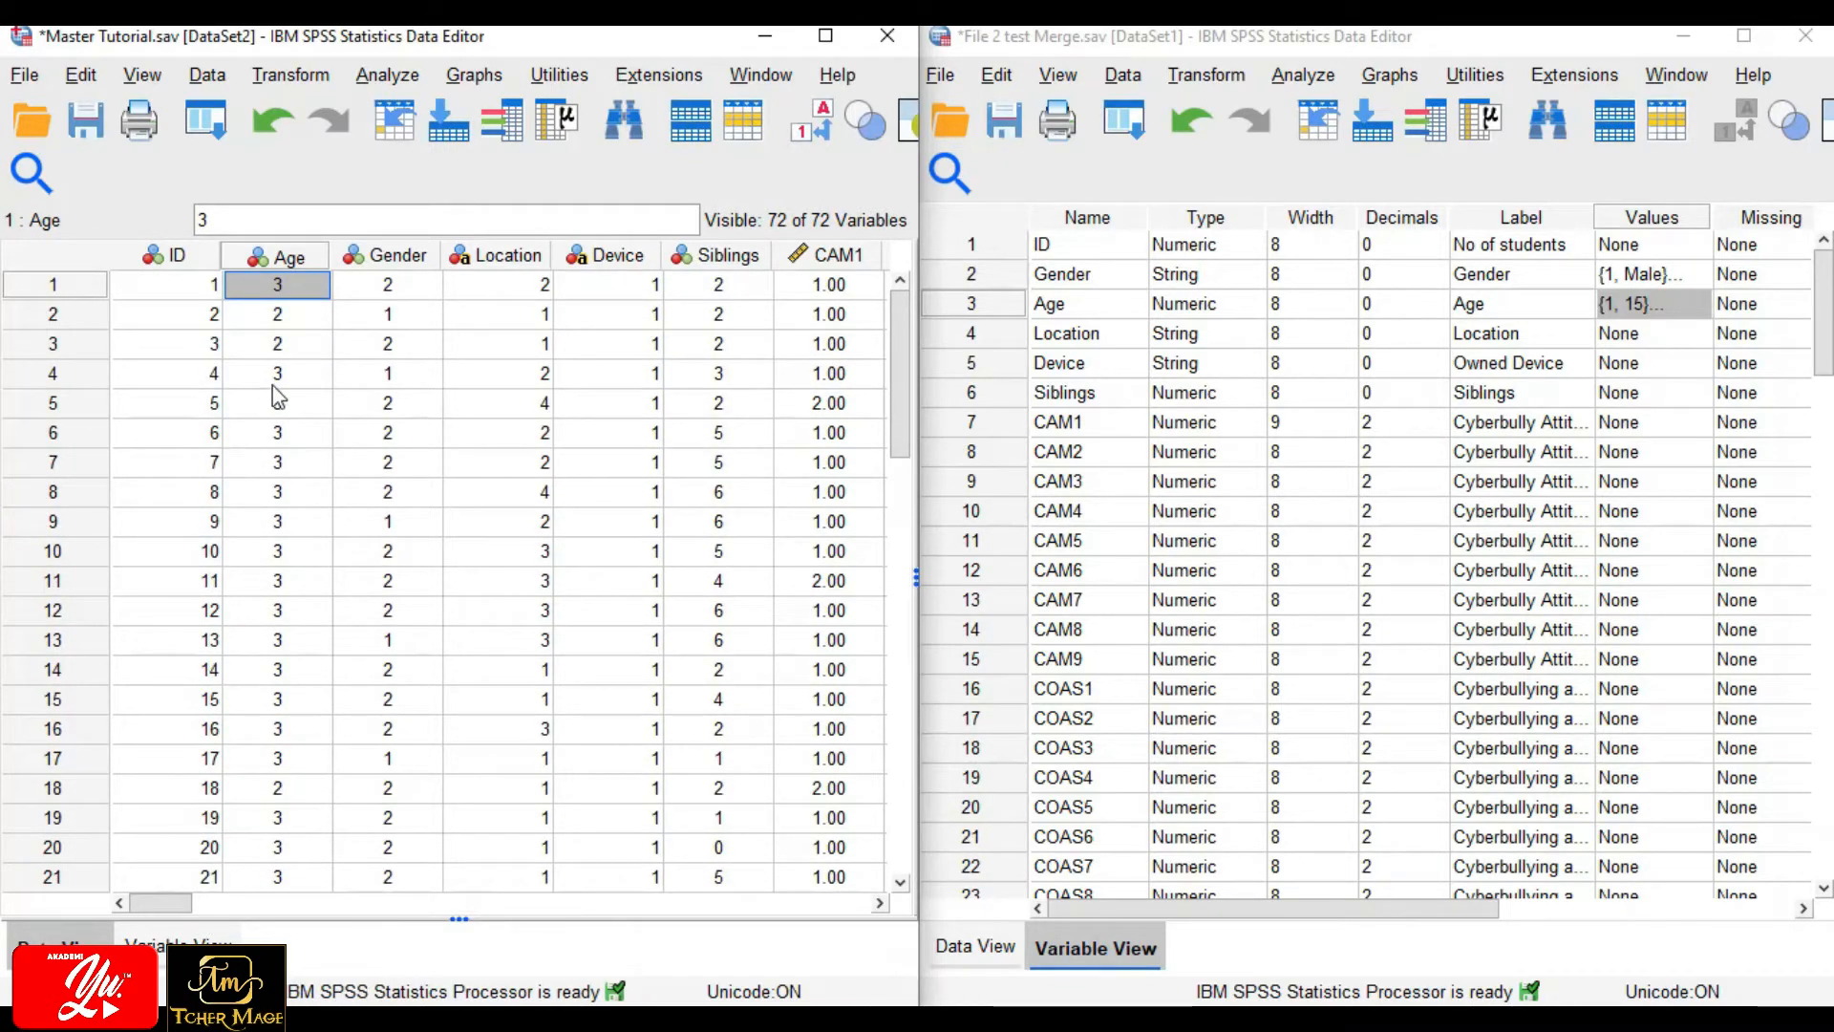
Copy the value labels of Age in File 2 test Merge onto Age in Master Tutorial.
{"action": "left_click", "coordinate": [230, 941]}
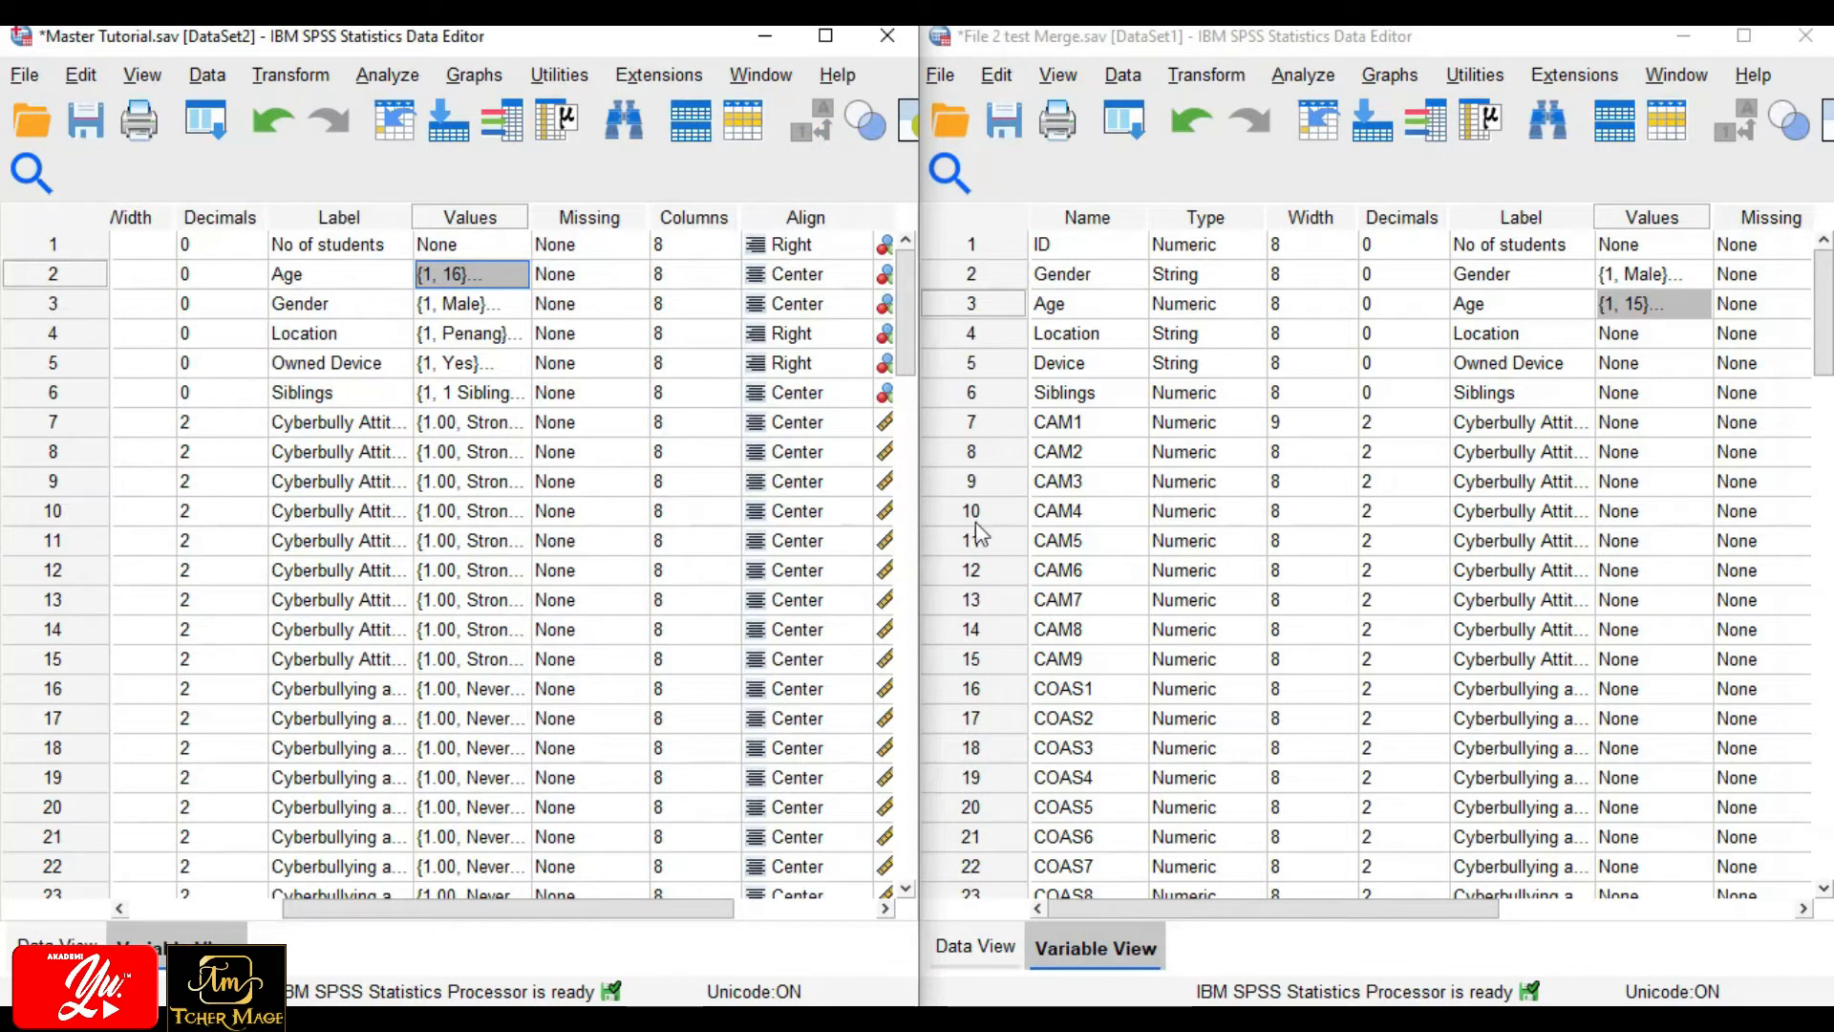
{"action": "right_click", "coordinate": [1660, 318]}
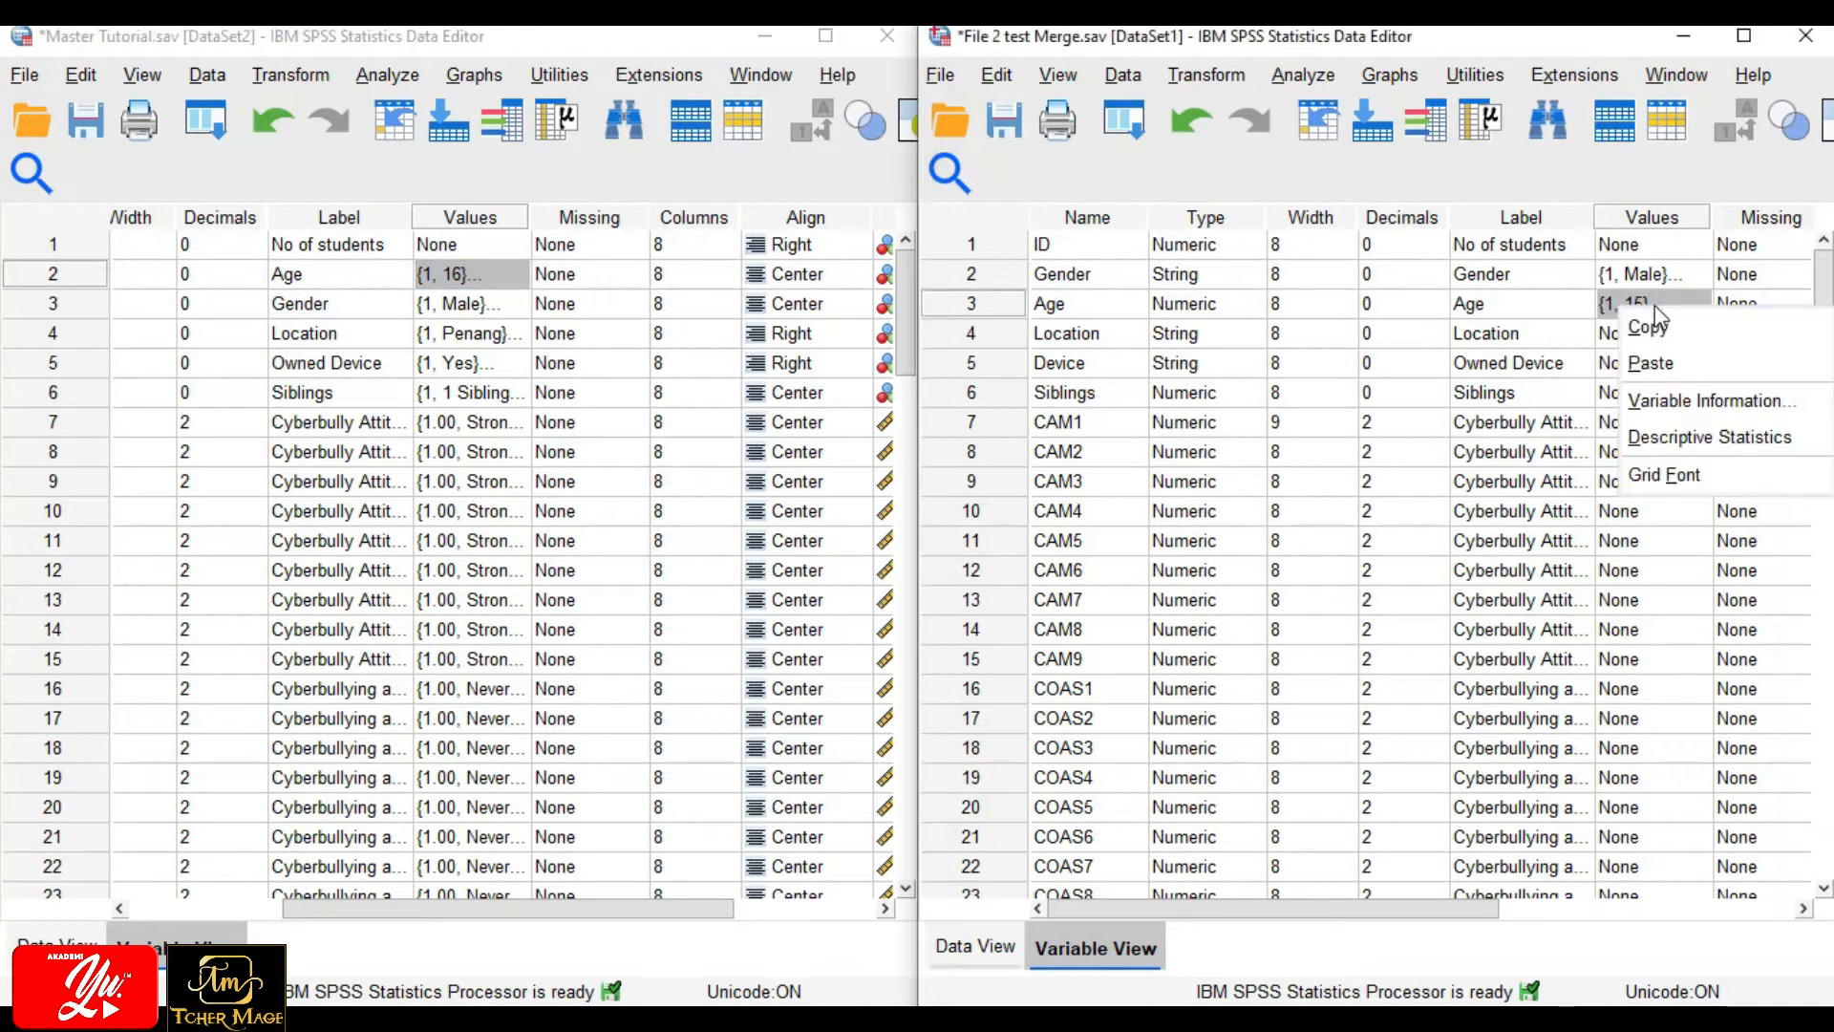
{"action": "left_click", "coordinate": [1672, 353]}
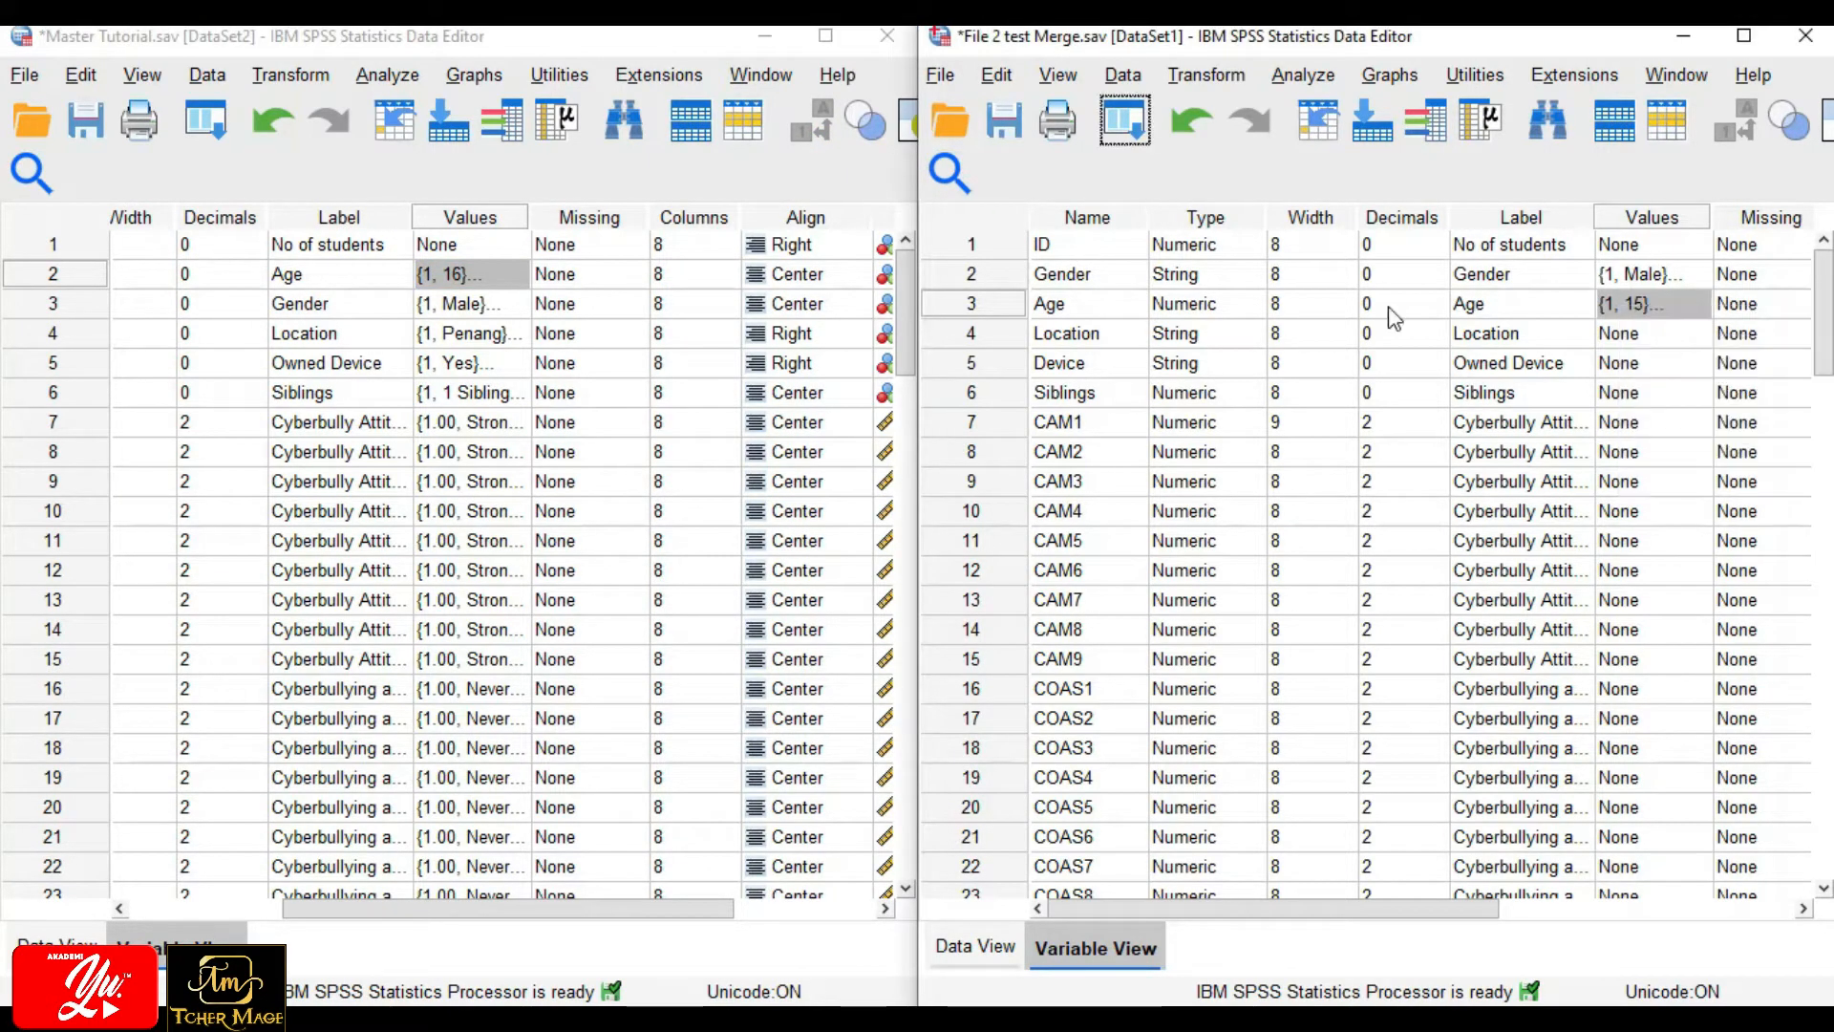
{"action": "right_click", "coordinate": [470, 285]}
{"action": "left_click", "coordinate": [506, 334]}
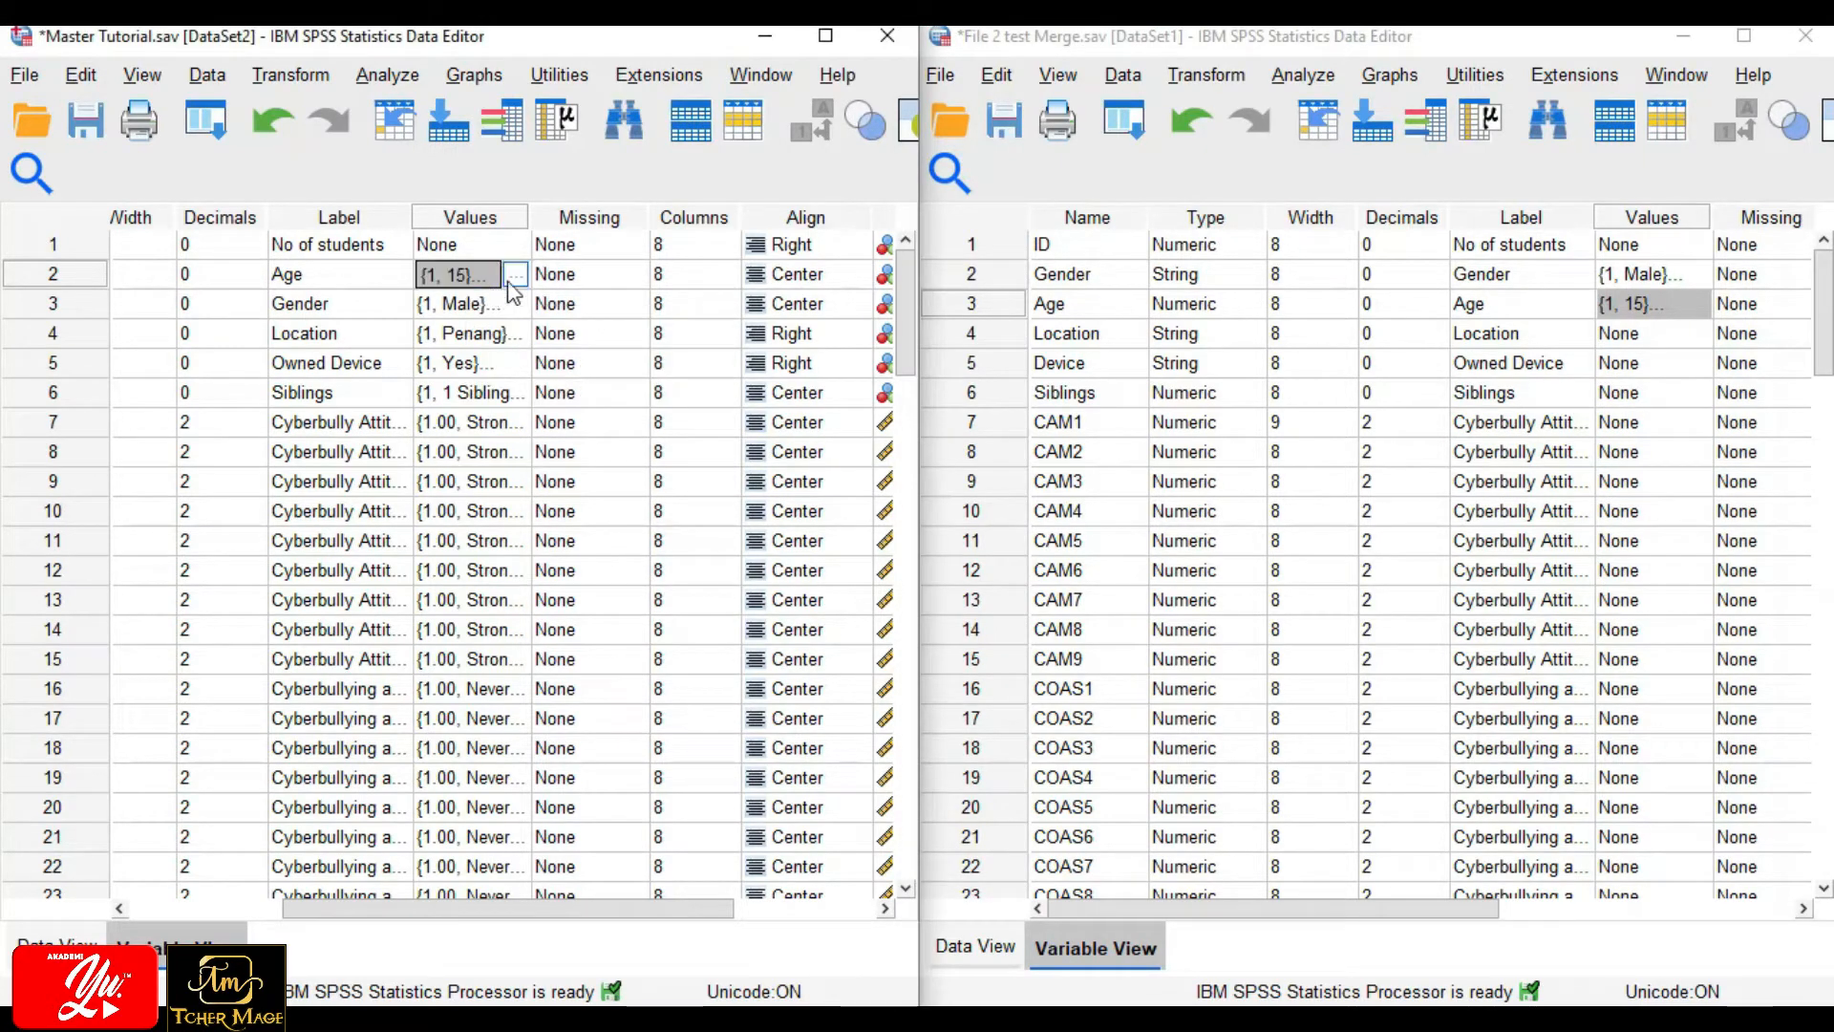
Compare the individual value labels of Age in Master Tutorial with those in File 2 test Merge.
{"action": "left_click", "coordinate": [514, 276]}
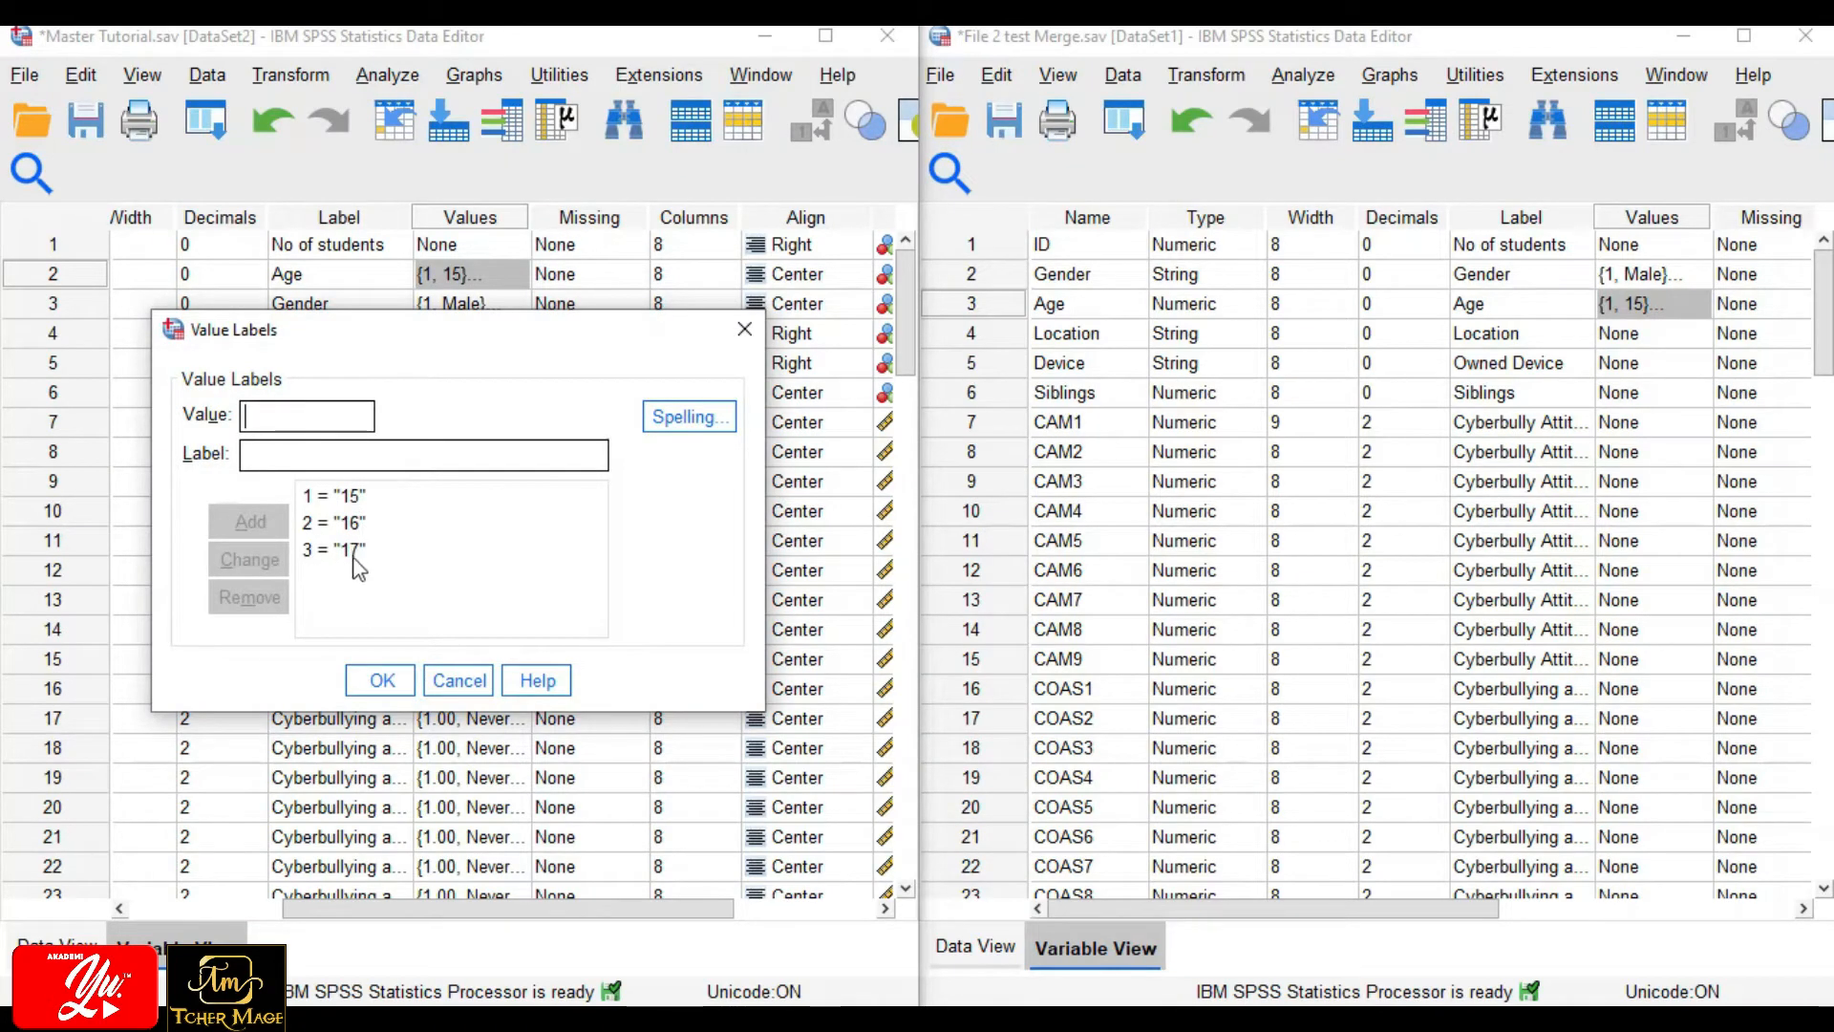
{"action": "left_click", "coordinate": [382, 680]}
{"action": "left_click", "coordinate": [1667, 304]}
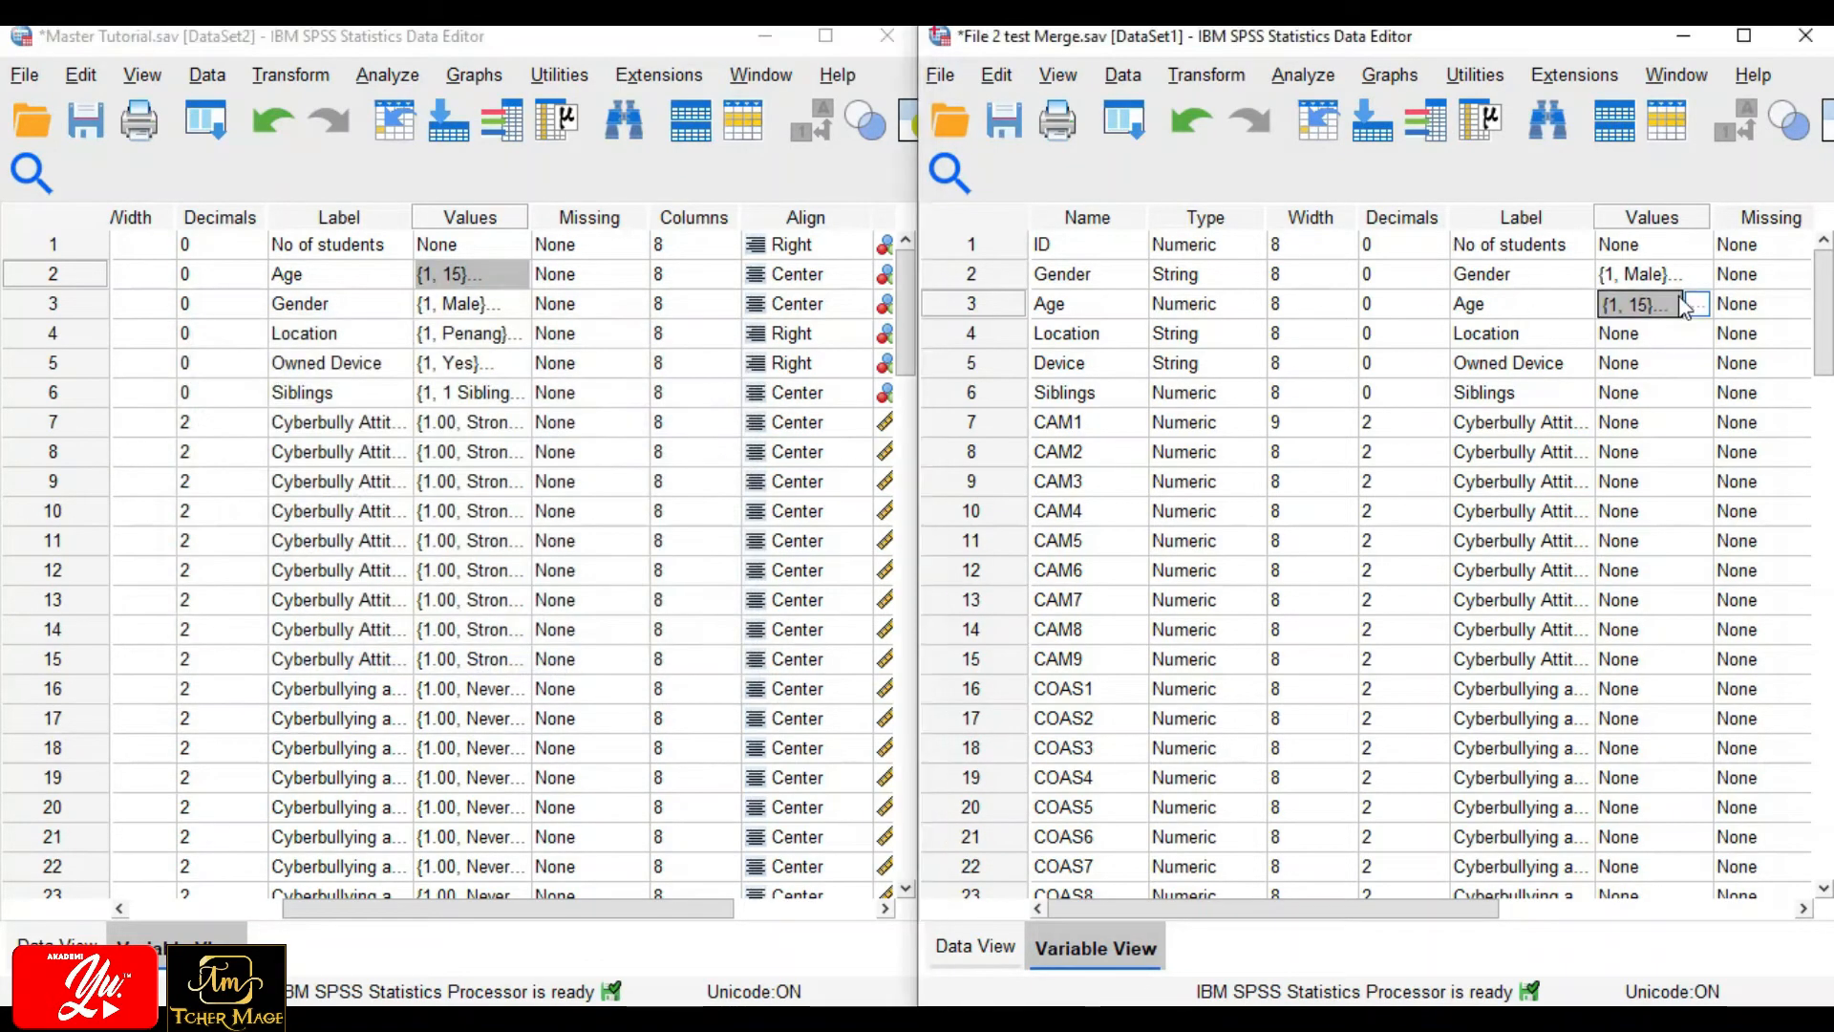
{"action": "left_click", "coordinate": [1698, 303]}
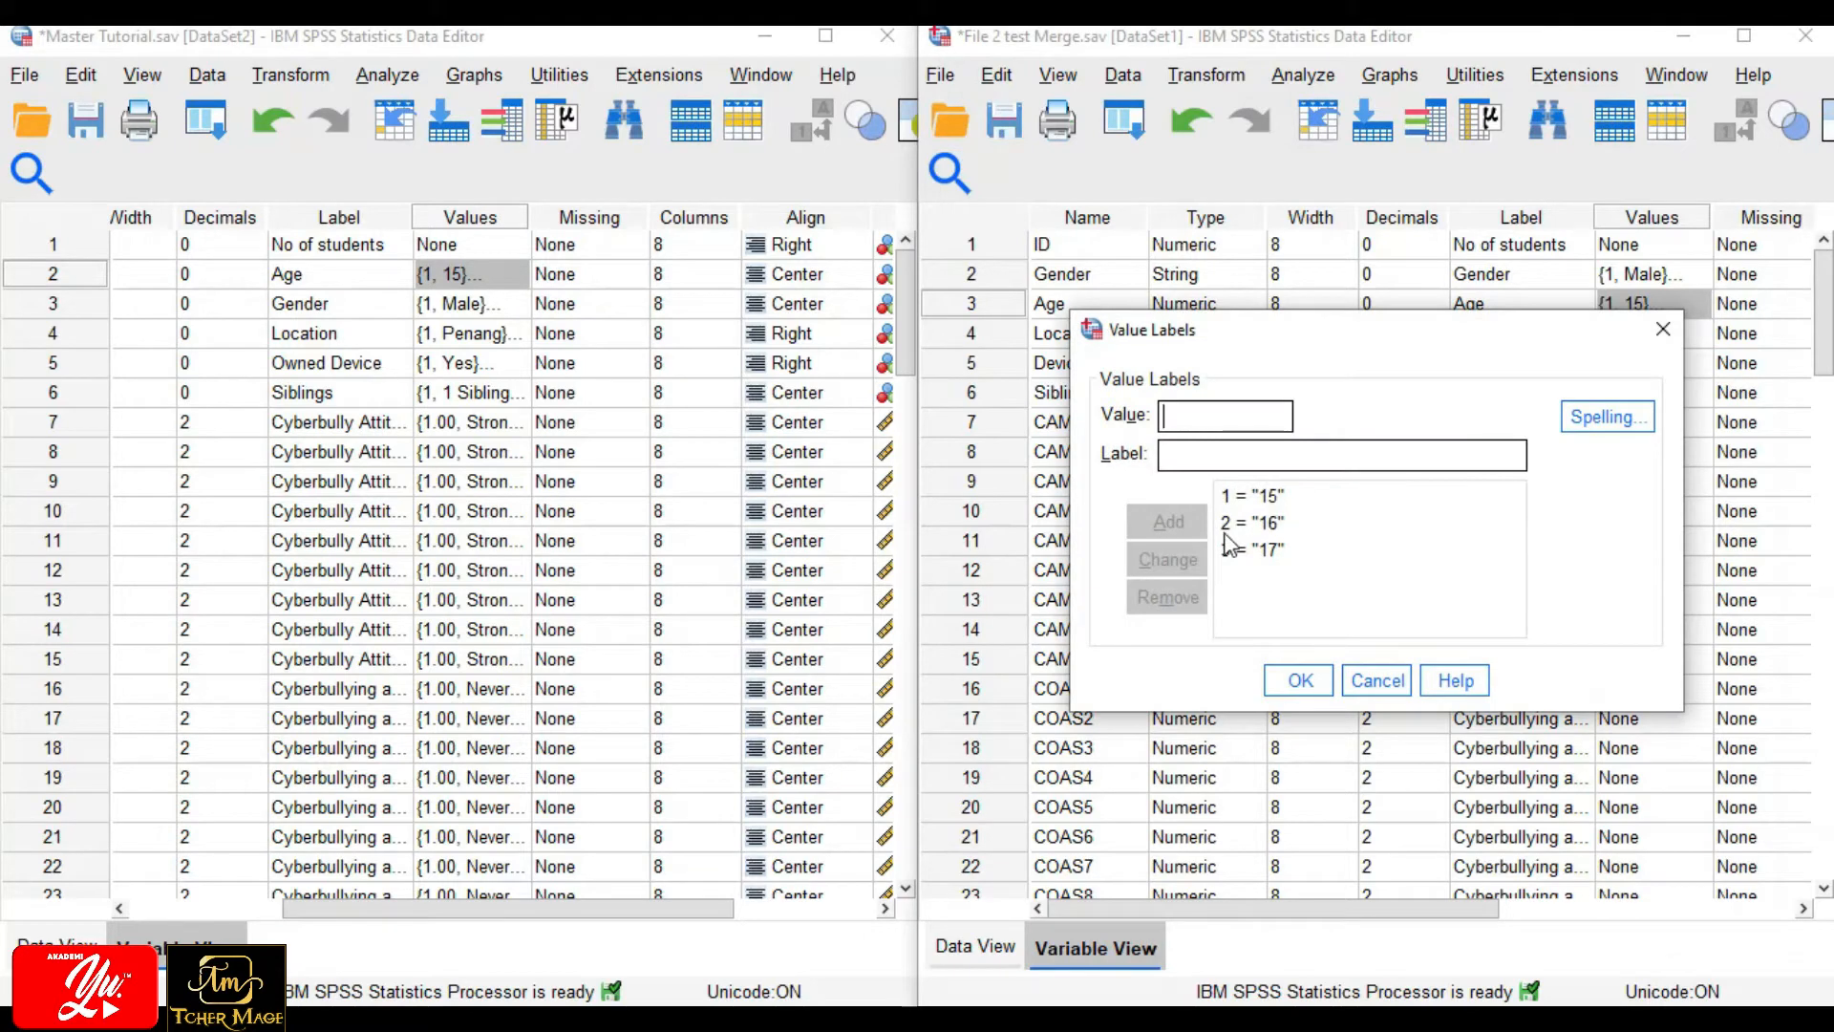
{"action": "left_click", "coordinate": [1299, 681]}
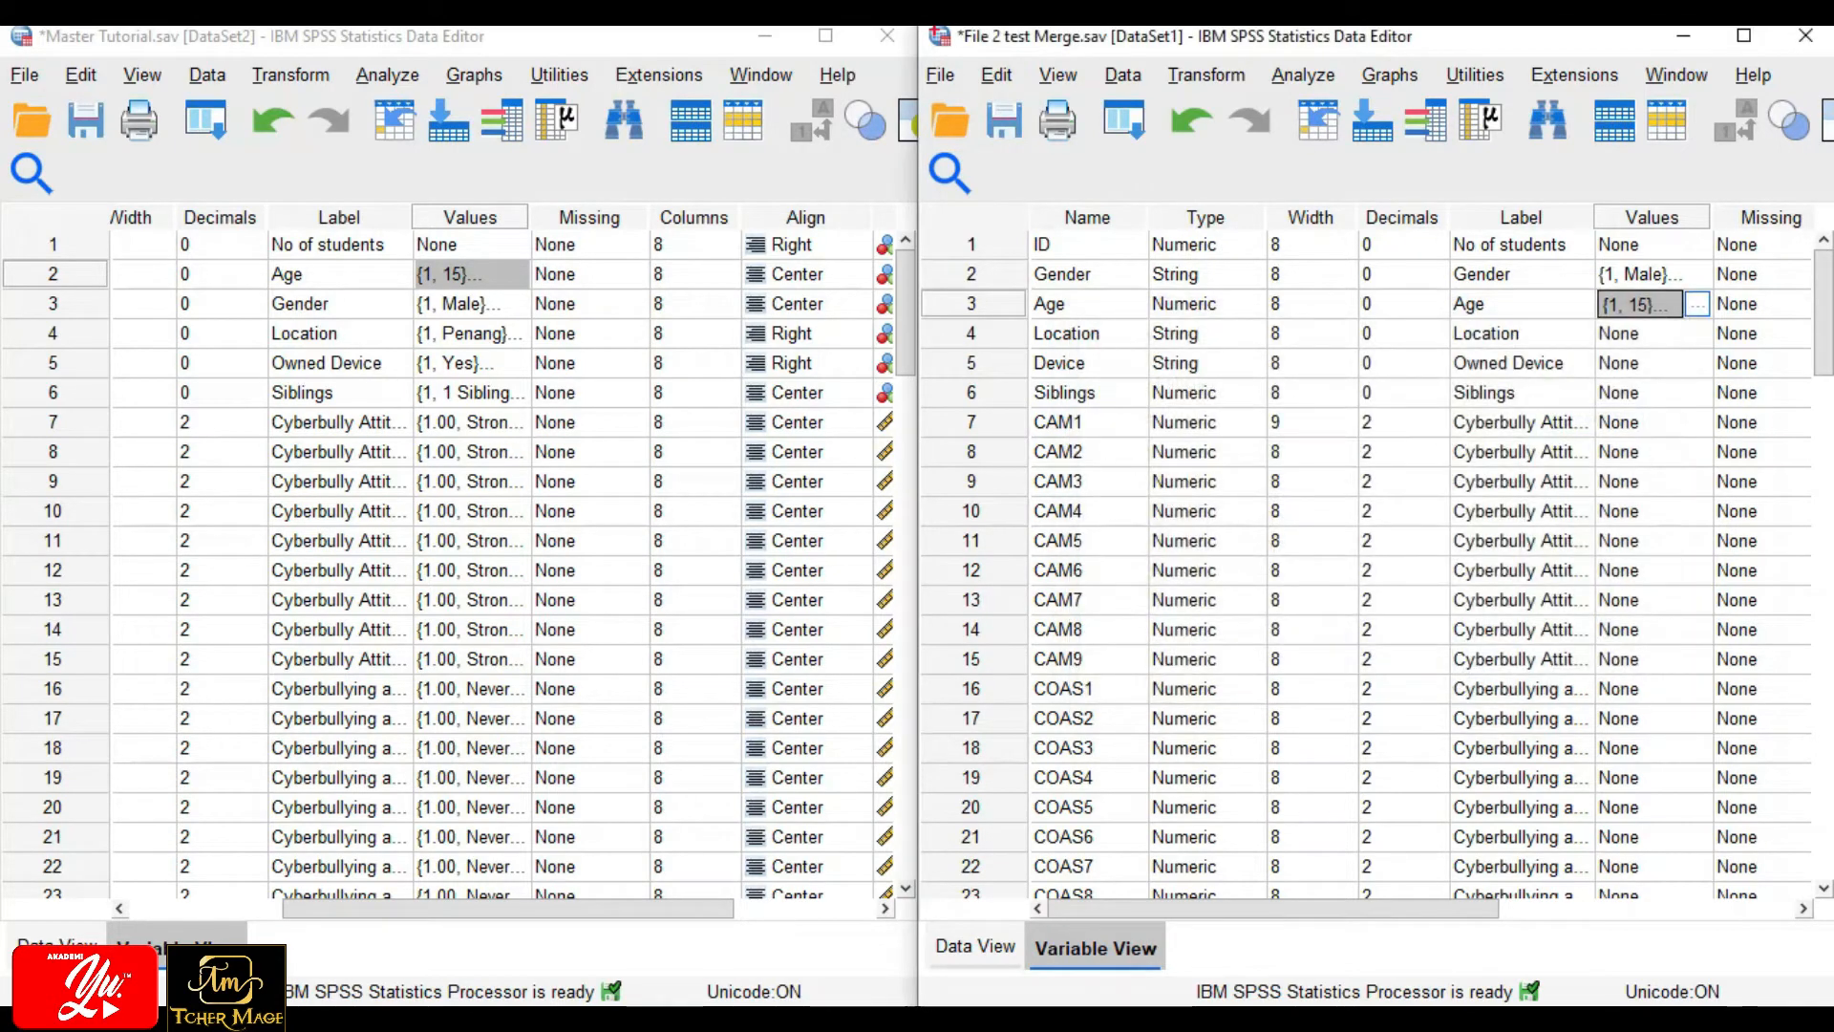
Compare the data of both datasets, and check the value labels of Gender in Master Tutorial's variable definitions.
{"action": "left_click", "coordinate": [59, 945]}
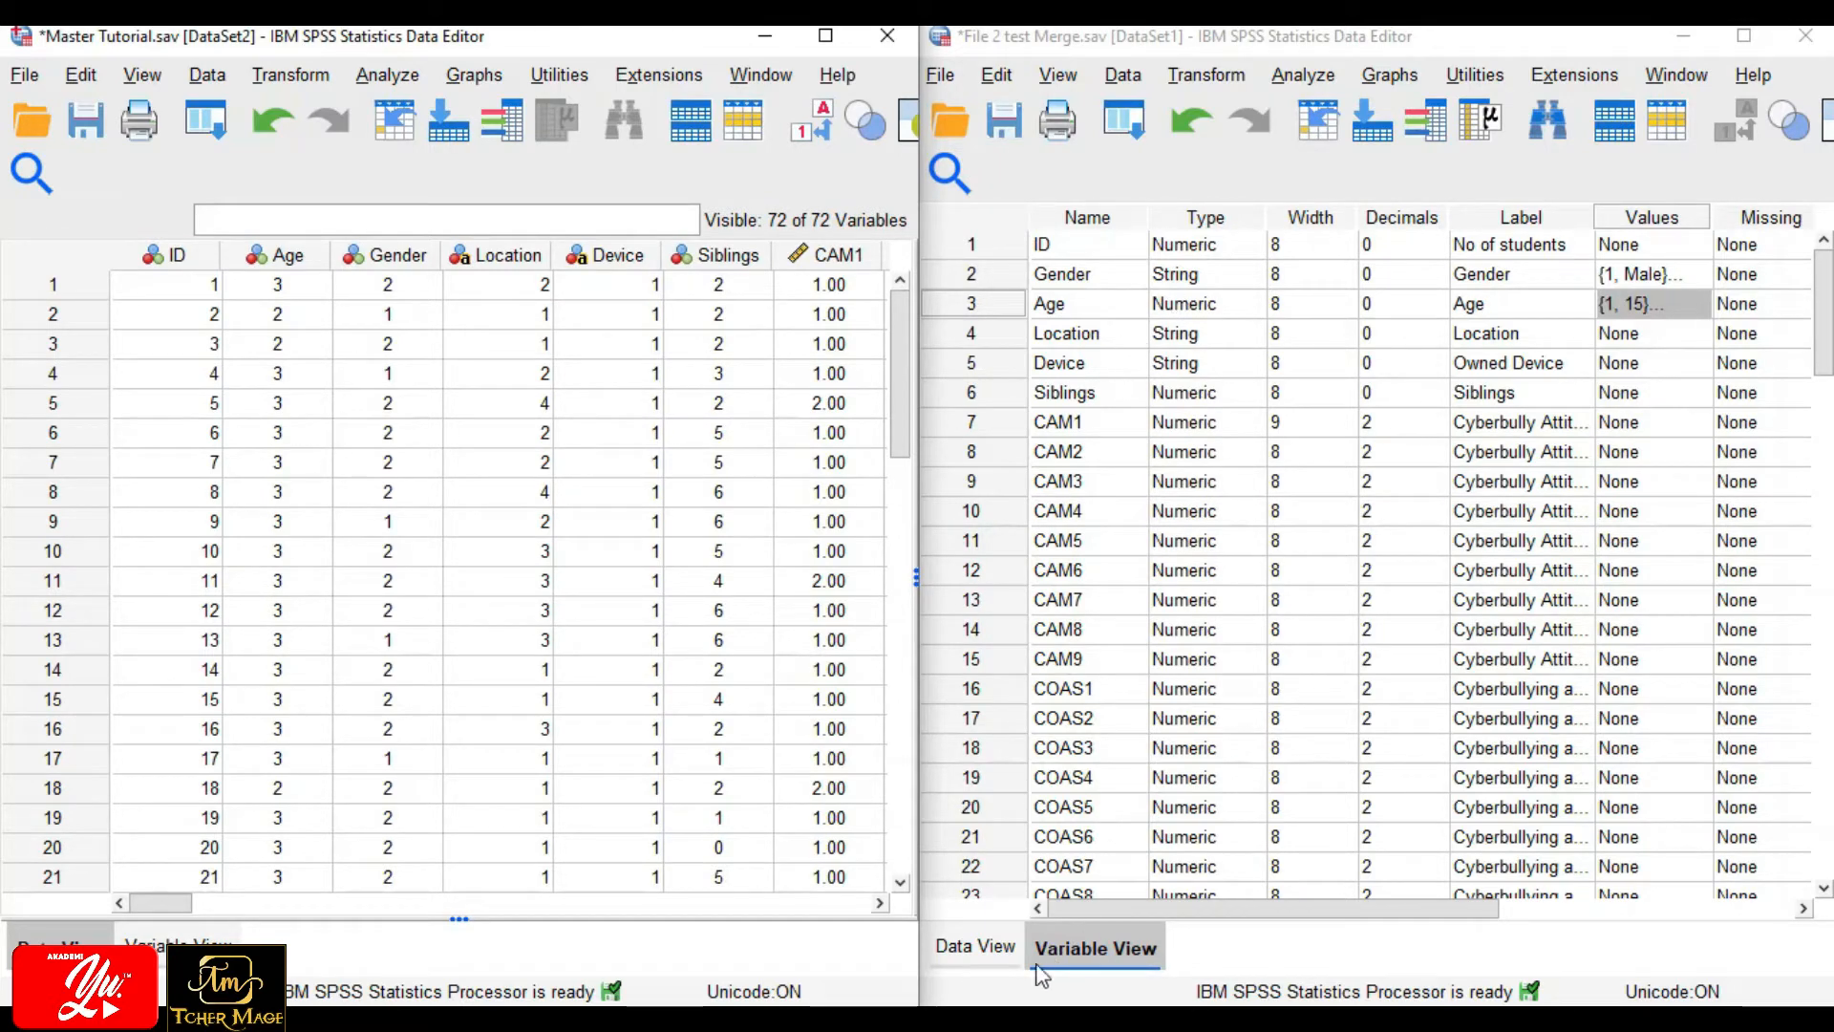
{"action": "left_click", "coordinate": [984, 950]}
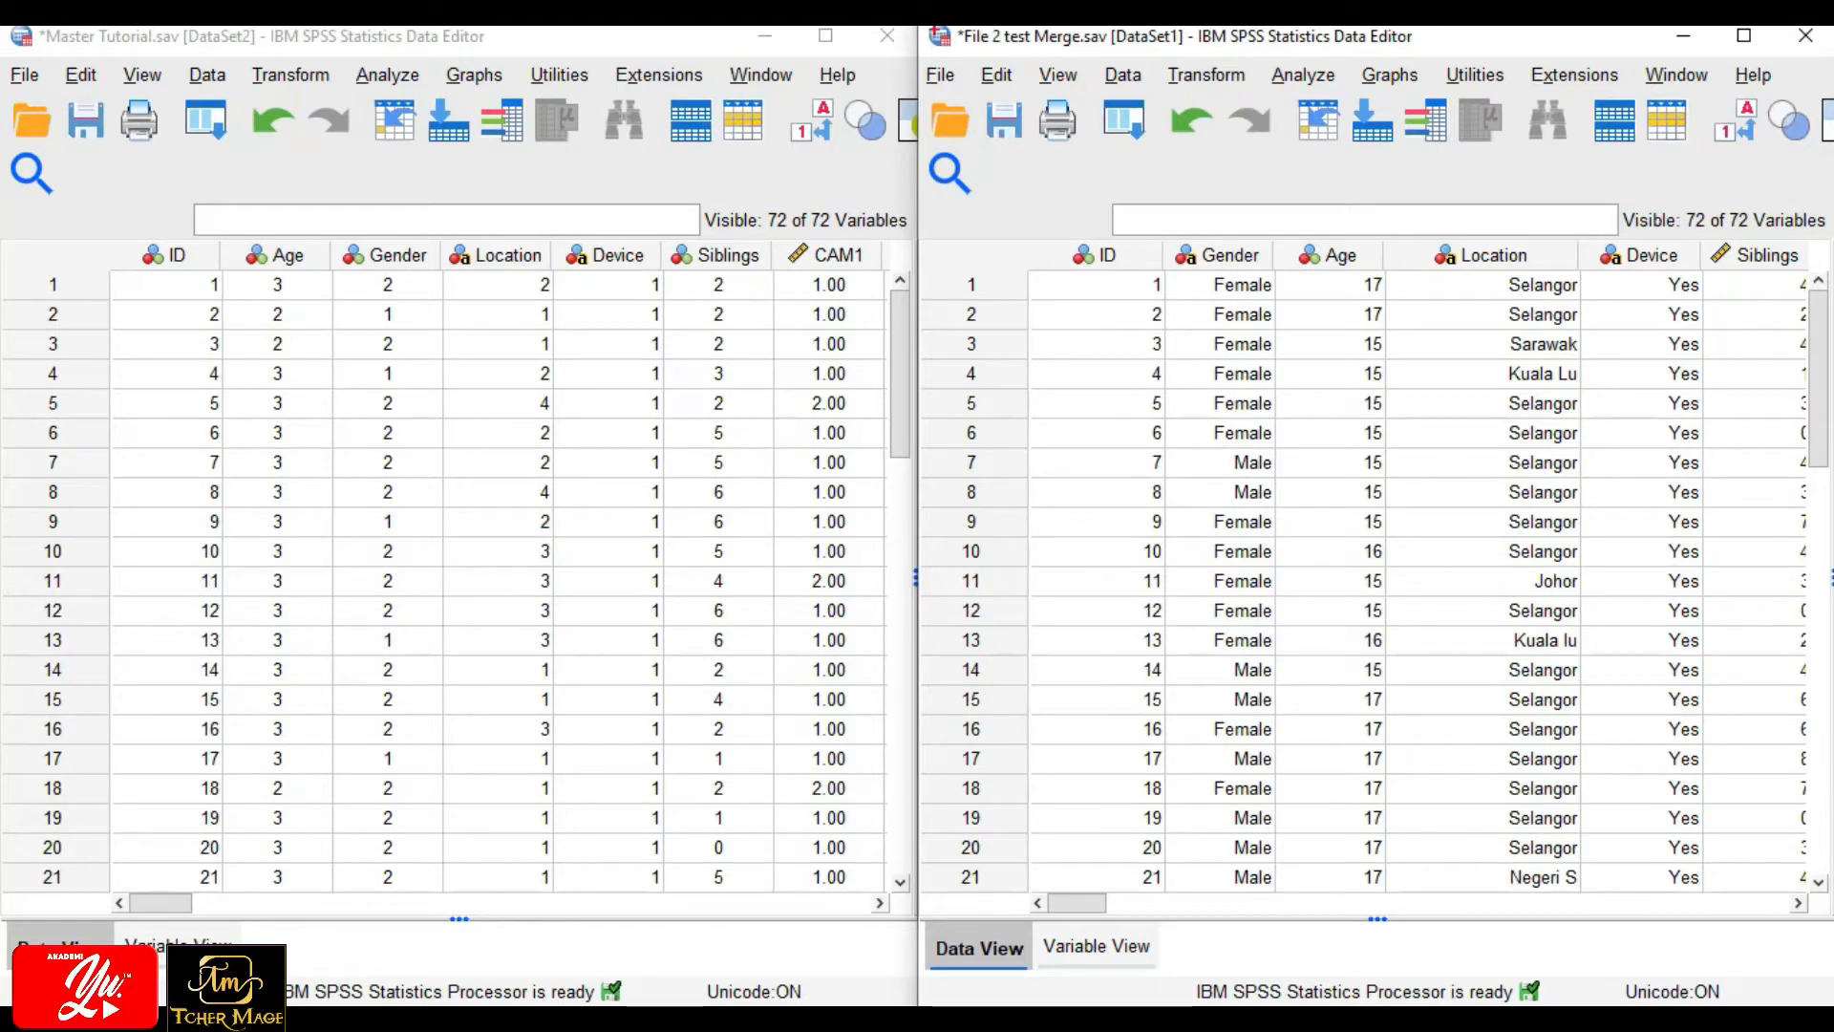
{"action": "left_click", "coordinate": [177, 945]}
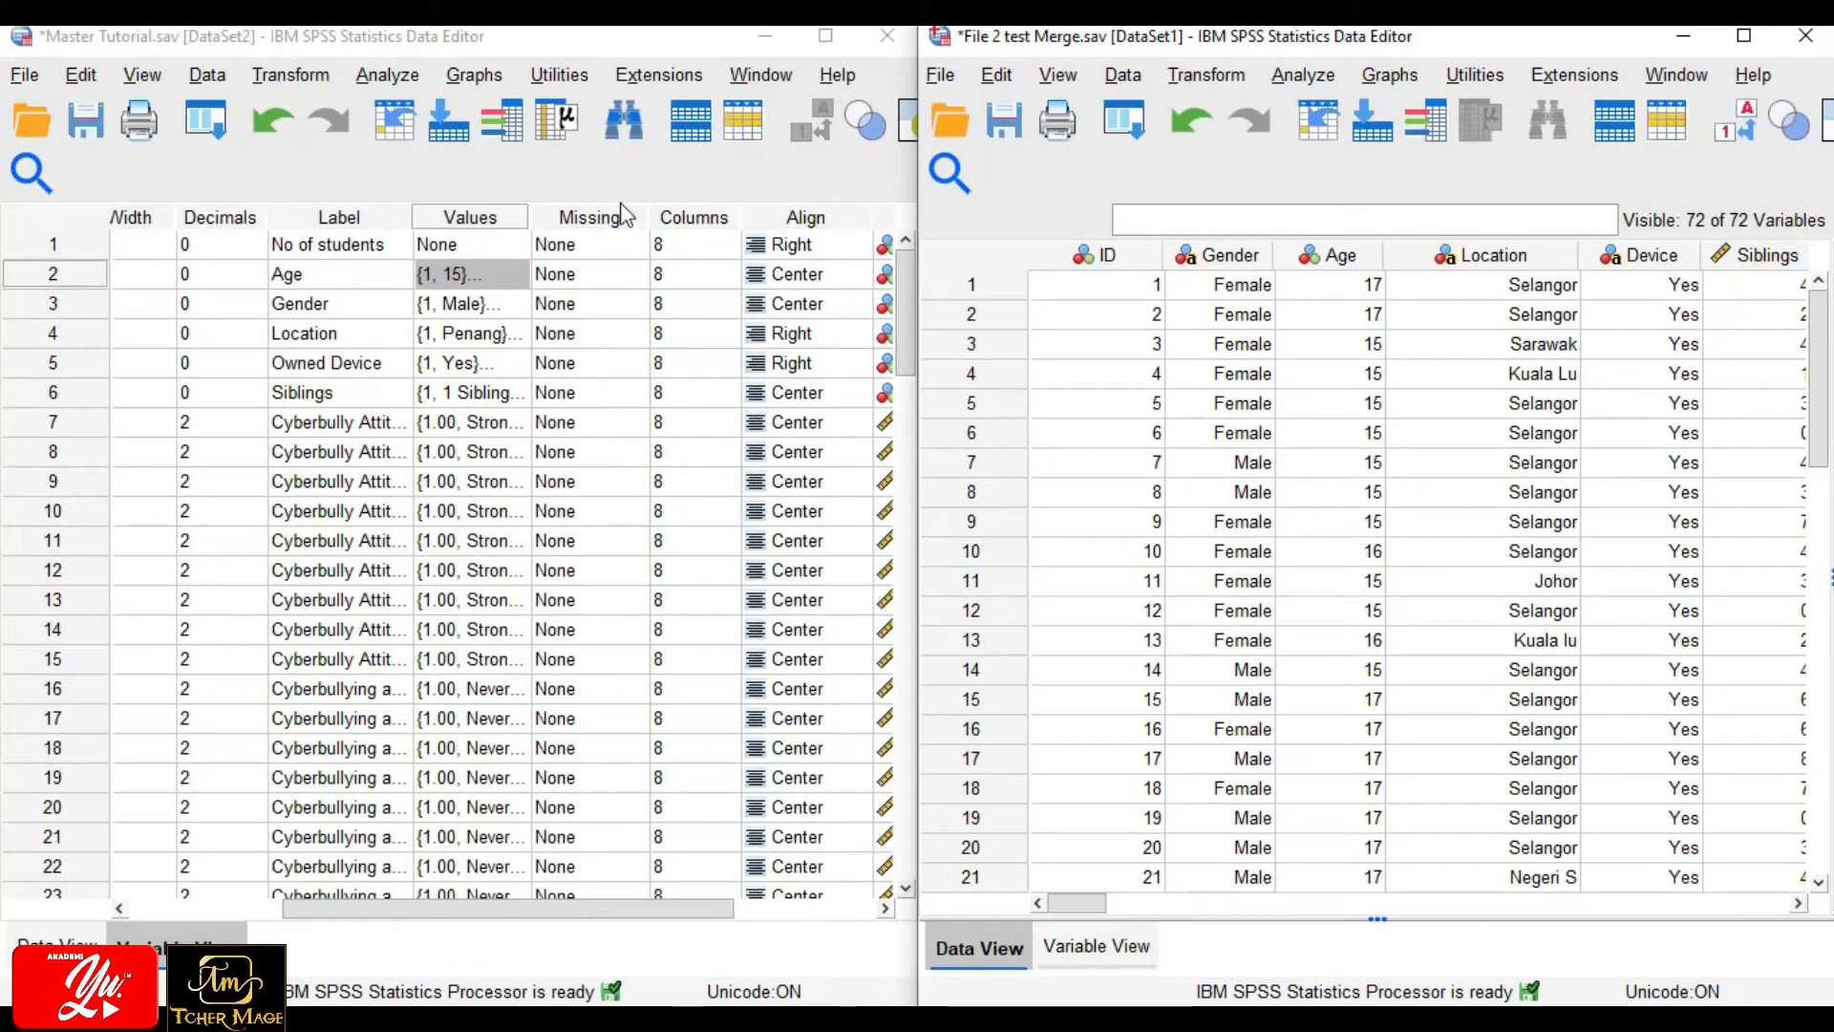
{"action": "left_click", "coordinate": [445, 308]}
{"action": "left_click", "coordinate": [516, 304]}
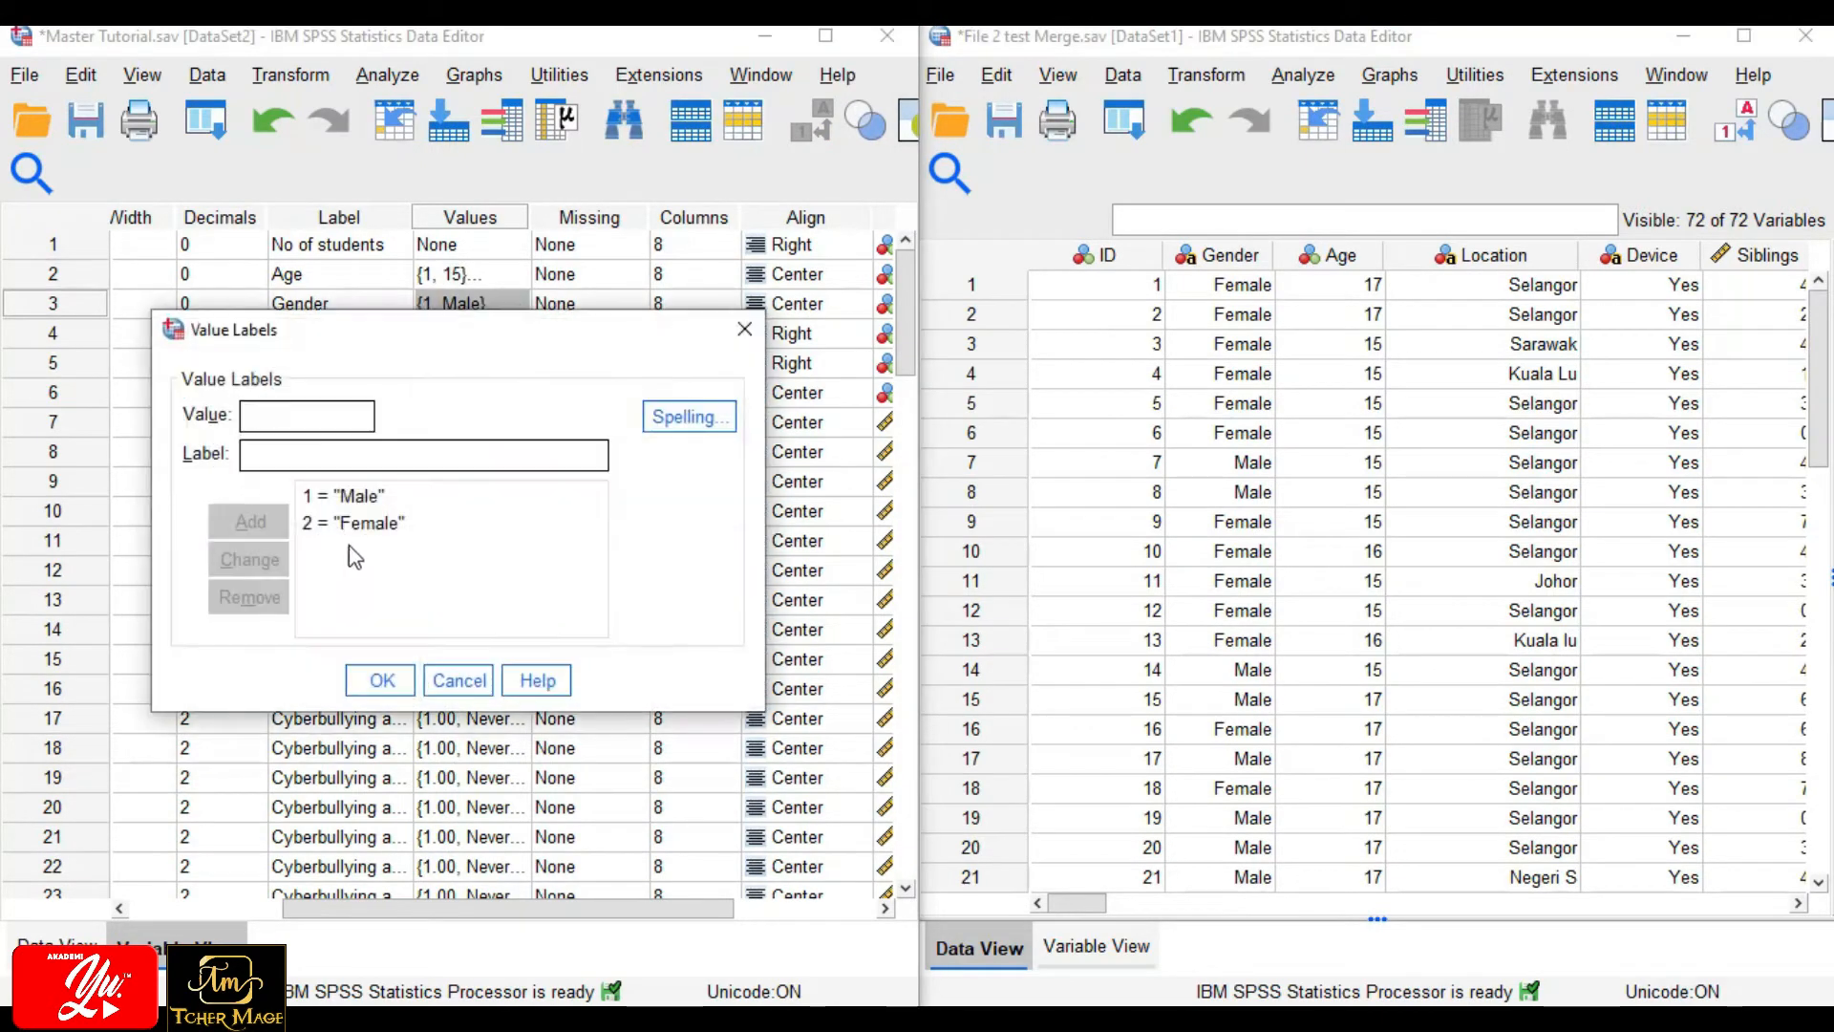
{"action": "left_click", "coordinate": [744, 328]}
Recode Gender for all 31 records in File 2 test Merge, entering 1 for Male and 2 for Female.
{"action": "left_click", "coordinate": [1236, 285]}
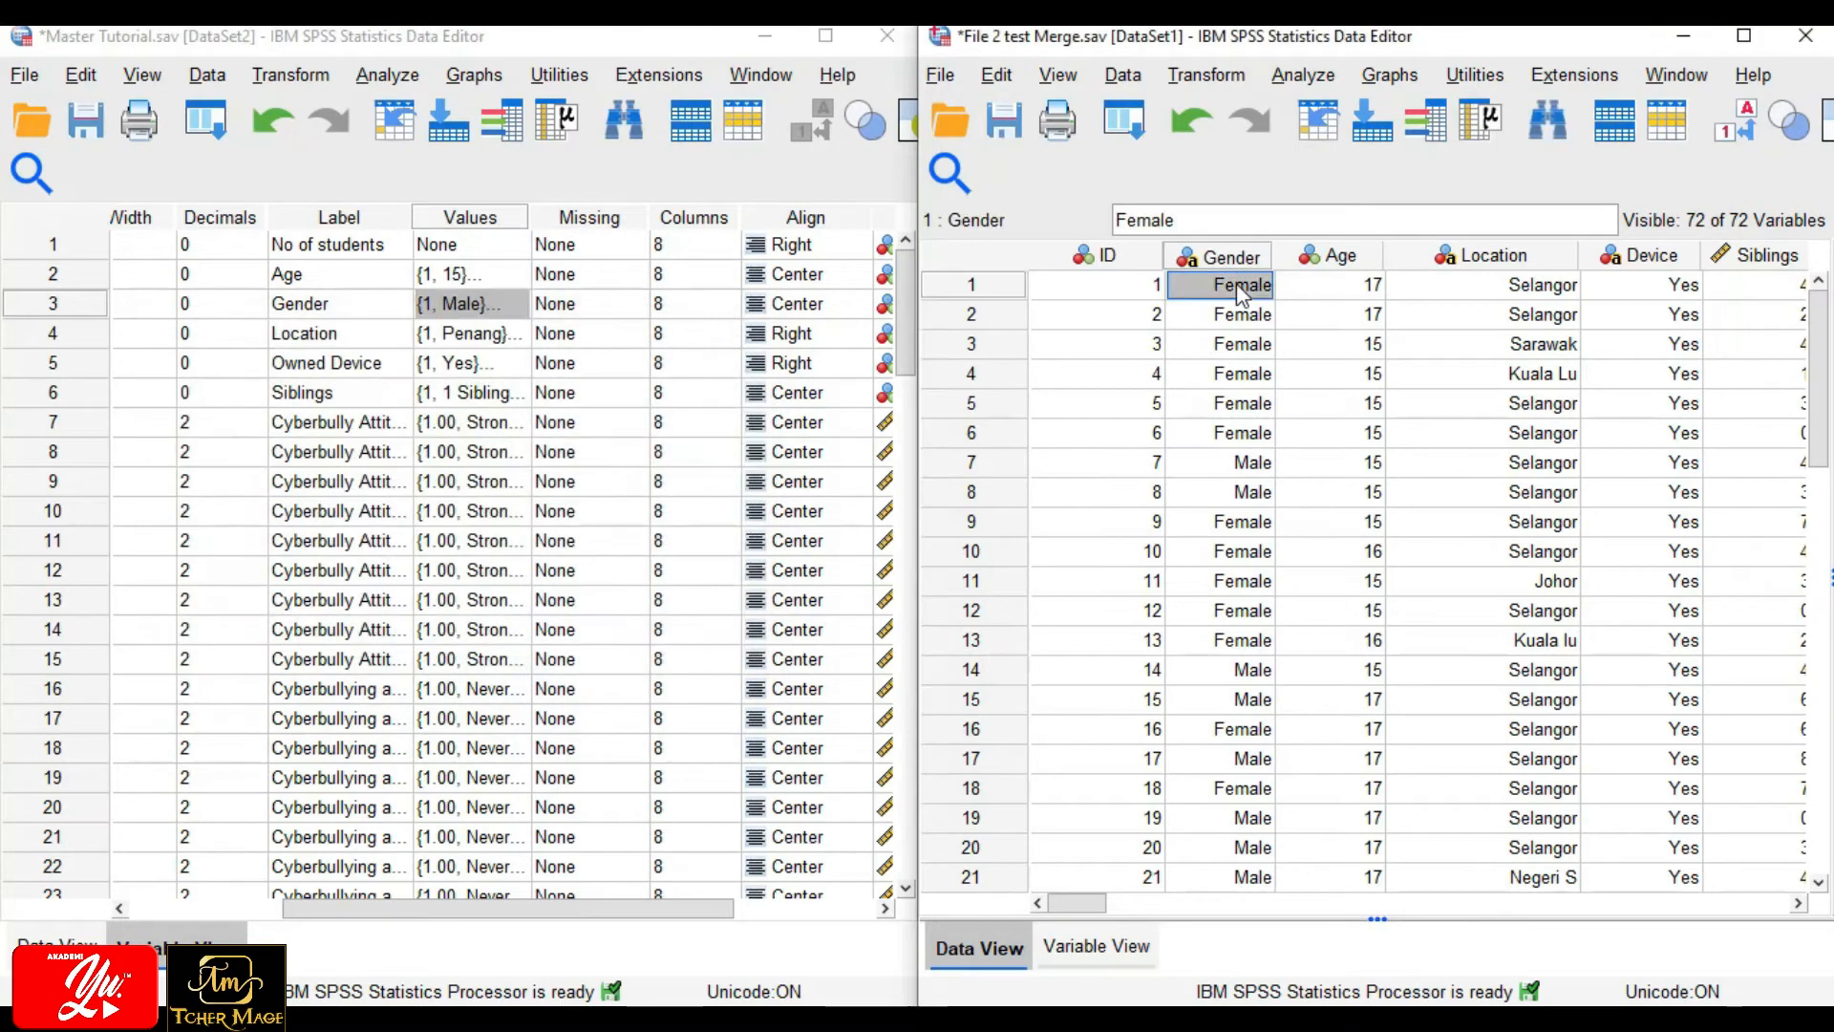
{"action": "type", "text": "2"}
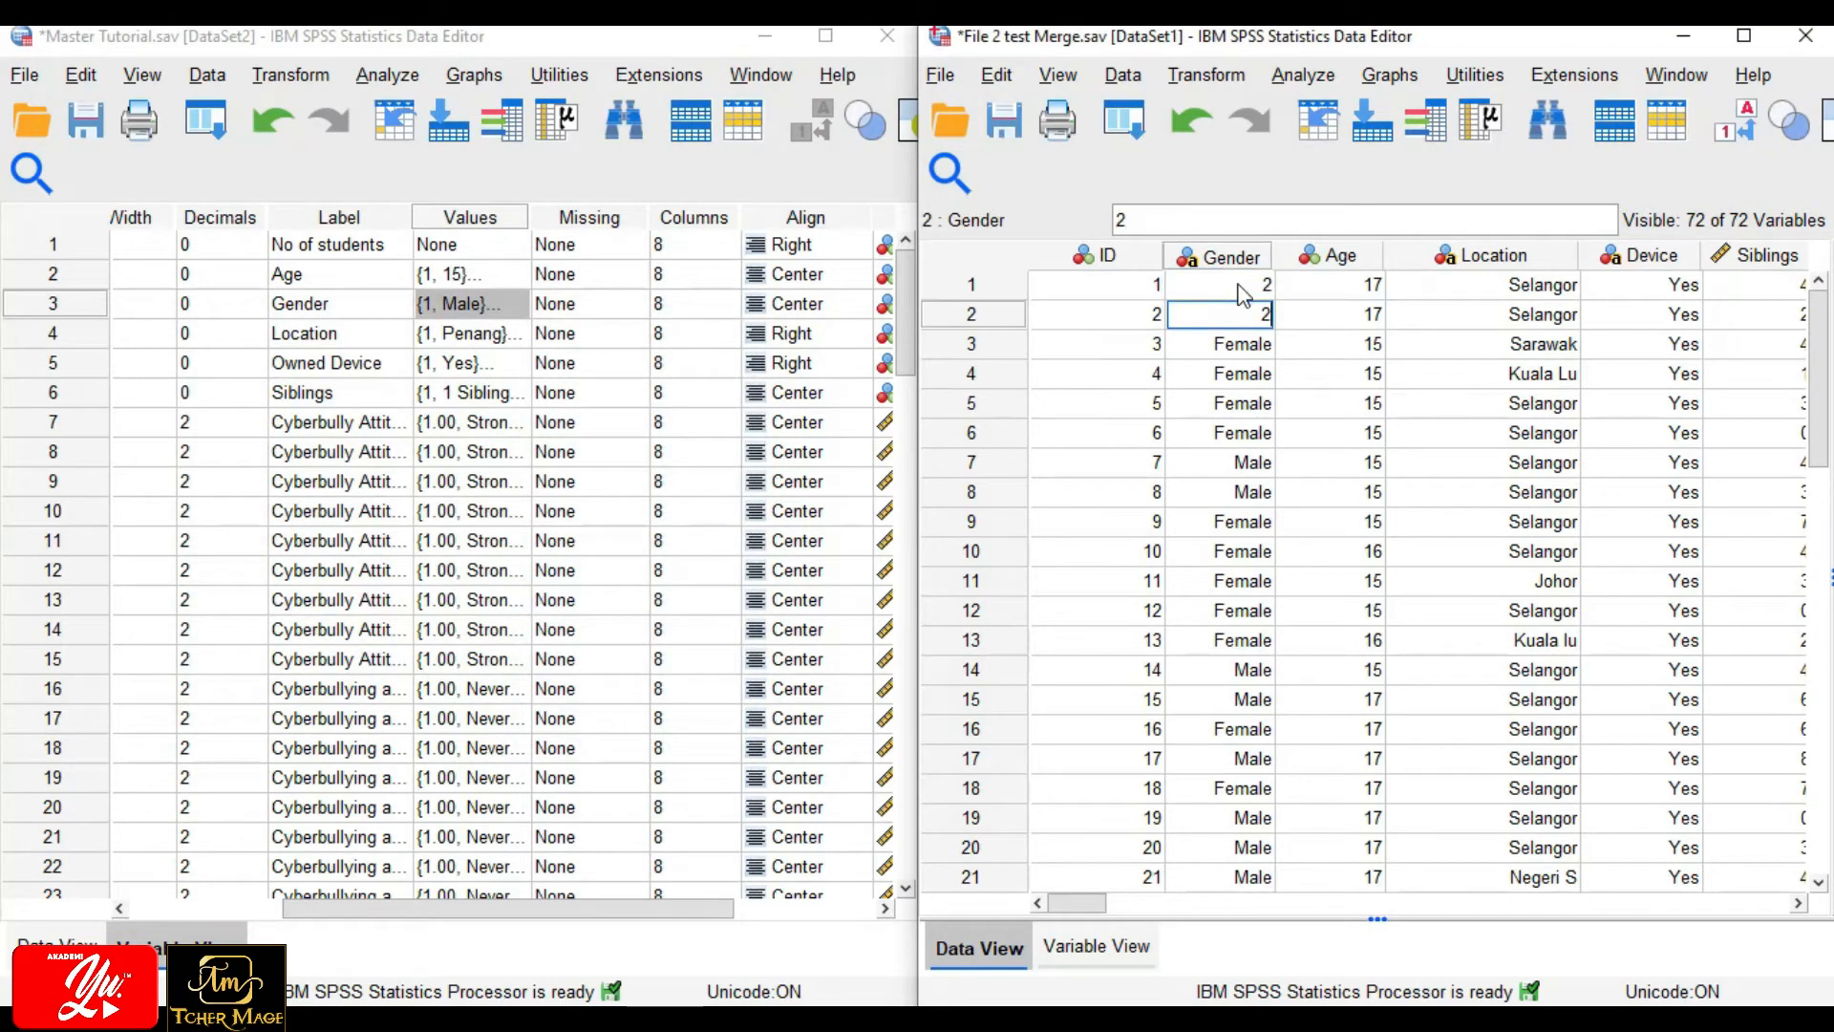
{"action": "type", "text": " 2 2 2 2 2 1 1 2 2 2 2 2 1 "}
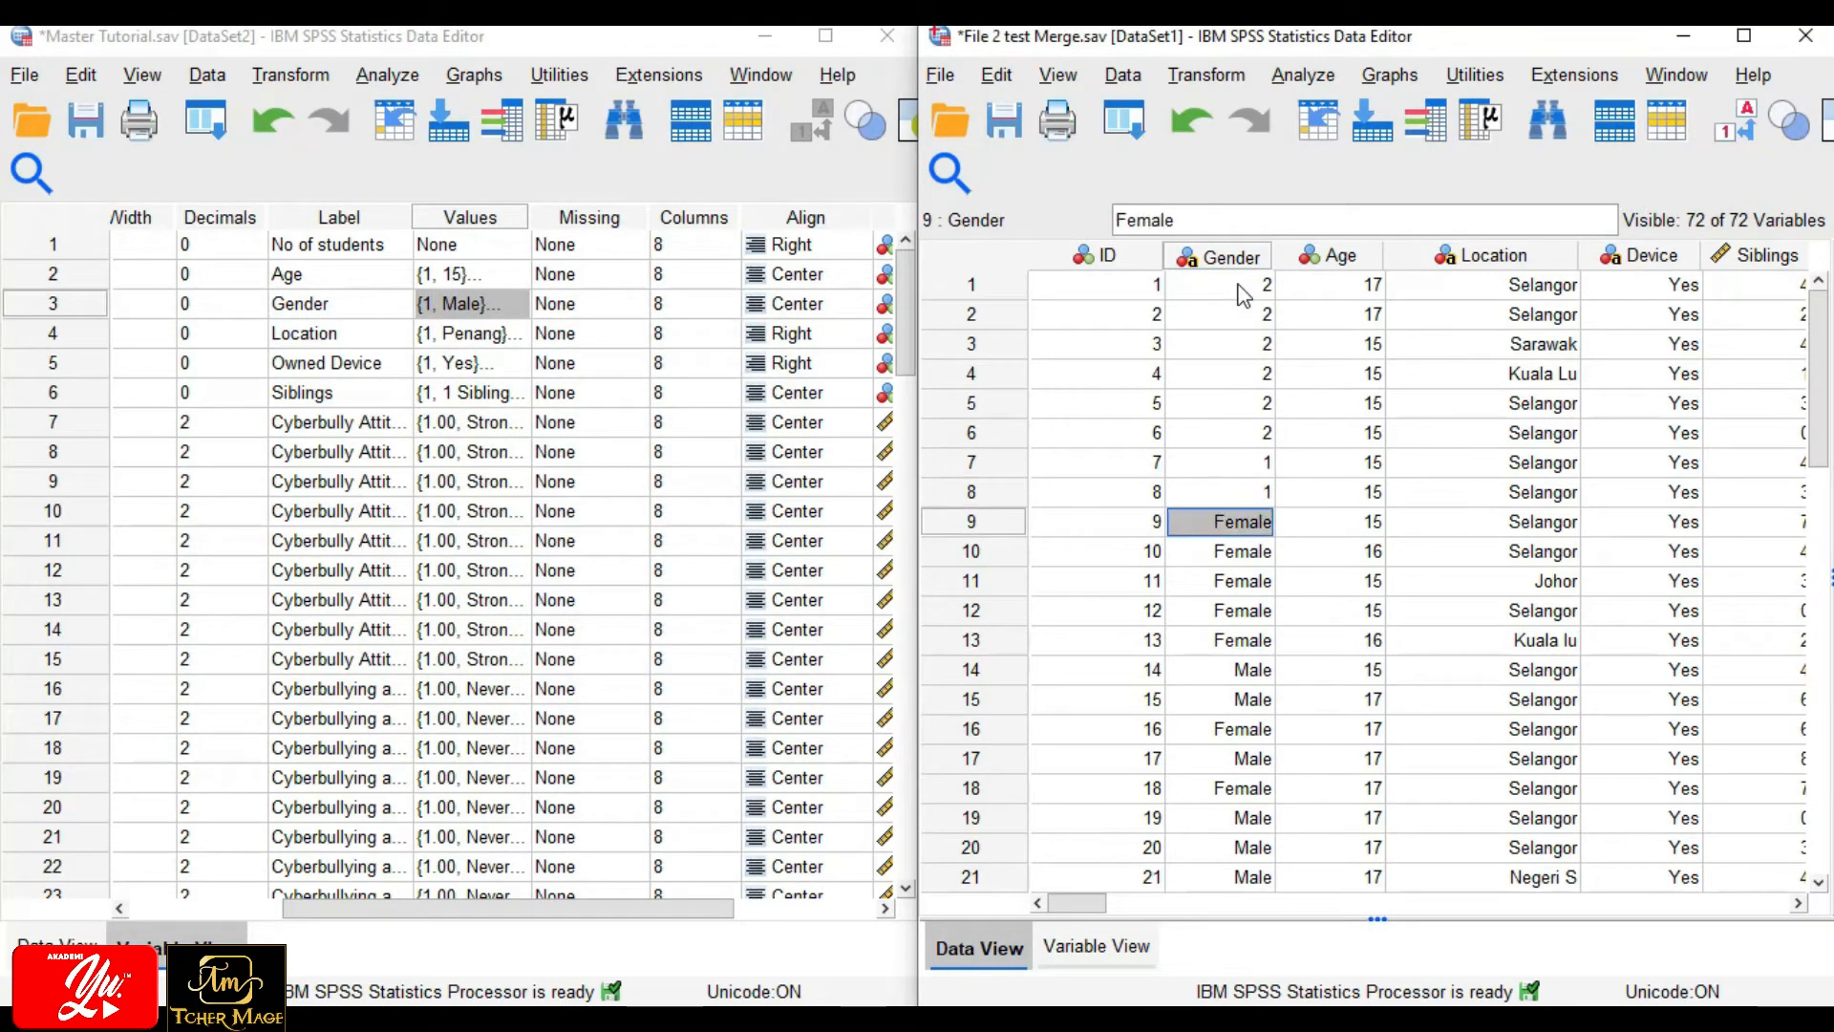
{"action": "type", "text": "1 2 1 2 1 1 "}
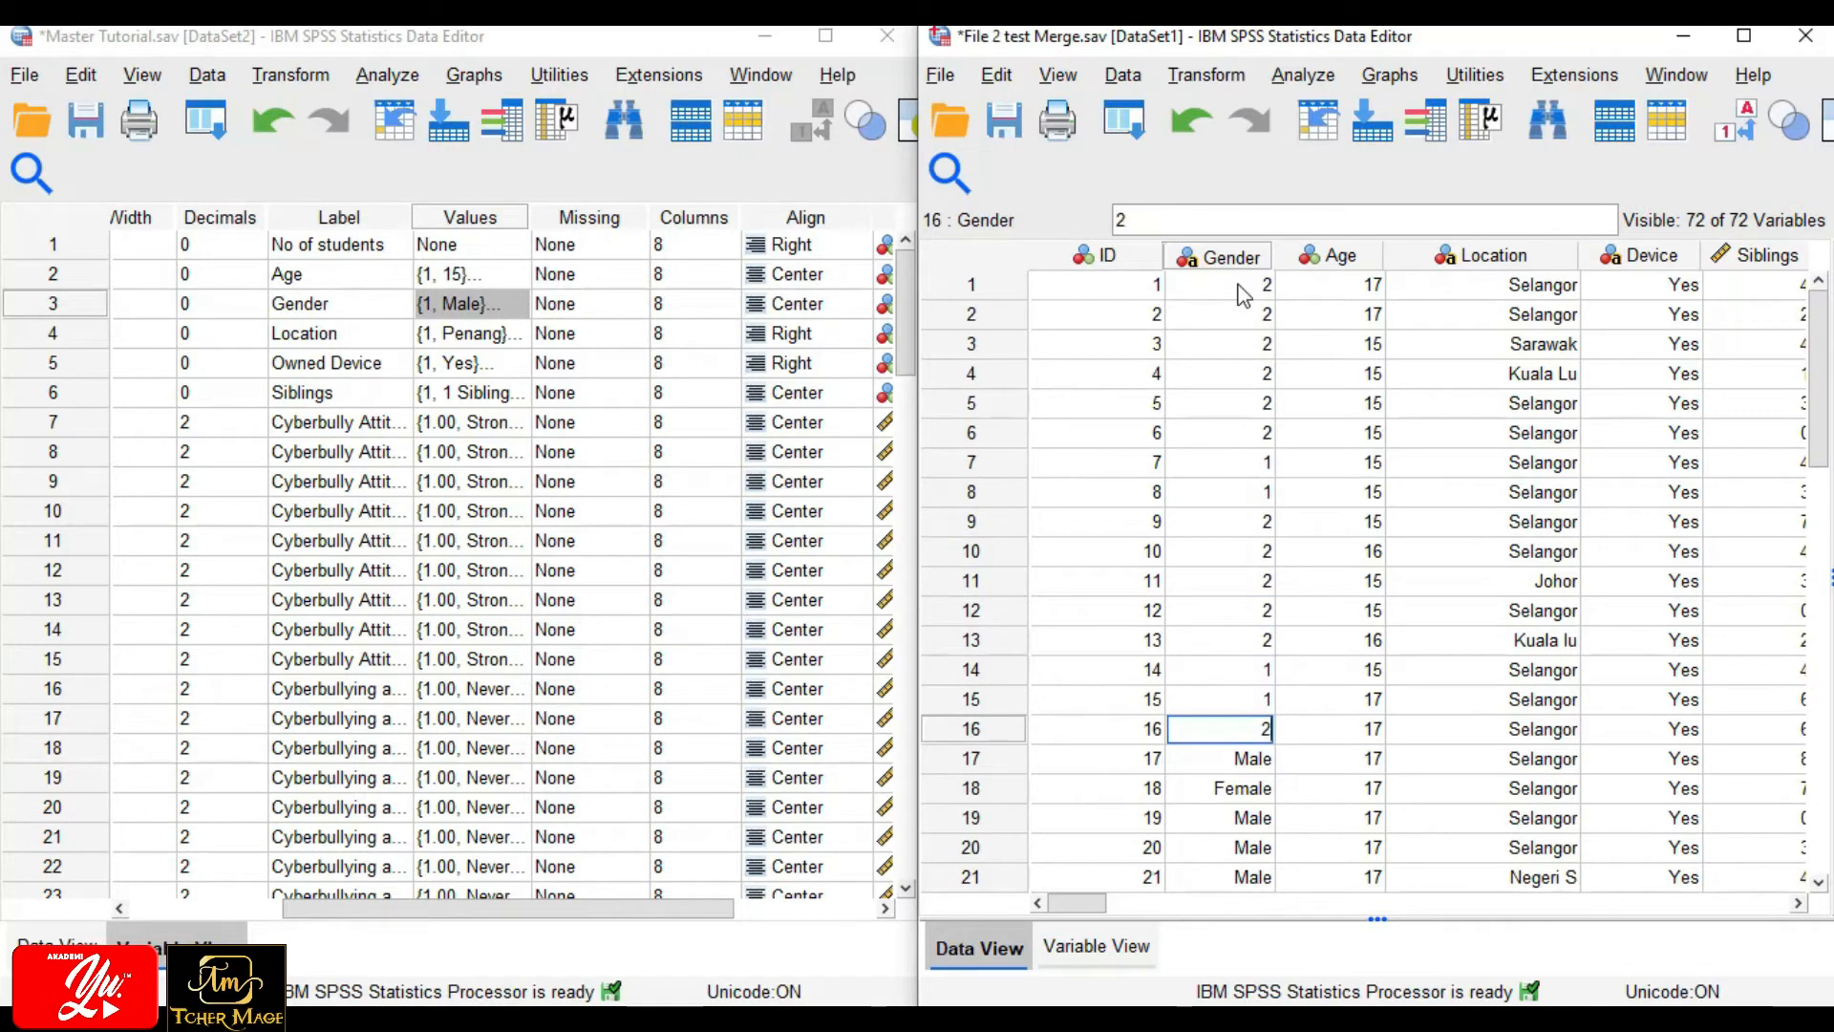
{"action": "type", "text": "1 2 2 1 "}
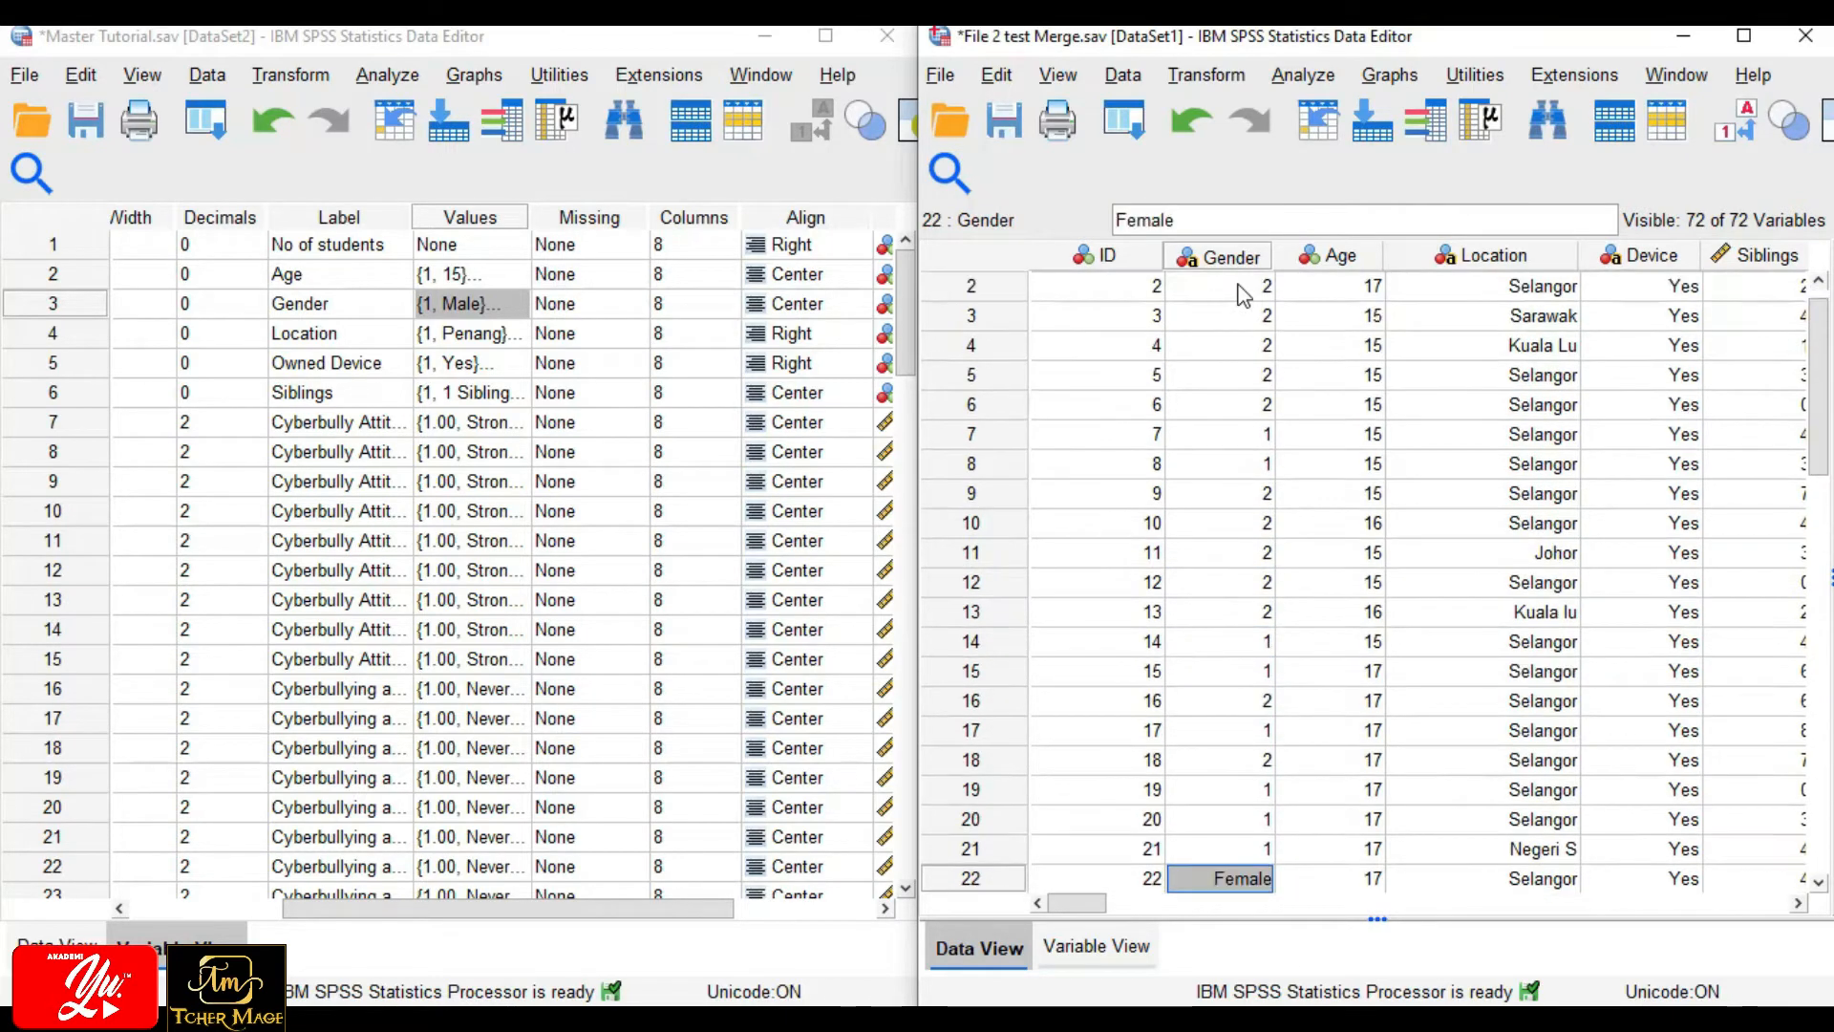
{"action": "type", "text": "2 2 2 1 "}
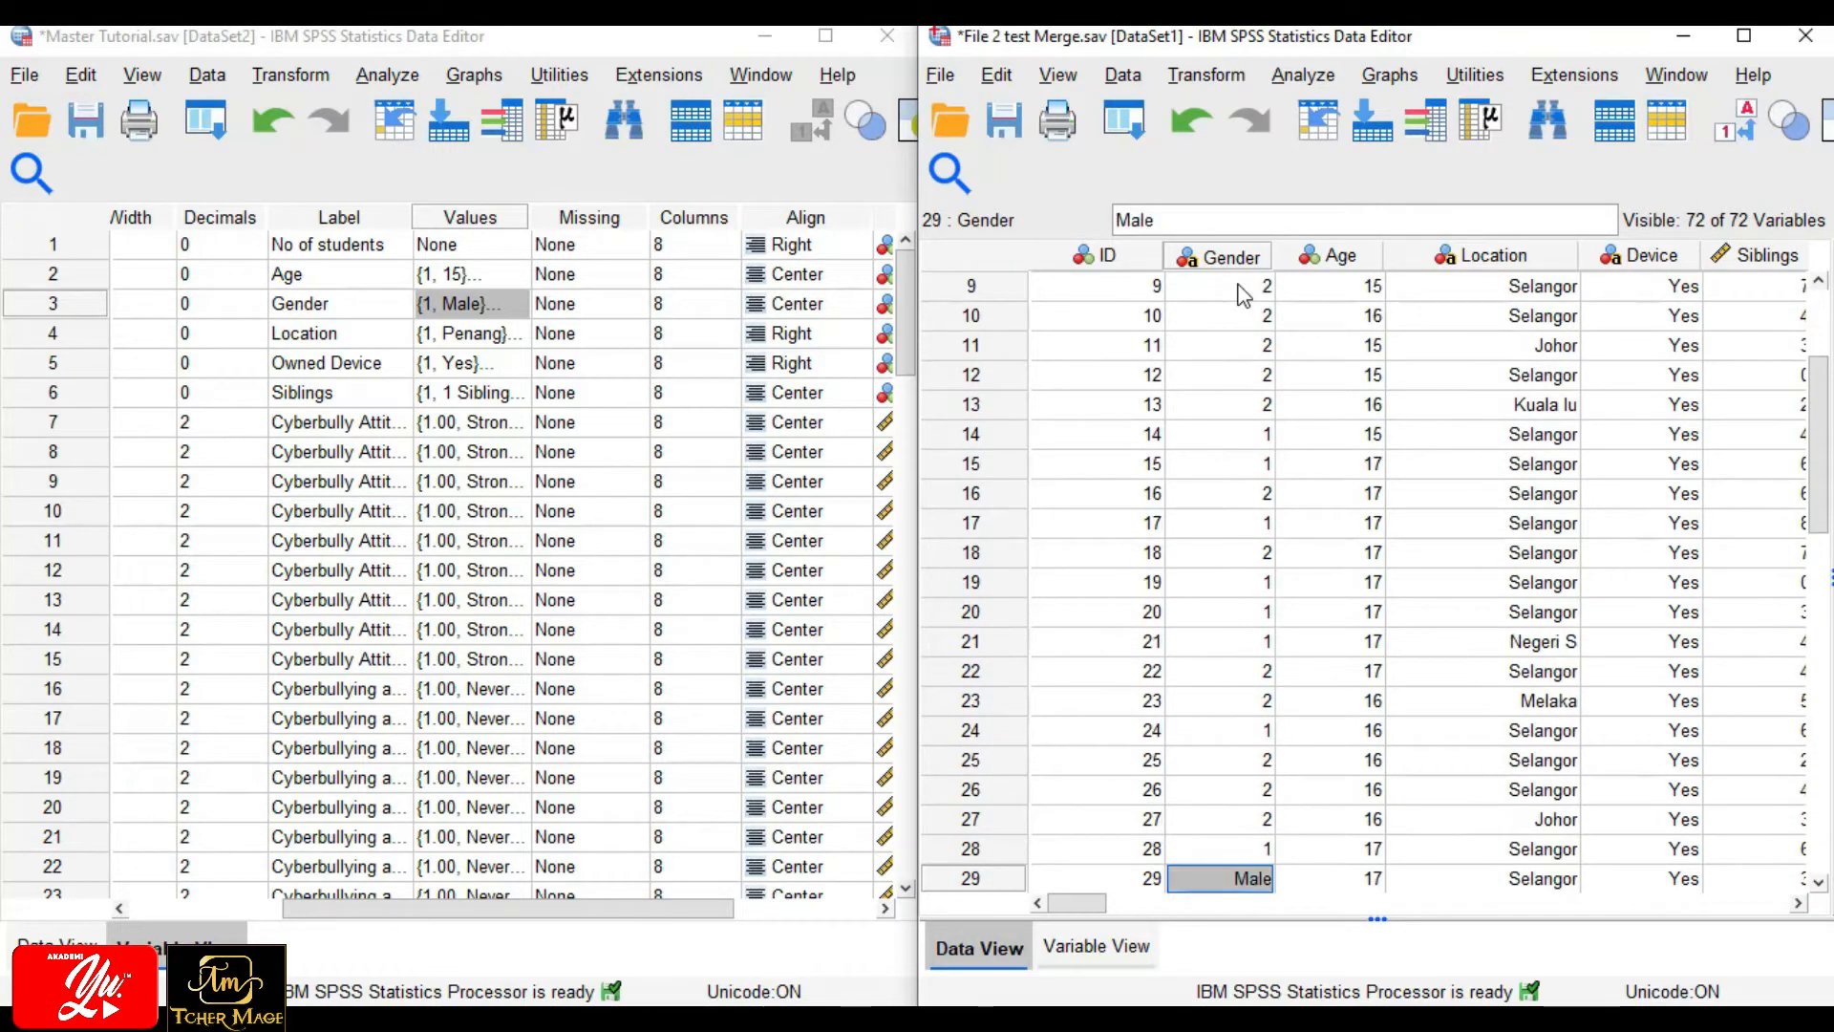
{"action": "type", "text": "1"}
{"action": "key", "text": "Return"}
{"action": "type", "text": "2"}
{"action": "key", "text": "Return"}
{"action": "type", "text": "2"}
{"action": "key", "text": "Return"}
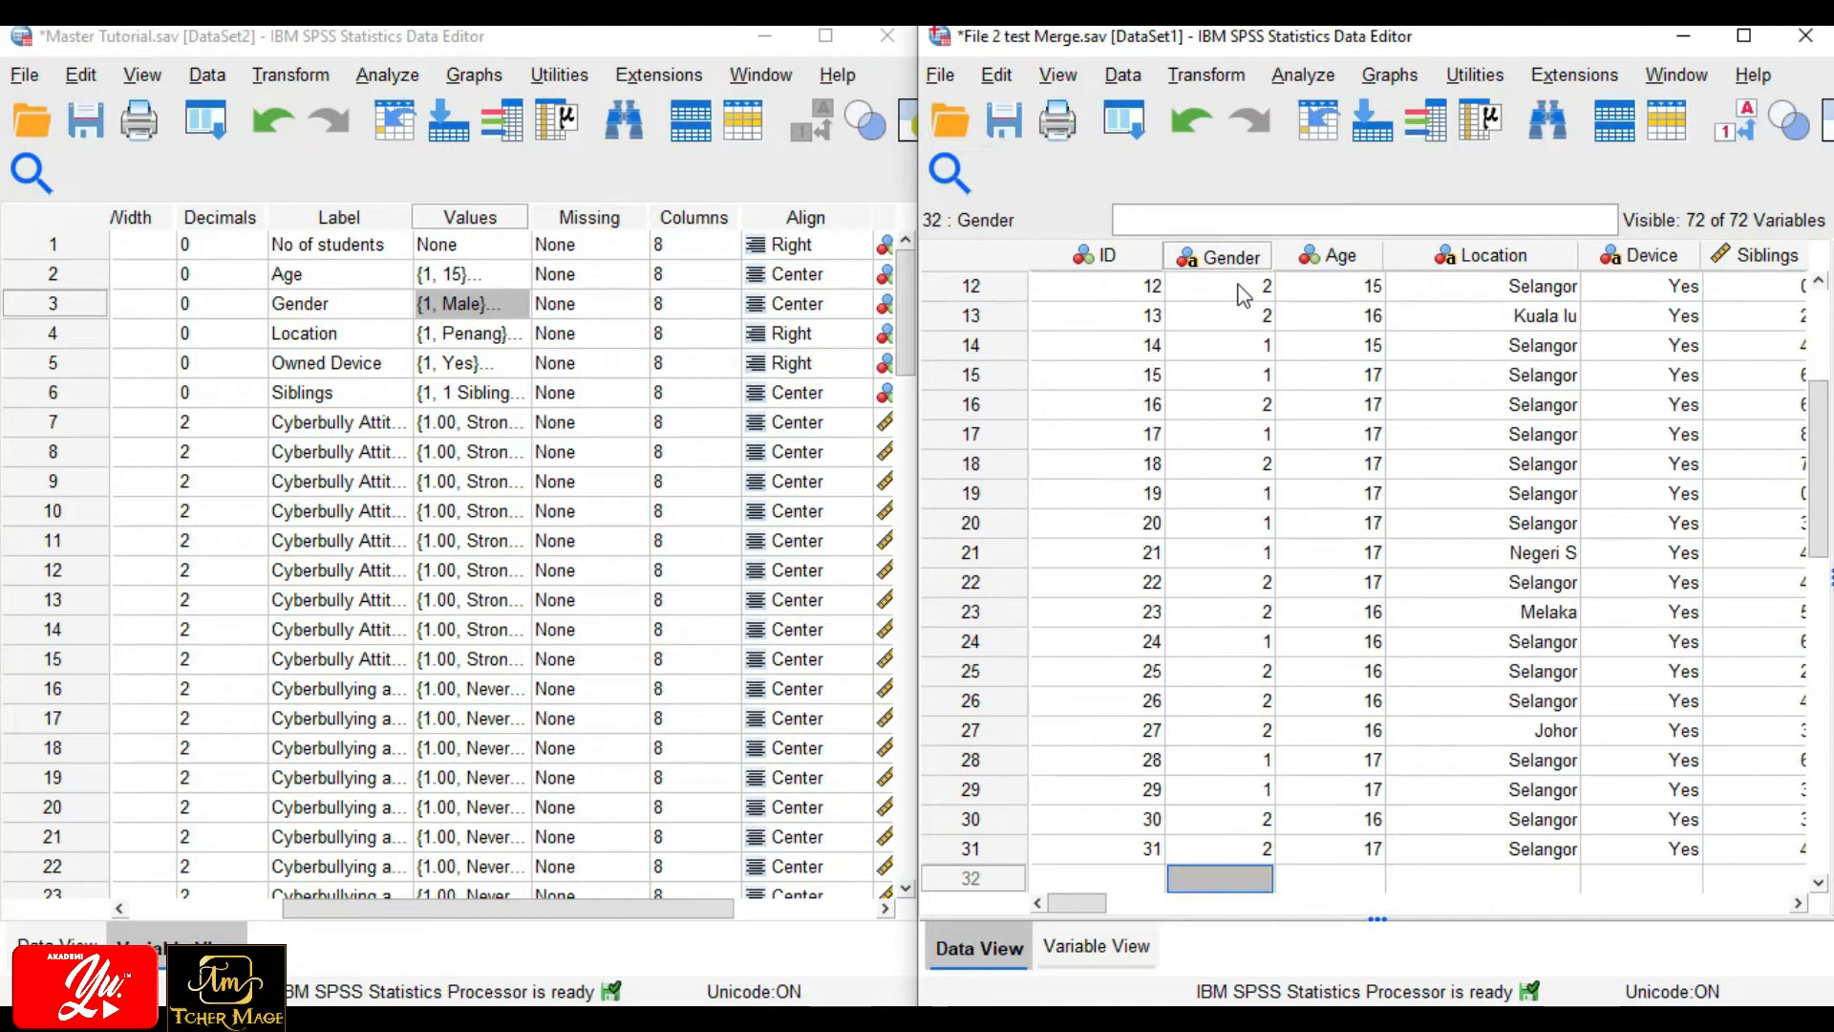
Recode Age for all 31 records in File 2 test Merge, entering 1 for 15, 2 for 16 and 3 for 17.
{"action": "scroll", "coordinate": [1533, 783], "scroll_direction": "up", "scroll_amount": 4}
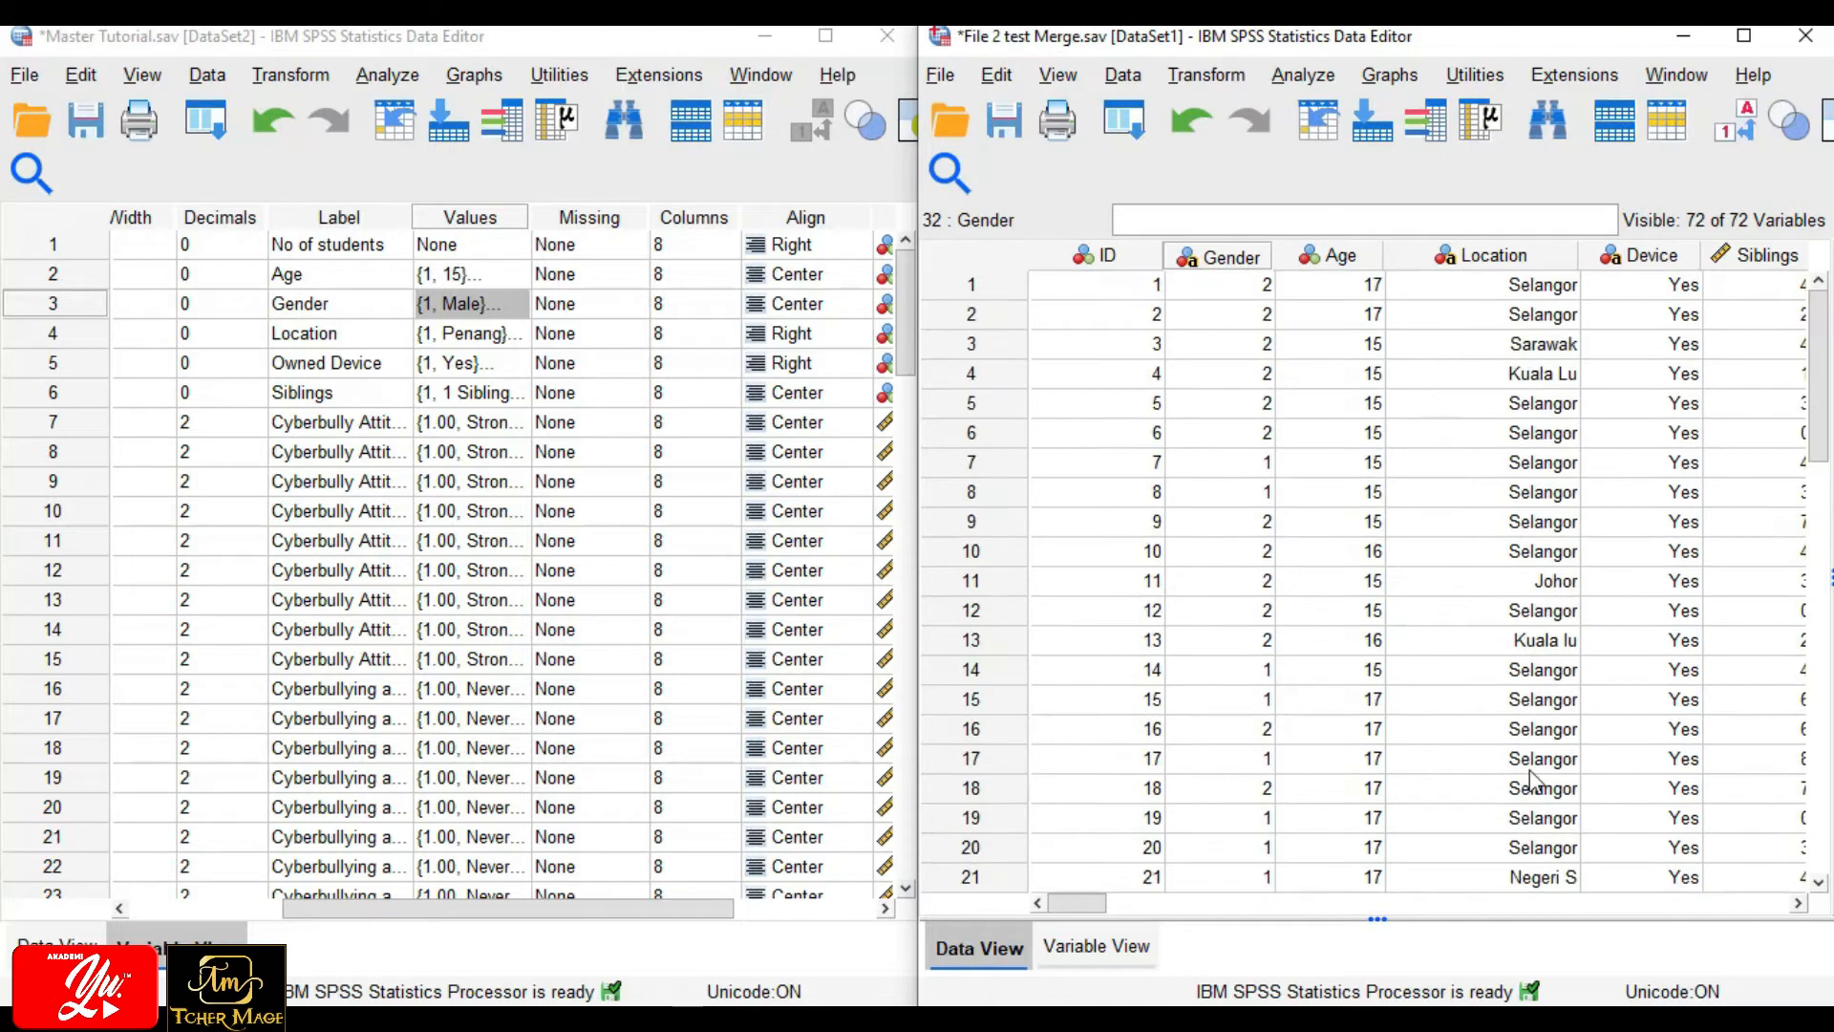
{"action": "left_click", "coordinate": [1319, 287]}
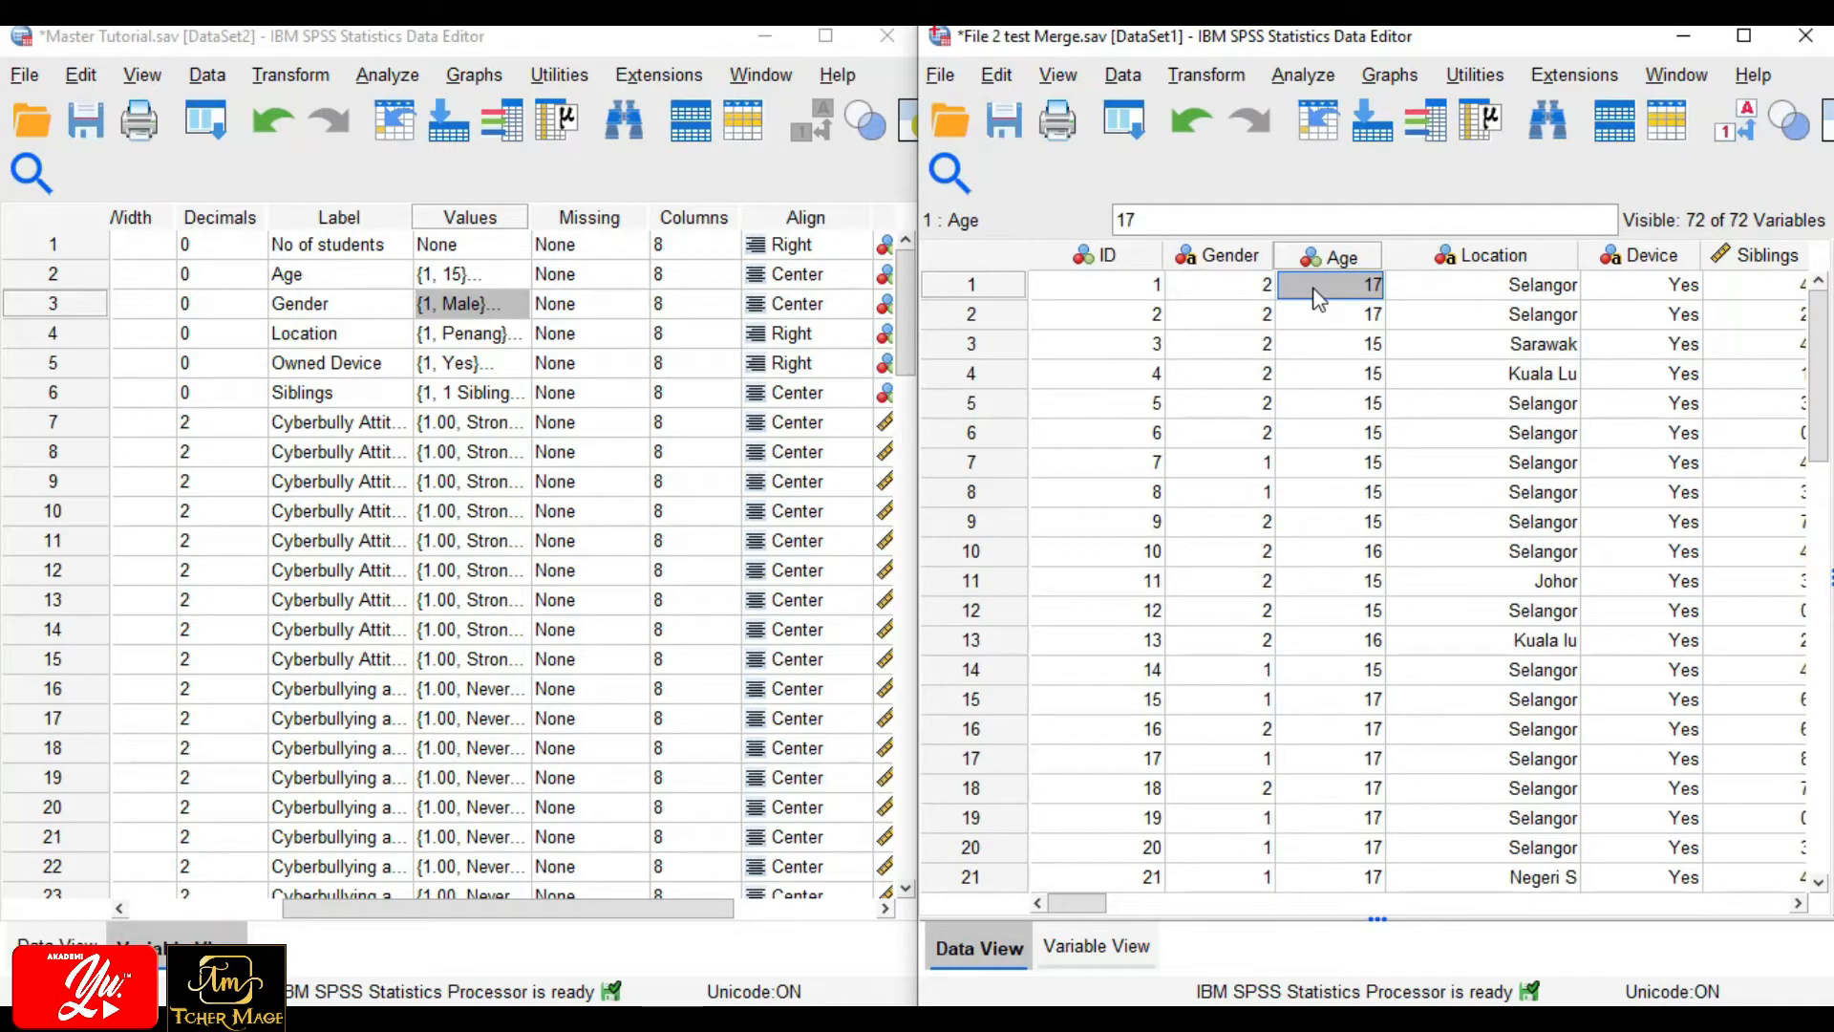
{"action": "left_click", "coordinate": [497, 274]}
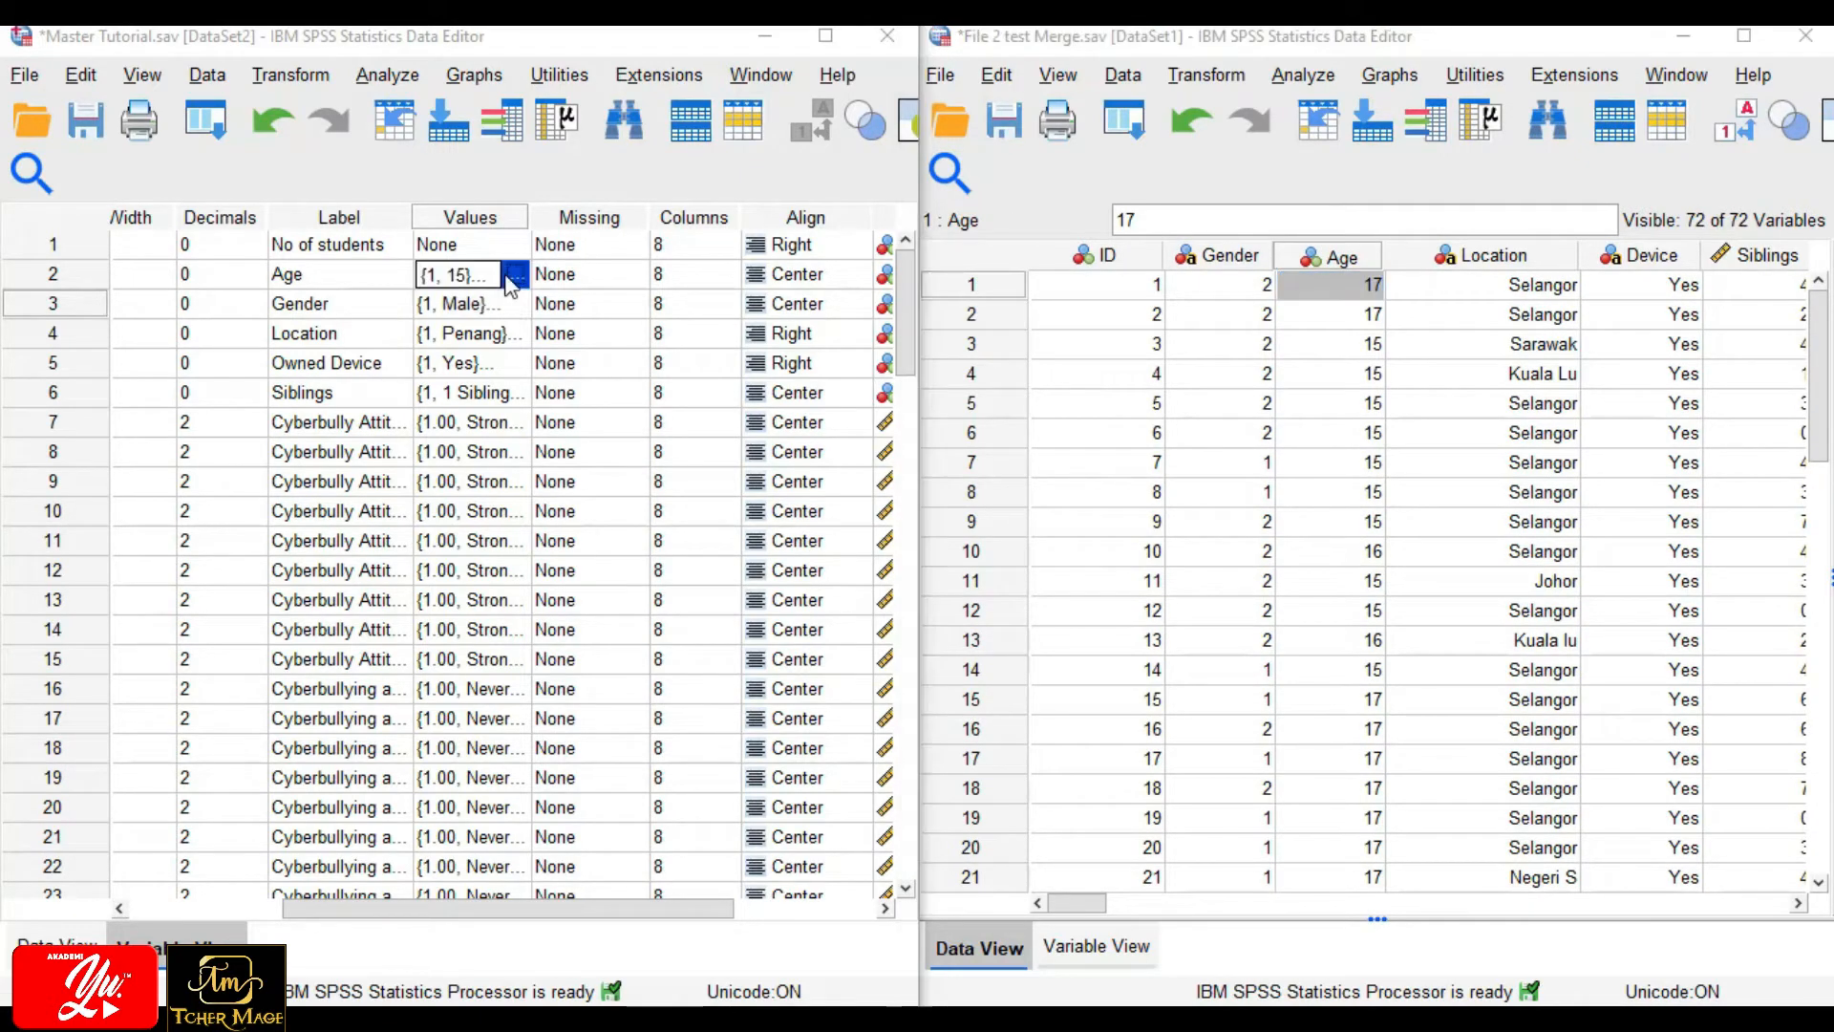
{"action": "left_click", "coordinate": [1378, 294]}
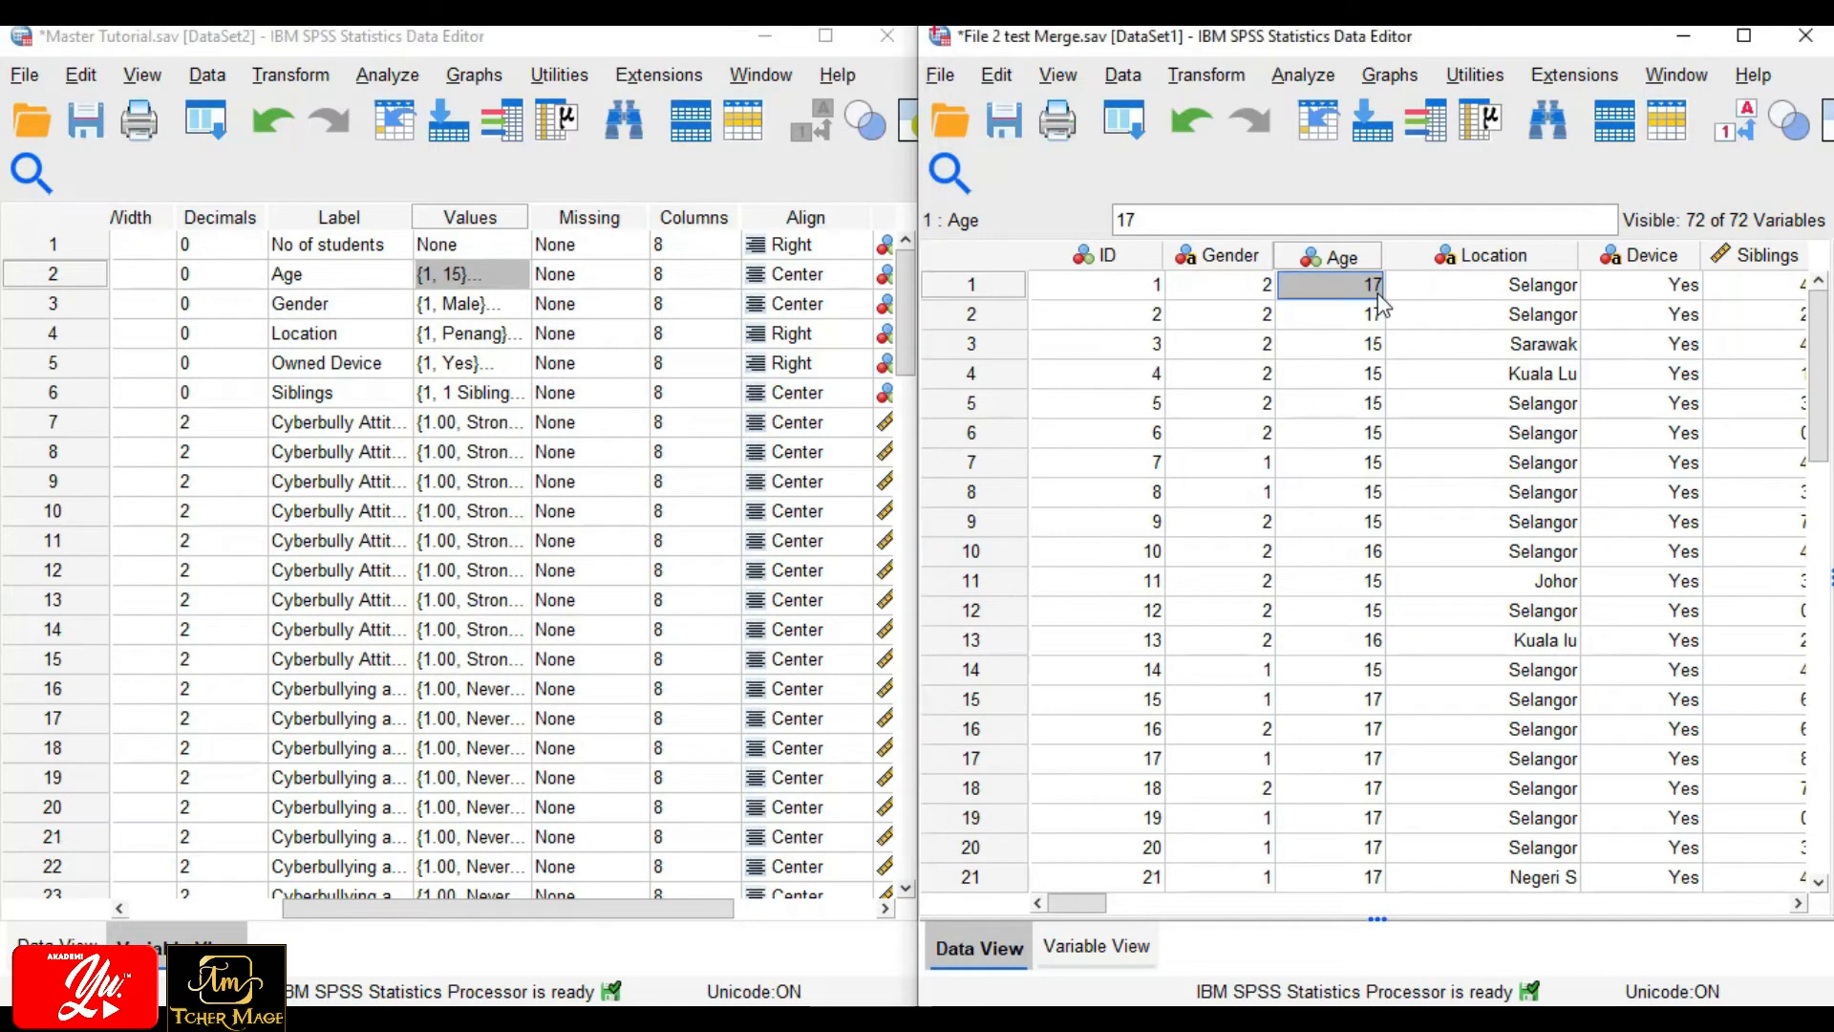
{"action": "key", "text": "Down"}
{"action": "key", "text": "Down"}
{"action": "key", "text": "Down"}
{"action": "key", "text": "Down"}
{"action": "key", "text": "Down"}
{"action": "key", "text": "Down"}
{"action": "key", "text": "Down"}
{"action": "key", "text": "Down"}
{"action": "key", "text": "Down"}
{"action": "type", "text": "2 "}
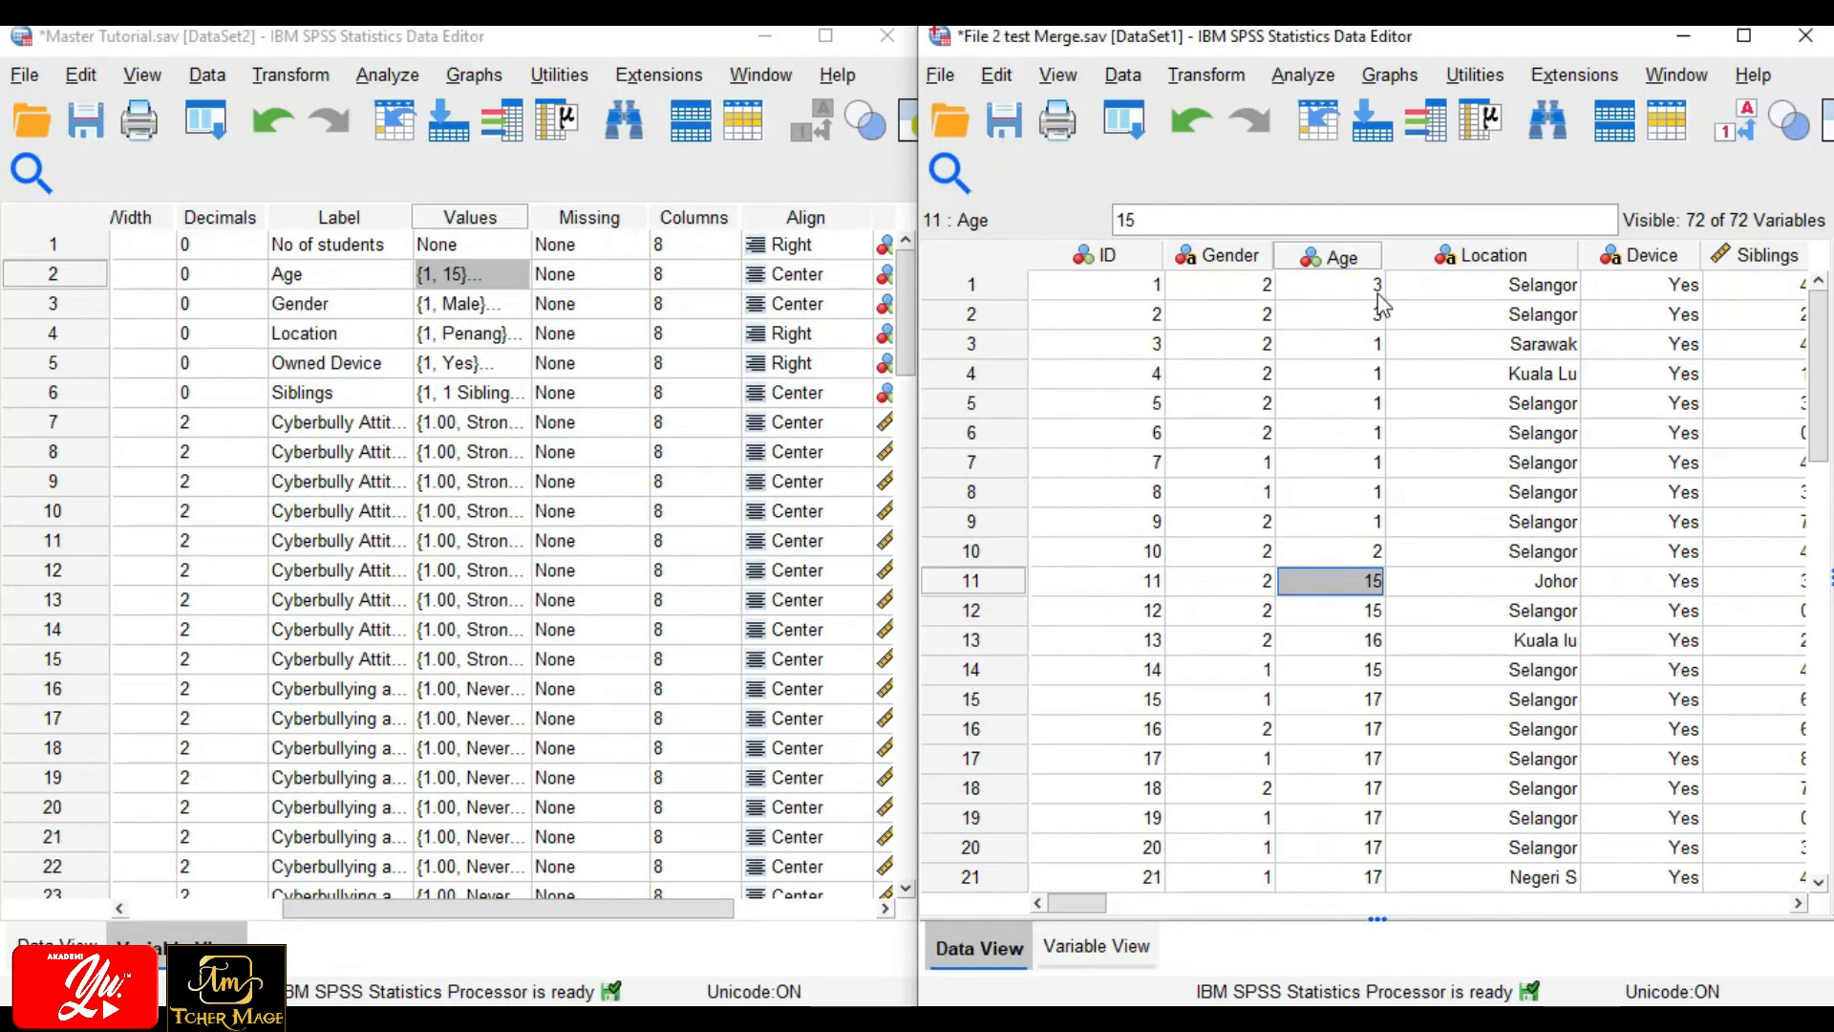
{"action": "type", "text": "1 1 2 1 3 3 3 3 3 3 3 3 "}
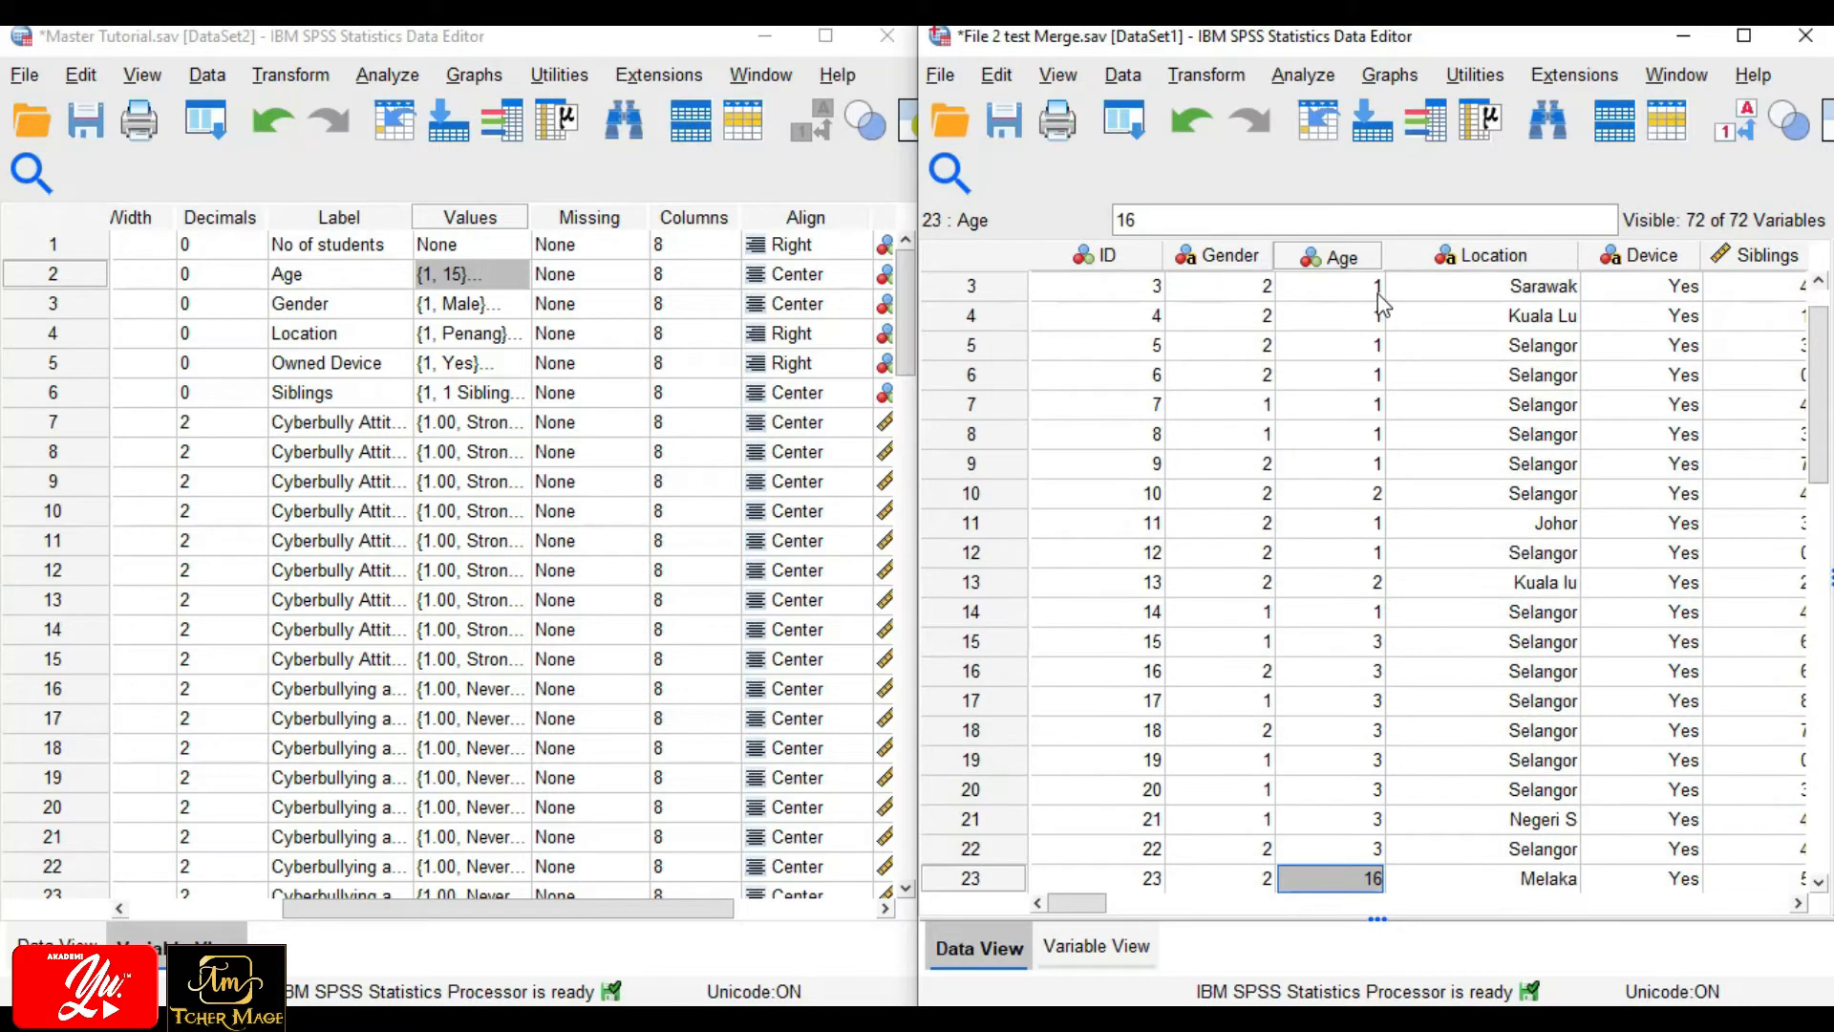
{"action": "type", "text": "2 2 2 2 2 3 3 2 3"}
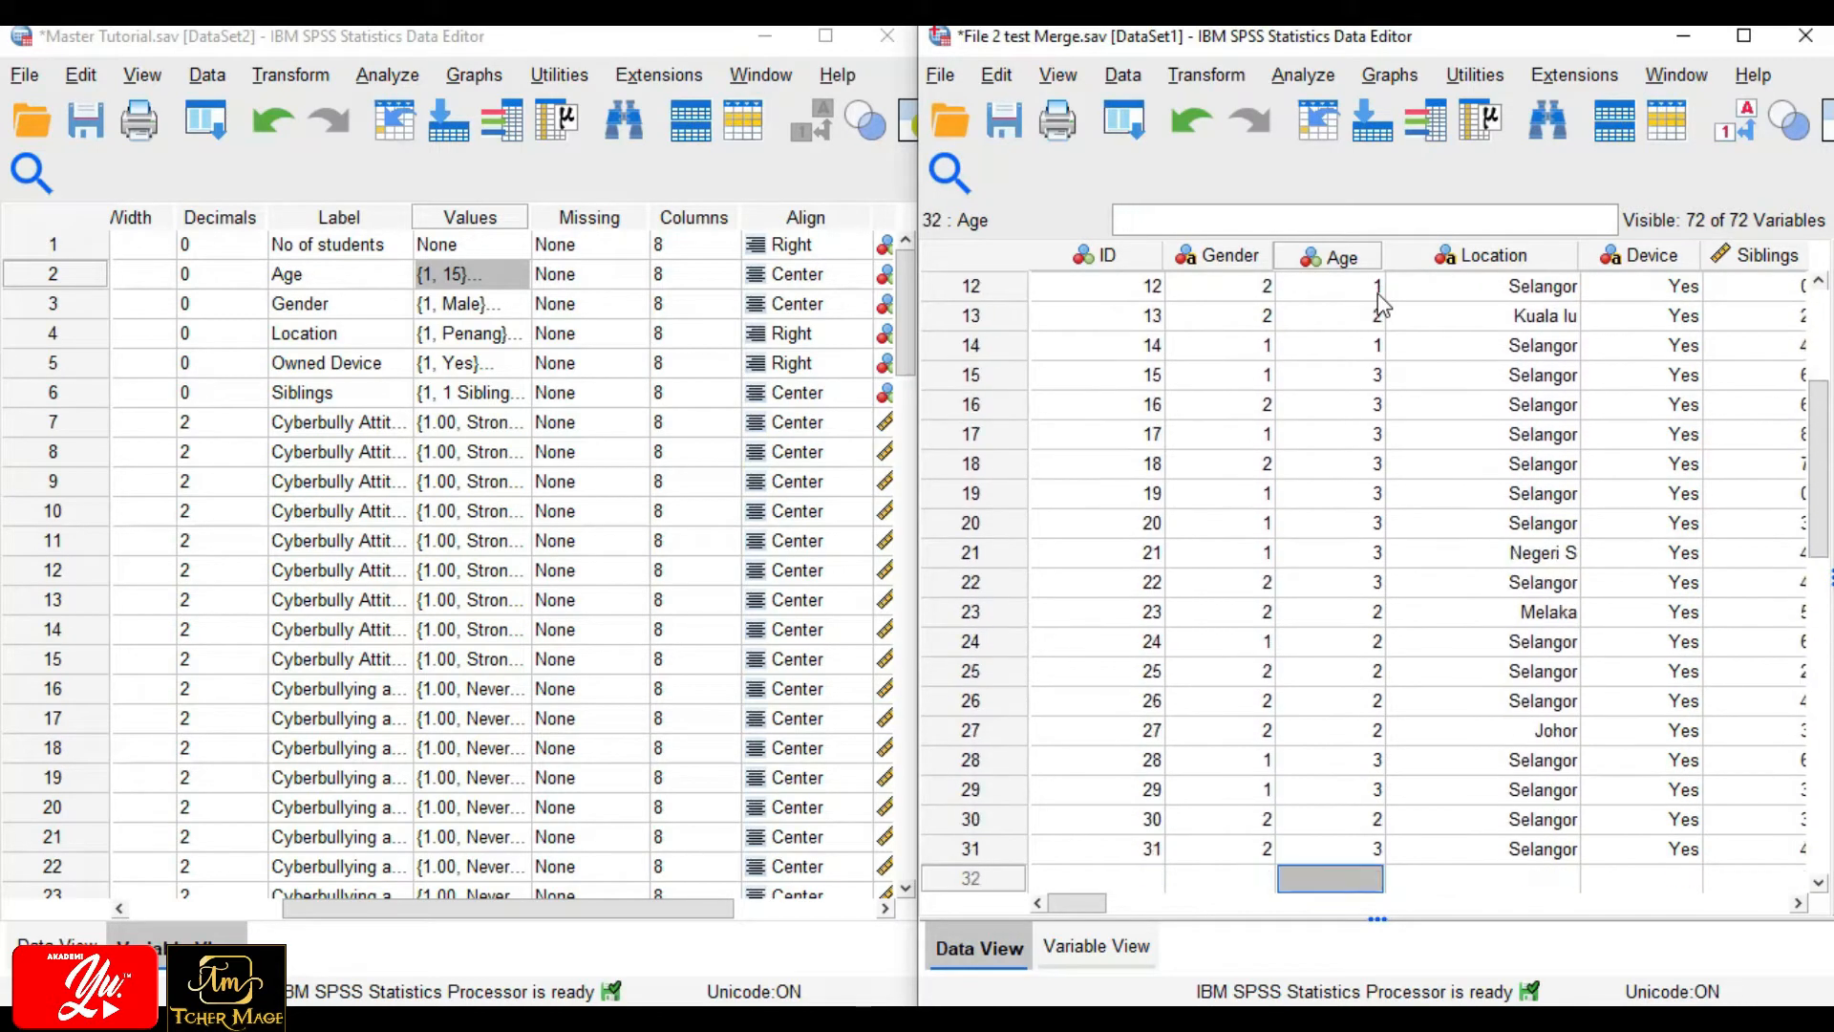
Check the value labels of Location in Master Tutorial against Location's variable definition in File 2 test Merge.
{"action": "scroll", "coordinate": [1377, 294], "scroll_direction": "up", "scroll_amount": 4}
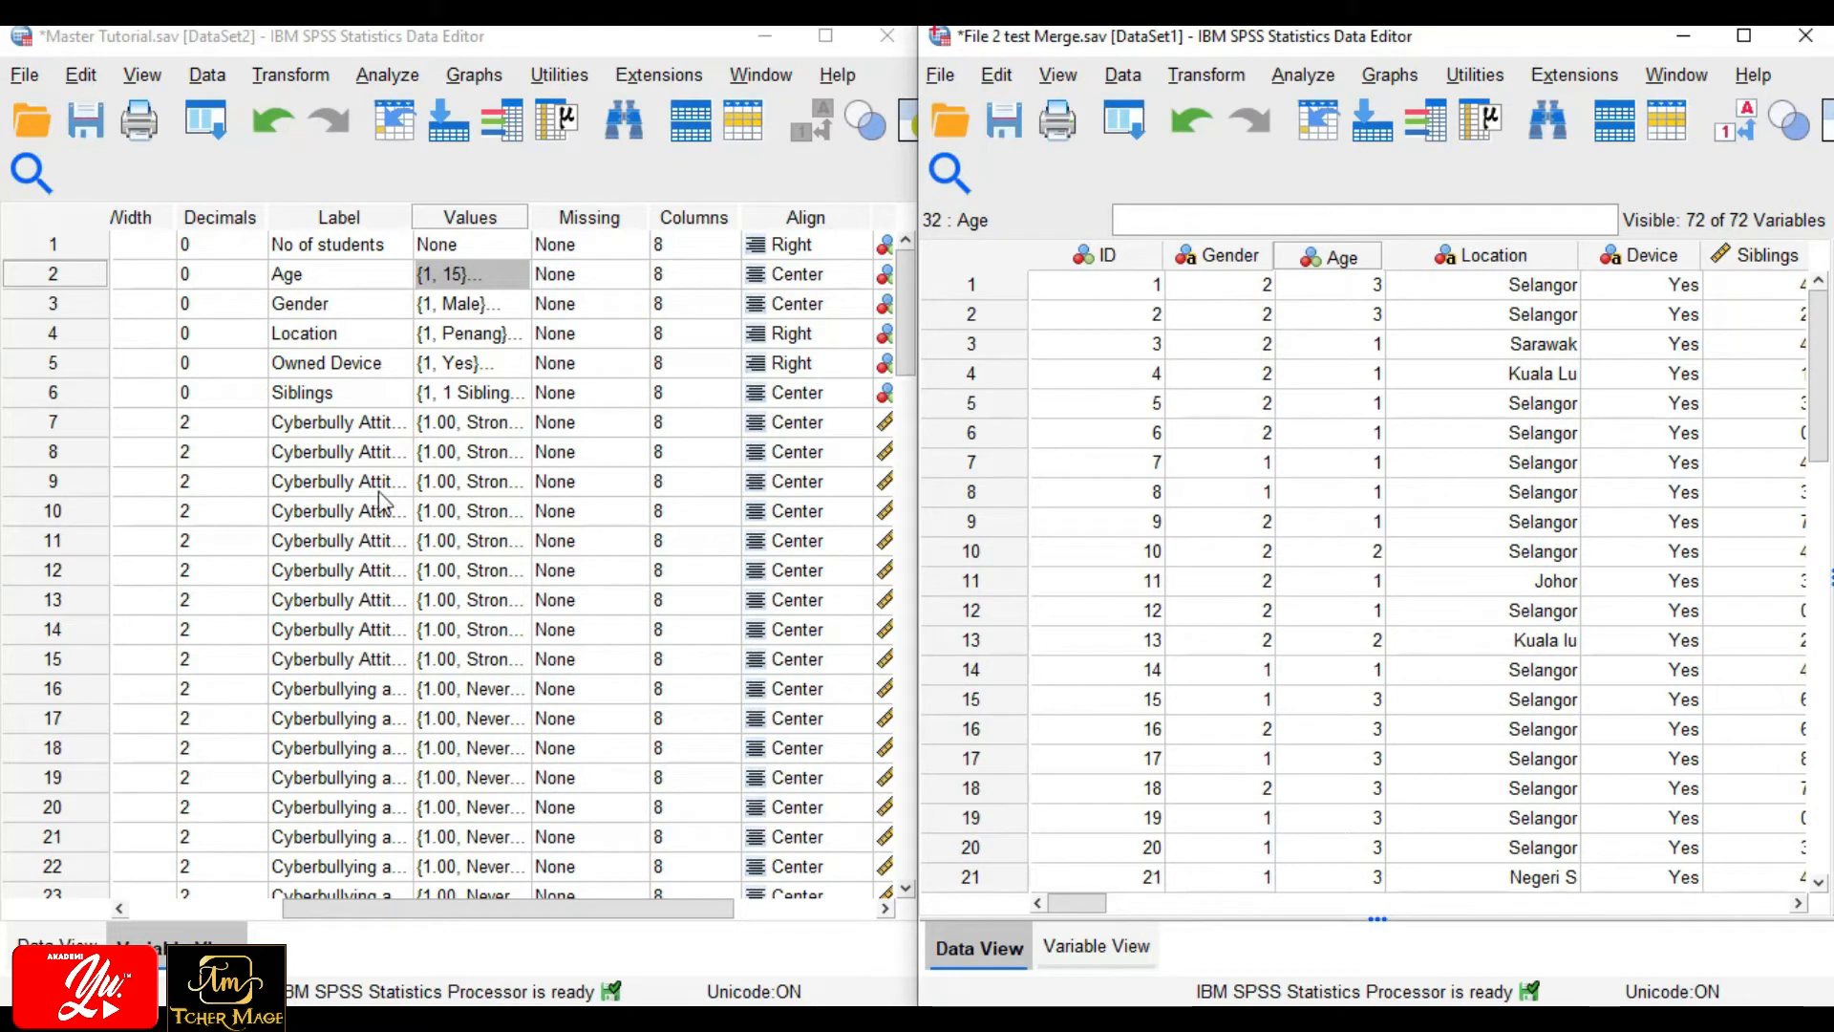
{"action": "left_click", "coordinate": [497, 341]}
{"action": "left_click", "coordinate": [497, 335]}
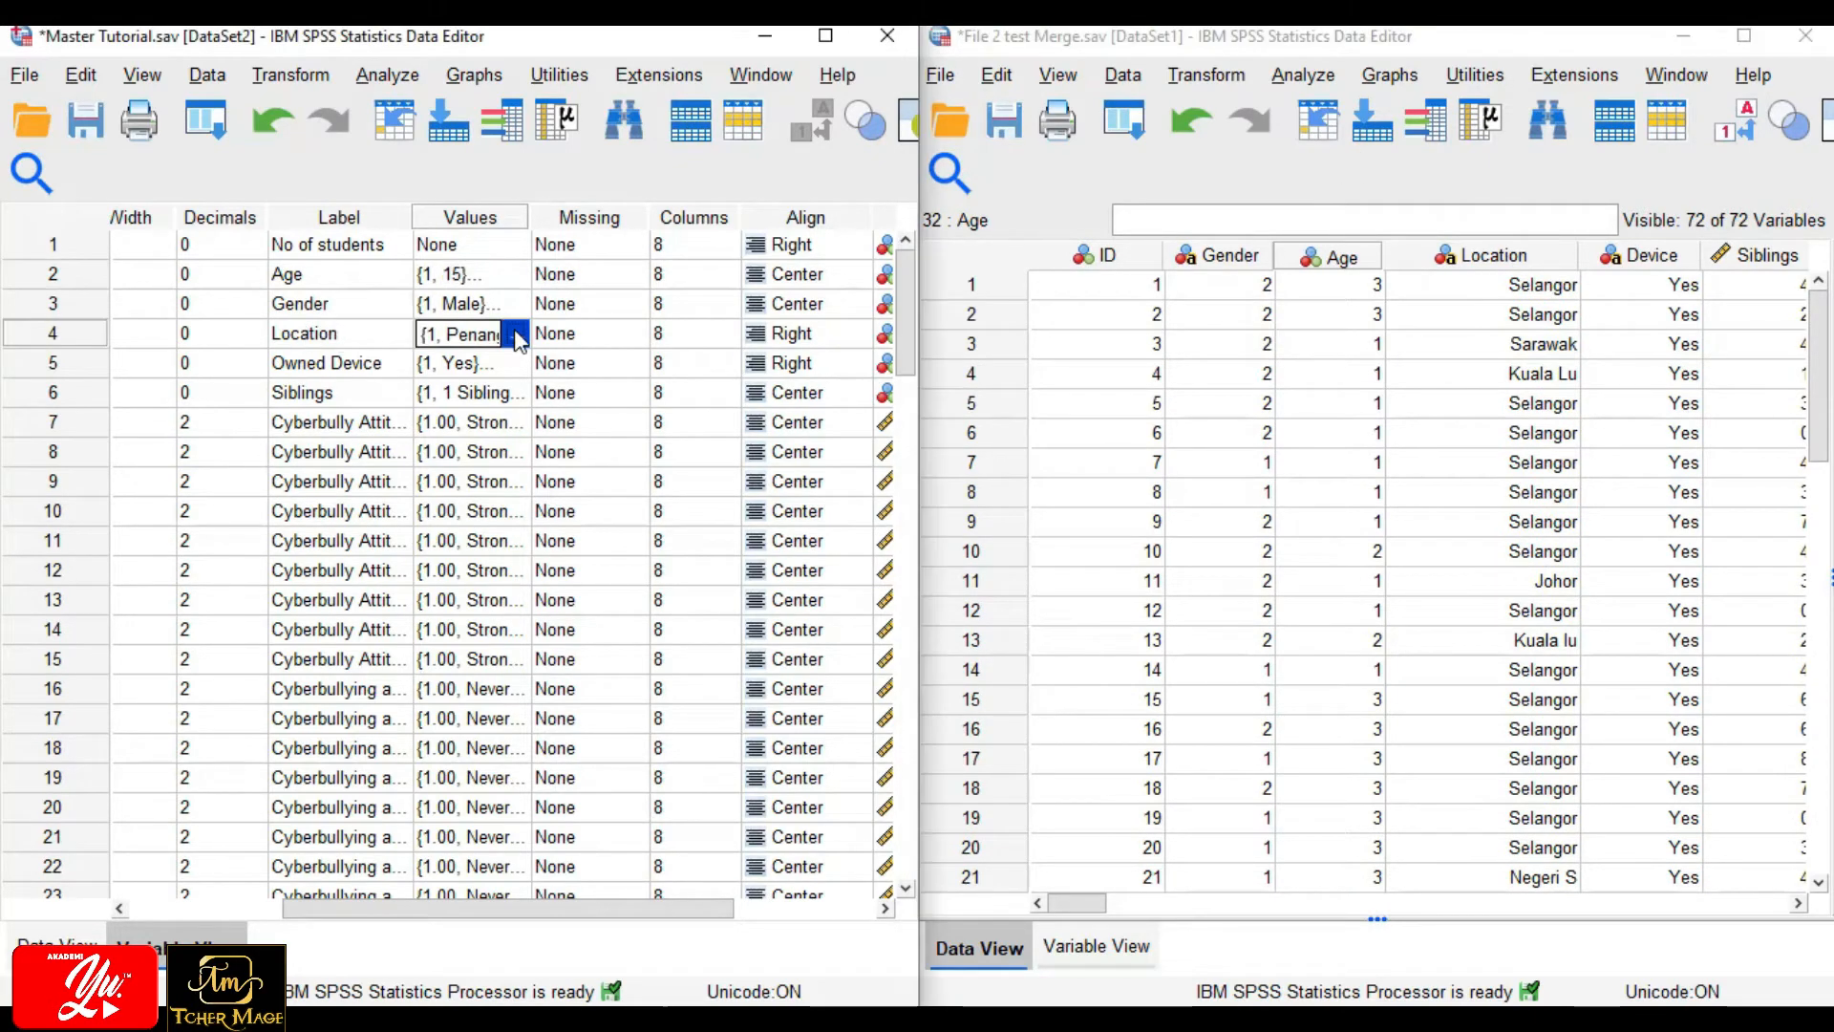
{"action": "left_click", "coordinate": [516, 334]}
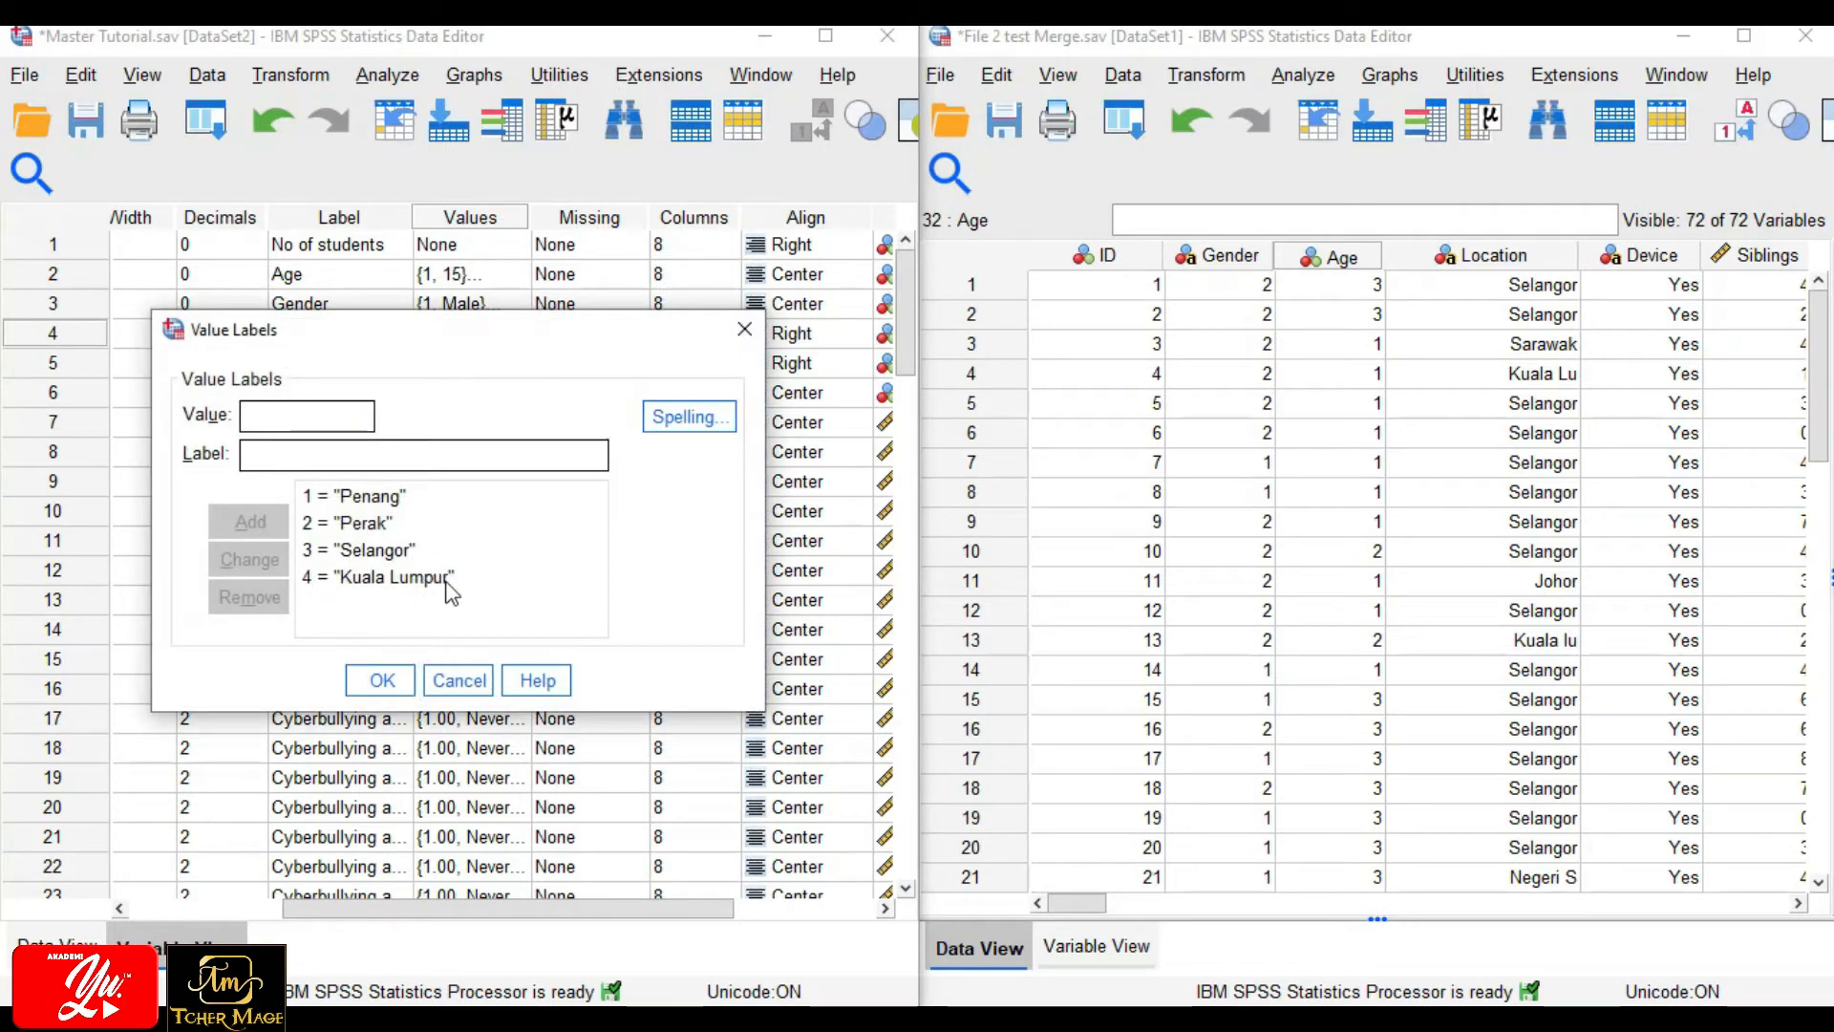
{"action": "left_click", "coordinate": [380, 680]}
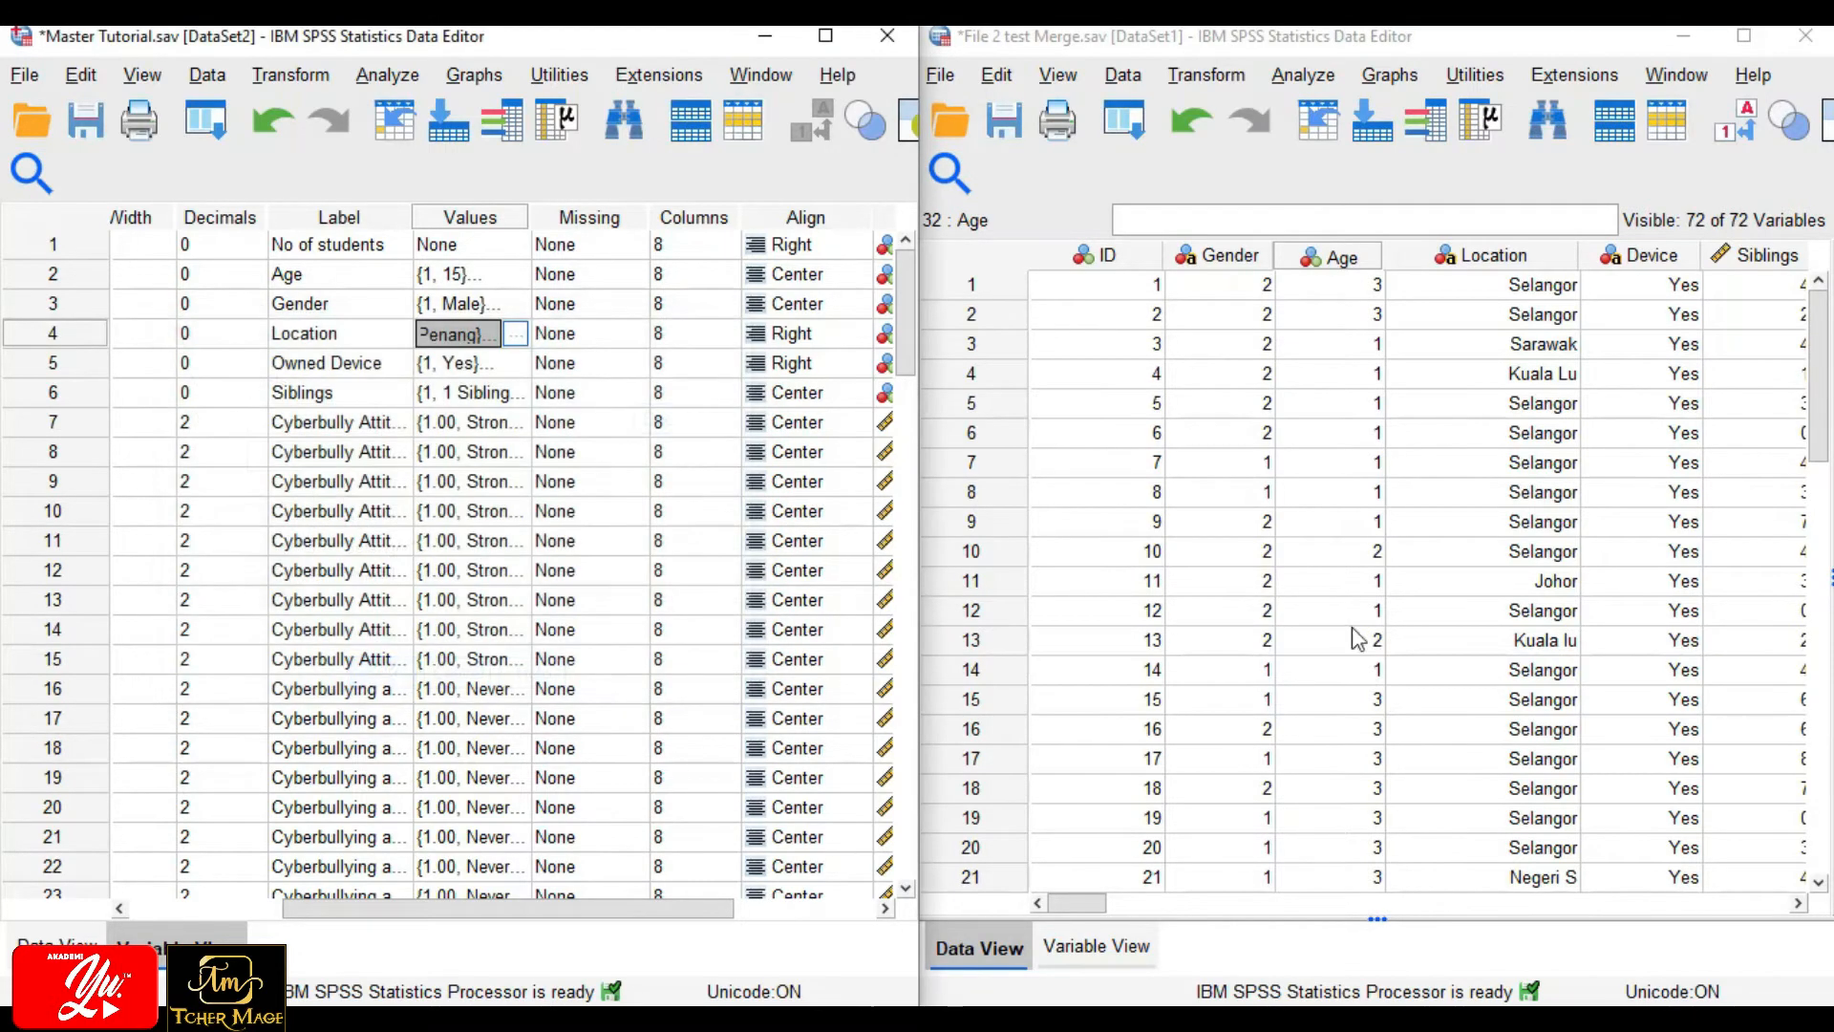
{"action": "left_click", "coordinate": [1124, 968]}
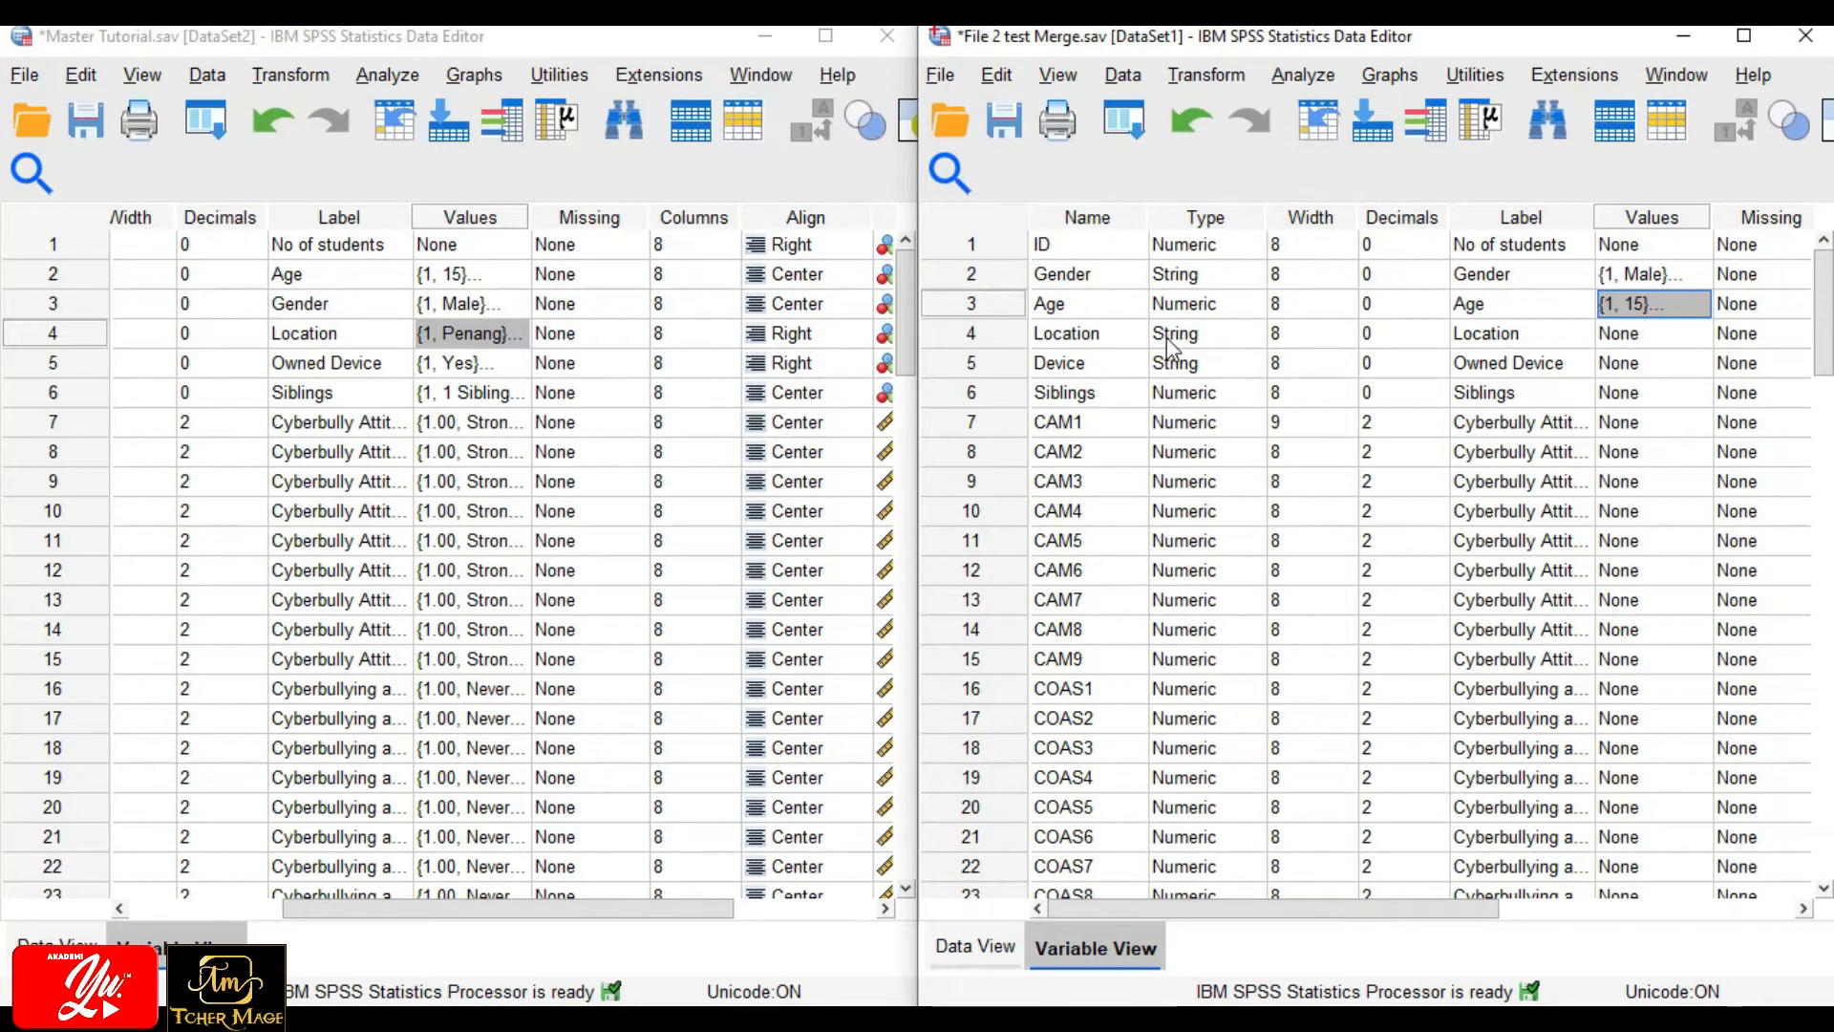
{"action": "left_click", "coordinate": [1626, 335]}
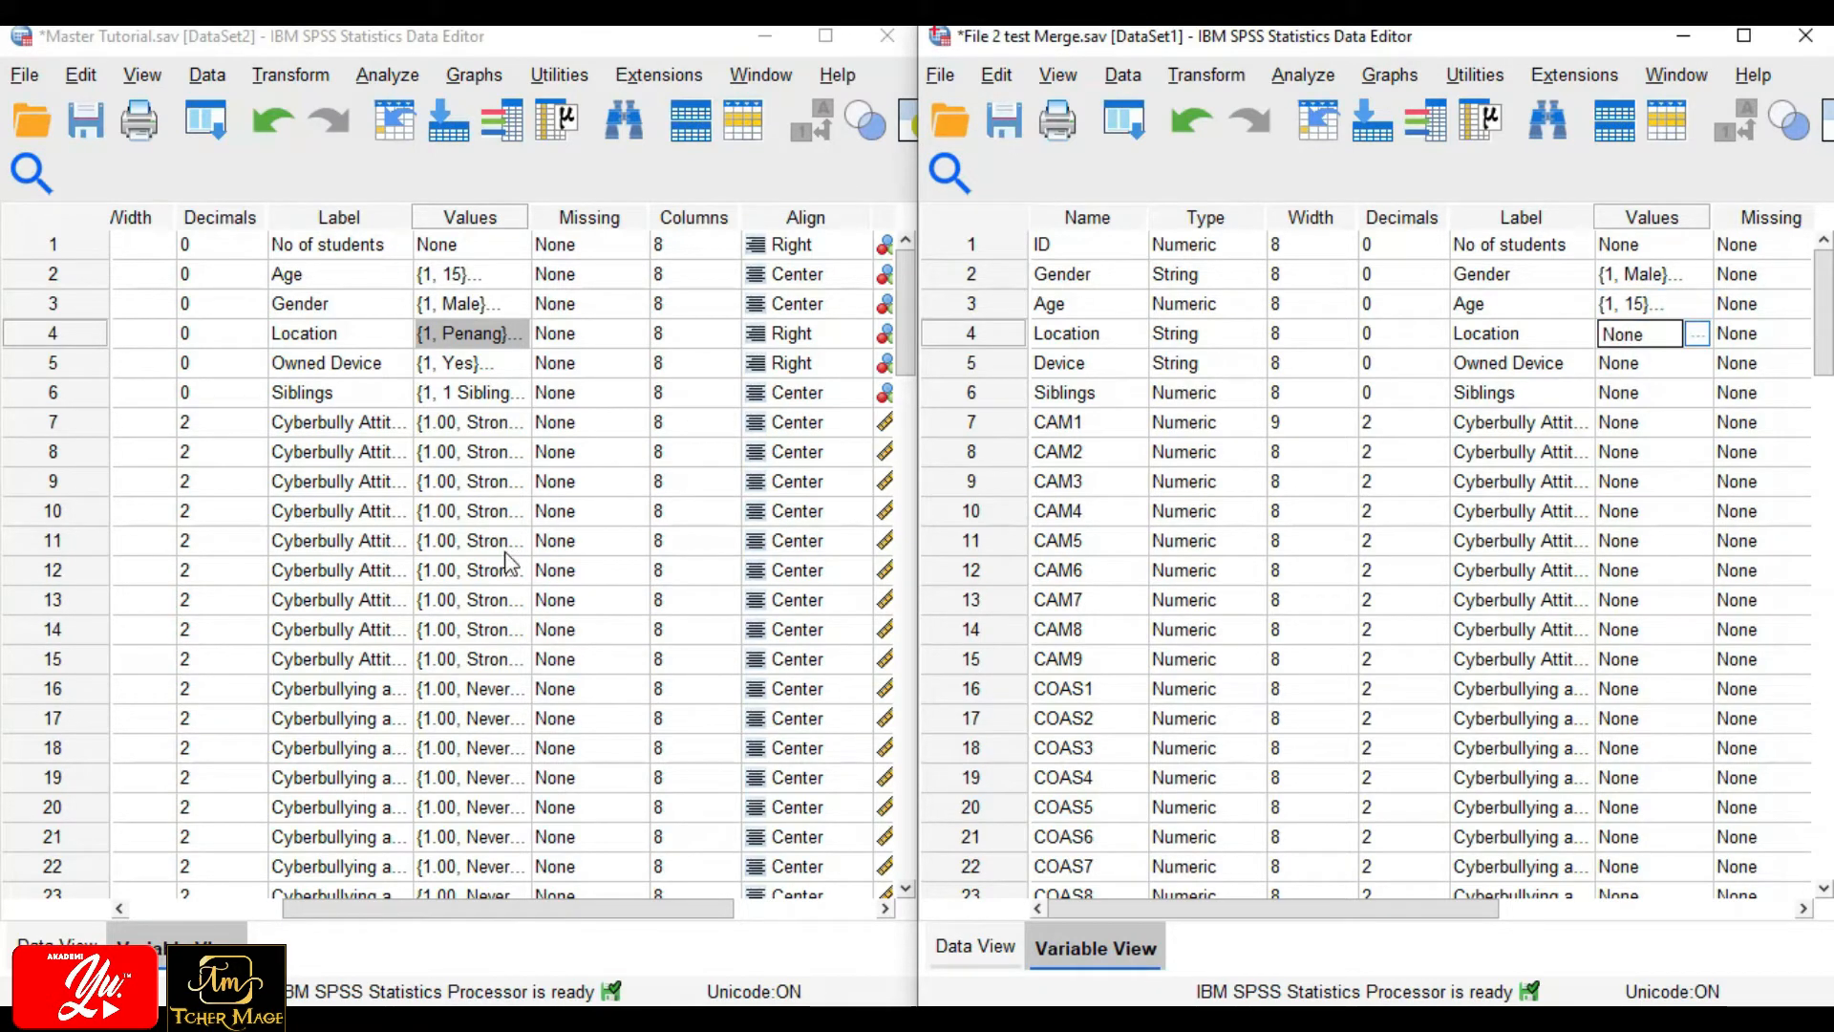
Compare the variable names of Master Tutorial and File 2 test Merge from Location through the Cyberbullying items.
{"action": "left_click", "coordinate": [58, 943]}
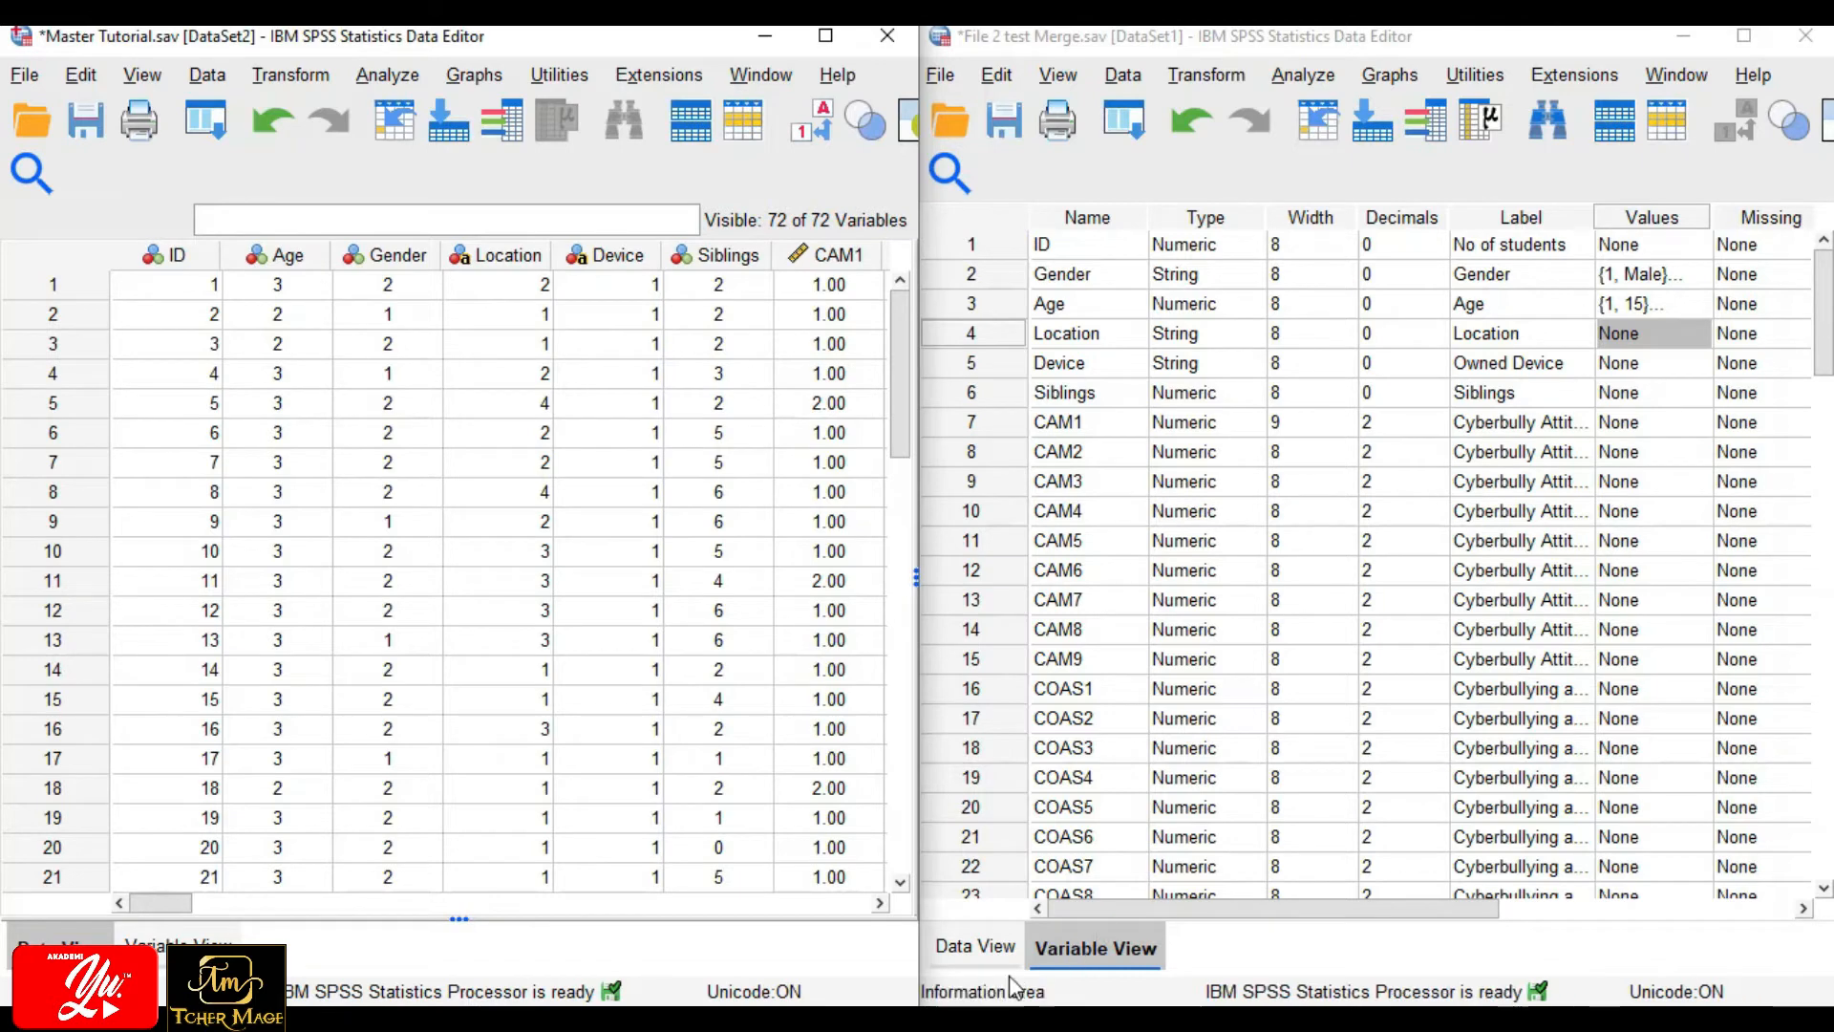
{"action": "left_click", "coordinate": [967, 947]}
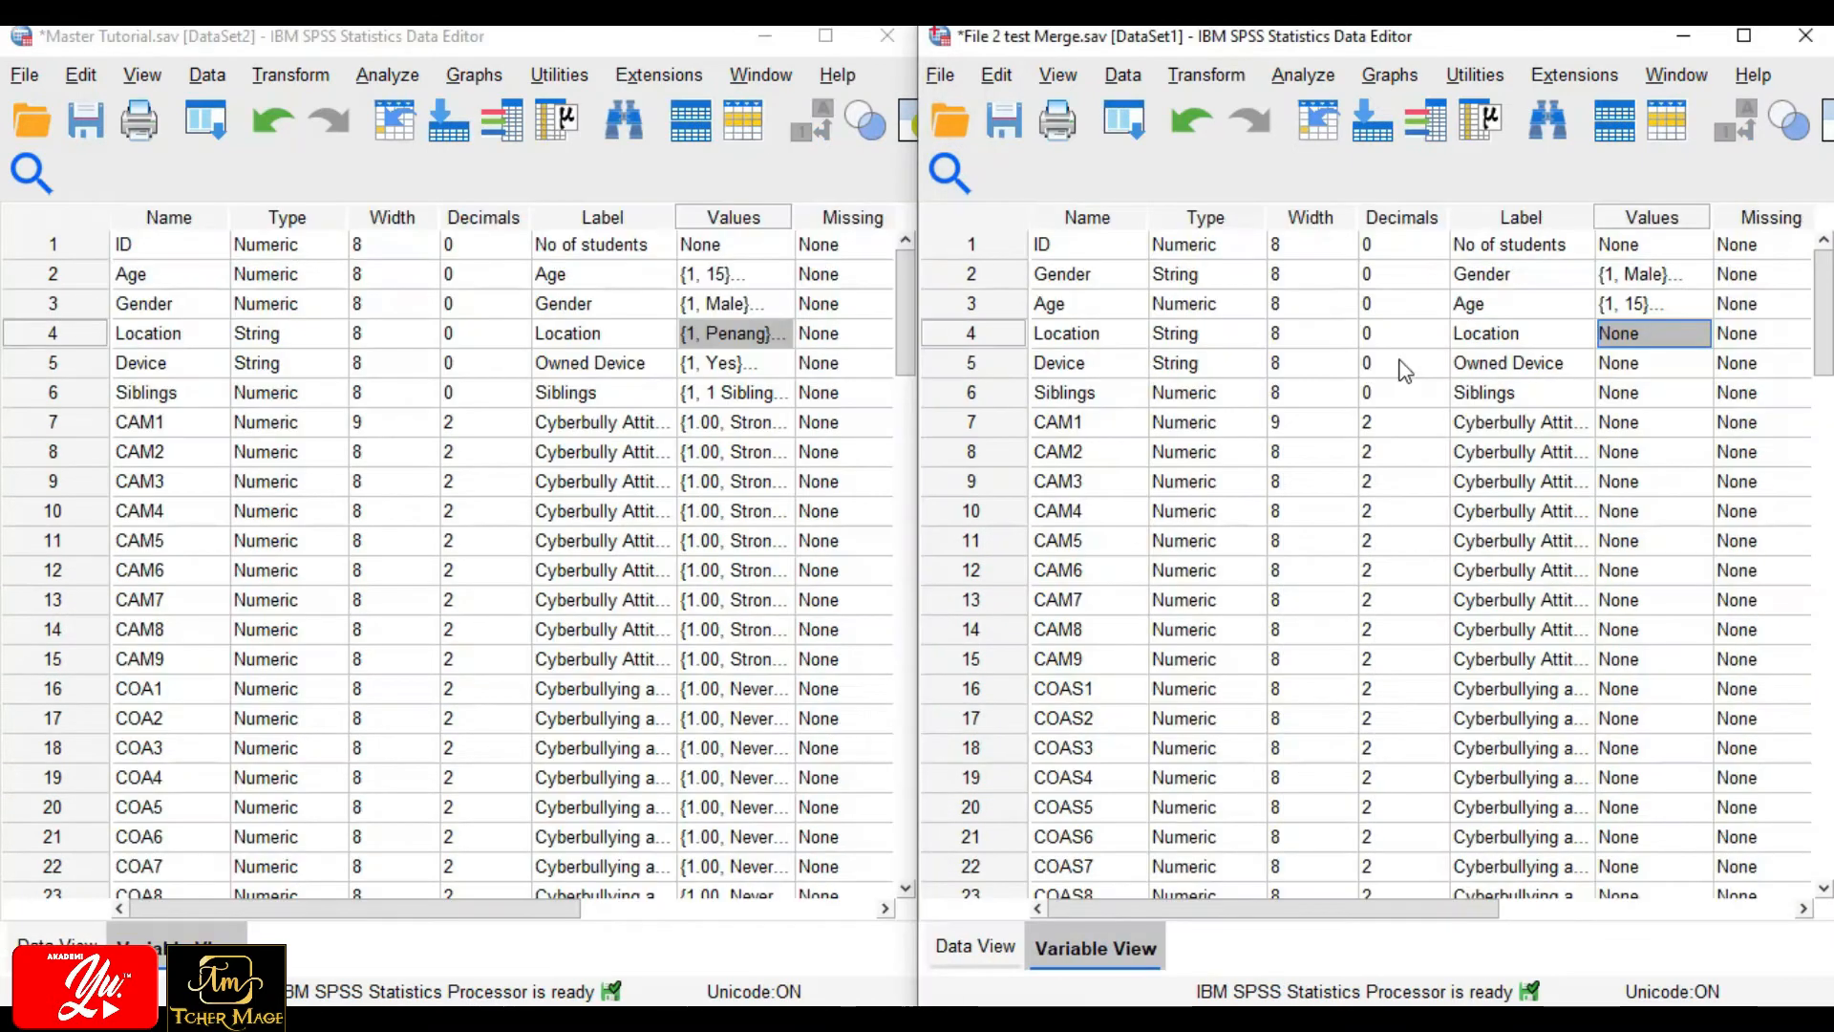
{"action": "scroll", "coordinate": [1405, 371], "scroll_direction": "down", "scroll_amount": 1}
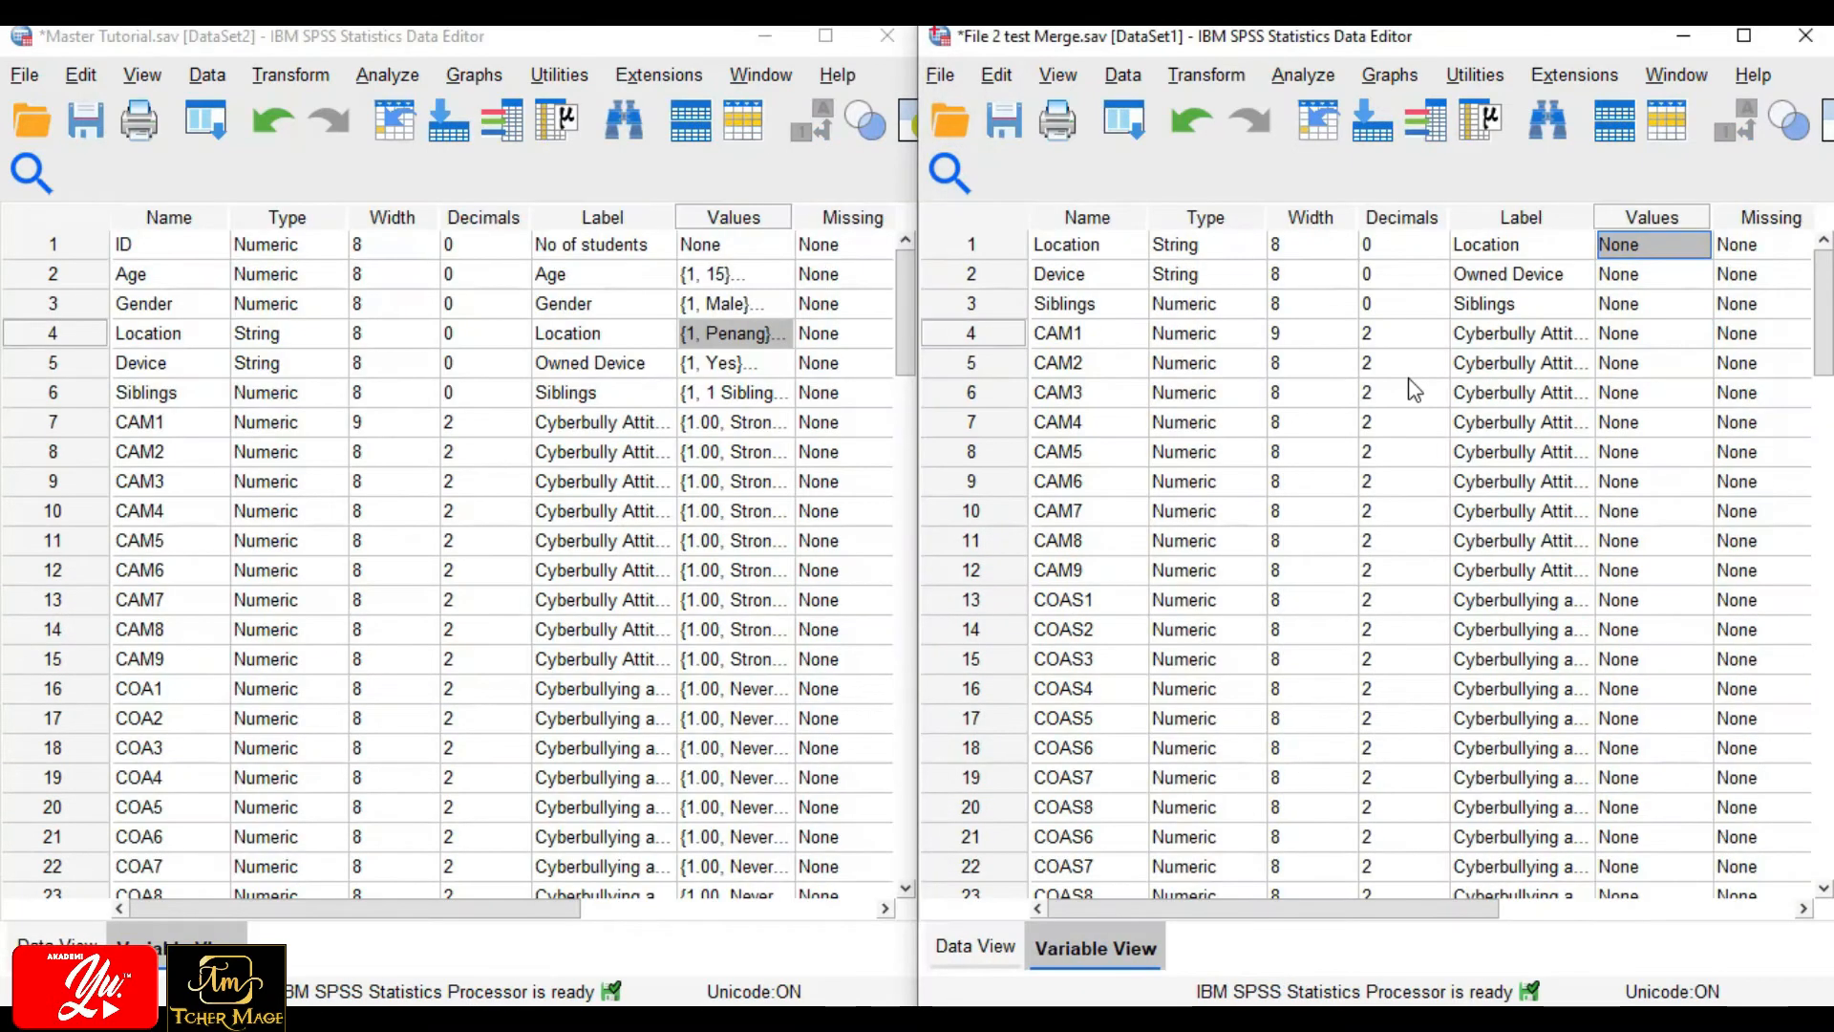
{"action": "scroll", "coordinate": [131, 451], "scroll_direction": "down", "scroll_amount": 1}
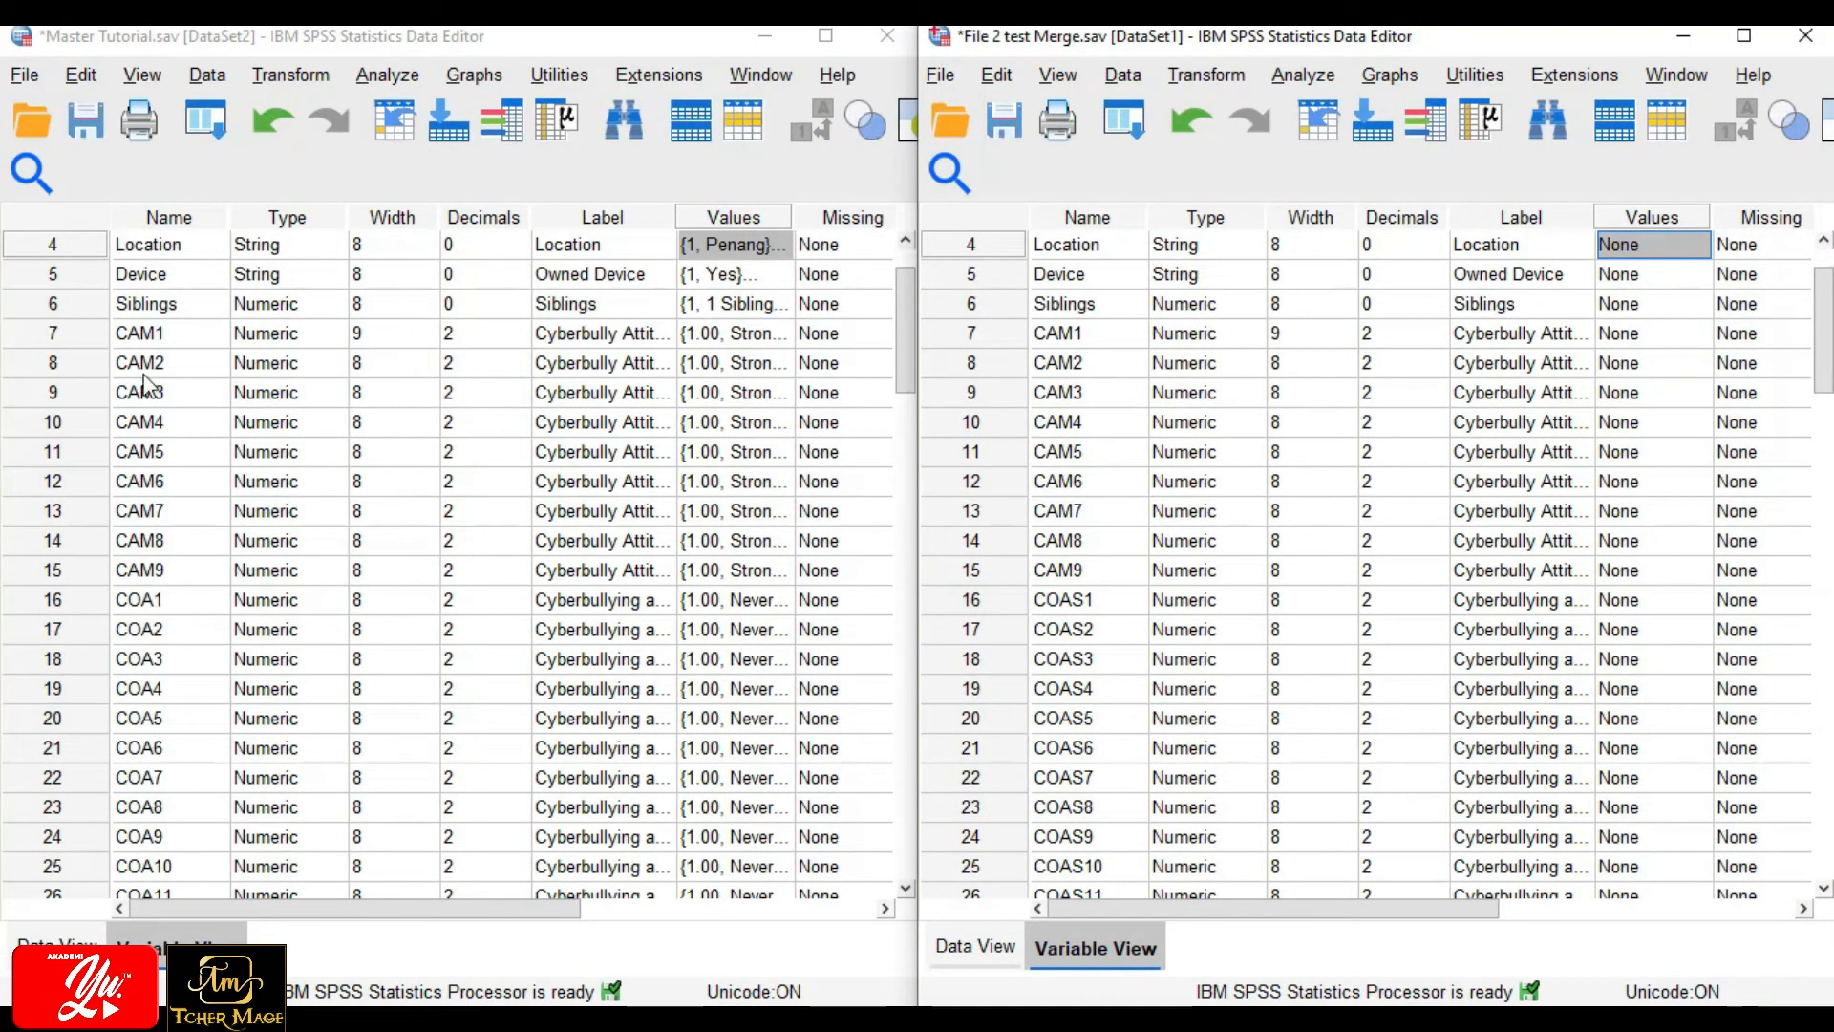
{"action": "scroll", "coordinate": [153, 603], "scroll_direction": "down", "scroll_amount": 1}
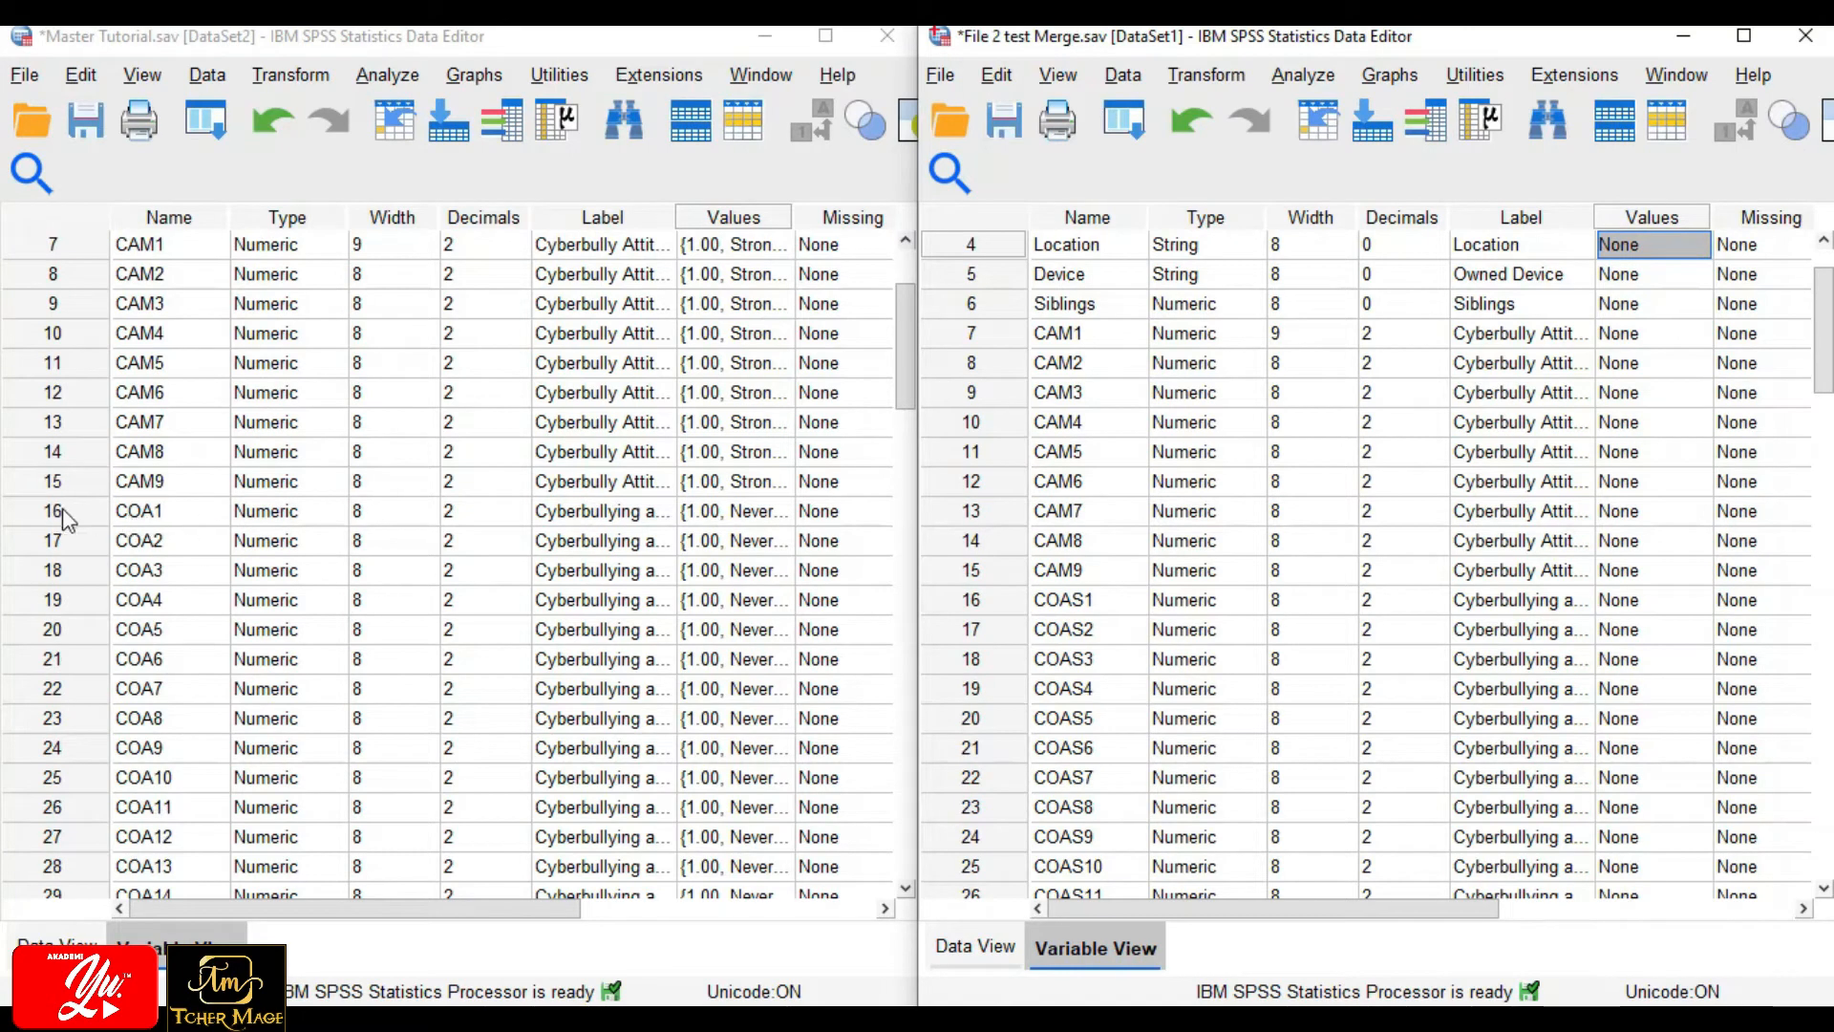
{"action": "scroll", "coordinate": [110, 521], "scroll_direction": "down", "scroll_amount": 1}
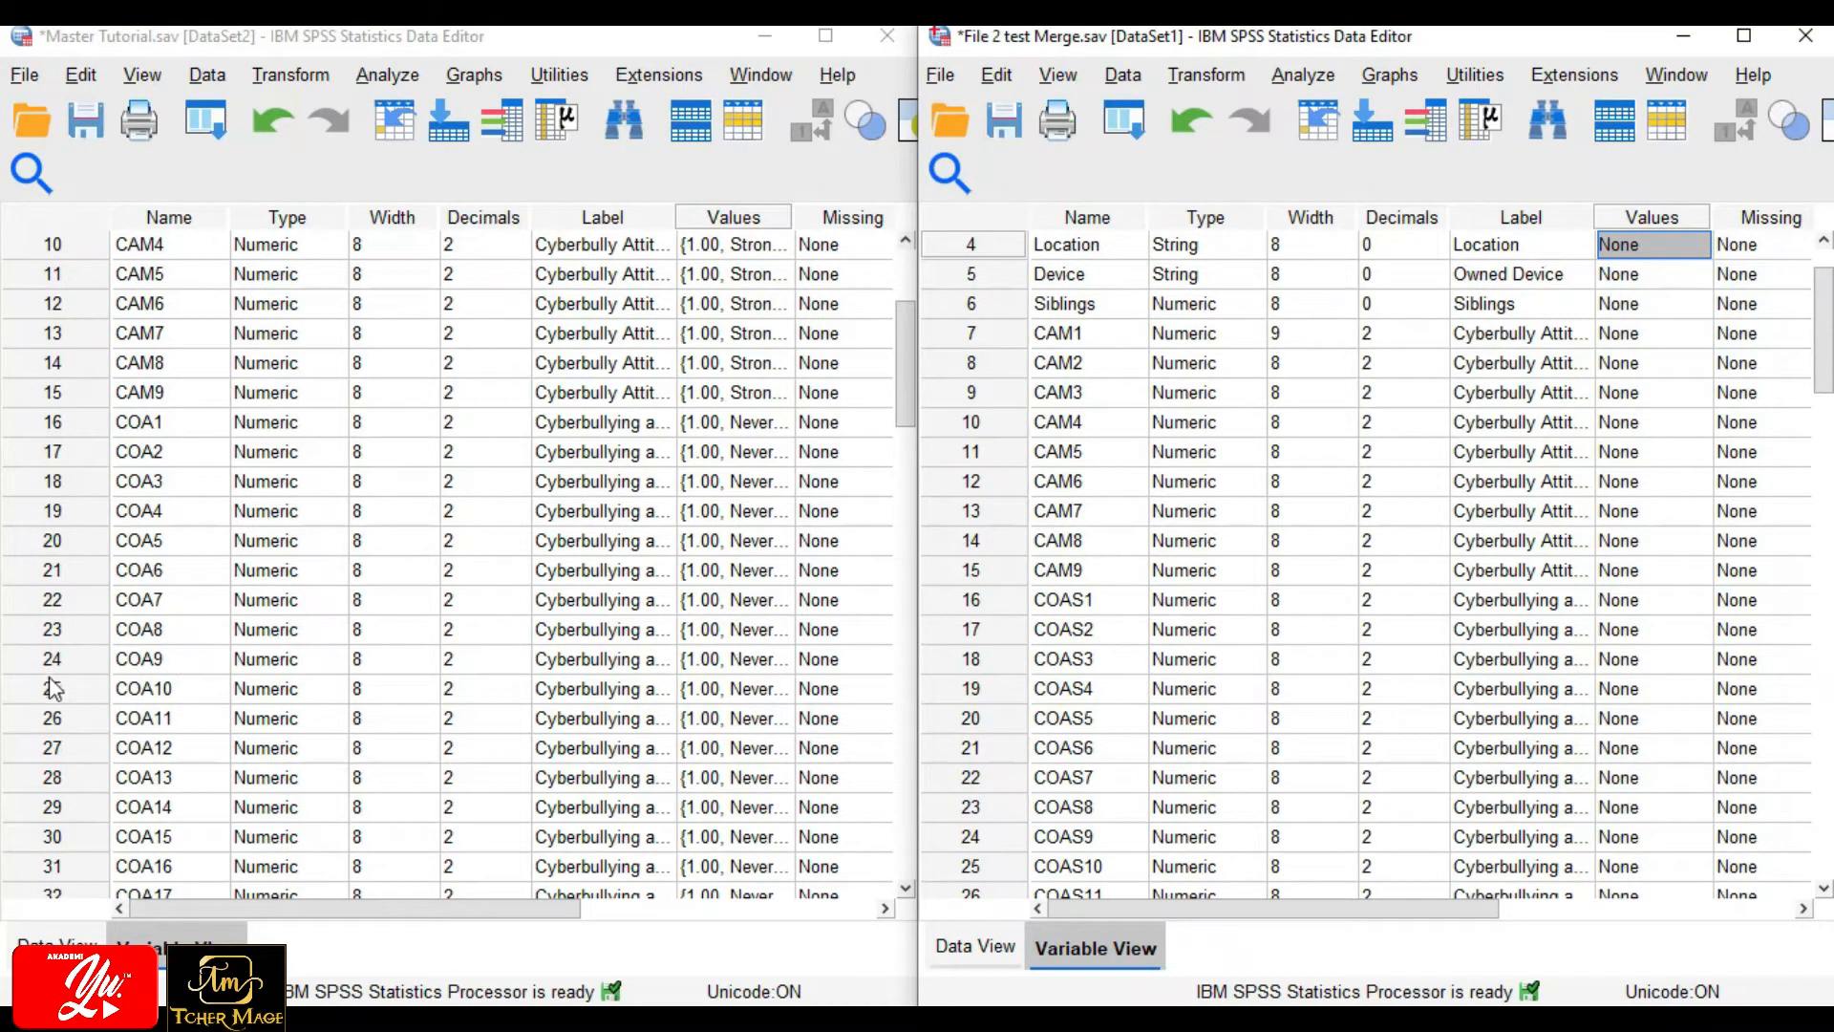
{"action": "scroll", "coordinate": [115, 761], "scroll_direction": "down", "scroll_amount": 1}
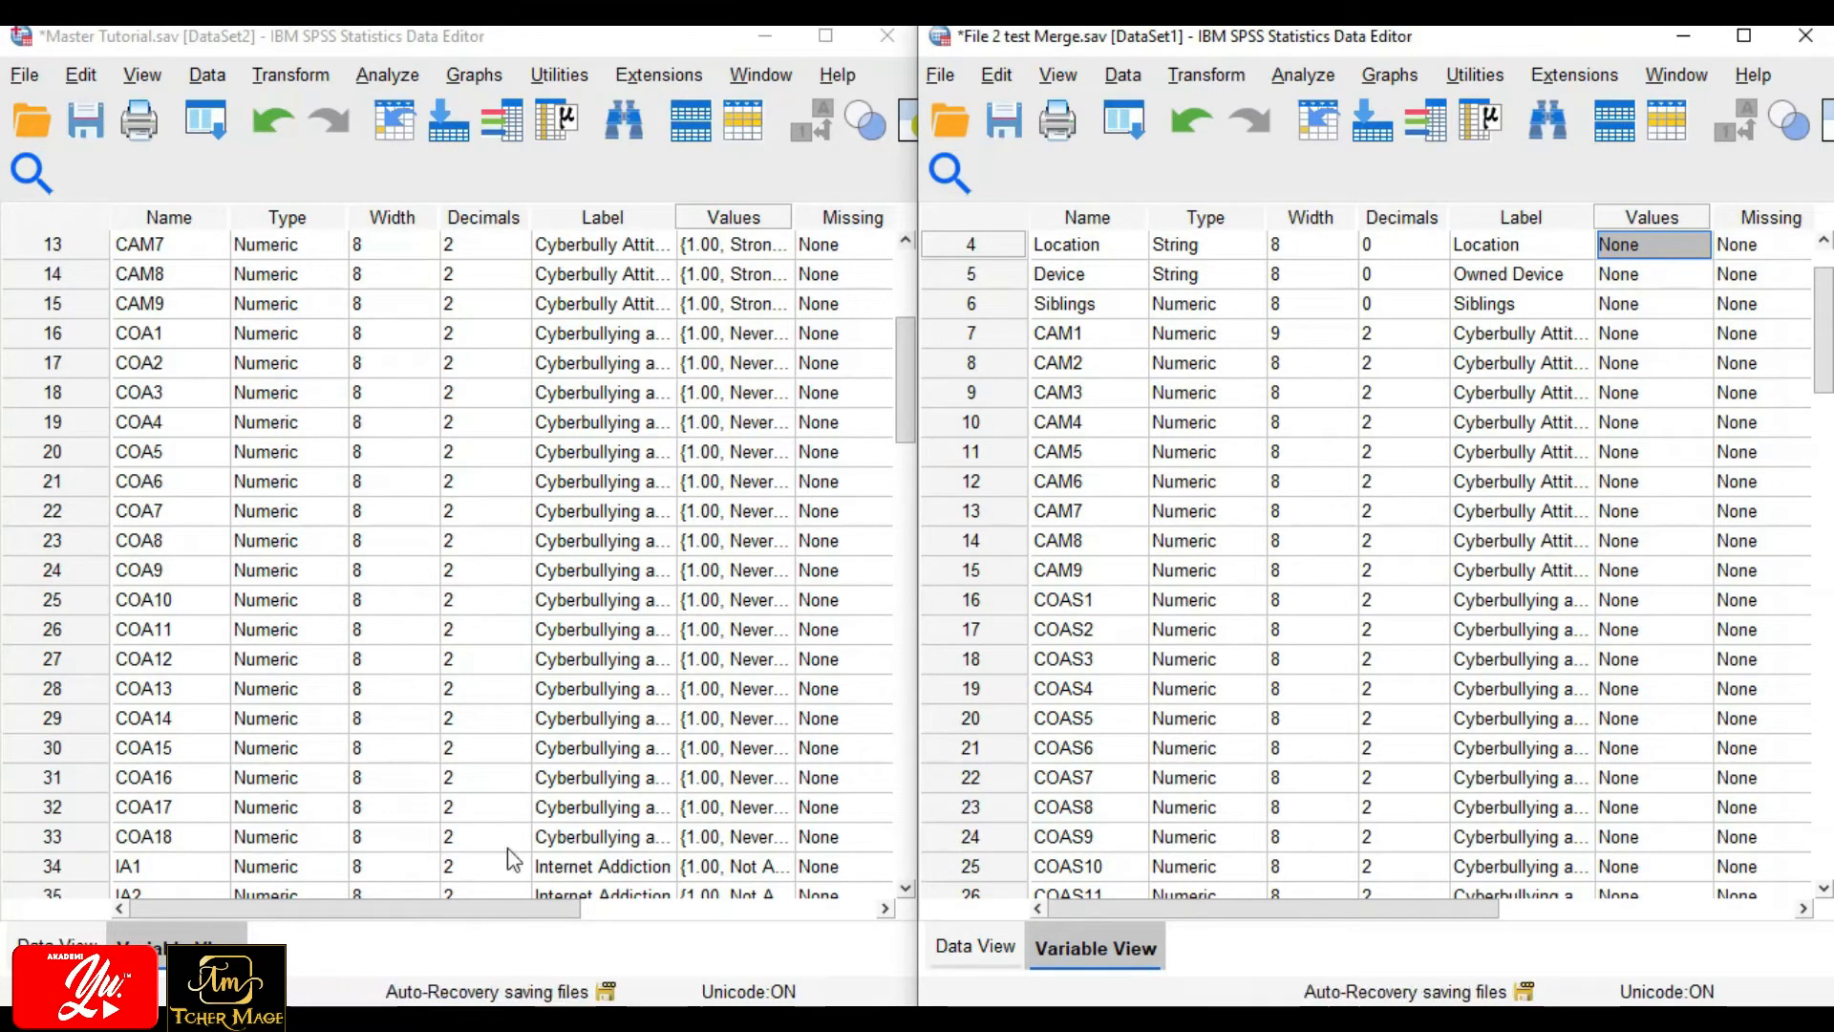
{"action": "scroll", "coordinate": [1014, 495], "scroll_direction": "down", "scroll_amount": 1}
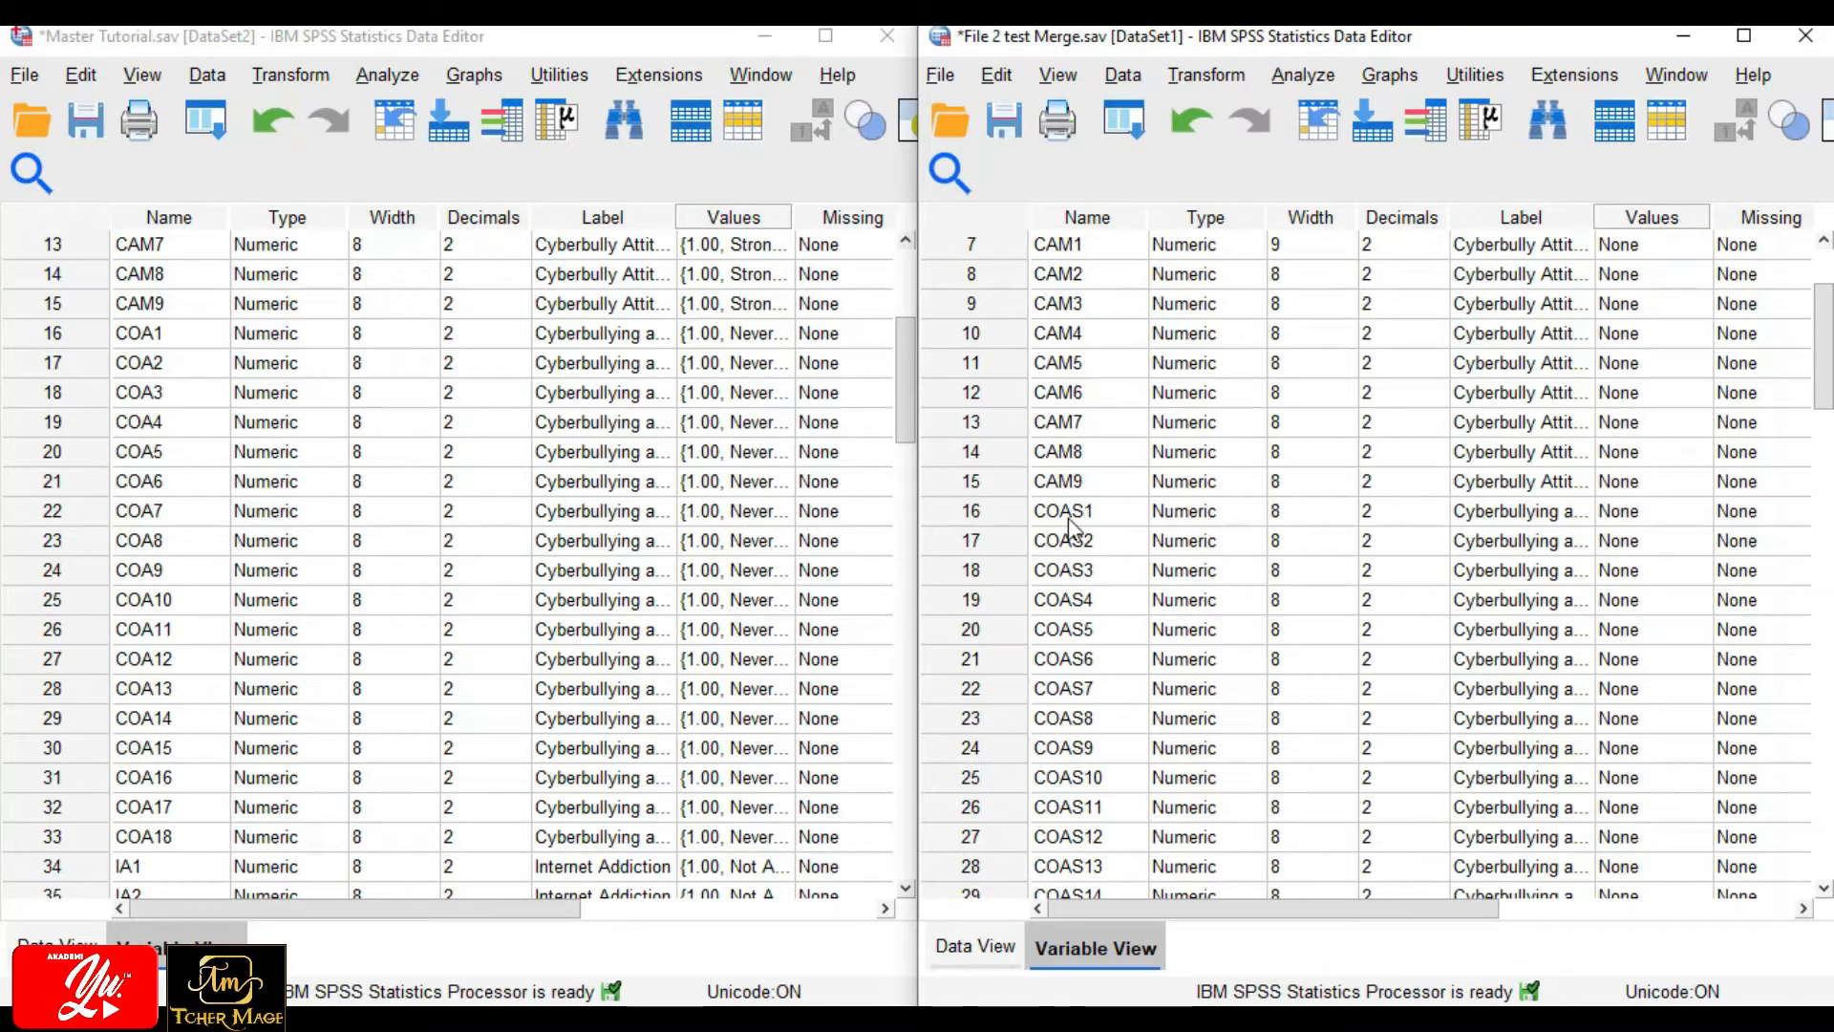
{"action": "scroll", "coordinate": [1069, 723], "scroll_direction": "down", "scroll_amount": 1}
{"action": "scroll", "coordinate": [996, 891], "scroll_direction": "down", "scroll_amount": 1}
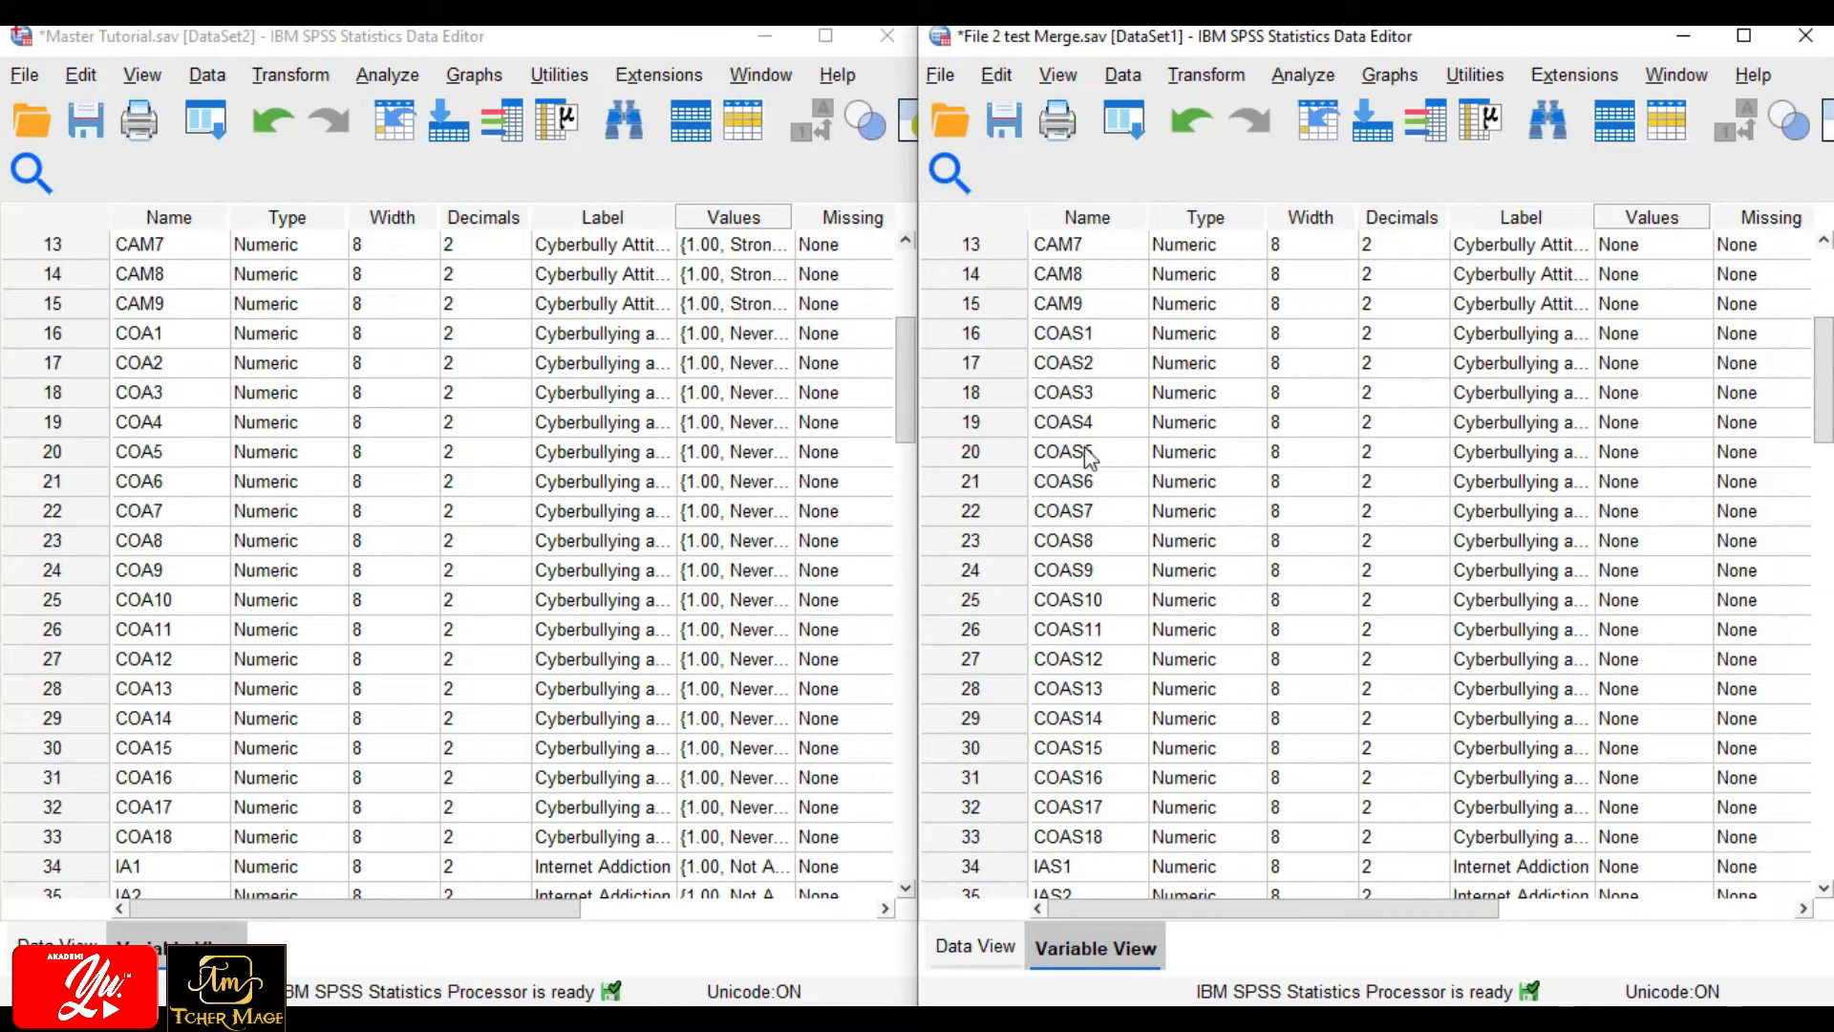
Copy the variable names COAS1 to COAS18 from File 2 test Merge.
{"action": "left_click", "coordinate": [1077, 332]}
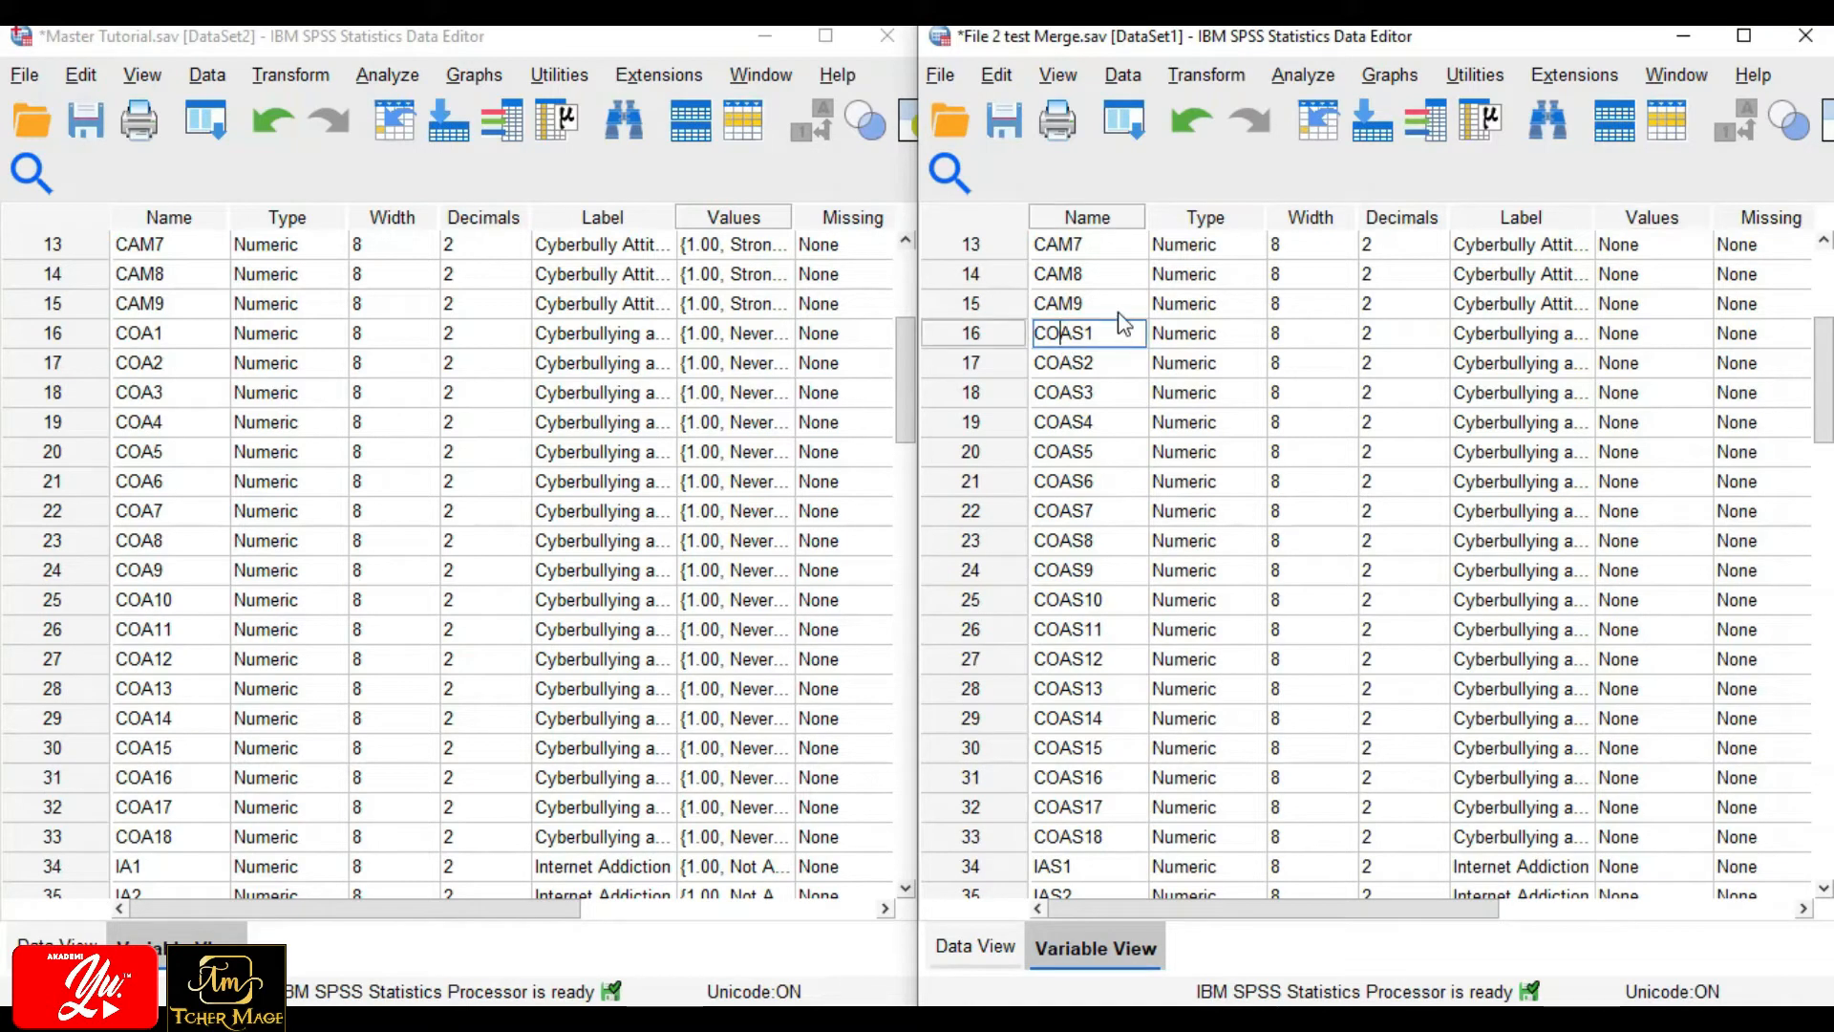
{"action": "left_click", "coordinate": [1112, 308]}
{"action": "left_click", "coordinate": [1082, 331]}
{"action": "left_click", "coordinate": [1123, 281]}
{"action": "left_click", "coordinate": [1095, 334]}
{"action": "key", "text": "Down"}
{"action": "key", "text": "Up"}
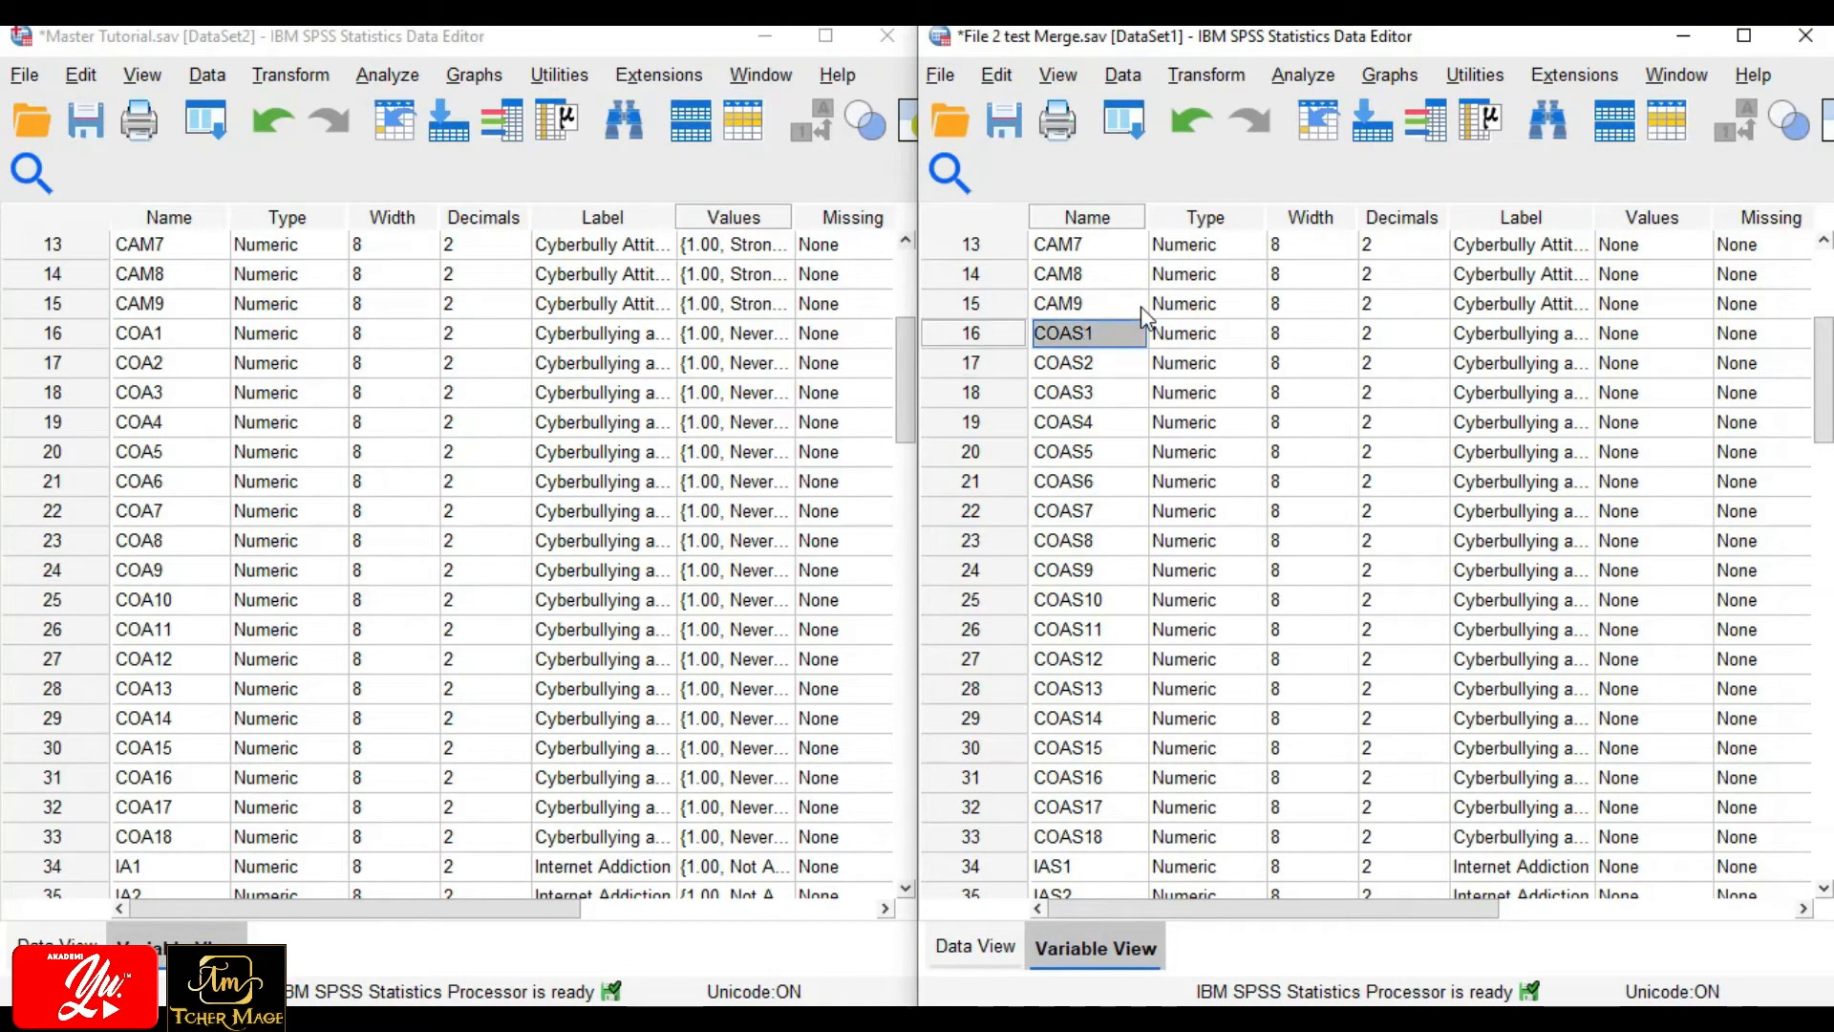
{"action": "key", "text": "shift+Down"}
{"action": "key", "text": "shift+Down"}
{"action": "key", "text": "shift+Down"}
{"action": "key", "text": "shift+Down"}
{"action": "key", "text": "shift+Down"}
{"action": "key", "text": "shift+Down"}
{"action": "key", "text": "shift+Down"}
{"action": "key", "text": "shift+Down"}
{"action": "key", "text": "shift+Down"}
{"action": "key", "text": "shift+Down"}
{"action": "key", "text": "shift+Down"}
{"action": "key", "text": "shift+Down"}
{"action": "key", "text": "shift+Down"}
{"action": "key", "text": "shift+Down"}
{"action": "key", "text": "shift+Down"}
{"action": "key", "text": "shift+Down"}
{"action": "key", "text": "shift+Down"}
{"action": "key", "text": "shift+Down"}
{"action": "key", "text": "shift+Down"}
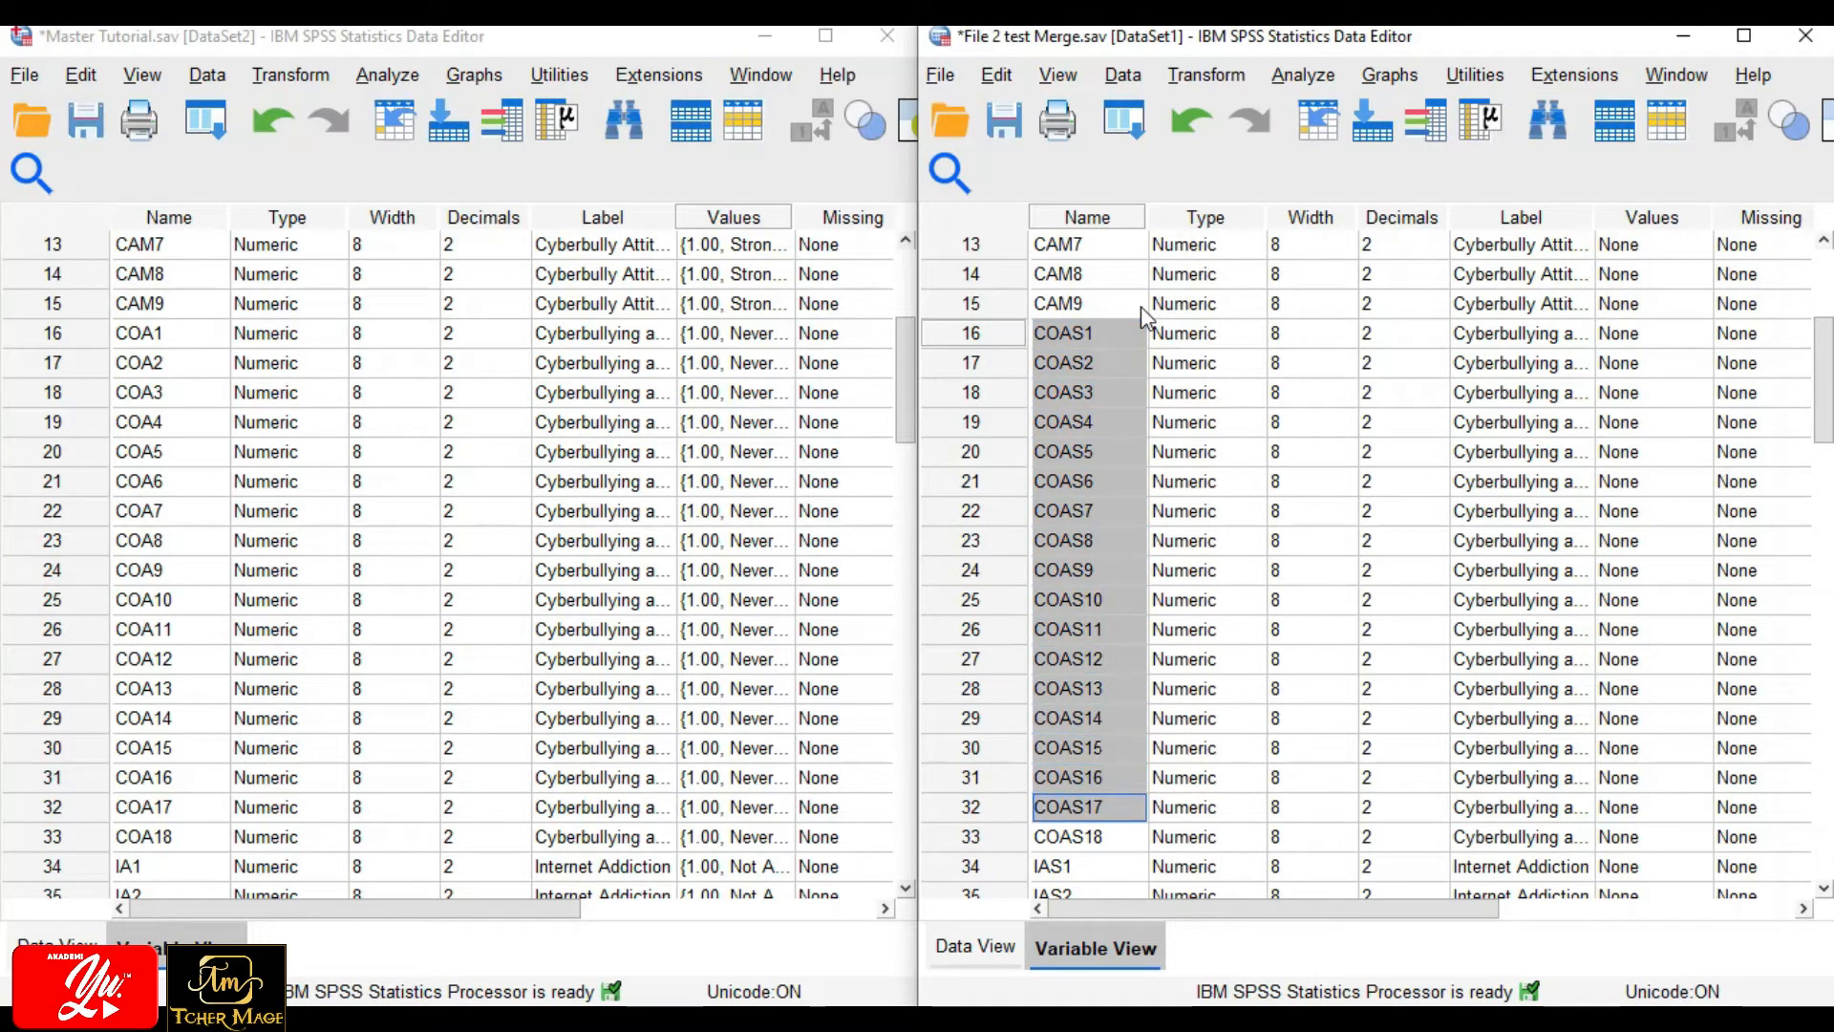
{"action": "key", "text": "shift+Up"}
{"action": "key", "text": "shift+Up"}
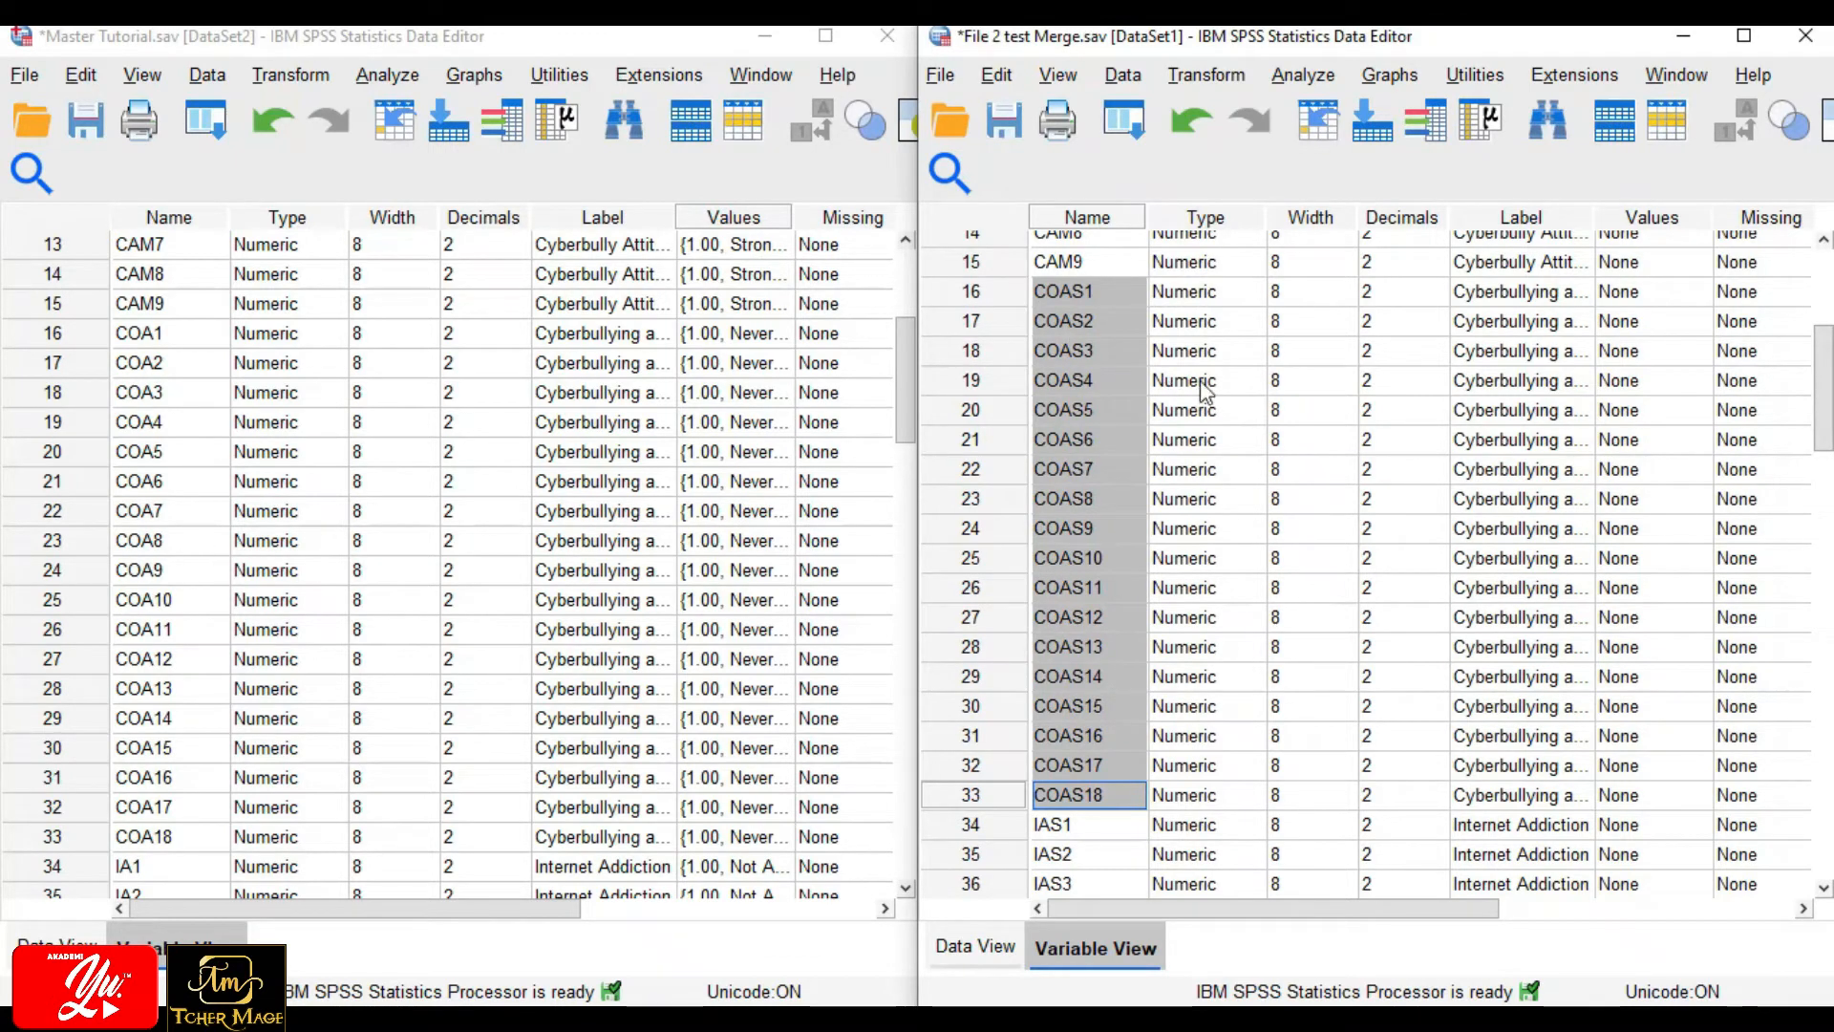
{"action": "right_click", "coordinate": [1065, 410]}
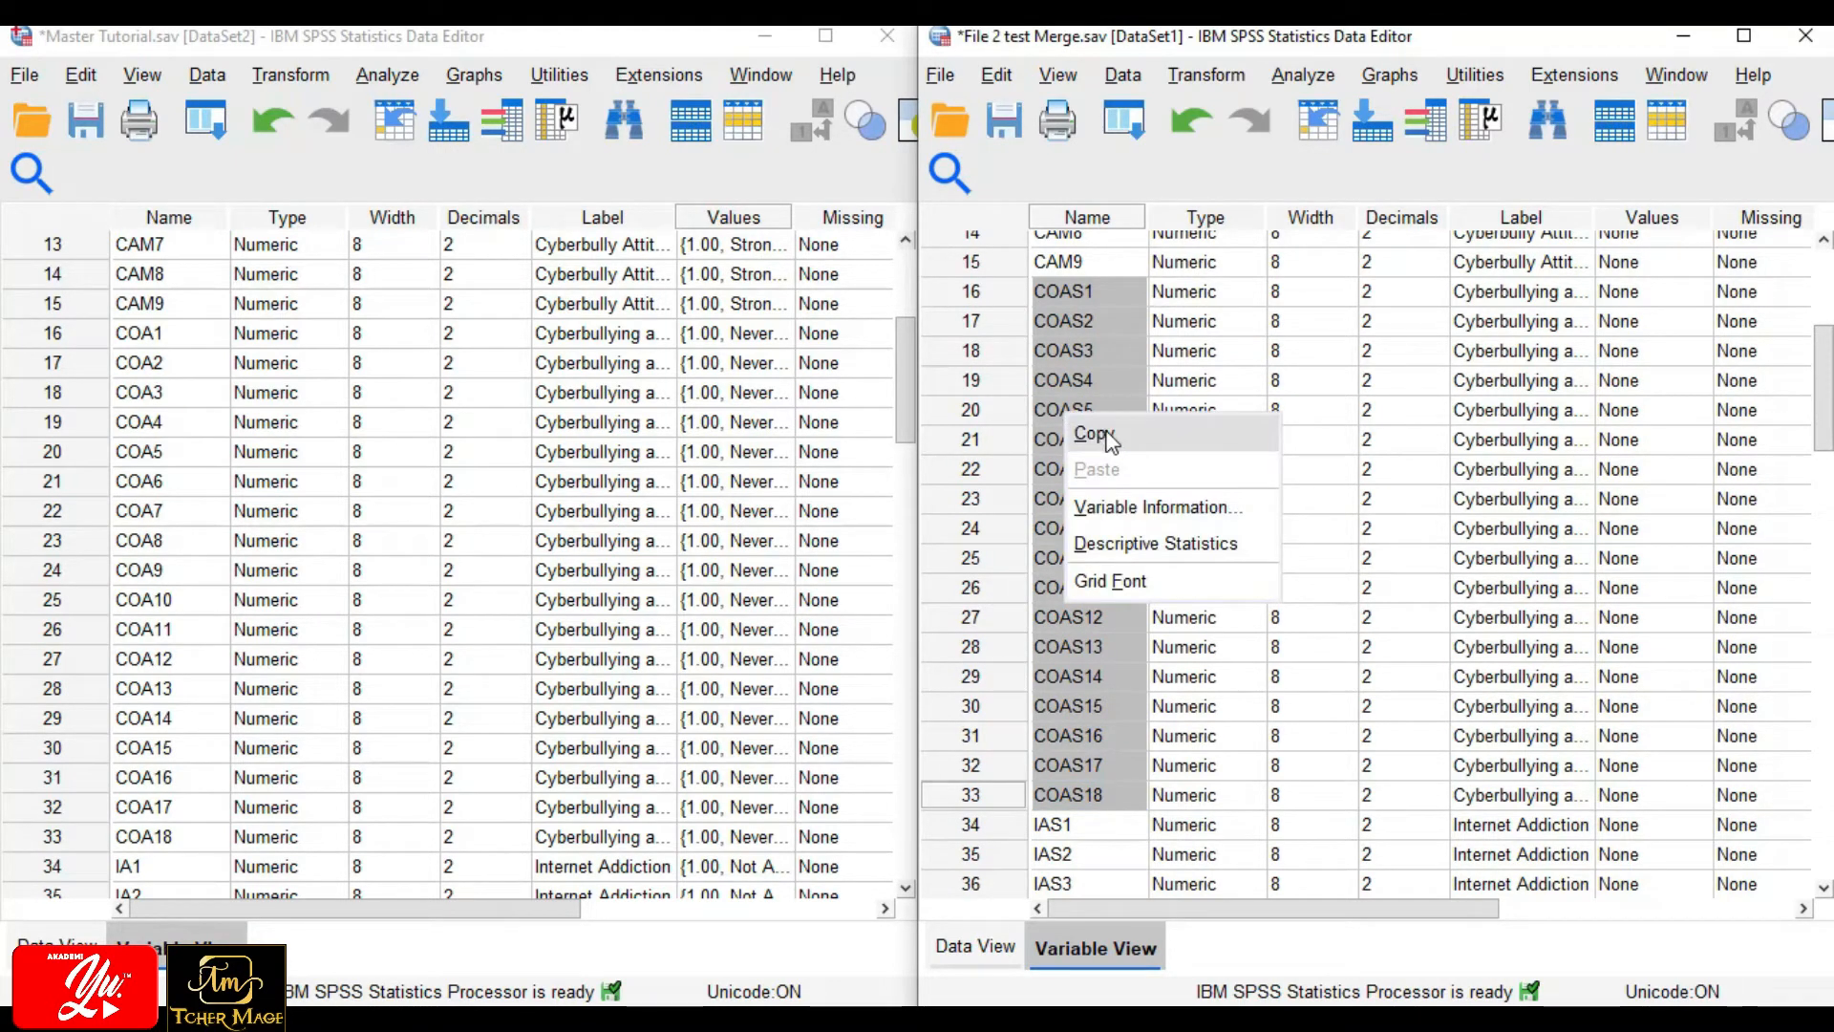
{"action": "left_click", "coordinate": [1089, 427]}
Paste the copied COAS1 to COAS18 names over COA1 to COA18 in Master Tutorial.
{"action": "left_click", "coordinate": [183, 327]}
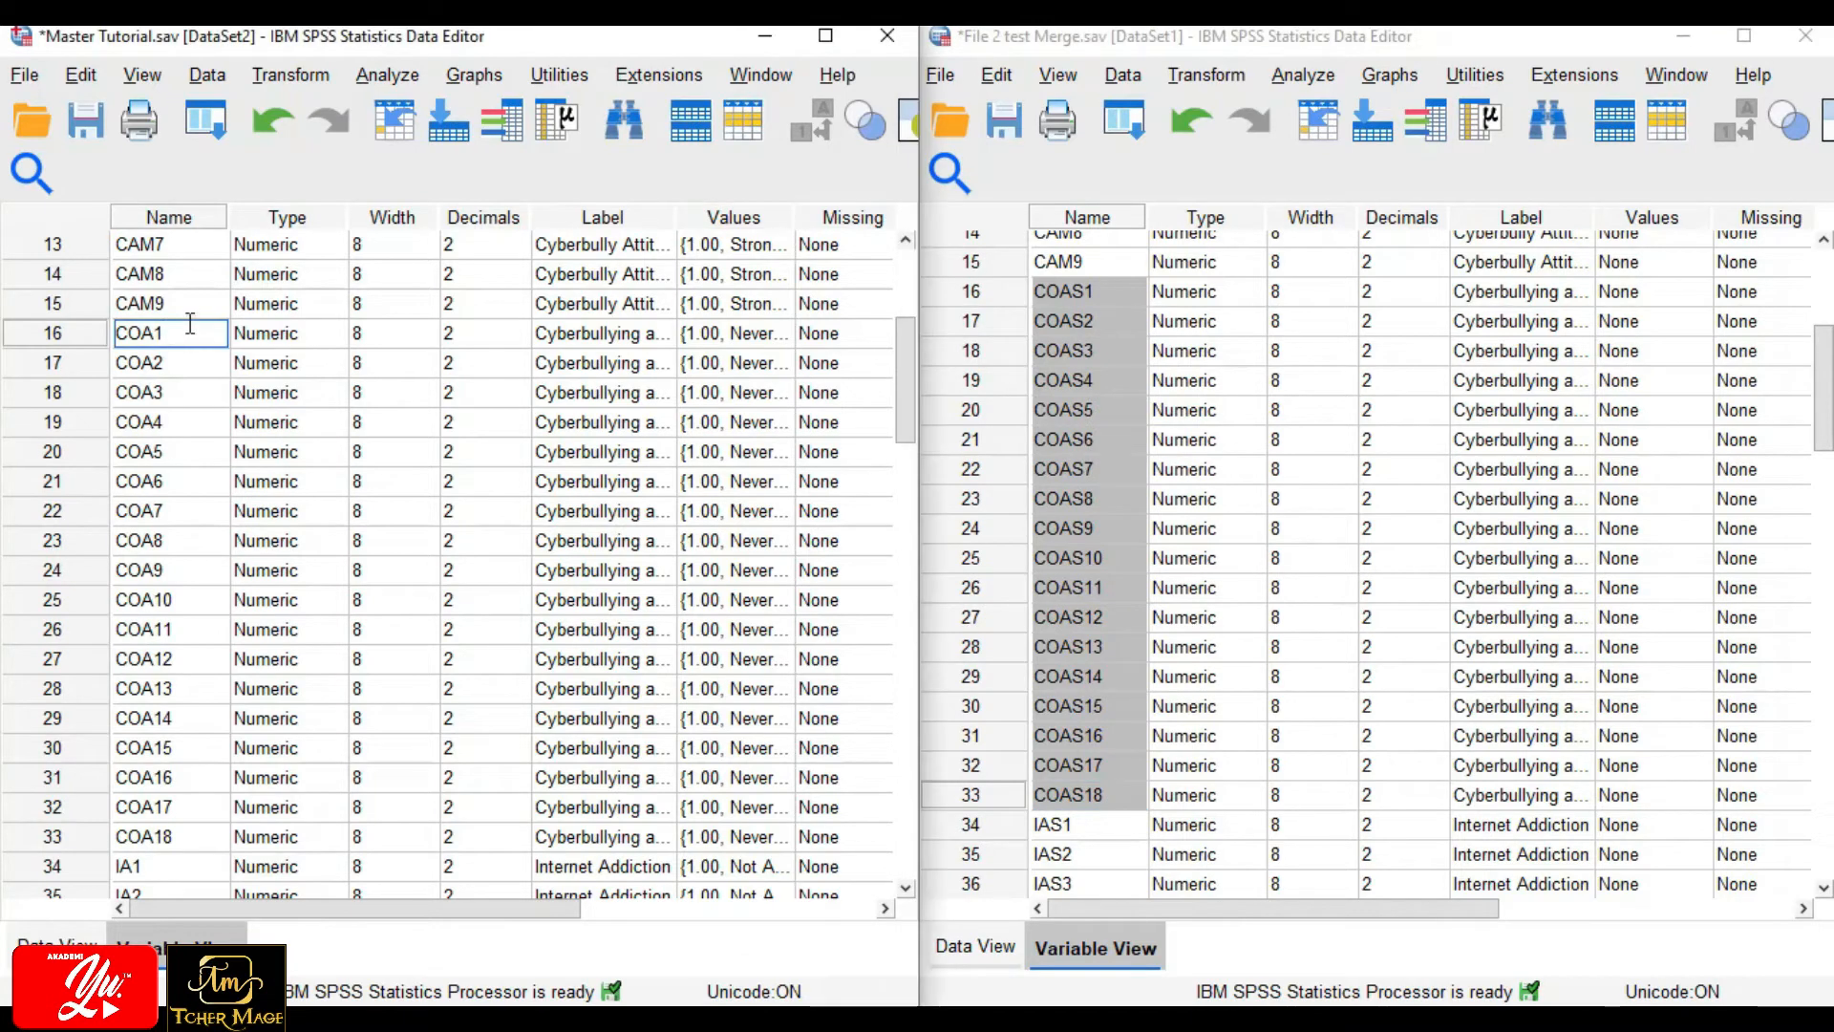
{"action": "double_click", "coordinate": [197, 305]}
{"action": "key", "text": "Down"}
{"action": "key", "text": "shift+Down"}
{"action": "key", "text": "shift+Down"}
{"action": "key", "text": "shift+Down"}
{"action": "key", "text": "shift+Down"}
{"action": "key", "text": "shift+Down"}
{"action": "key", "text": "shift+Down"}
{"action": "key", "text": "shift+Down"}
{"action": "key", "text": "shift+Down"}
{"action": "key", "text": "shift+Down"}
{"action": "key", "text": "shift+Down"}
{"action": "key", "text": "shift+Down"}
{"action": "key", "text": "shift+Down"}
{"action": "key", "text": "shift+Down"}
{"action": "key", "text": "shift+Down"}
{"action": "key", "text": "shift+Down"}
{"action": "key", "text": "shift+Down"}
{"action": "key", "text": "shift+Down"}
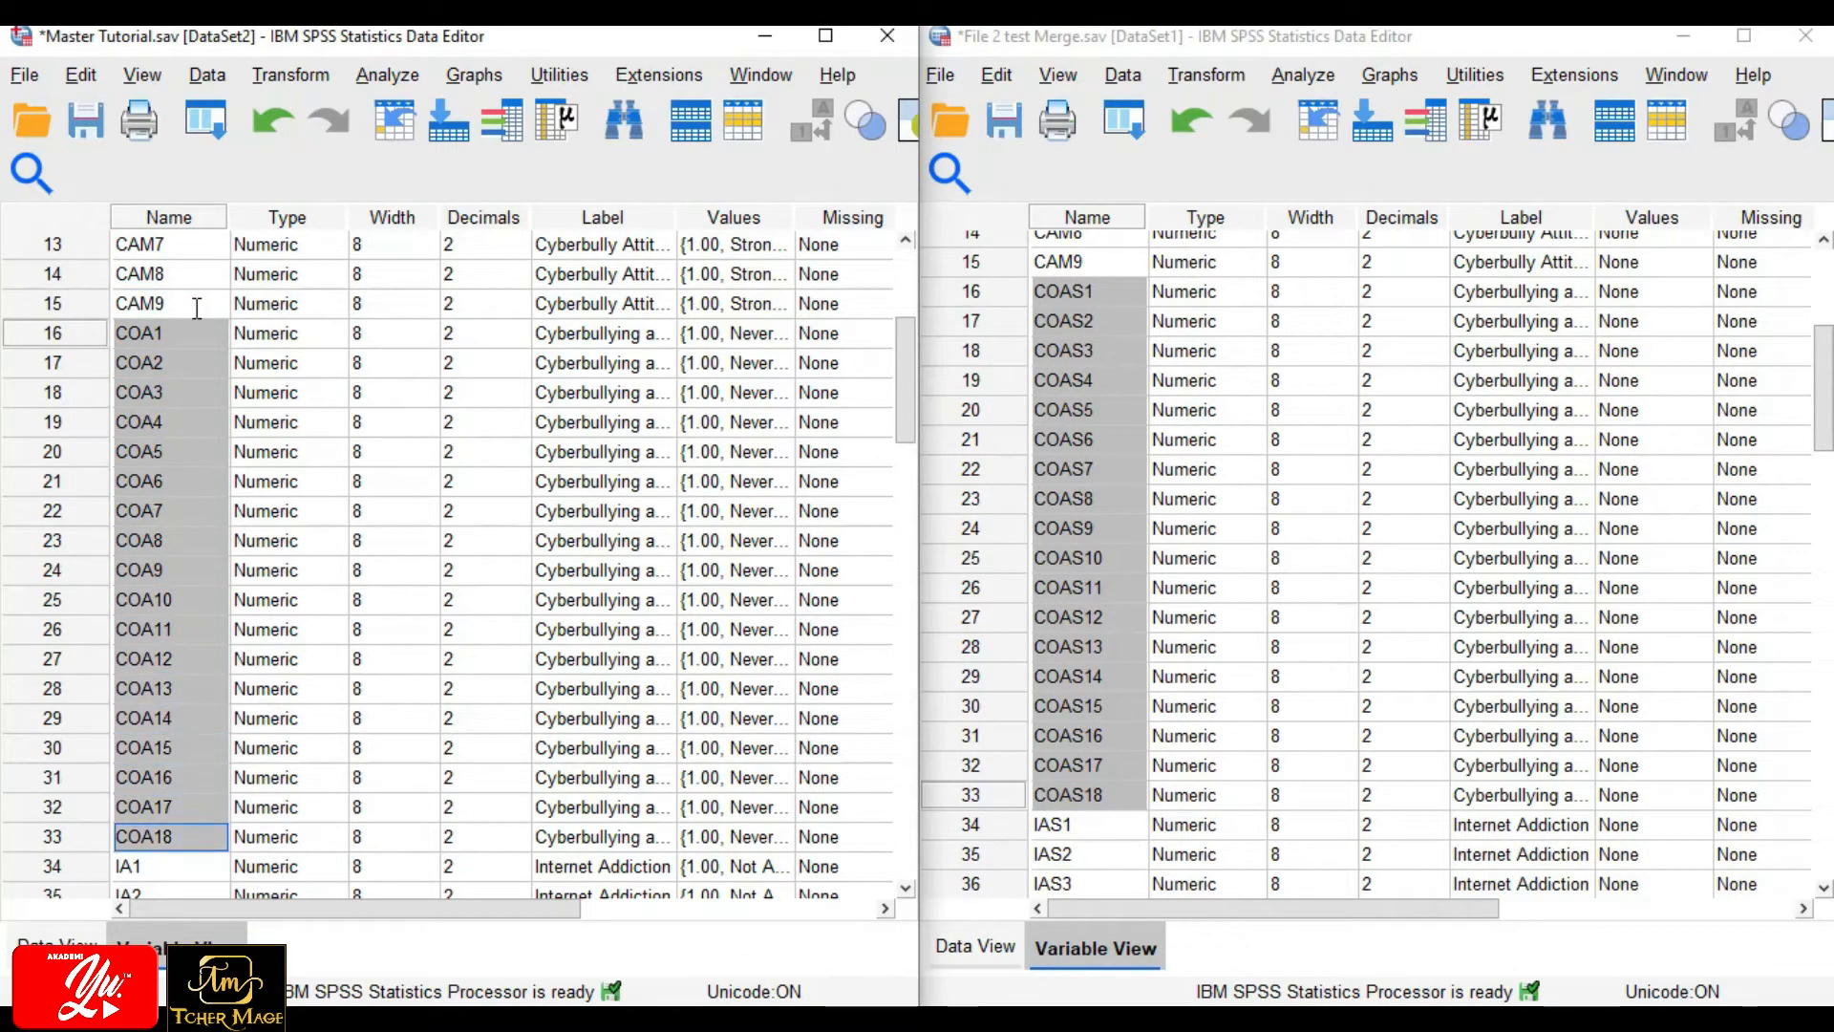
{"action": "right_click", "coordinate": [176, 370]}
{"action": "left_click", "coordinate": [263, 420]}
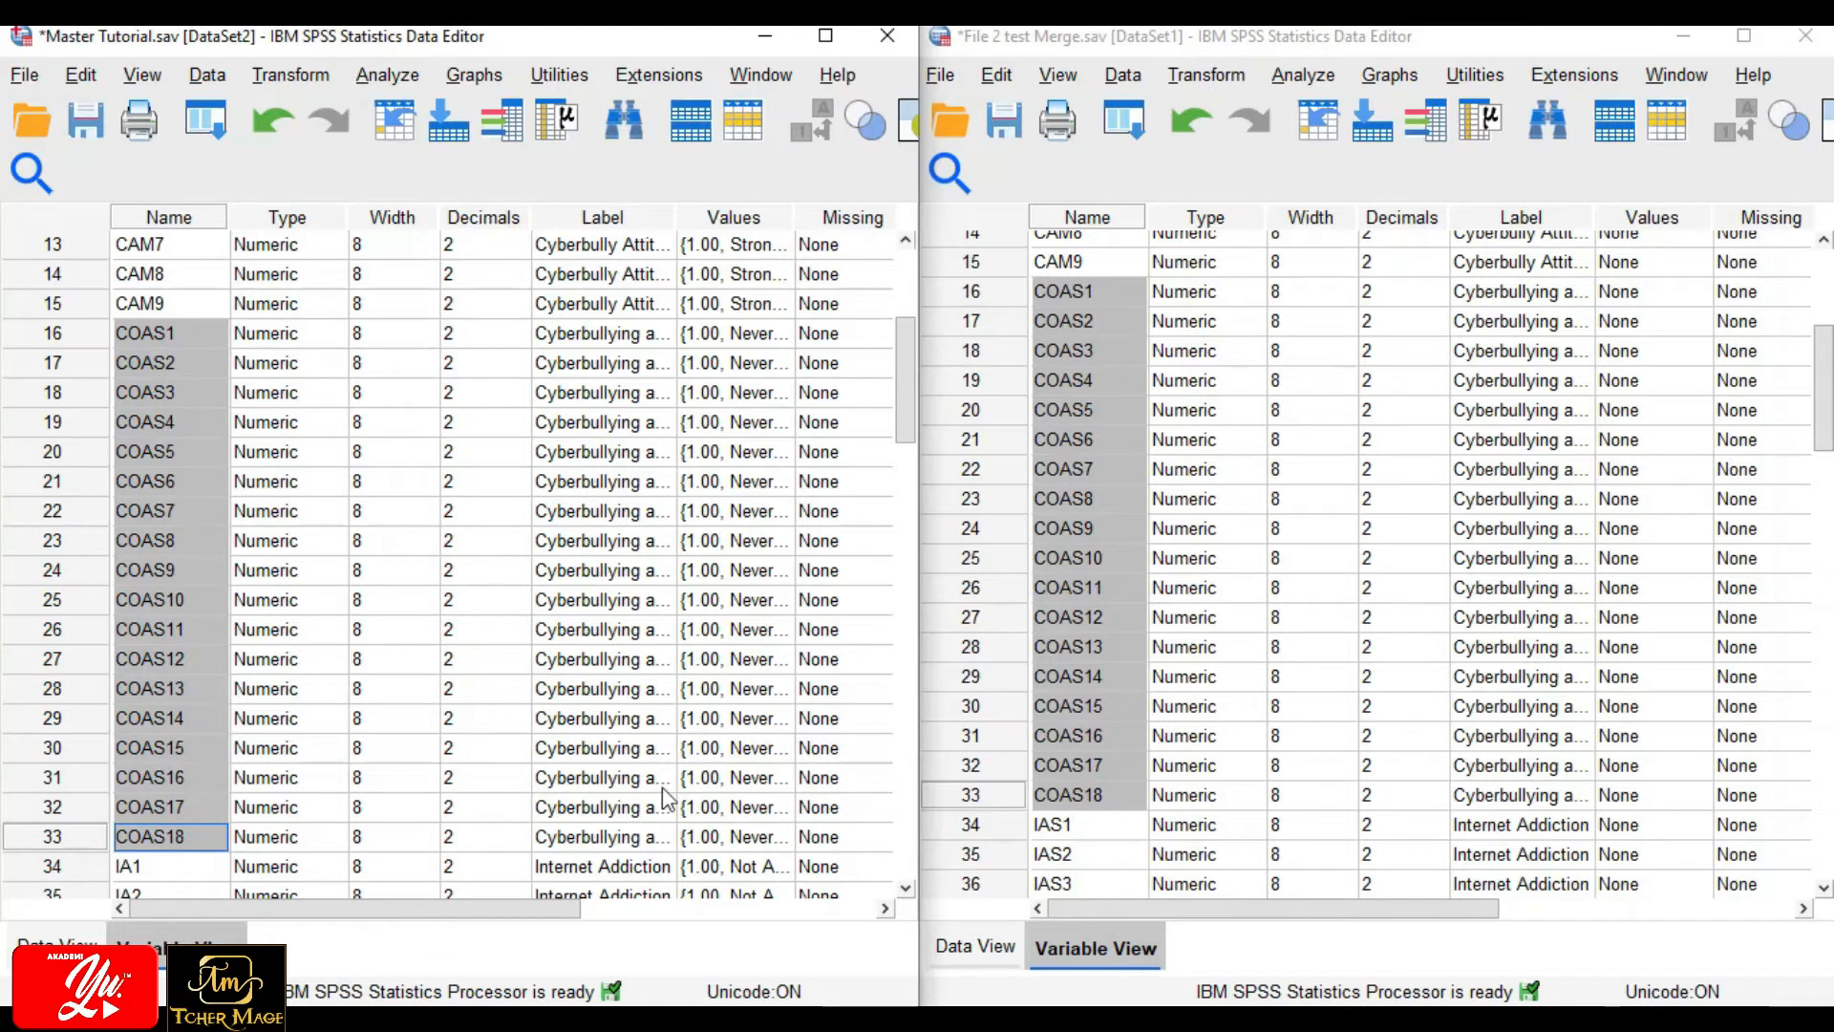
Copy the Internet Addiction variable names IAS1 to IAS20 from File 2 test Merge.
{"action": "scroll", "coordinate": [318, 707], "scroll_direction": "down", "scroll_amount": 4}
{"action": "scroll", "coordinate": [577, 574], "scroll_direction": "up", "scroll_amount": 2}
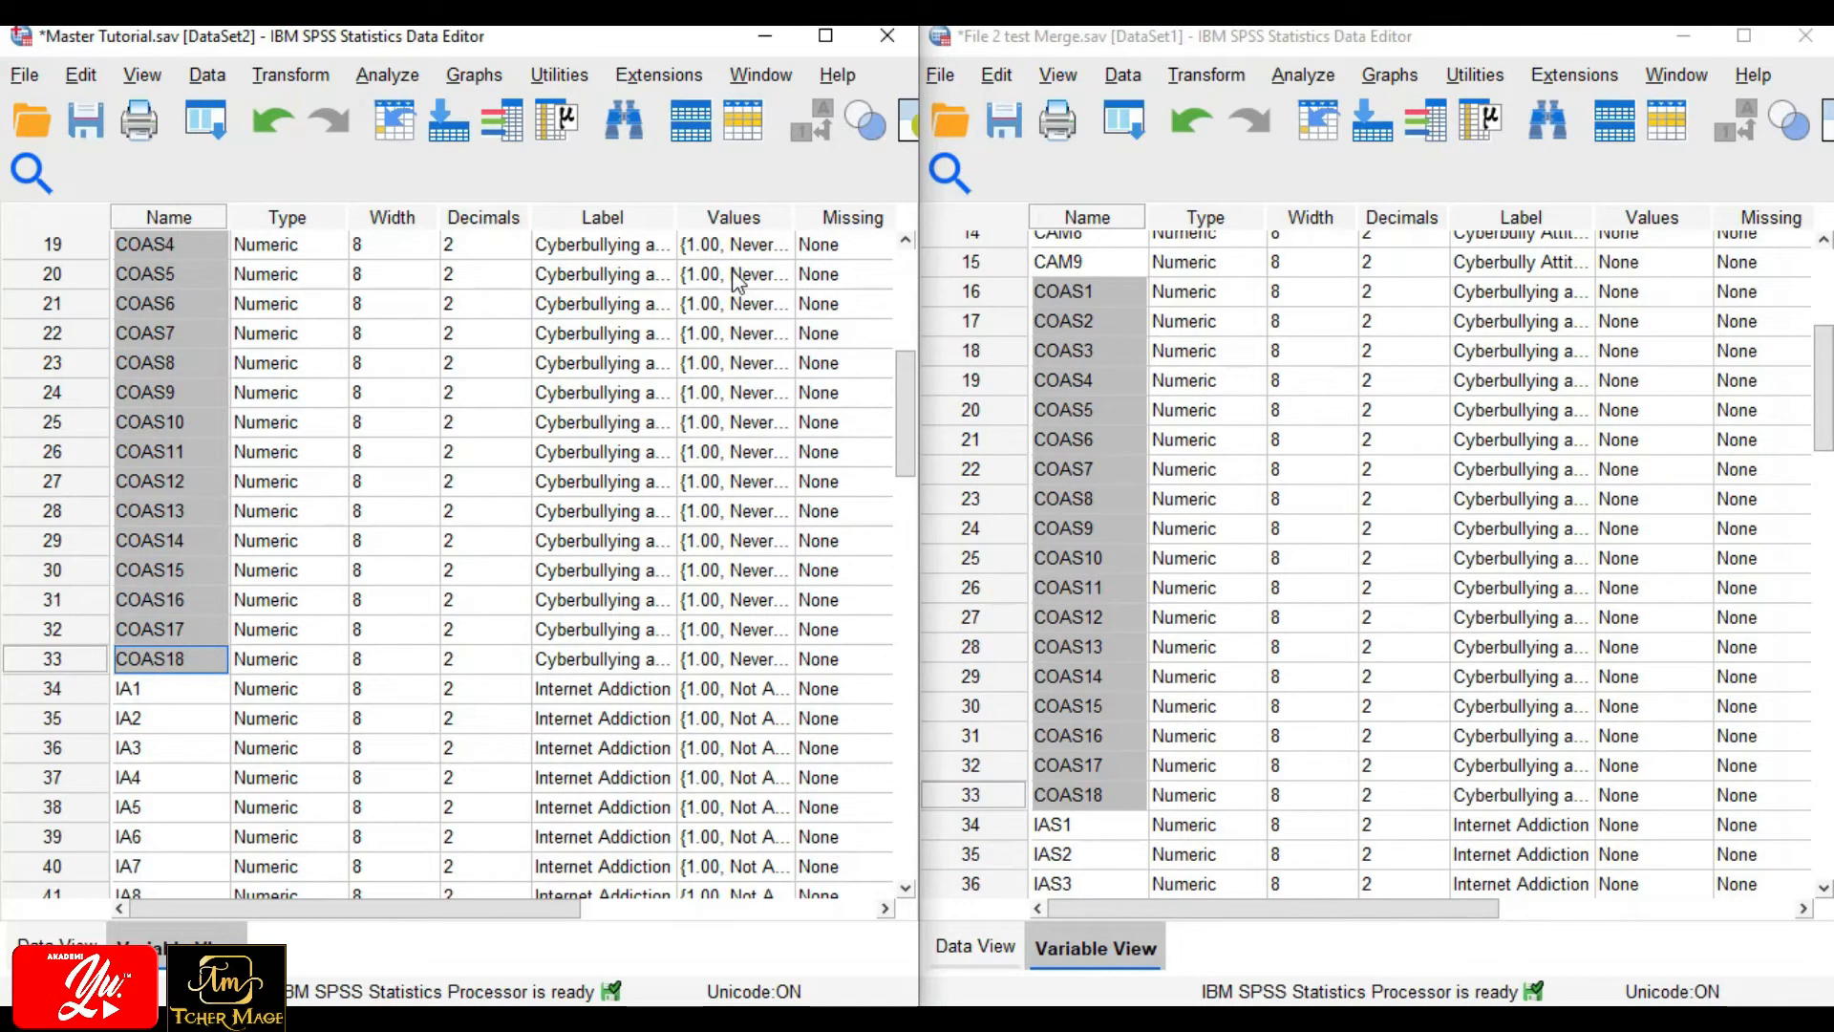
{"action": "scroll", "coordinate": [272, 764], "scroll_direction": "down", "scroll_amount": 2}
{"action": "scroll", "coordinate": [1058, 588], "scroll_direction": "down", "scroll_amount": 3}
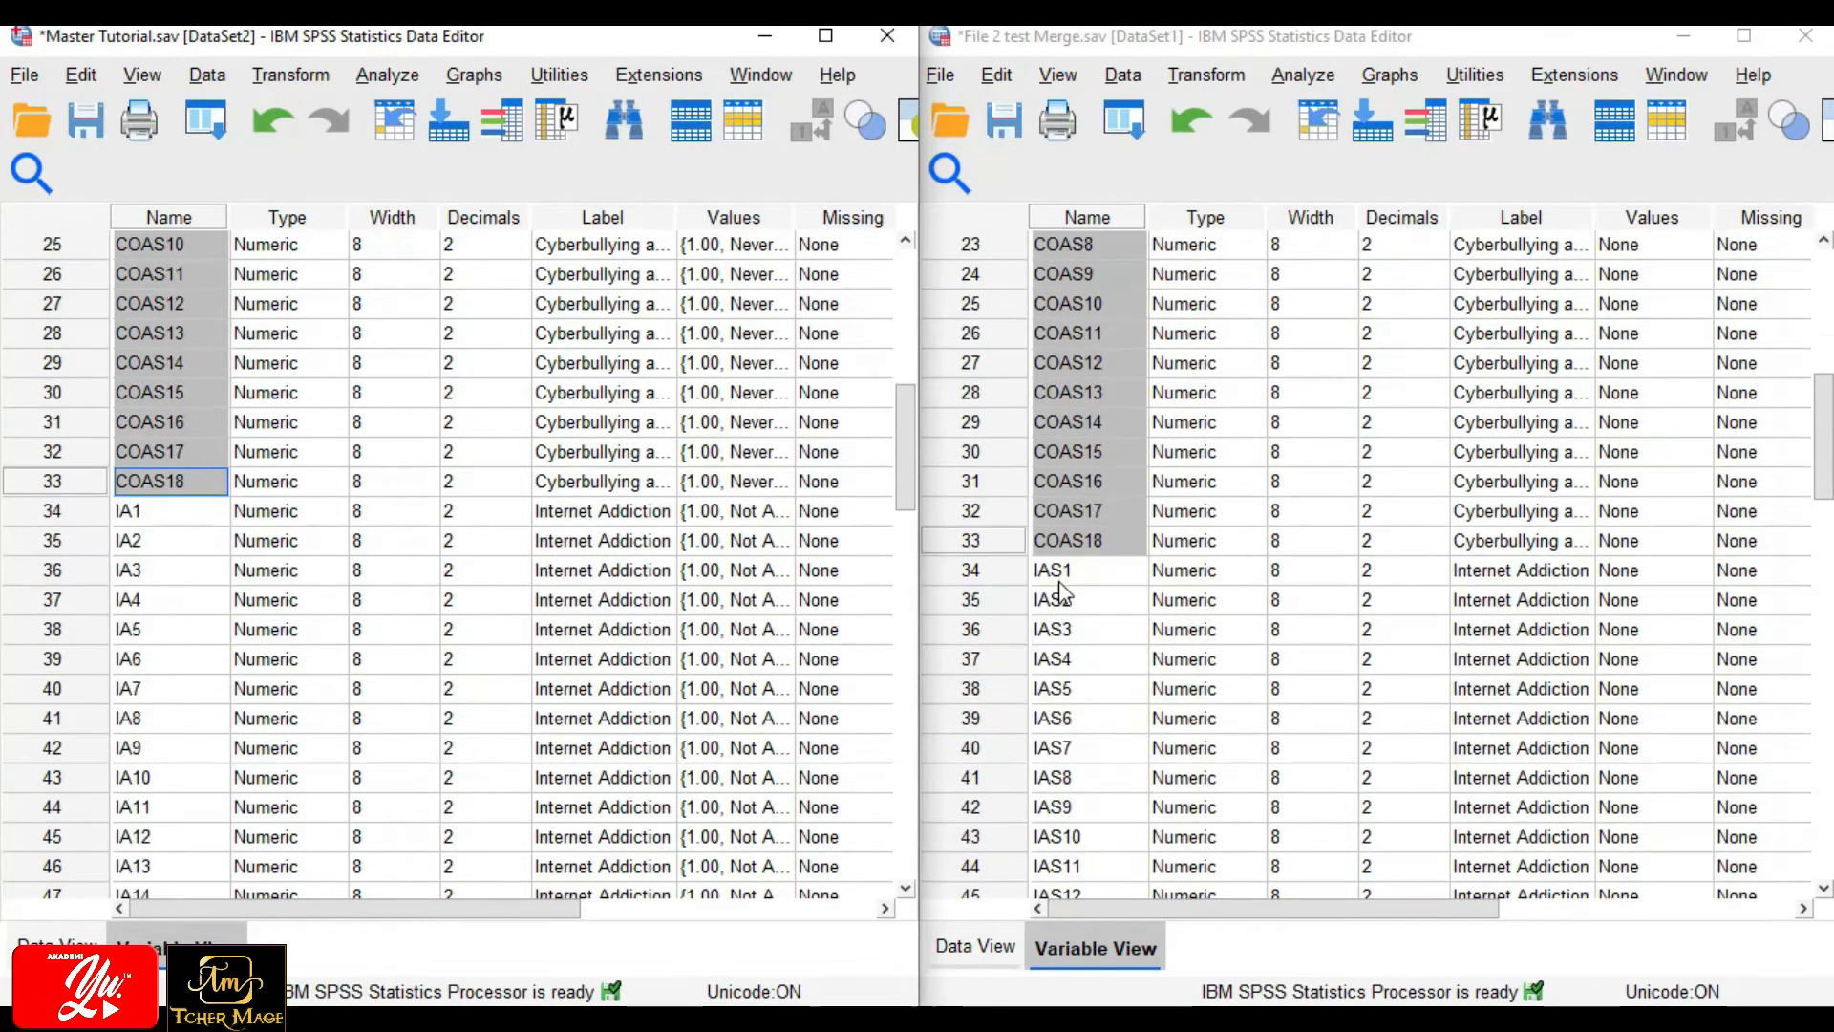
{"action": "left_click", "coordinate": [1095, 543]}
{"action": "key", "text": "Down"}
{"action": "key", "text": "shift+Down"}
{"action": "key", "text": "shift+Down"}
{"action": "key", "text": "shift+Down"}
{"action": "key", "text": "shift+Down"}
{"action": "key", "text": "shift+Down"}
{"action": "key", "text": "shift+Down"}
{"action": "key", "text": "shift+Down"}
{"action": "key", "text": "shift+Down"}
{"action": "key", "text": "shift+Down"}
{"action": "key", "text": "shift+Down"}
{"action": "key", "text": "shift+Down"}
{"action": "key", "text": "shift+Down"}
{"action": "key", "text": "shift+Down"}
{"action": "key", "text": "shift+Down"}
{"action": "key", "text": "shift+Down"}
{"action": "key", "text": "shift+Down"}
{"action": "key", "text": "shift+Down"}
{"action": "key", "text": "shift+Down"}
{"action": "key", "text": "shift+Down"}
{"action": "key", "text": "shift+Down"}
{"action": "key", "text": "shift+Down"}
{"action": "key", "text": "shift+Down"}
{"action": "key", "text": "shift+Up"}
{"action": "key", "text": "shift+Up"}
{"action": "key", "text": "shift+Up"}
{"action": "key", "text": "shift+Up"}
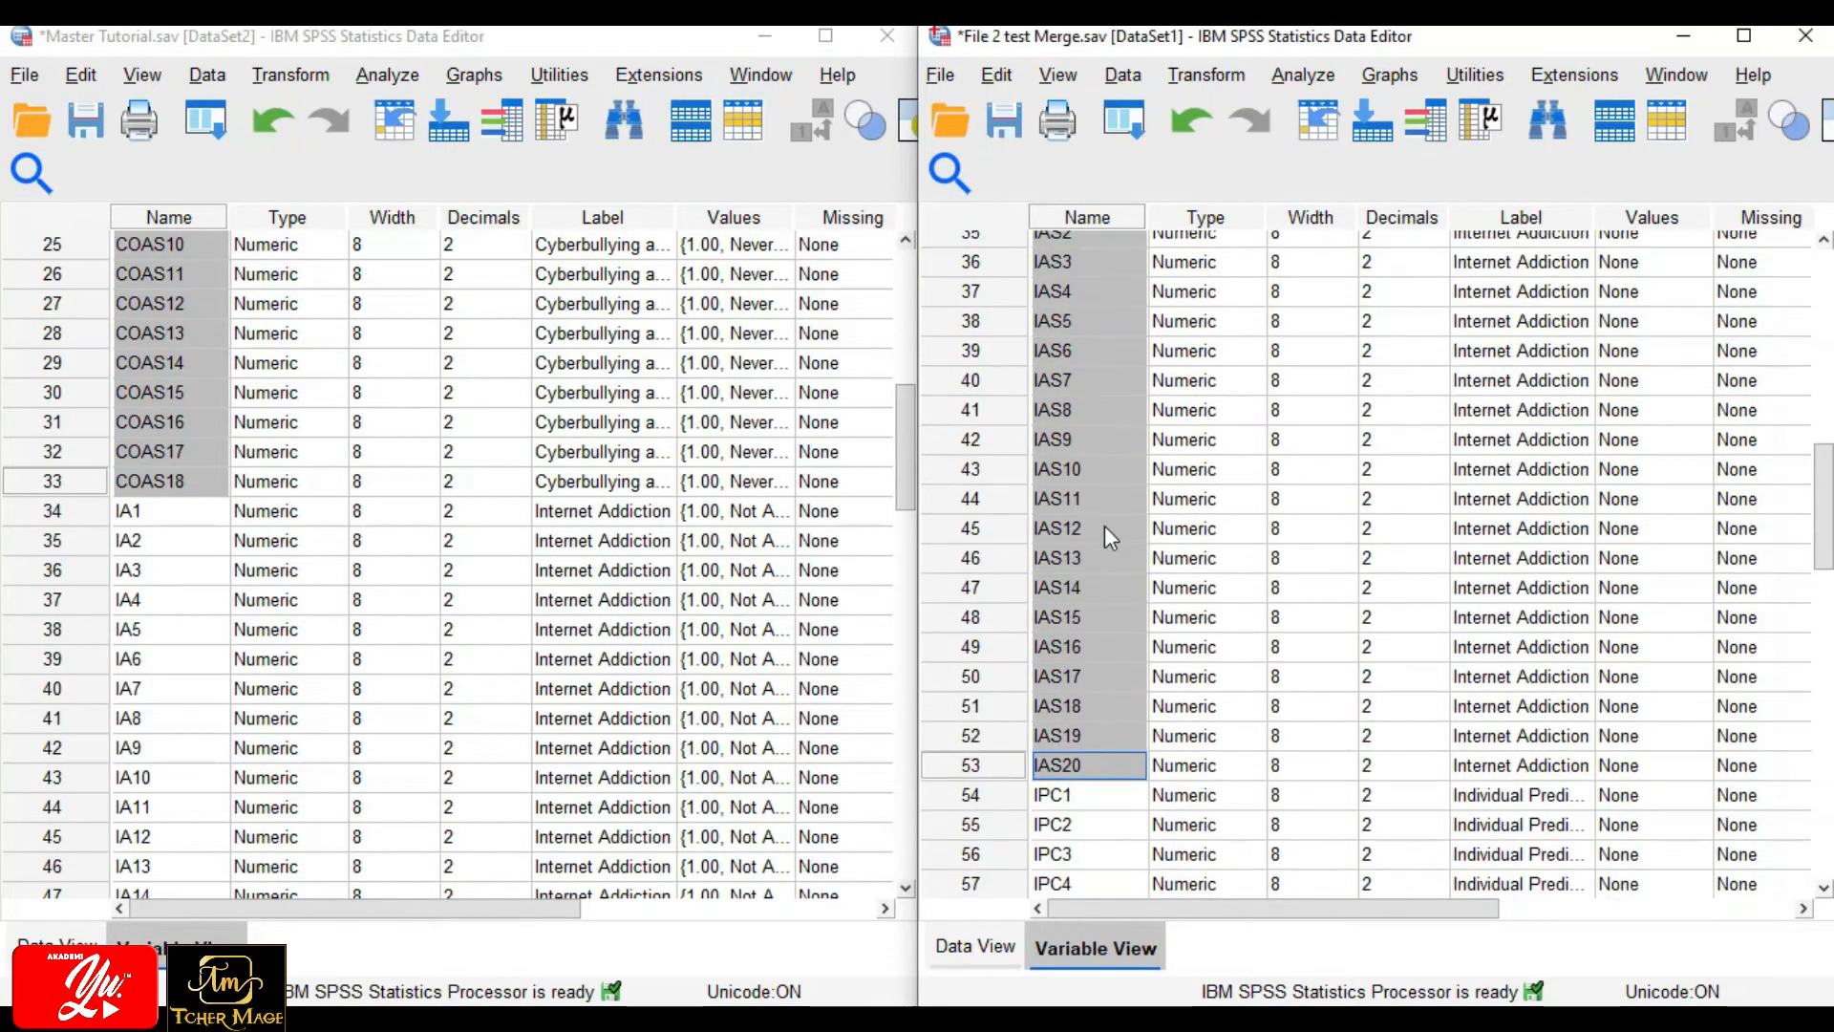
{"action": "right_click", "coordinate": [1094, 526]}
{"action": "left_click", "coordinate": [1148, 541]}
Paste the copied IAS1 to IAS20 names over IA1 to IA20 in Master Tutorial.
{"action": "left_click", "coordinate": [198, 473]}
{"action": "key", "text": "Down"}
{"action": "key", "text": "shift+Down"}
{"action": "key", "text": "shift+Down"}
{"action": "key", "text": "shift+Down"}
{"action": "key", "text": "shift+Down"}
{"action": "key", "text": "shift+Down"}
{"action": "key", "text": "shift+Down"}
{"action": "key", "text": "shift+Down"}
{"action": "key", "text": "shift+Down"}
{"action": "key", "text": "shift+Down"}
{"action": "key", "text": "shift+Down"}
{"action": "key", "text": "shift+Down"}
{"action": "key", "text": "shift+Down"}
{"action": "key", "text": "shift+Down"}
{"action": "key", "text": "shift+Down"}
{"action": "key", "text": "shift+Down"}
{"action": "key", "text": "shift+Down"}
{"action": "key", "text": "shift+Down"}
{"action": "key", "text": "shift+Down"}
{"action": "key", "text": "shift+Down"}
{"action": "key", "text": "shift+Down"}
{"action": "key", "text": "shift+Down"}
{"action": "key", "text": "shift+Down"}
{"action": "key", "text": "shift+Up"}
{"action": "key", "text": "shift+Up"}
{"action": "key", "text": "shift+Up"}
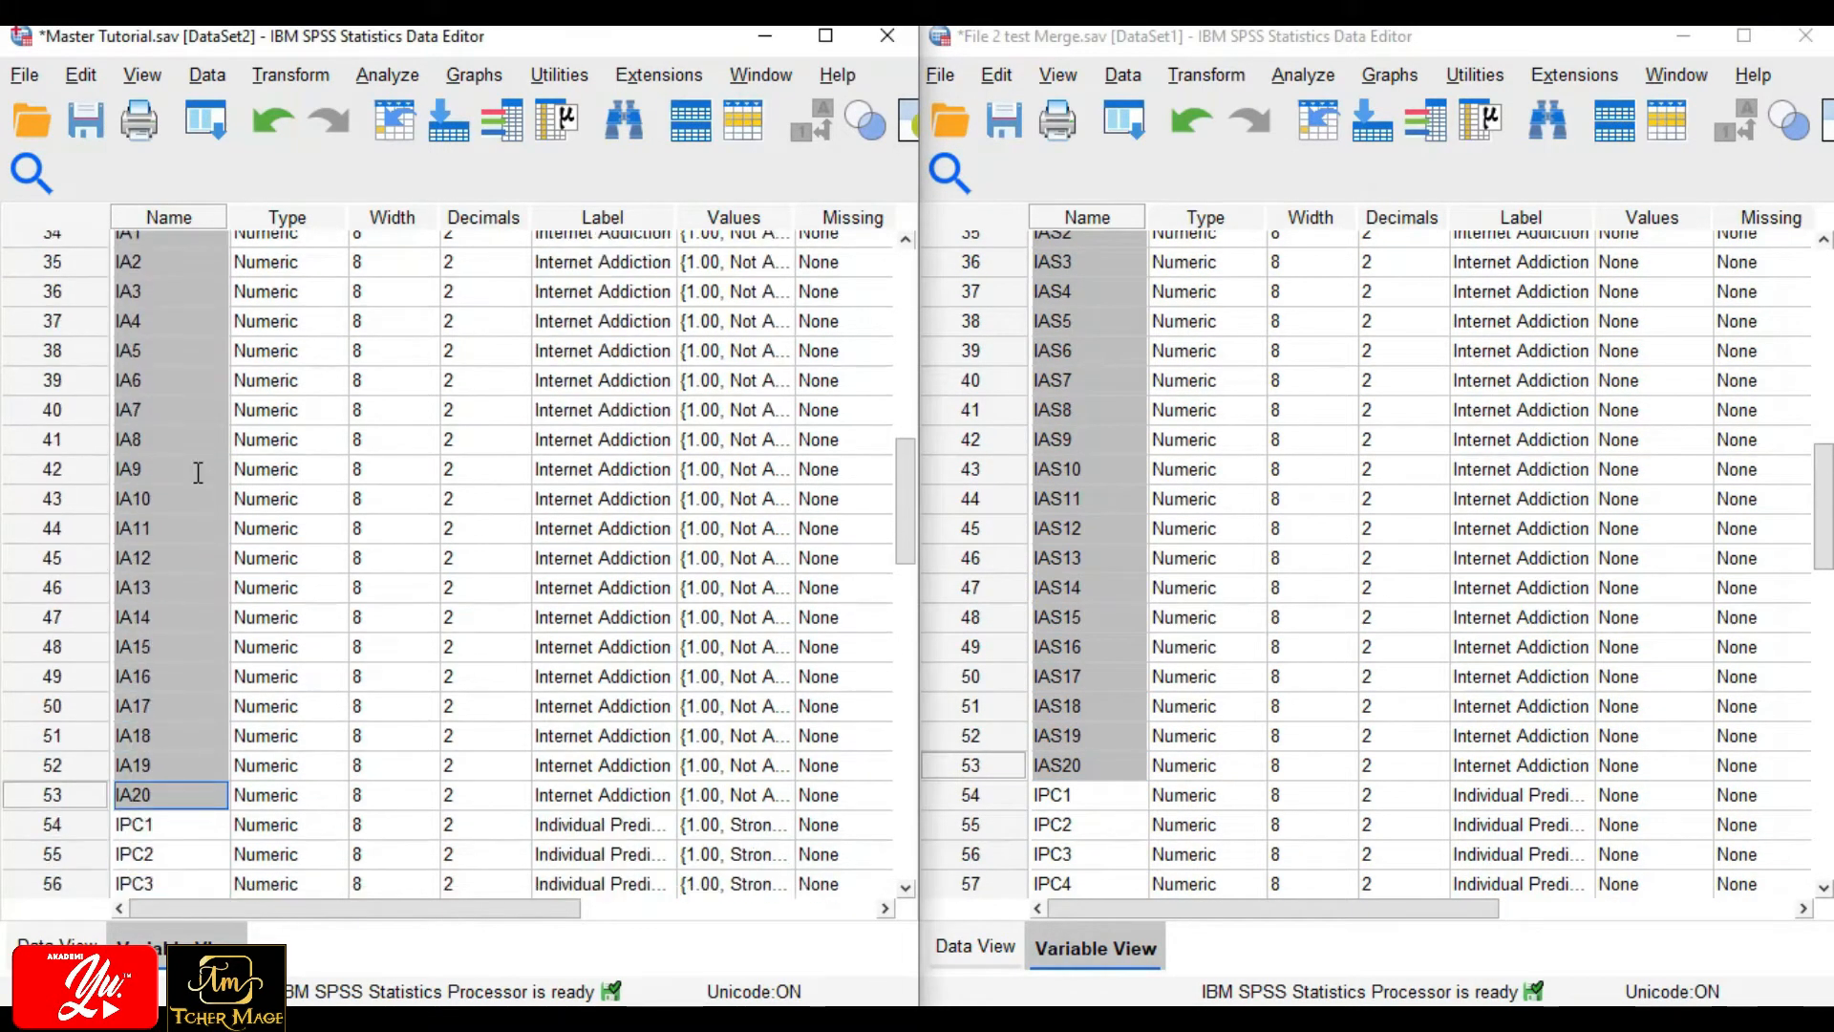
{"action": "right_click", "coordinate": [197, 471]}
{"action": "left_click", "coordinate": [241, 511]}
Copy the total score variable names TOTALCAM, TOTALCOA, TOTALIA and TOTALIPC from Master Tutorial.
{"action": "scroll", "coordinate": [186, 649], "scroll_direction": "down", "scroll_amount": 3}
{"action": "scroll", "coordinate": [1096, 501], "scroll_direction": "down", "scroll_amount": 5}
{"action": "scroll", "coordinate": [287, 621], "scroll_direction": "down", "scroll_amount": 4}
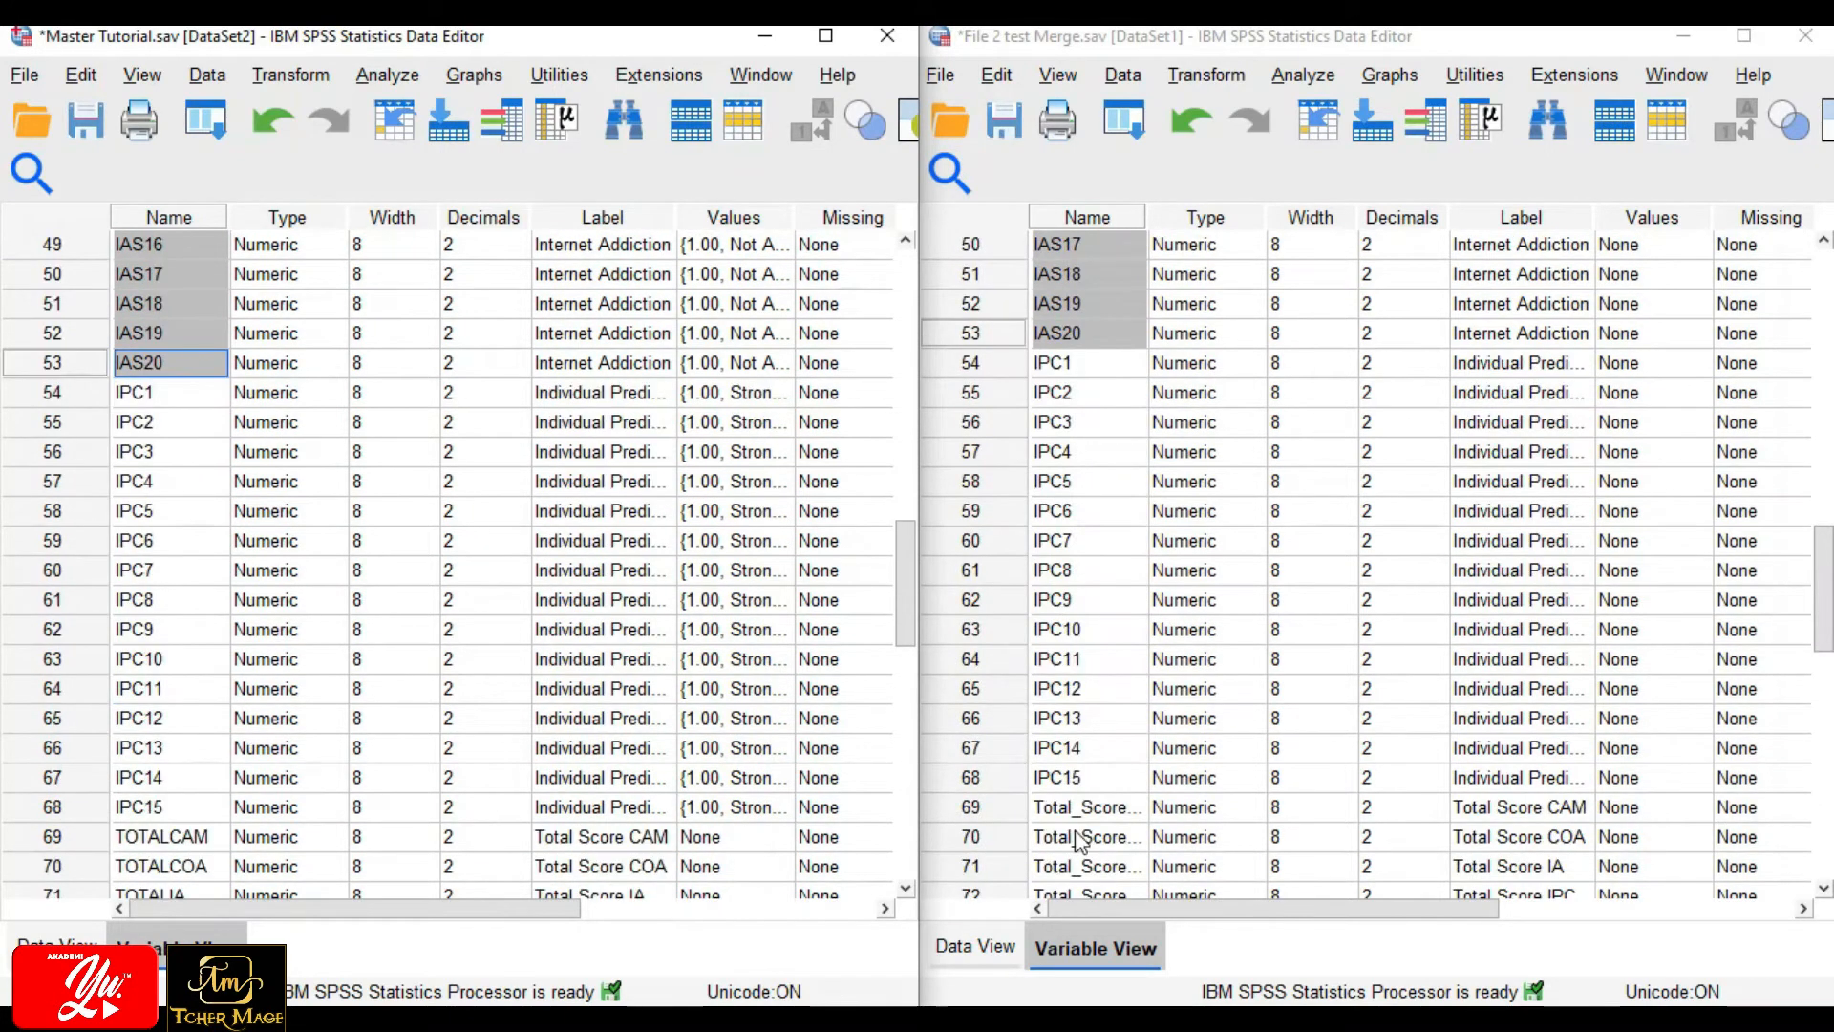
{"action": "scroll", "coordinate": [1331, 697], "scroll_direction": "down", "scroll_amount": 2}
{"action": "left_click", "coordinate": [191, 626]}
{"action": "key", "text": "shift+Down"}
{"action": "key", "text": "shift+Down"}
{"action": "key", "text": "shift+Down"}
{"action": "key", "text": "Down"}
{"action": "key", "text": "shift+Down"}
{"action": "key", "text": "shift+Down"}
{"action": "key", "text": "shift+Down"}
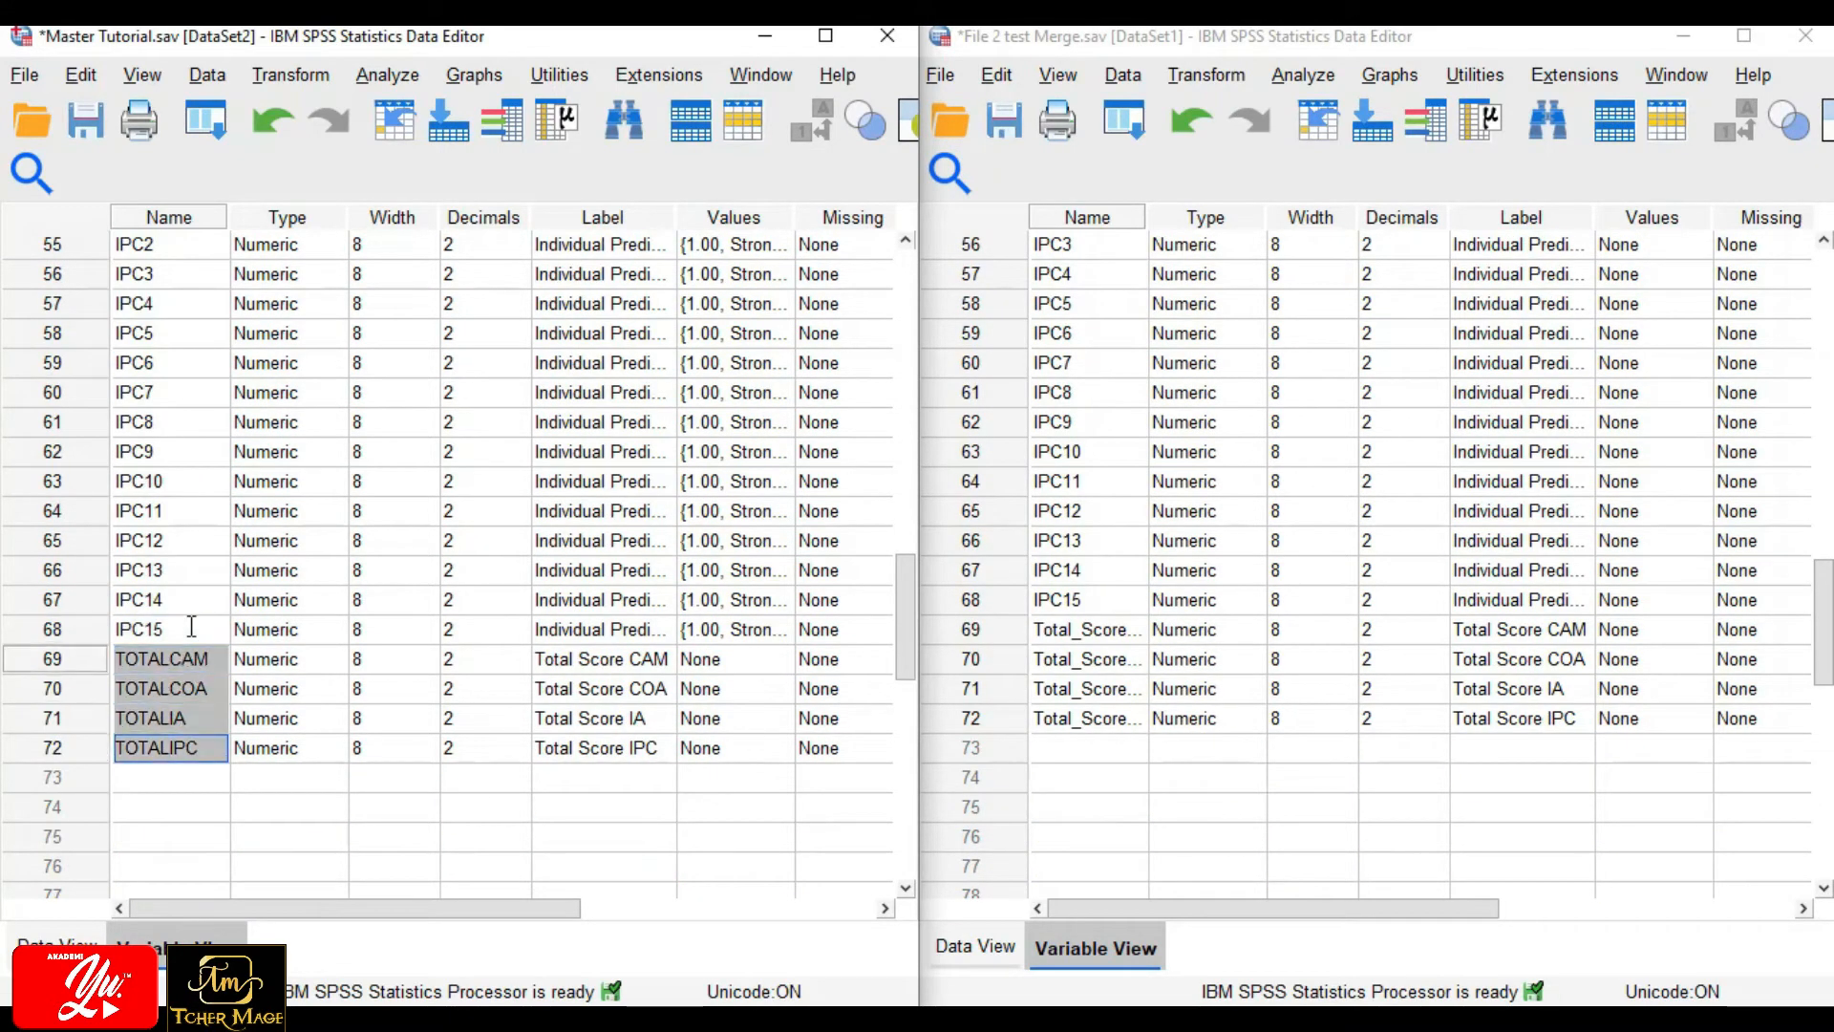
Paste the copied total score names over the four Total_Score variable names in File 2 test Merge.
{"action": "left_click", "coordinate": [1089, 629]}
{"action": "key", "text": "shift+Down"}
{"action": "key", "text": "shift+Down"}
{"action": "key", "text": "shift+Down"}
{"action": "right_click", "coordinate": [1084, 673]}
{"action": "left_click", "coordinate": [1131, 732]}
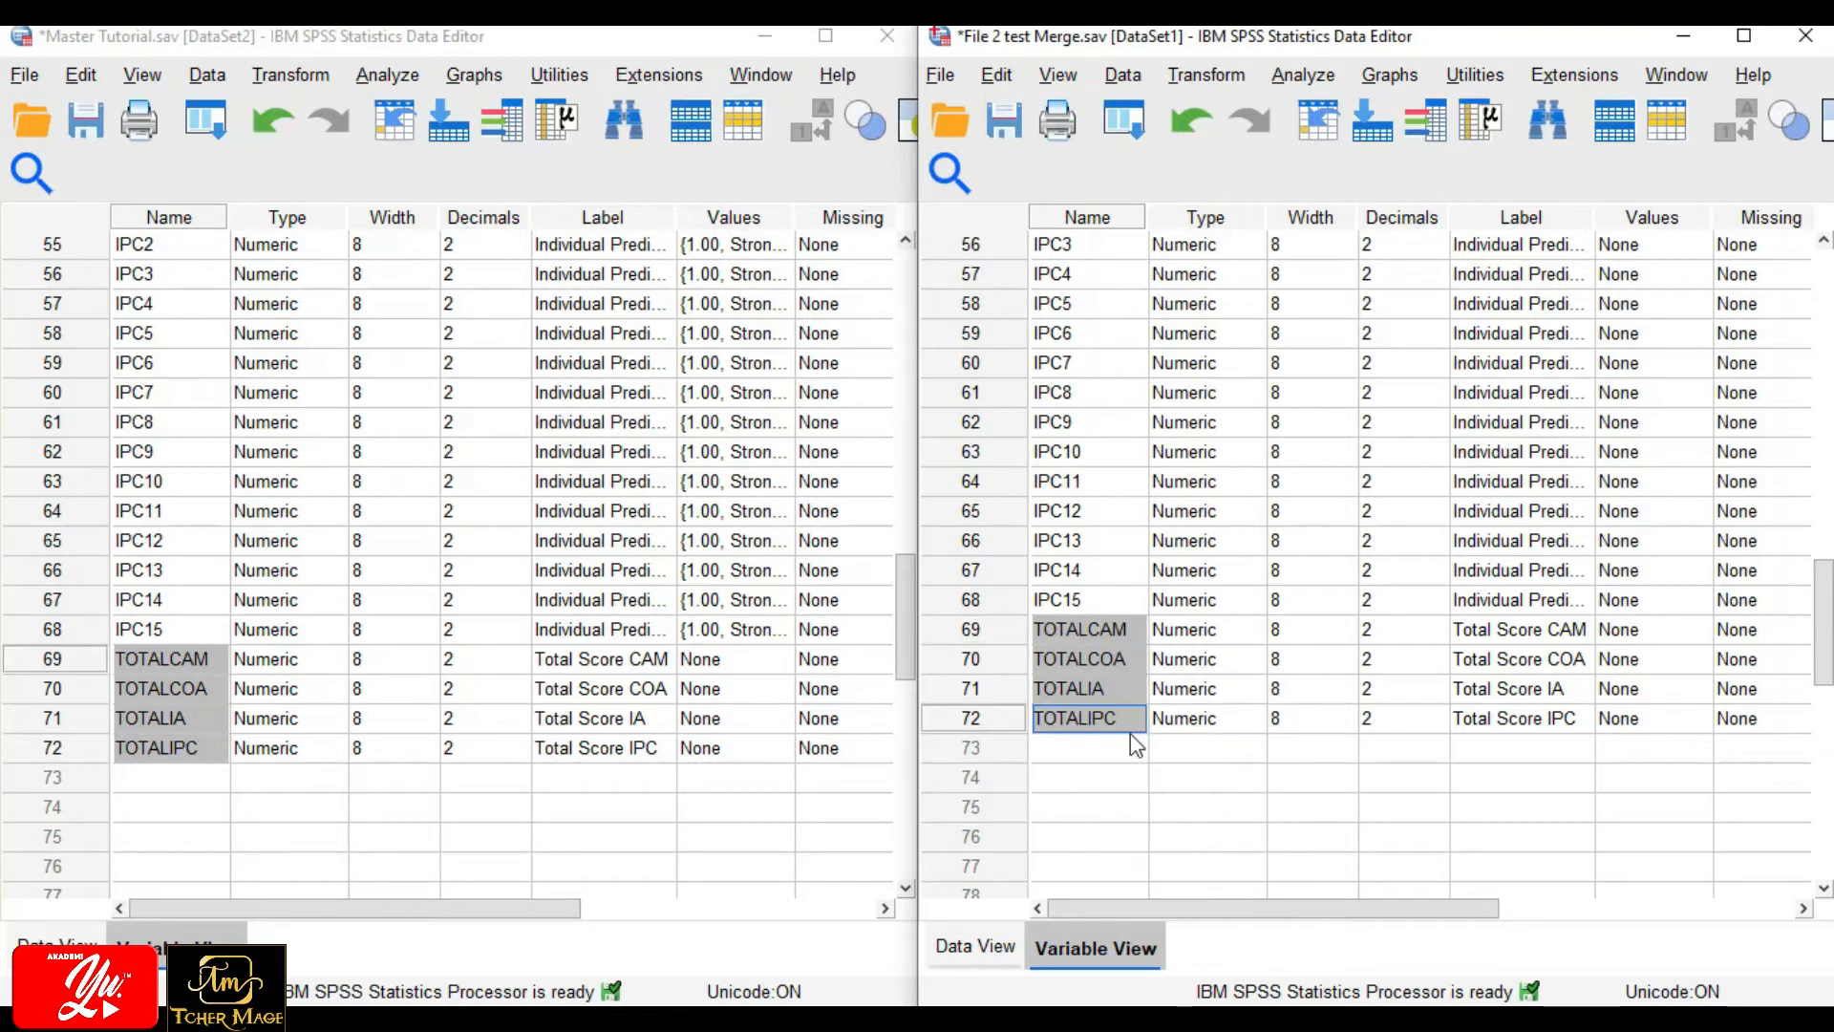
Compare the Columns, Align and Measure settings of the variables in Master Tutorial and File 2 test Merge.
{"action": "mouse_move", "coordinate": [512, 909]}
{"action": "left_mouse_down"}
{"action": "mouse_move", "coordinate": [604, 925]}
{"action": "mouse_move", "coordinate": [523, 912]}
{"action": "left_mouse_up"}
{"action": "scroll", "coordinate": [566, 723], "scroll_direction": "up", "scroll_amount": 18}
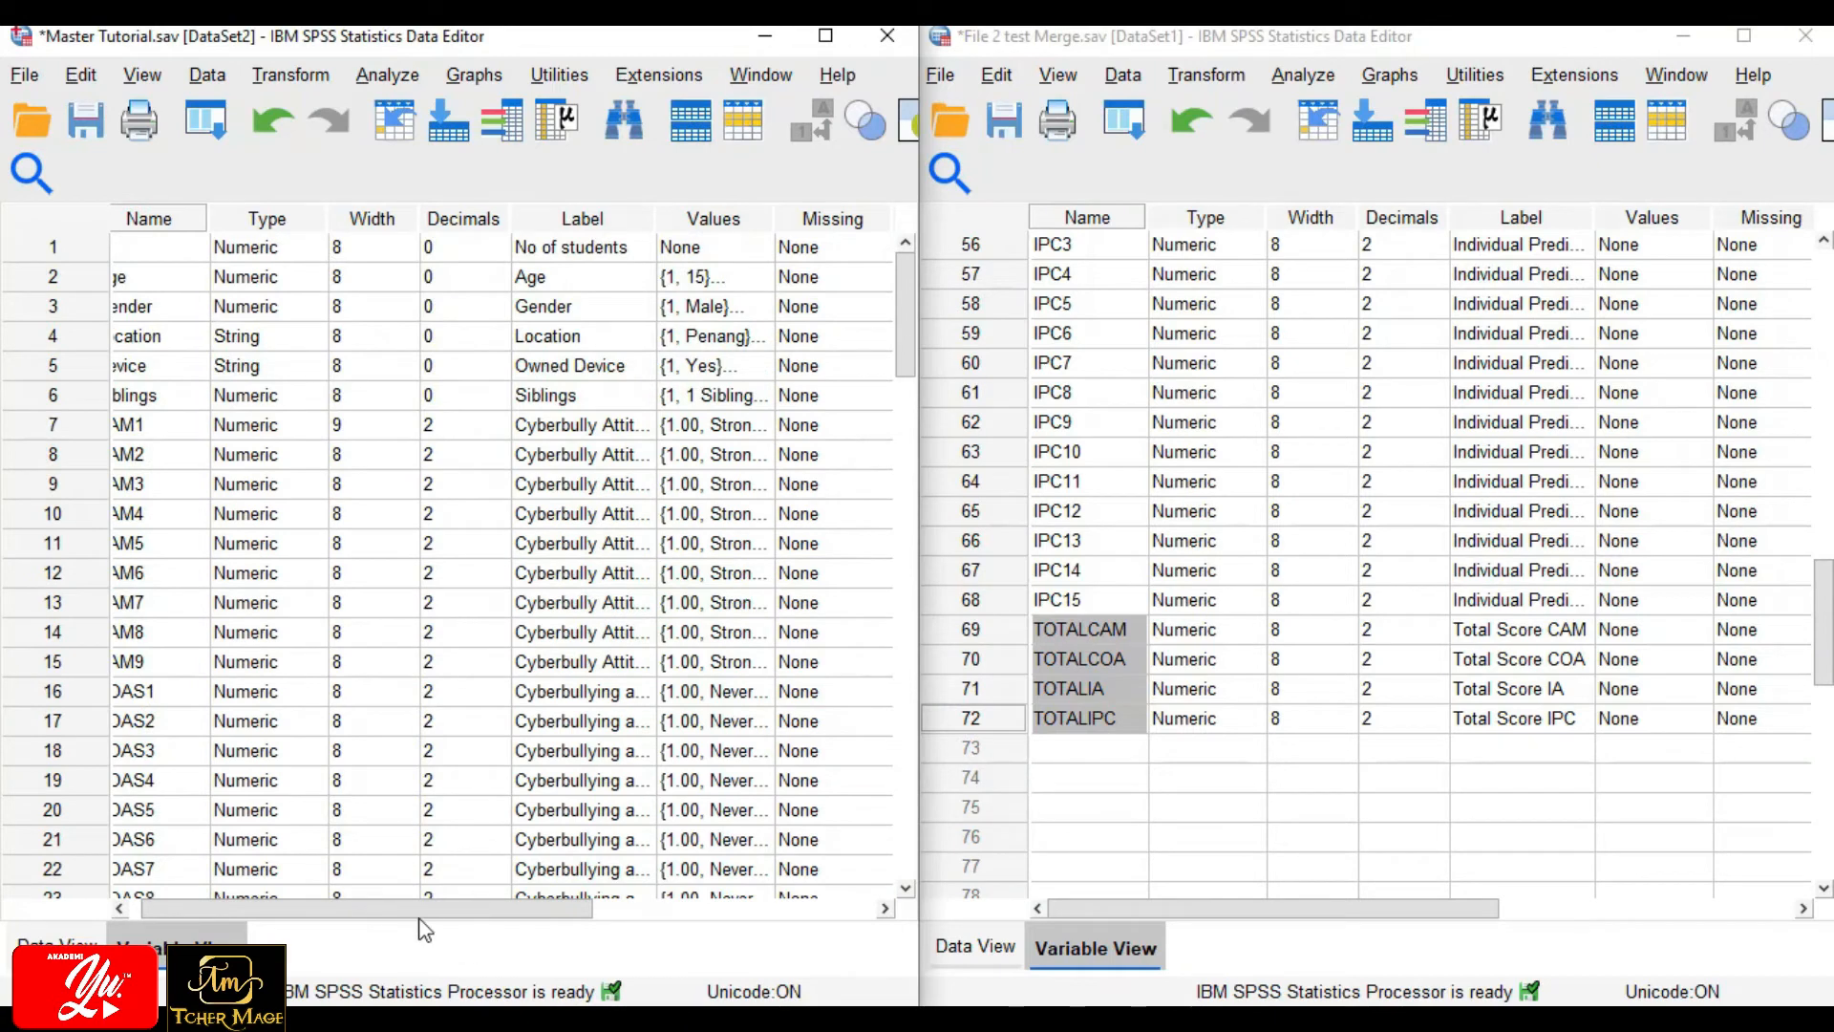
{"action": "left_click_drag", "start_coordinate": [418, 914], "coordinate": [289, 865]}
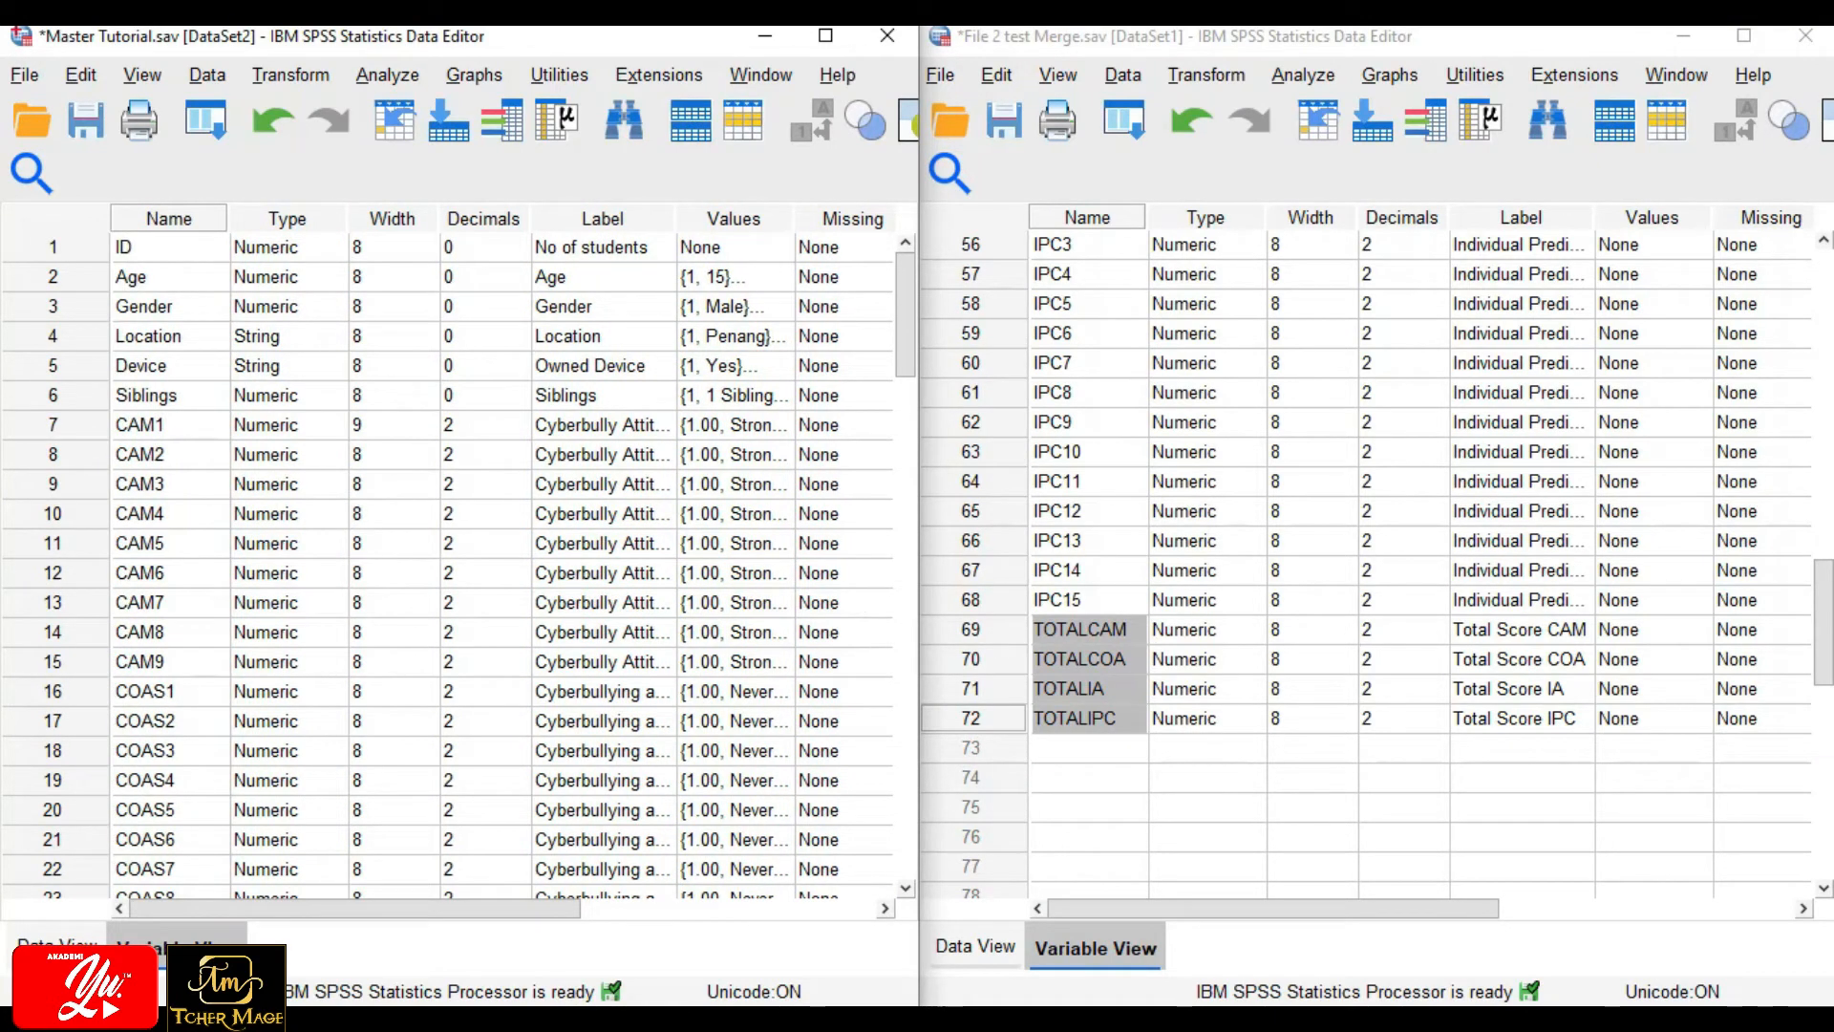
{"action": "left_click_drag", "start_coordinate": [1161, 907], "coordinate": [1462, 762]}
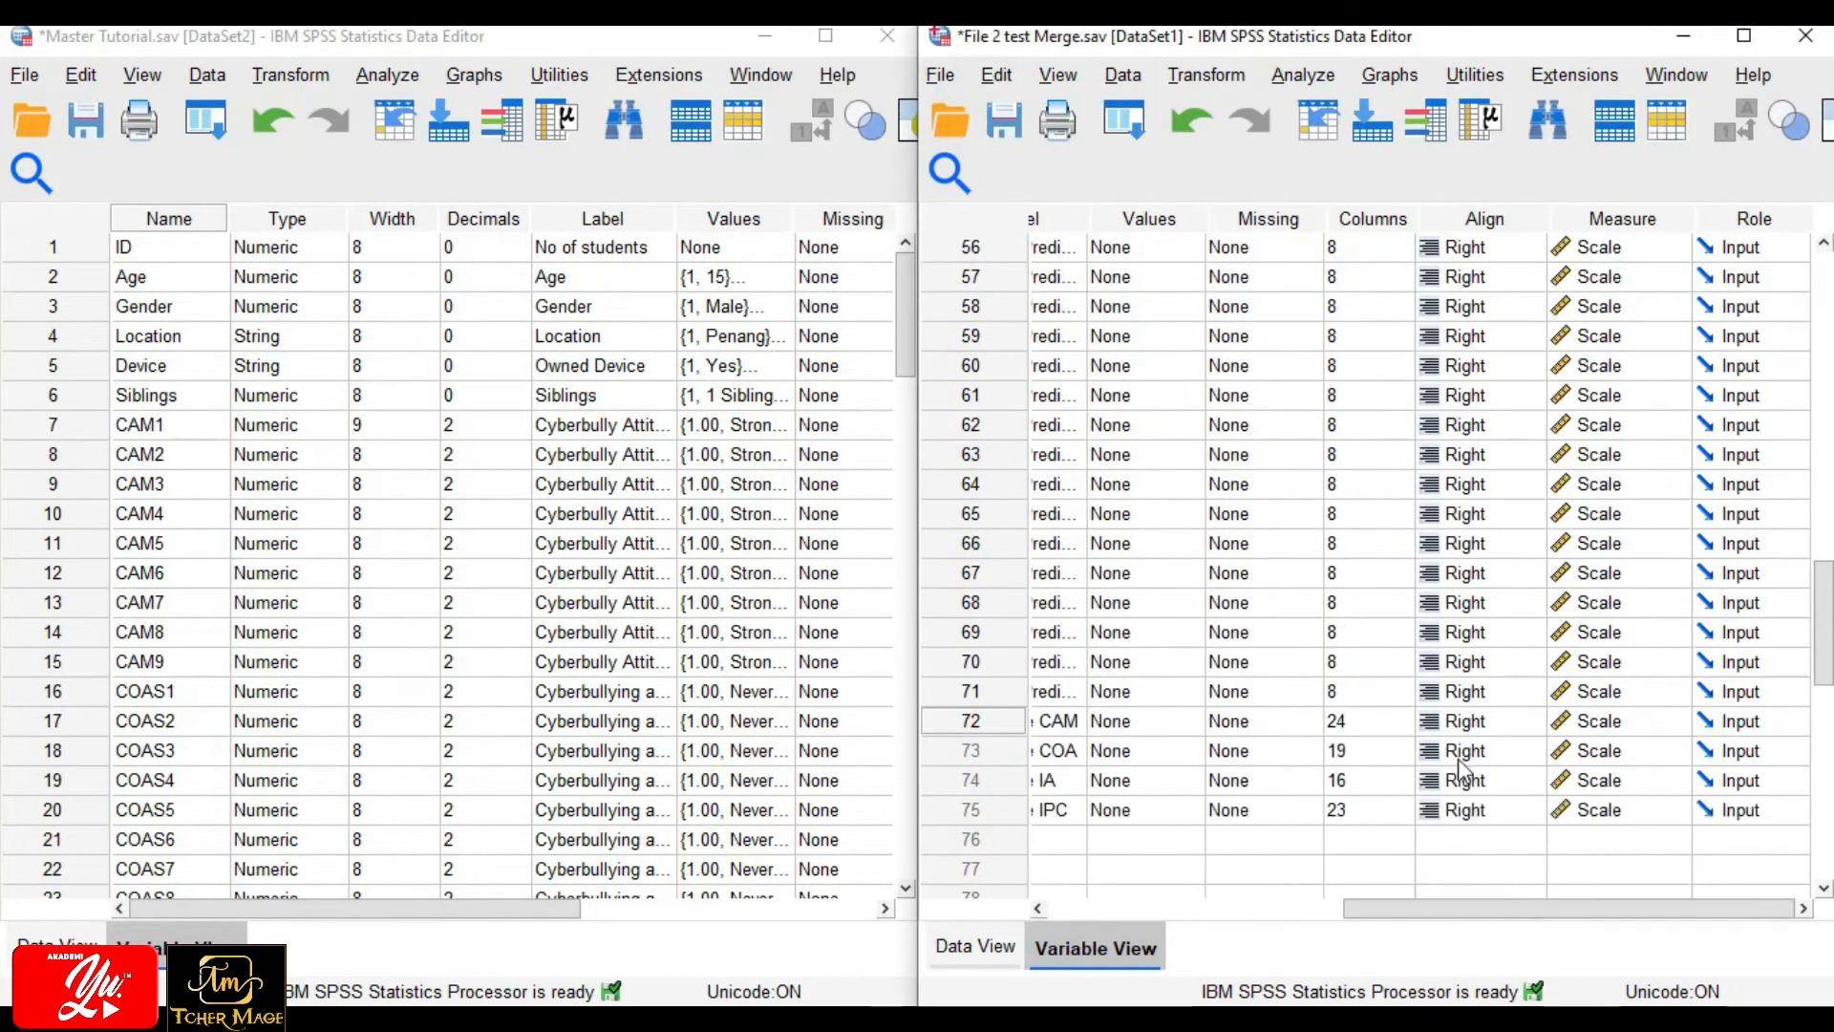
{"action": "scroll", "coordinate": [1462, 760], "scroll_direction": "up", "scroll_amount": 14}
{"action": "scroll", "coordinate": [1462, 759], "scroll_direction": "up", "scroll_amount": 5}
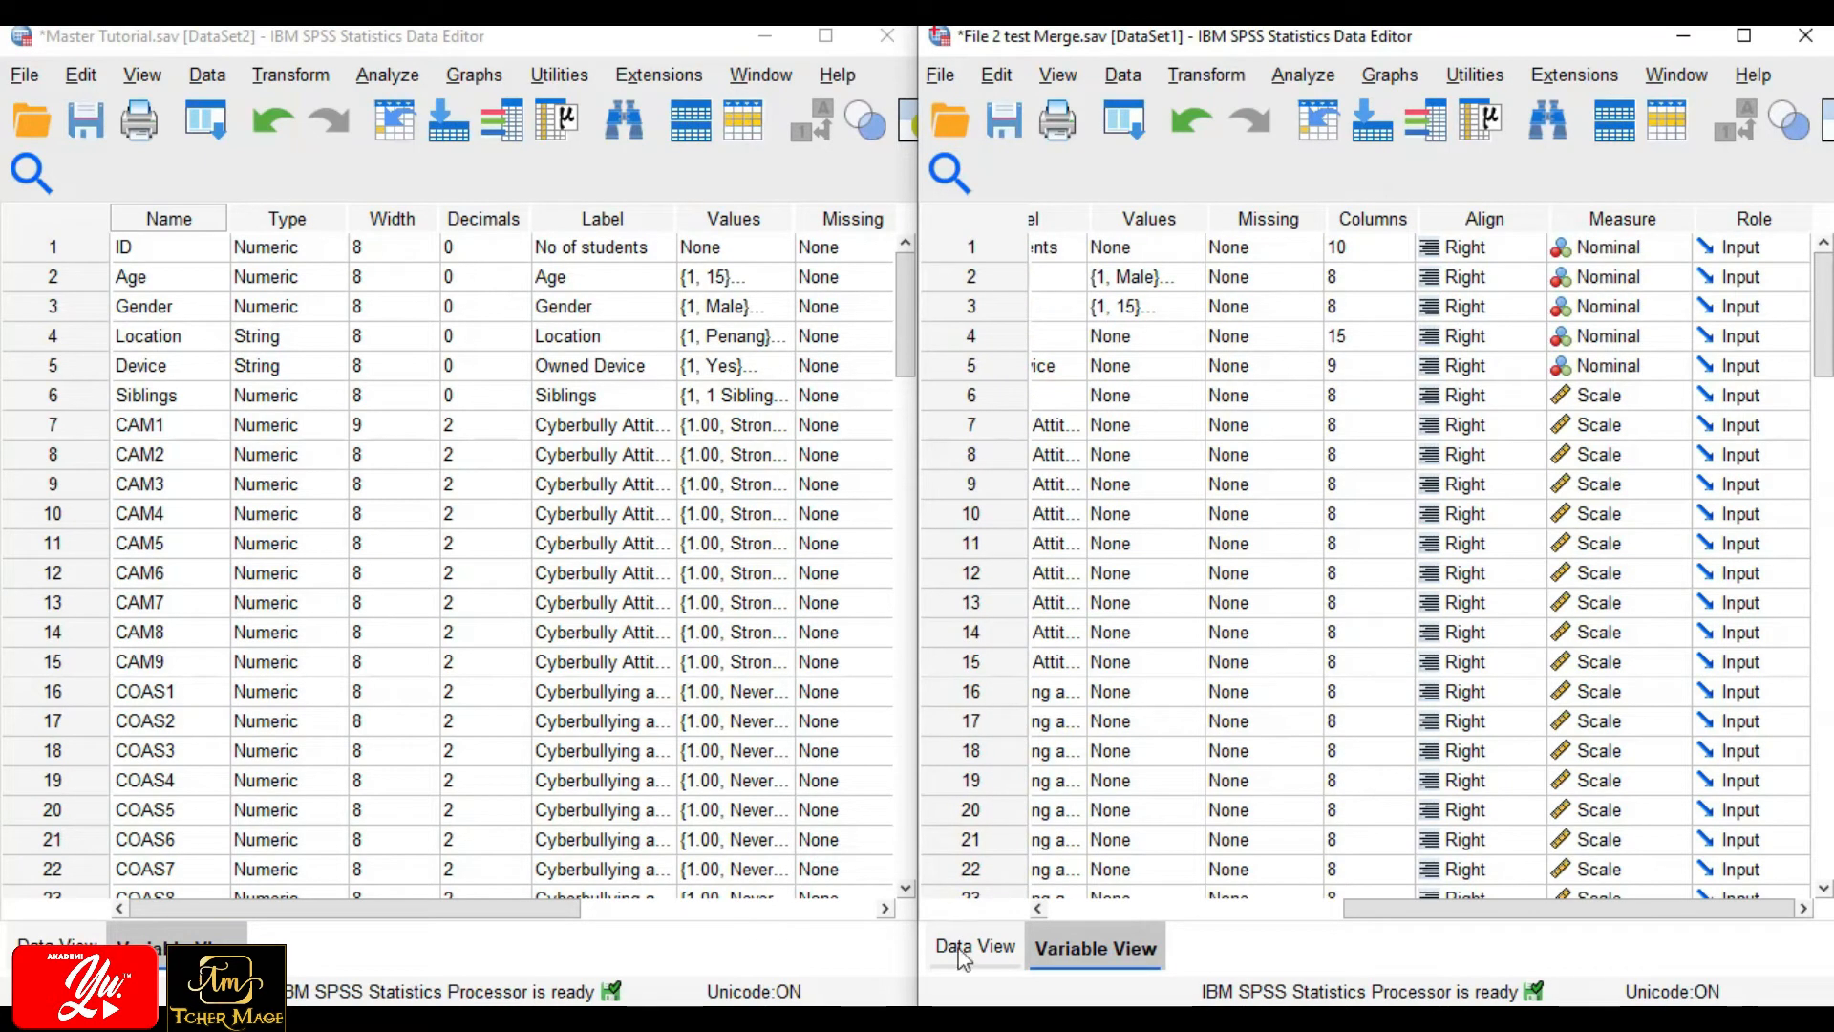
{"action": "left_click", "coordinate": [581, 912]}
{"action": "left_click_drag", "start_coordinate": [582, 912], "coordinate": [875, 918]}
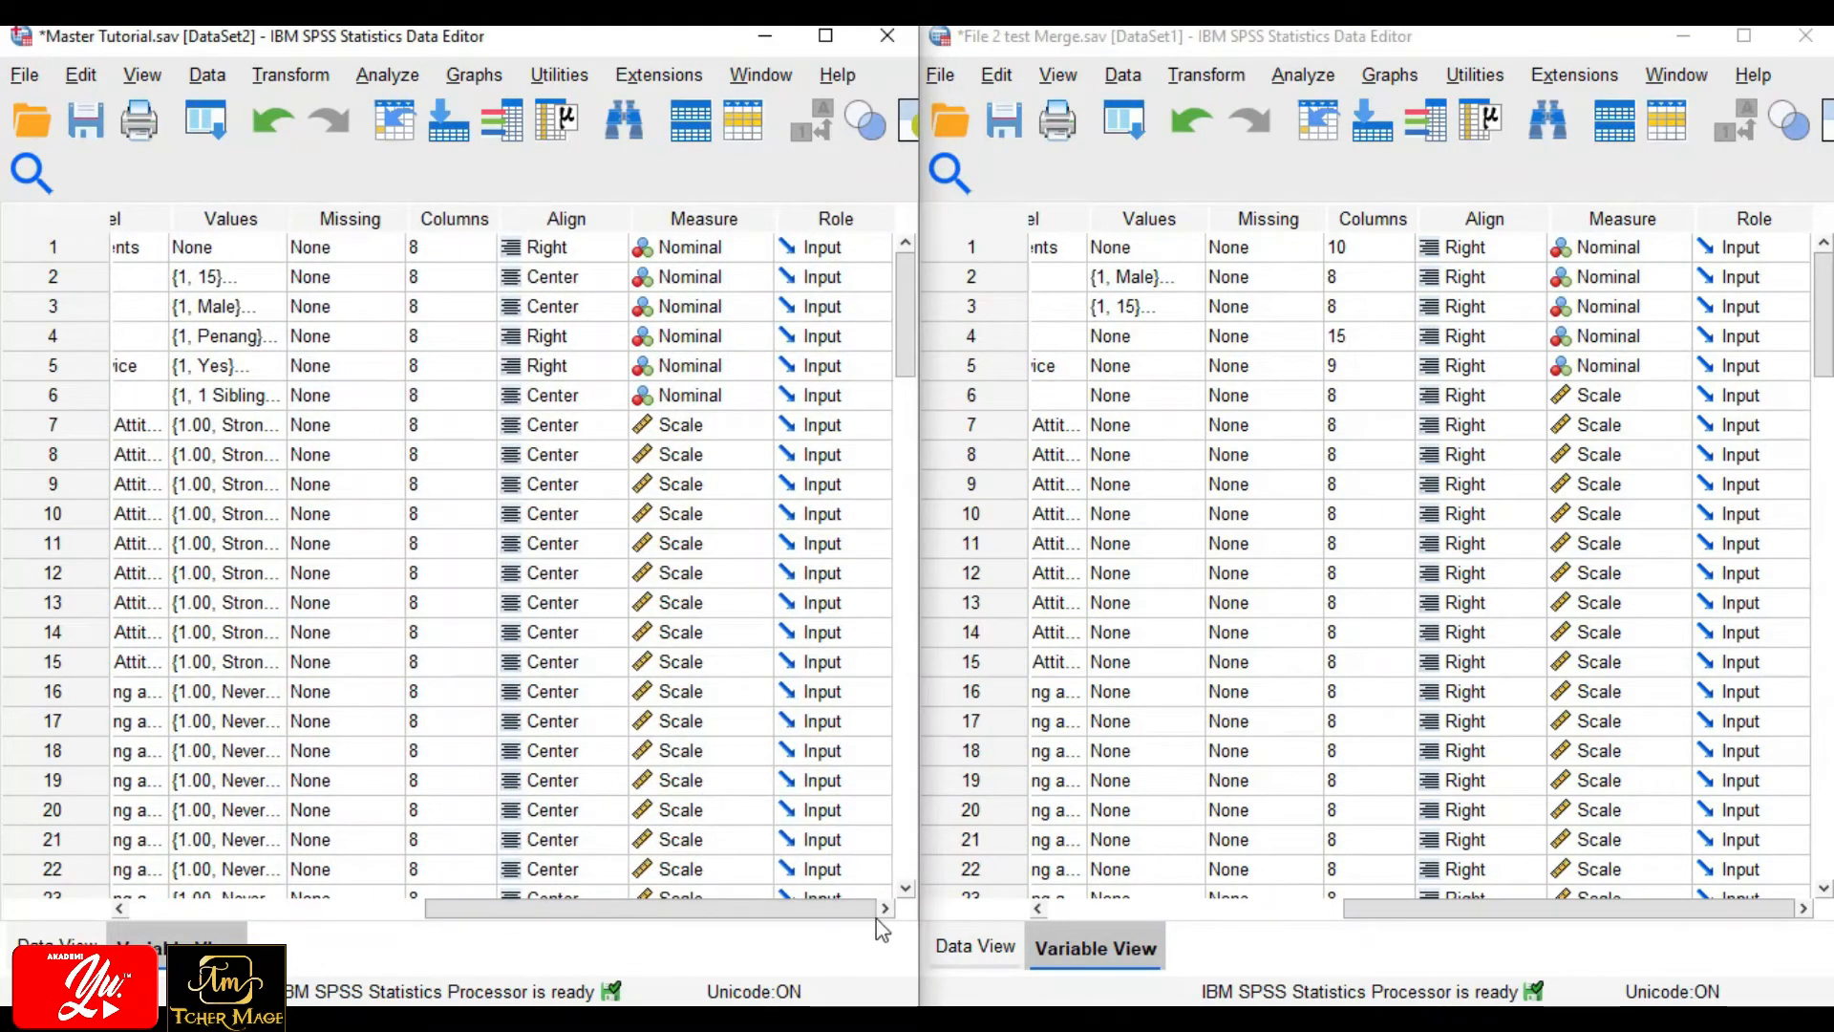
Copy the Right alignment setting of all variables in File 2 test Merge.
{"action": "left_click", "coordinate": [1486, 248]}
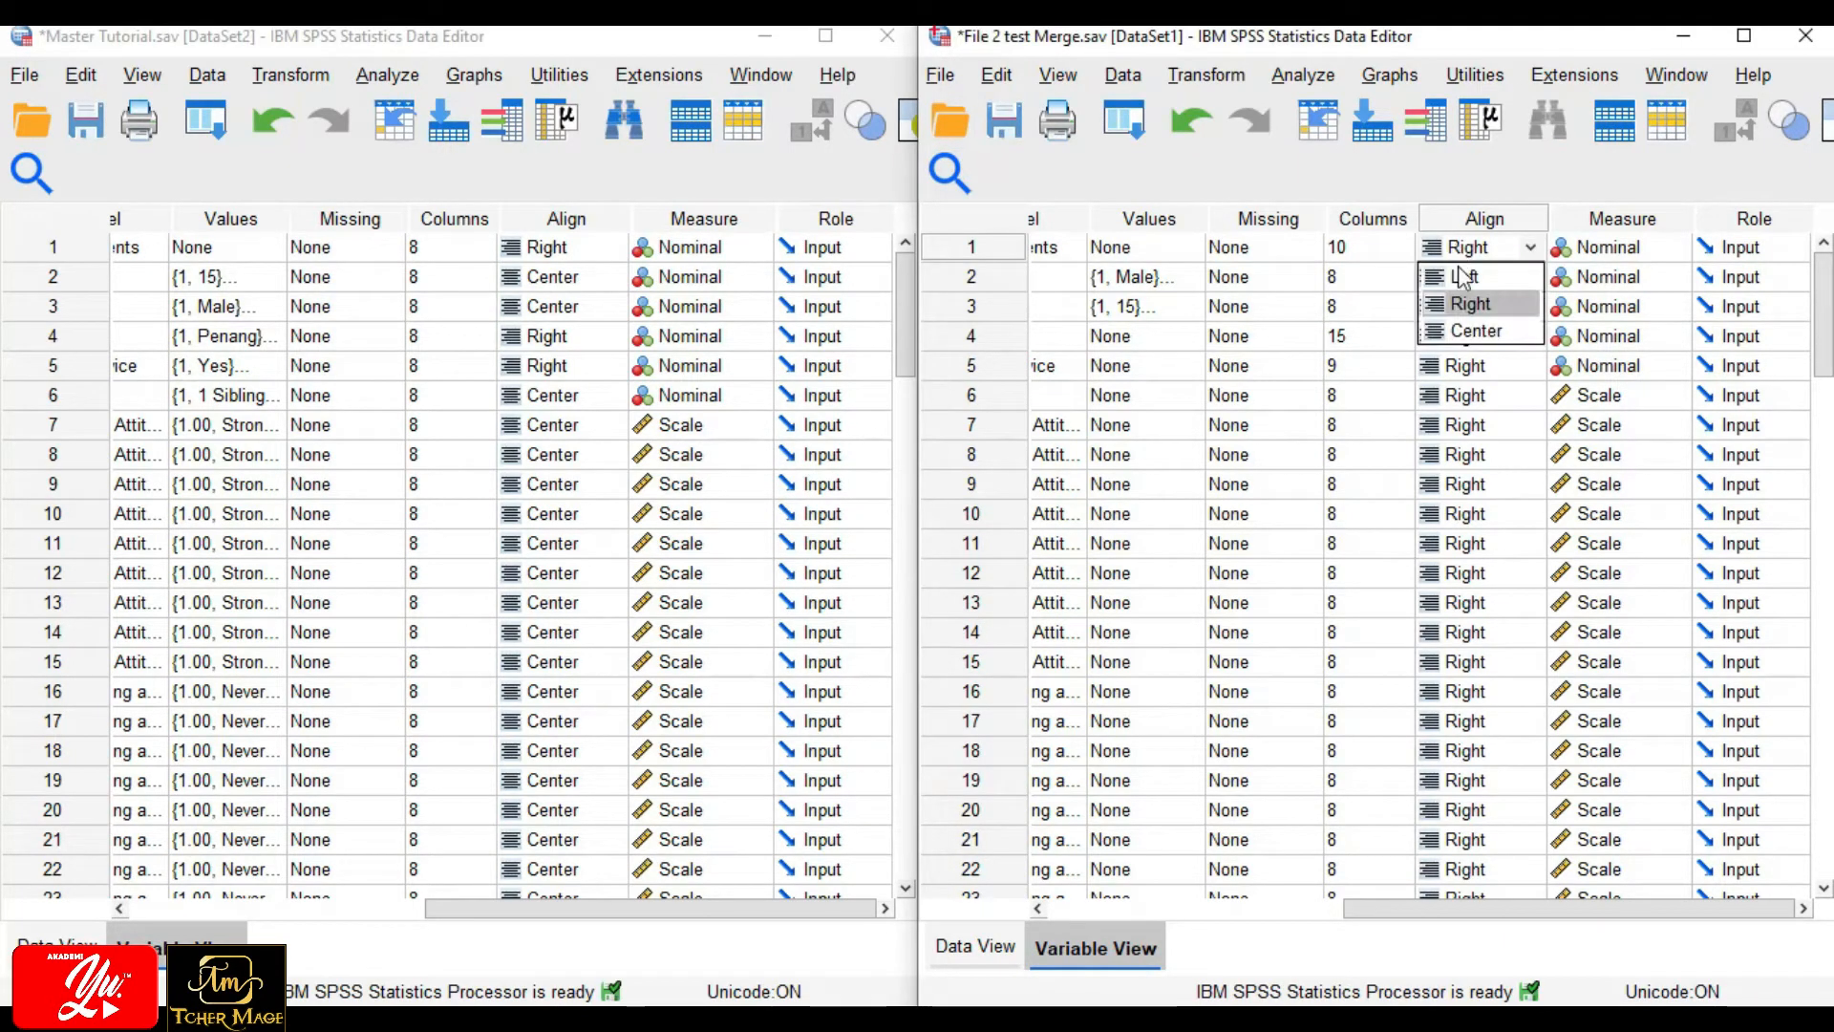
{"action": "left_click", "coordinate": [1410, 547]}
{"action": "double_click", "coordinate": [1469, 248]}
{"action": "key", "text": "shift+Down"}
{"action": "key", "text": "shift+Down"}
{"action": "key", "text": "shift+Down"}
{"action": "key", "text": "shift+Down"}
{"action": "key", "text": "shift+Down"}
{"action": "key", "text": "shift+Down"}
{"action": "key", "text": "shift+Down"}
{"action": "key", "text": "shift+Down"}
{"action": "key", "text": "shift+Down"}
{"action": "key", "text": "shift+Down"}
{"action": "key", "text": "shift+Down"}
{"action": "key", "text": "shift+Down"}
{"action": "key", "text": "shift+Down"}
{"action": "key", "text": "shift+Down"}
{"action": "key", "text": "shift+Down"}
{"action": "key", "text": "shift+Down"}
{"action": "key", "text": "shift+Down"}
{"action": "key", "text": "shift+Down"}
{"action": "key", "text": "shift+Down"}
{"action": "key", "text": "shift+Down"}
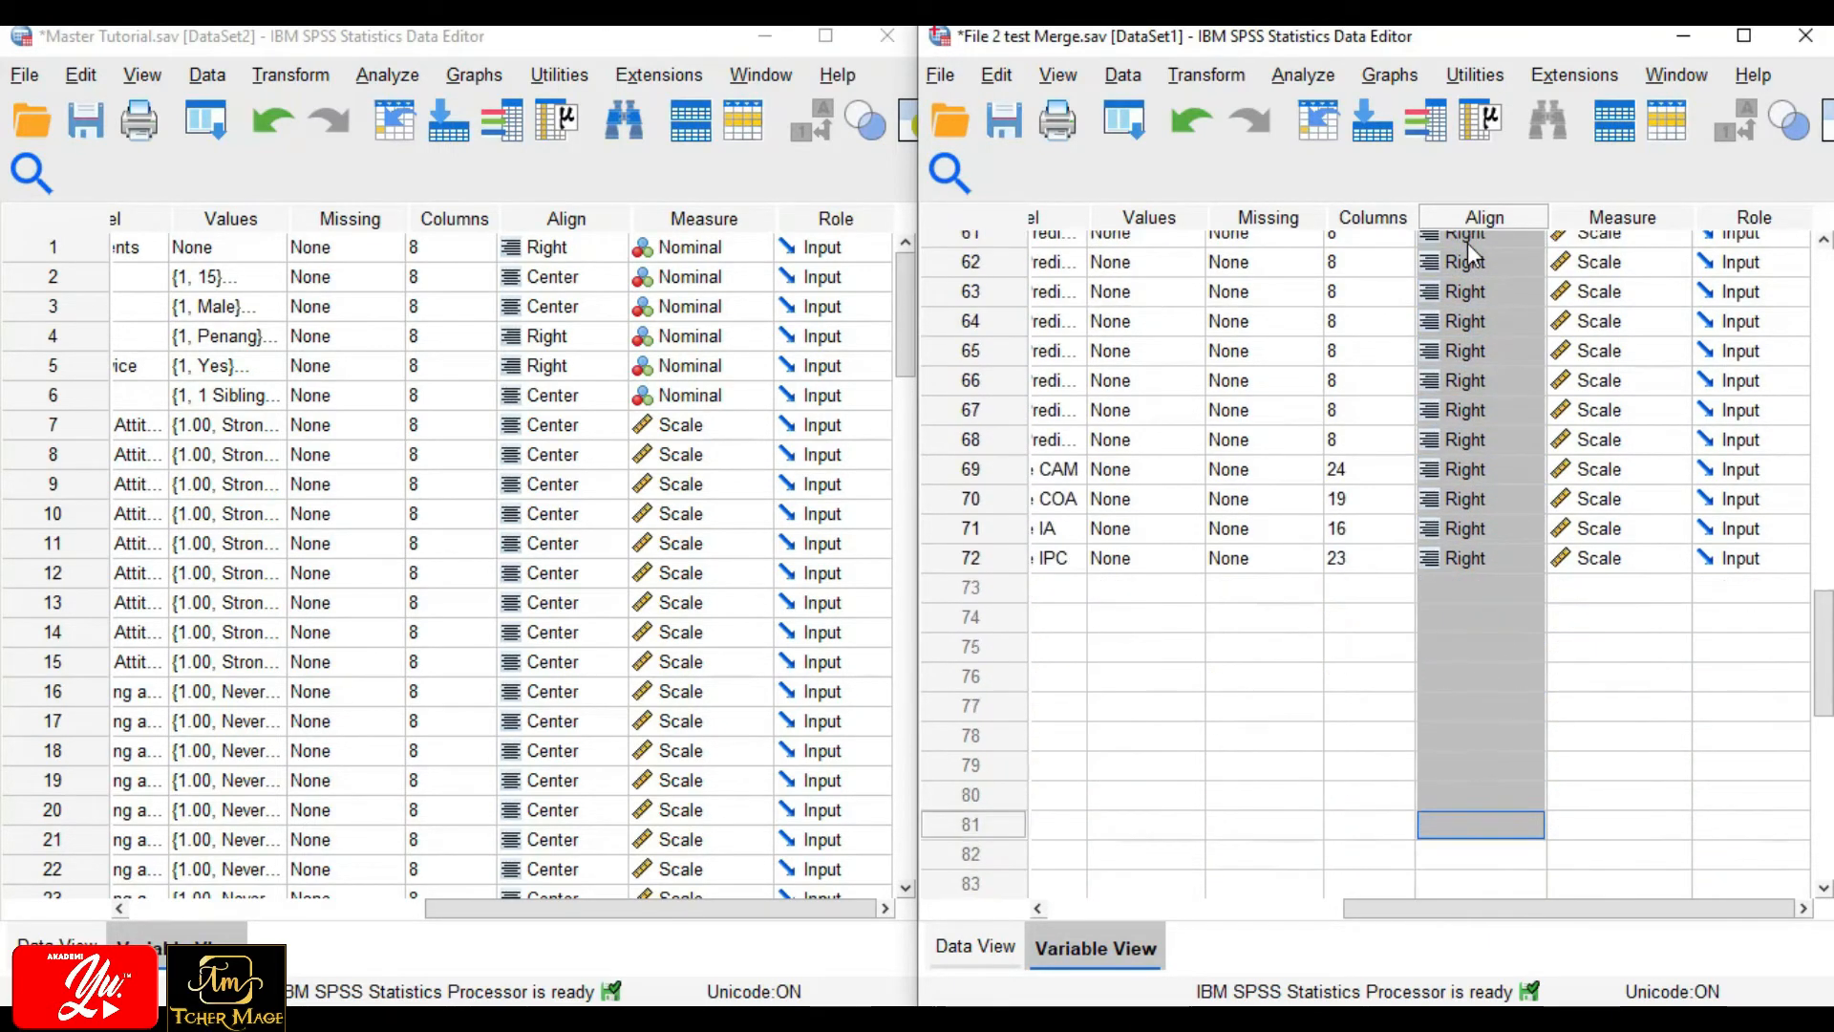
{"action": "right_click", "coordinate": [1467, 243]}
{"action": "left_click", "coordinate": [1497, 277]}
Paste the copied Right alignment onto all 72 variables in Master Tutorial.
{"action": "left_click", "coordinate": [550, 248]}
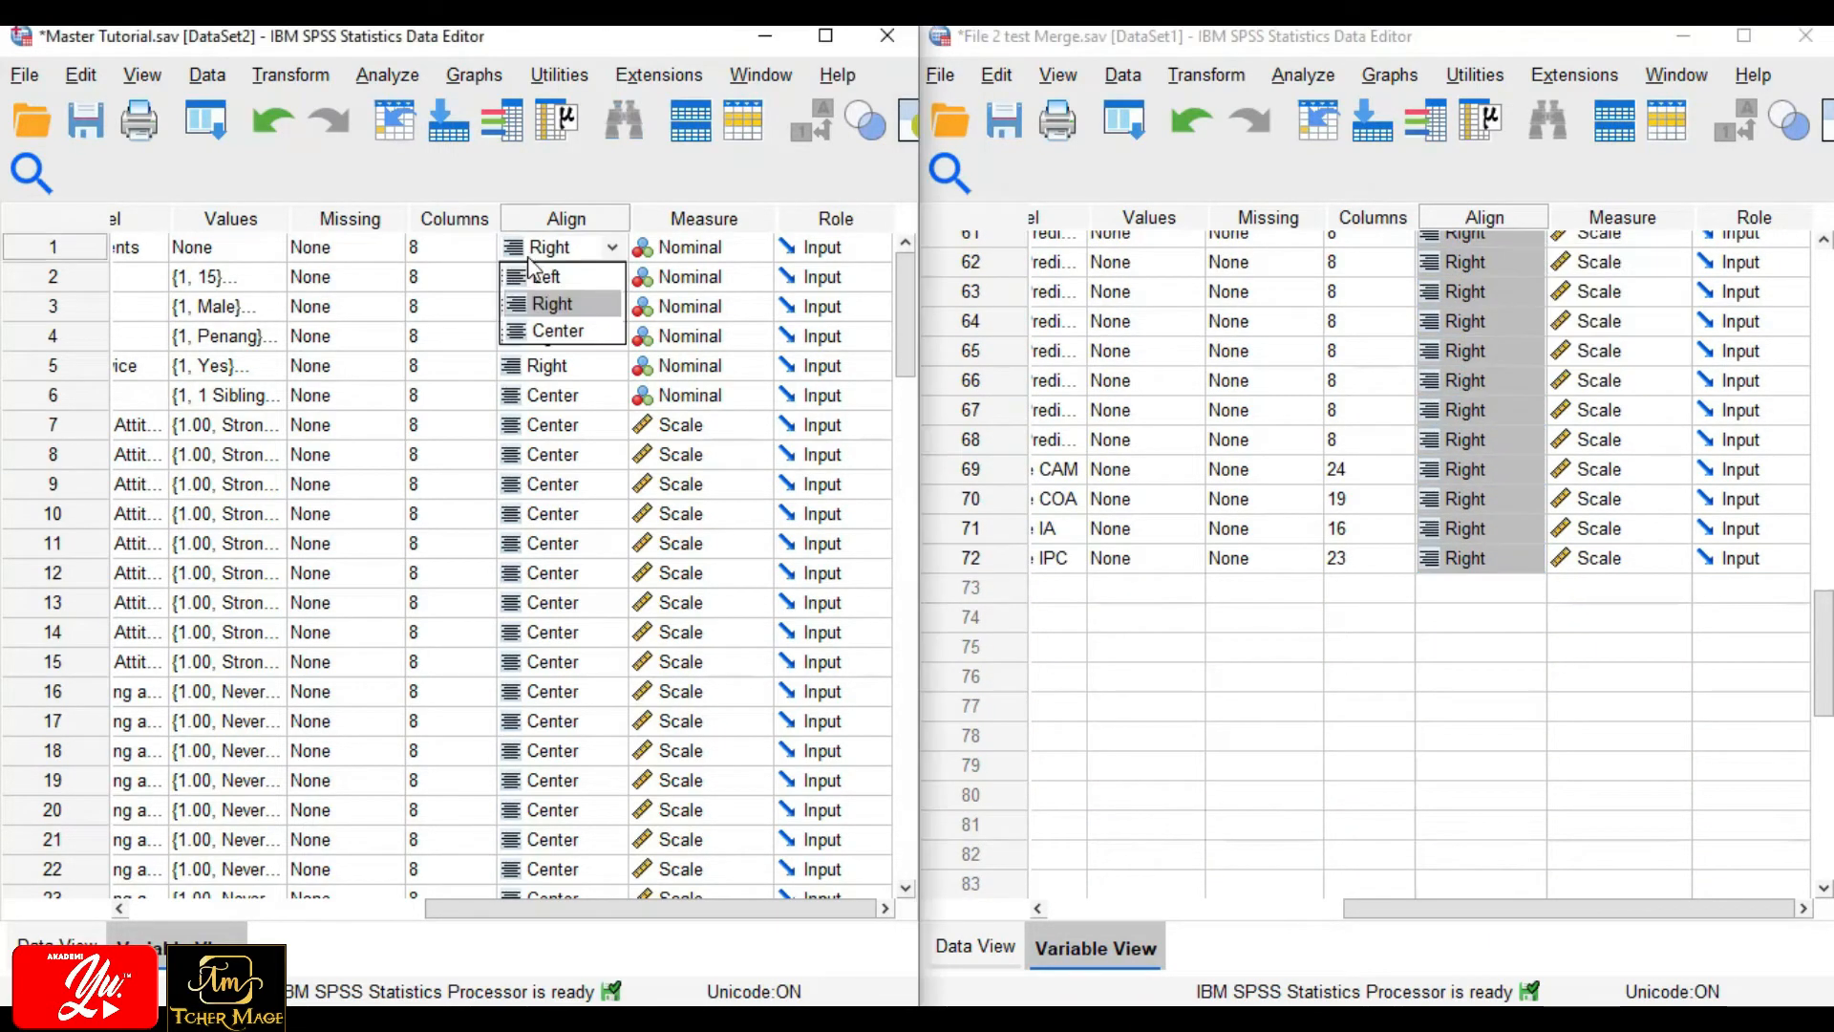
{"action": "left_click", "coordinate": [534, 256]}
{"action": "key", "text": "shift+Down"}
{"action": "key", "text": "shift+Down"}
{"action": "key", "text": "shift+Down"}
{"action": "key", "text": "shift+Down"}
{"action": "key", "text": "shift+Down"}
{"action": "key", "text": "shift+Down"}
{"action": "key", "text": "shift+Down"}
{"action": "key", "text": "shift+Down"}
{"action": "key", "text": "shift+Down"}
{"action": "key", "text": "shift+Down"}
{"action": "key", "text": "shift+Down"}
{"action": "key", "text": "shift+Down"}
{"action": "key", "text": "shift+Down"}
{"action": "key", "text": "shift+Down"}
{"action": "key", "text": "shift+Down"}
{"action": "key", "text": "shift+Down"}
{"action": "key", "text": "shift+Down"}
{"action": "key", "text": "shift+Down"}
{"action": "key", "text": "shift+Down"}
{"action": "key", "text": "shift+Down"}
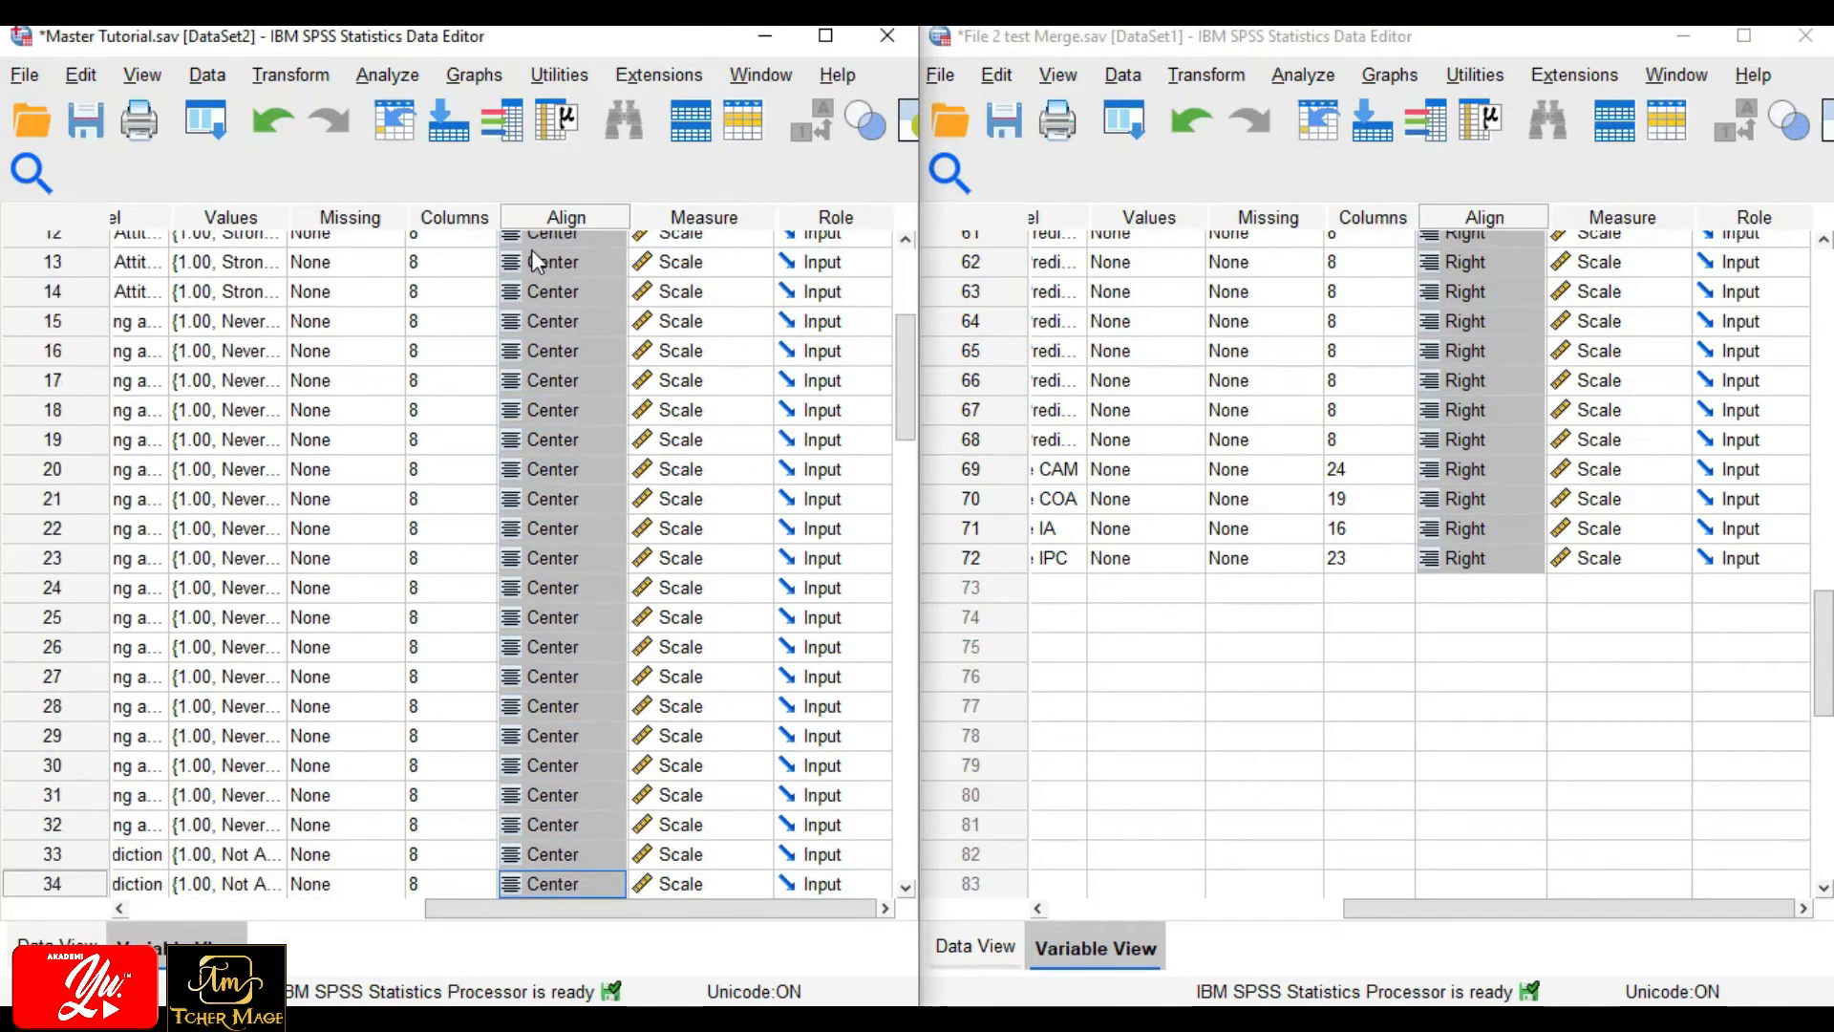
{"action": "key", "text": "shift+Up"}
{"action": "key", "text": "shift+Up"}
{"action": "key", "text": "shift+Up"}
{"action": "key", "text": "shift+Up"}
{"action": "key", "text": "shift+Up"}
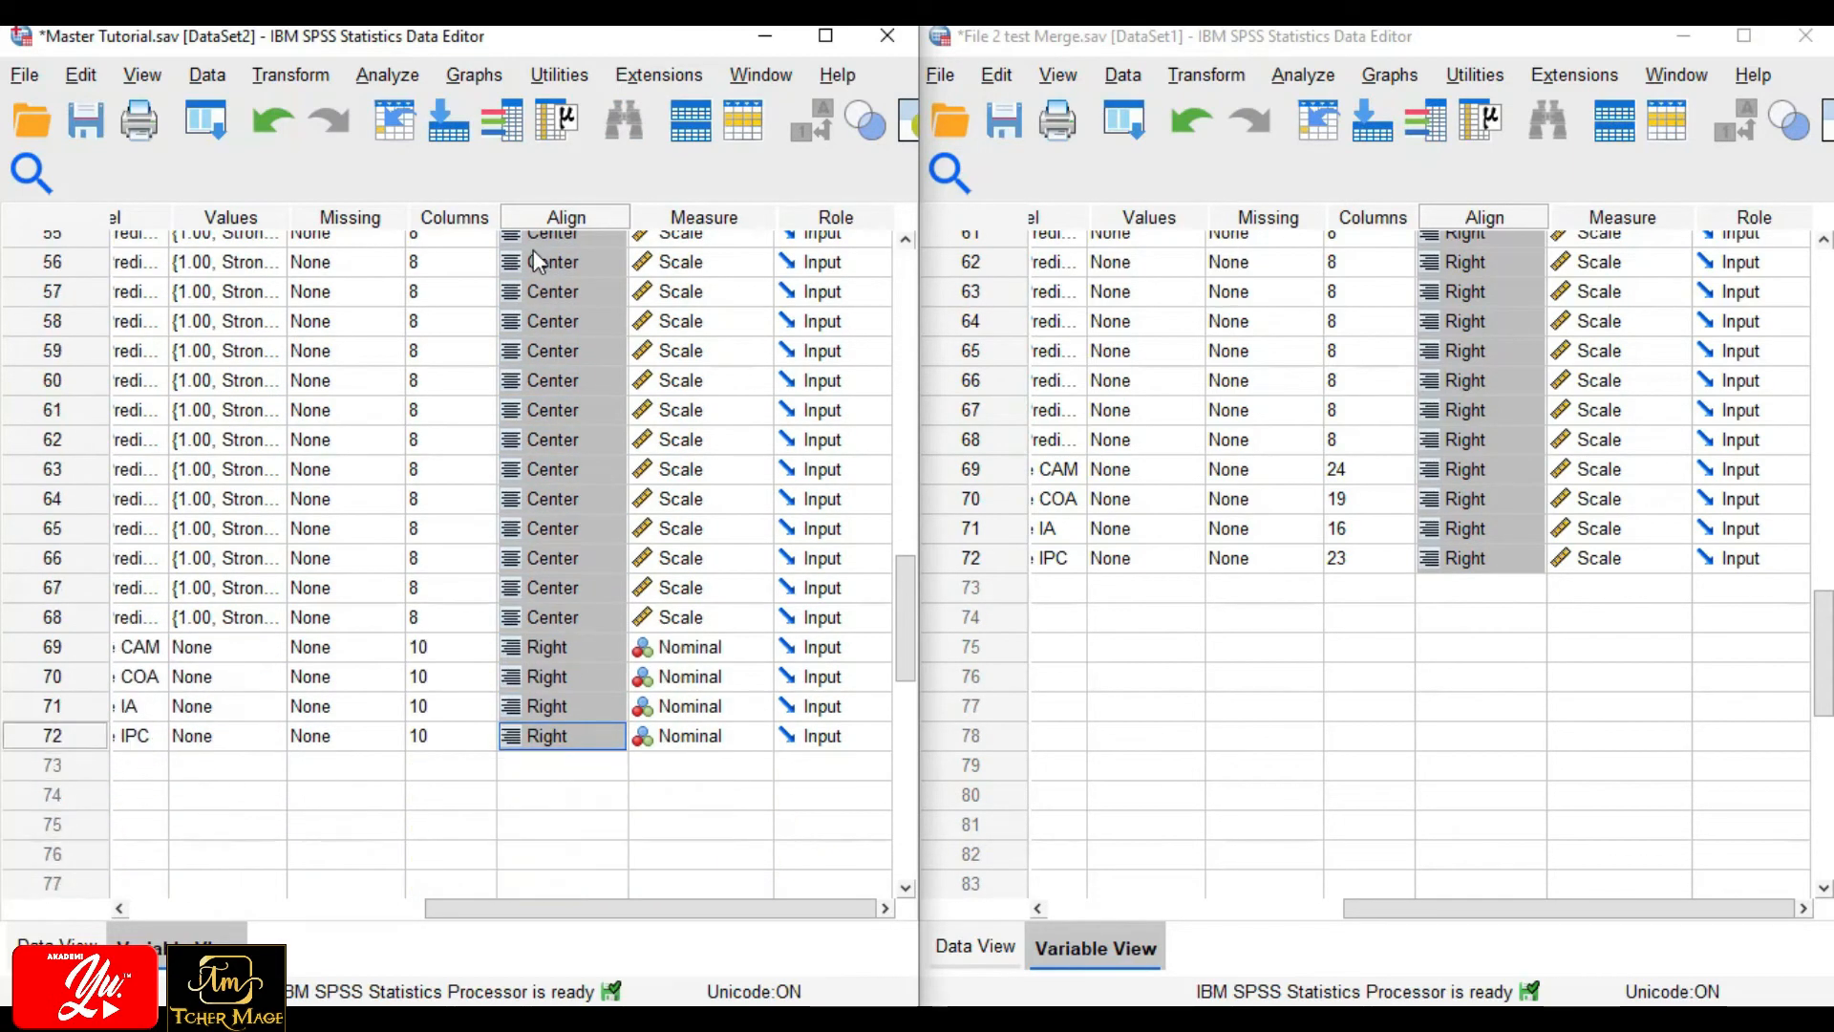
{"action": "right_click", "coordinate": [533, 249]}
{"action": "left_click", "coordinate": [567, 300]}
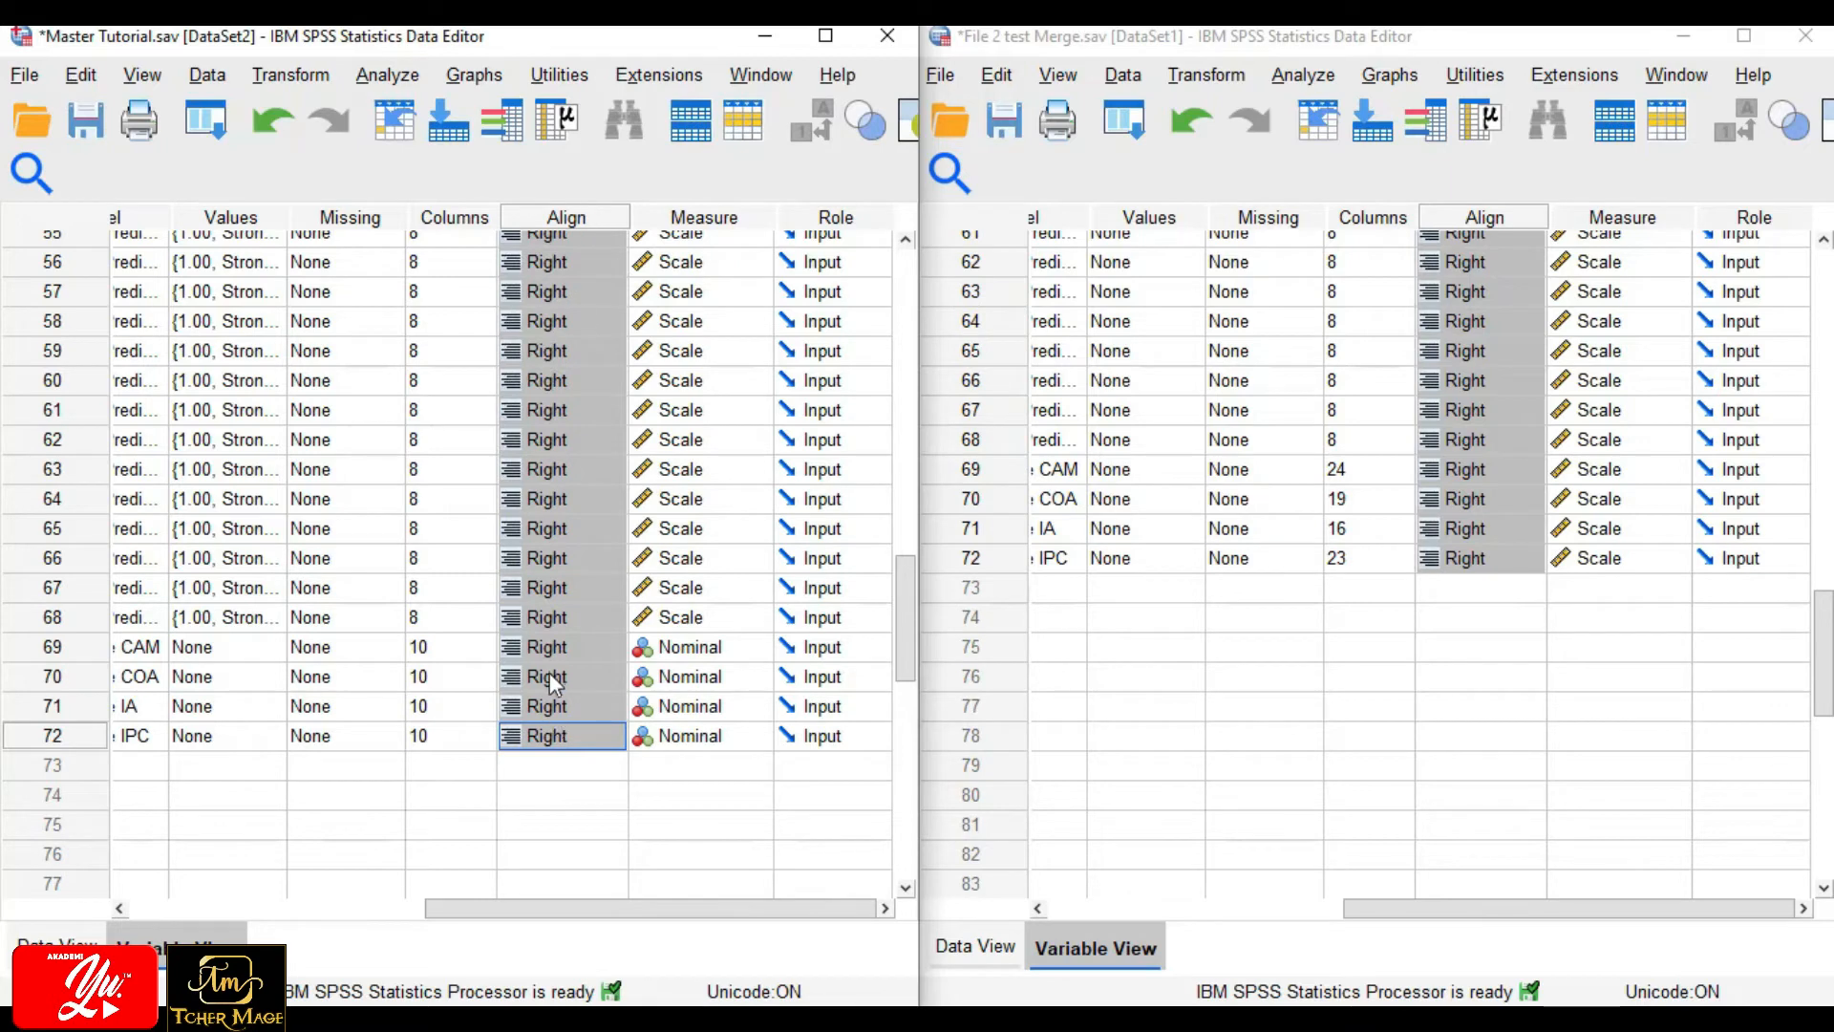
Examine the case data of both datasets to compare where their ID numbering starts and ends.
{"action": "scroll", "coordinate": [548, 672], "scroll_direction": "up", "scroll_amount": 18}
{"action": "left_click_drag", "start_coordinate": [532, 907], "coordinate": [236, 909]}
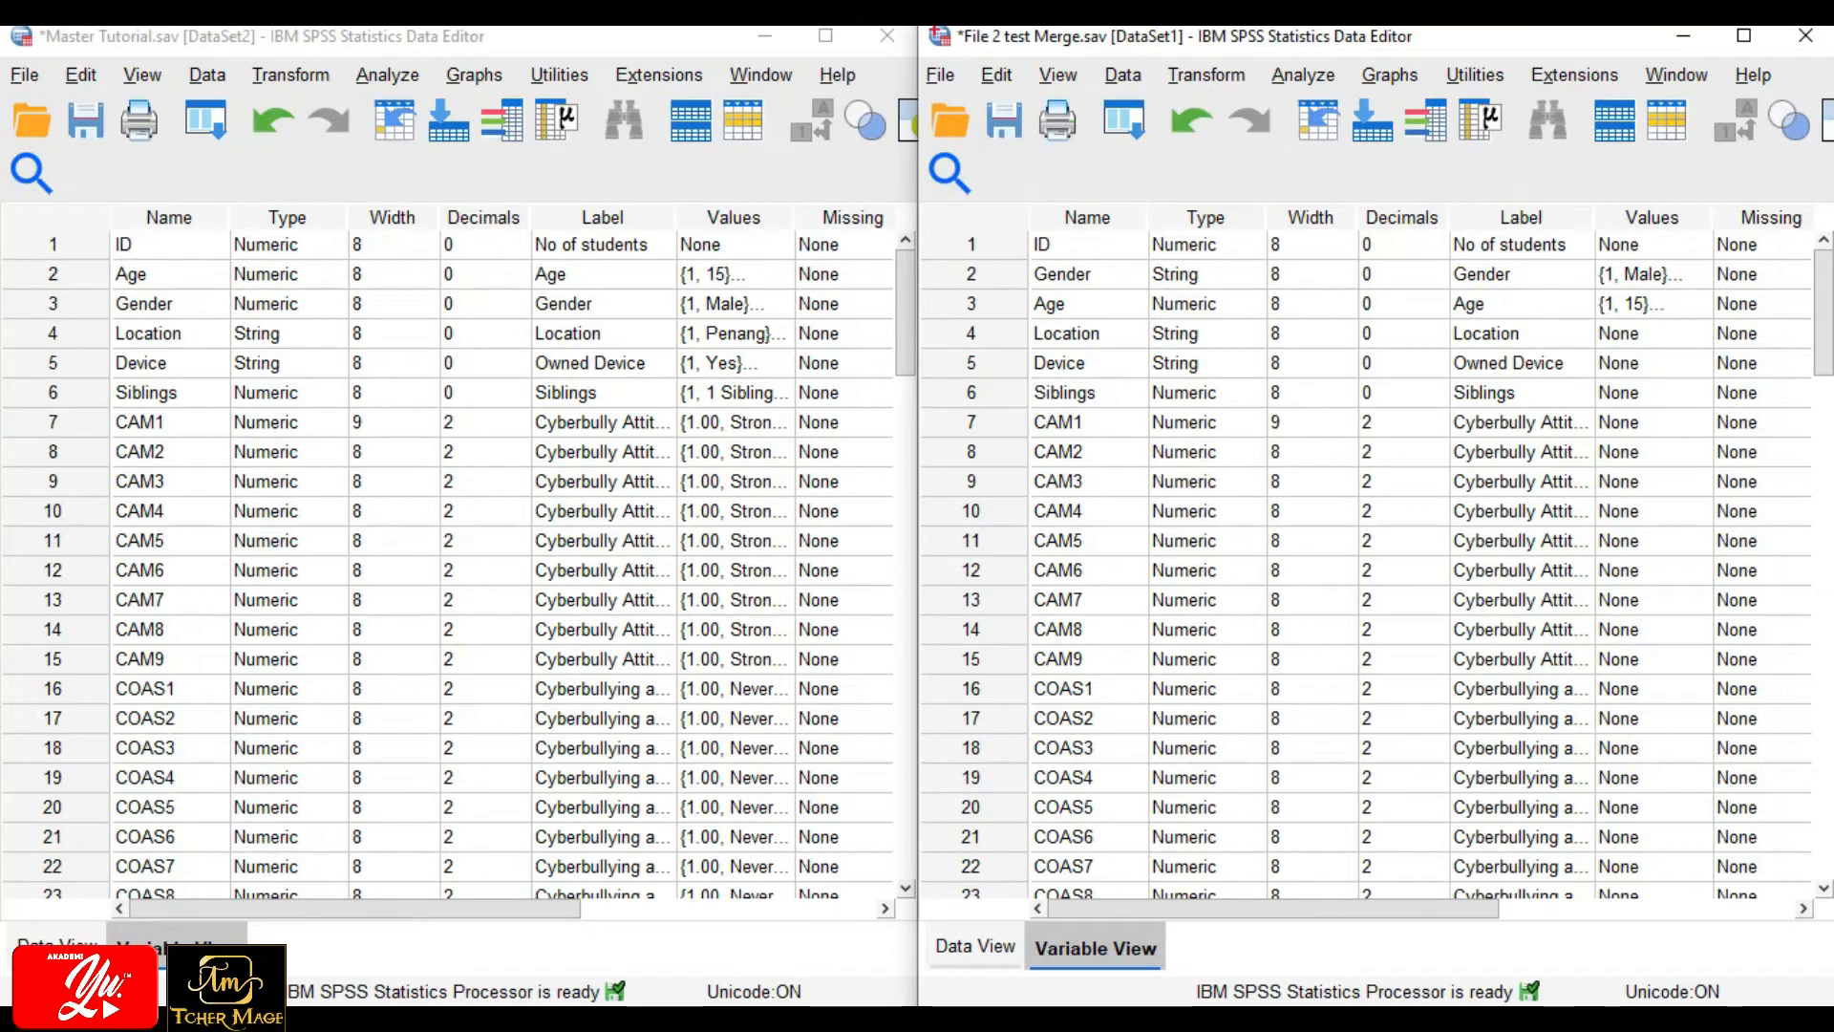
{"action": "left_click", "coordinate": [57, 944]}
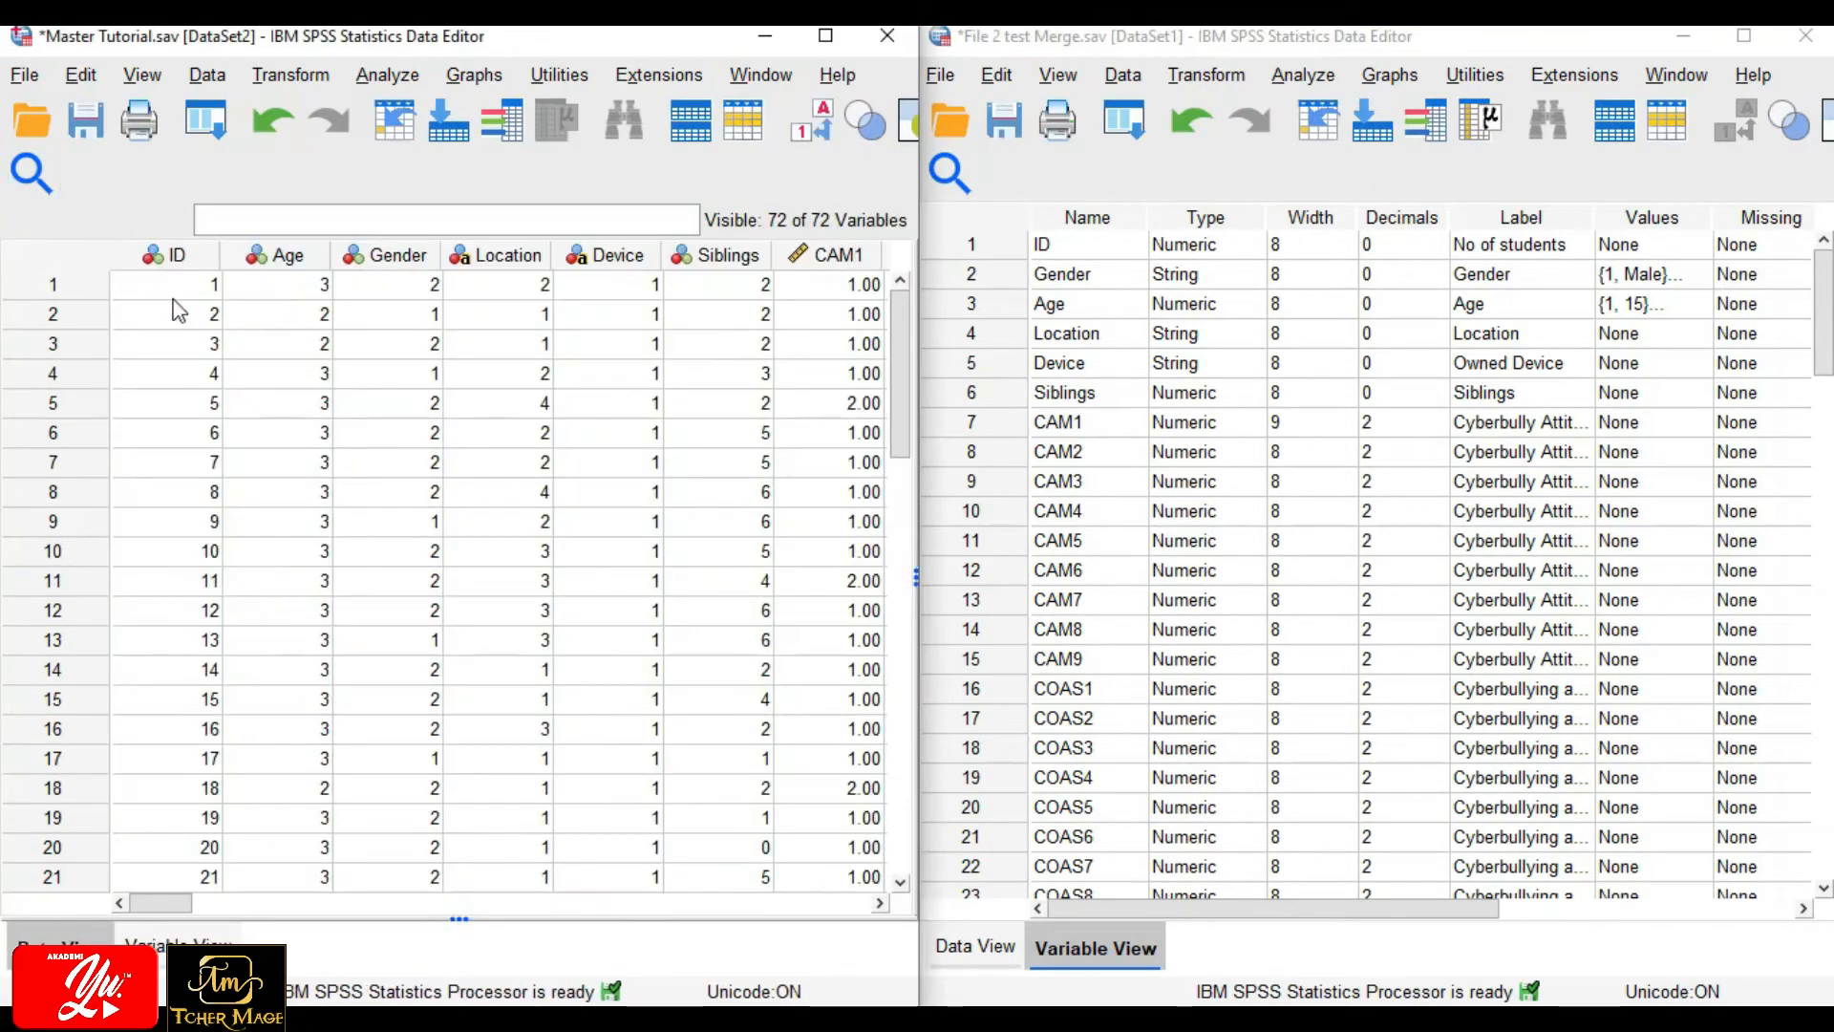
{"action": "scroll", "coordinate": [177, 330], "scroll_direction": "down", "scroll_amount": 5}
{"action": "scroll", "coordinate": [177, 329], "scroll_direction": "up", "scroll_amount": 5}
{"action": "scroll", "coordinate": [180, 344], "scroll_direction": "down", "scroll_amount": 11}
{"action": "scroll", "coordinate": [213, 426], "scroll_direction": "up", "scroll_amount": 1}
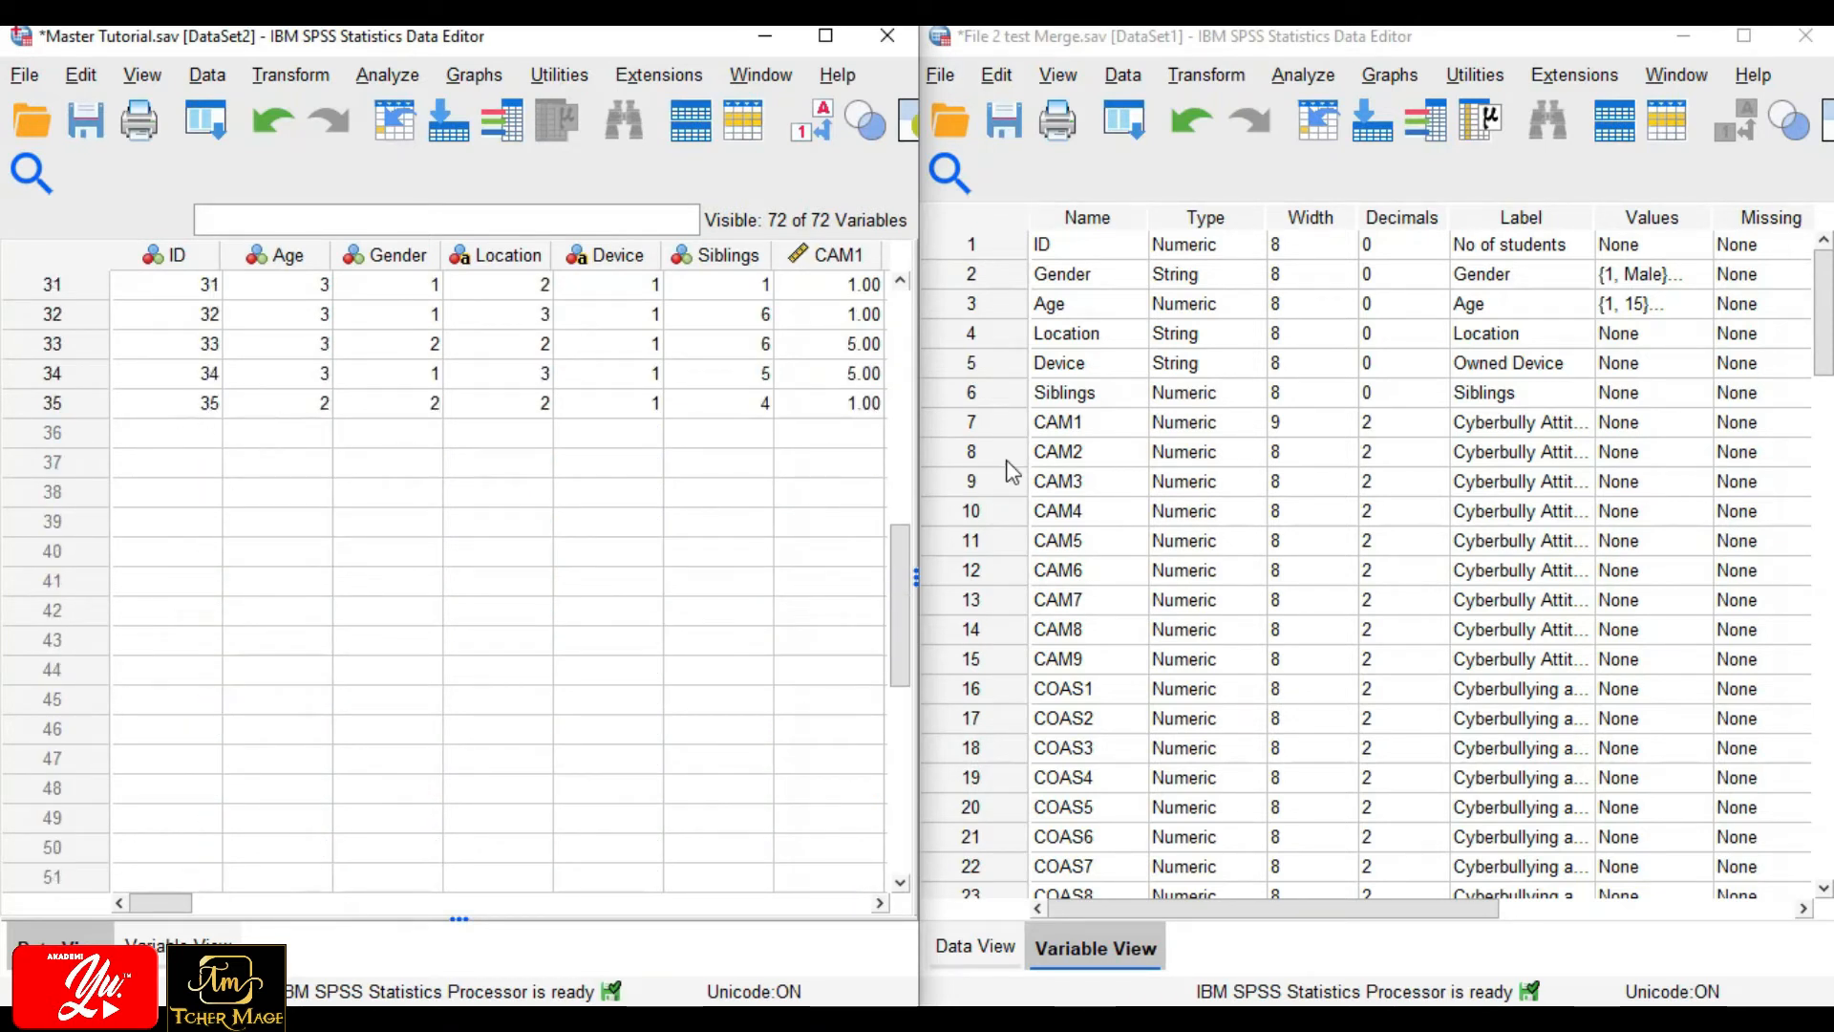
{"action": "scroll", "coordinate": [1094, 449], "scroll_direction": "down", "scroll_amount": 6}
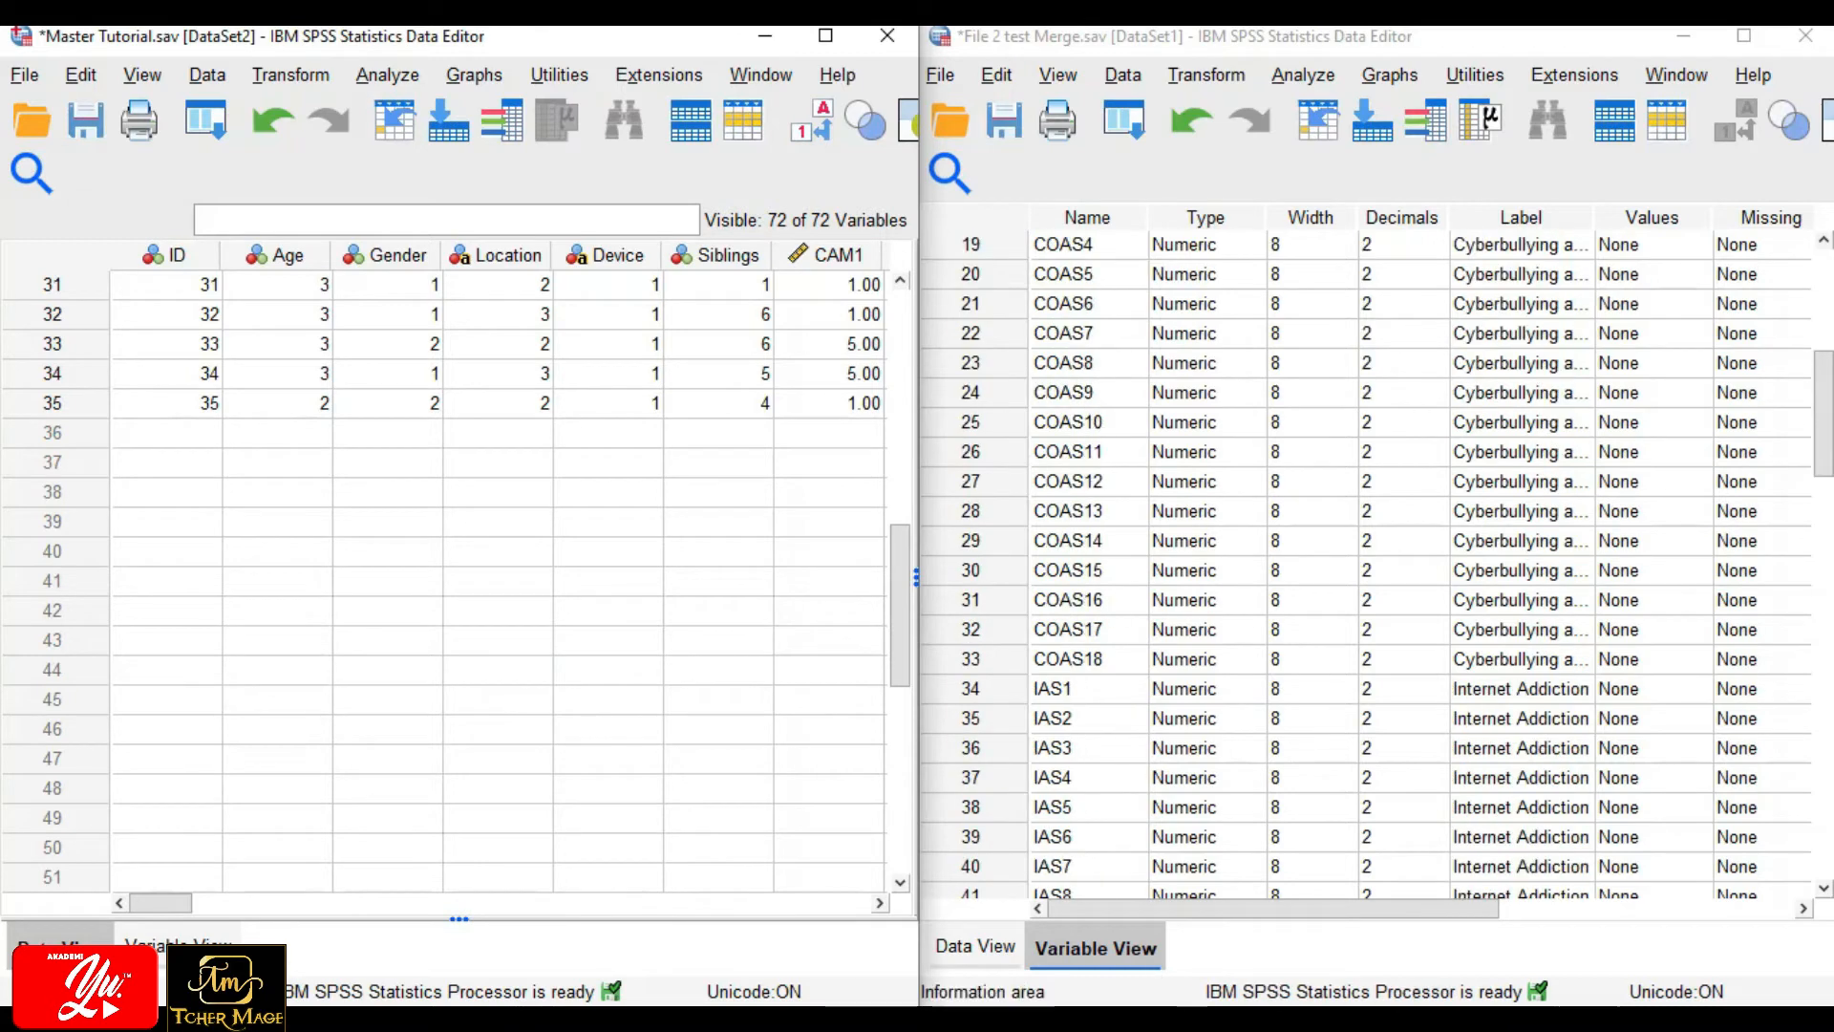
{"action": "left_click", "coordinate": [975, 946]}
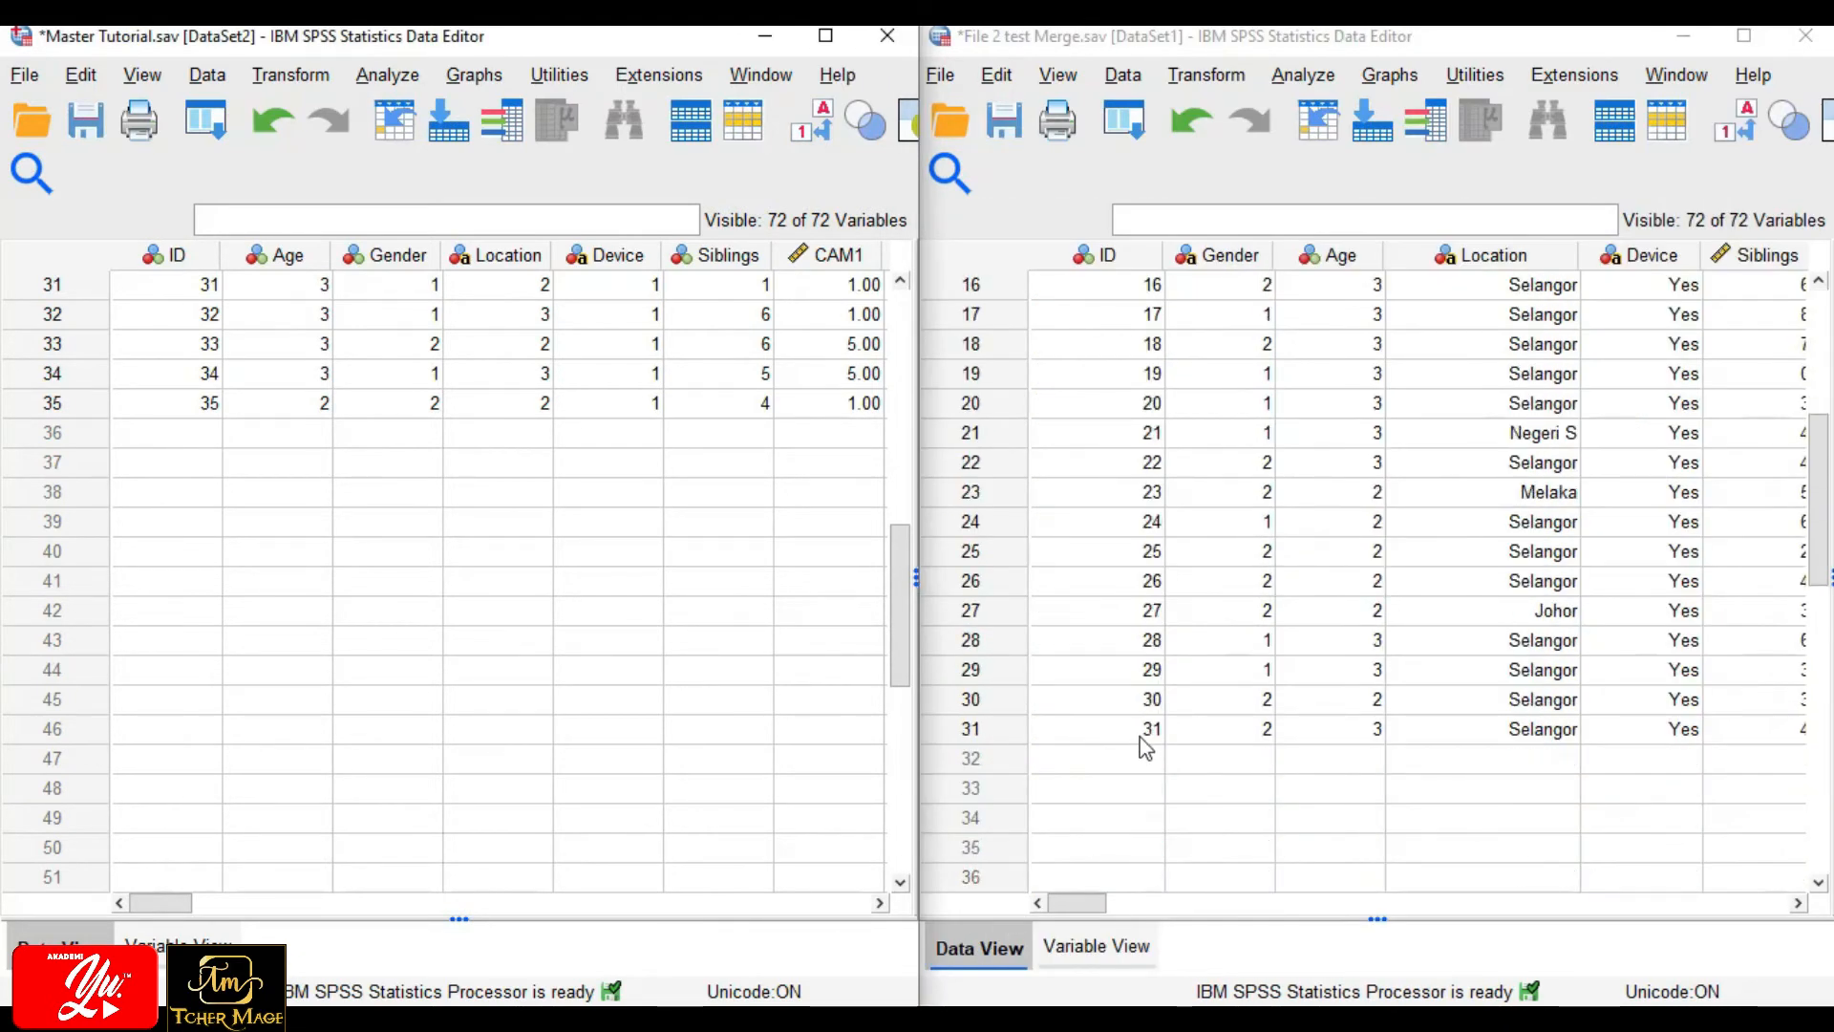
{"action": "scroll", "coordinate": [1137, 741], "scroll_direction": "up", "scroll_amount": 5}
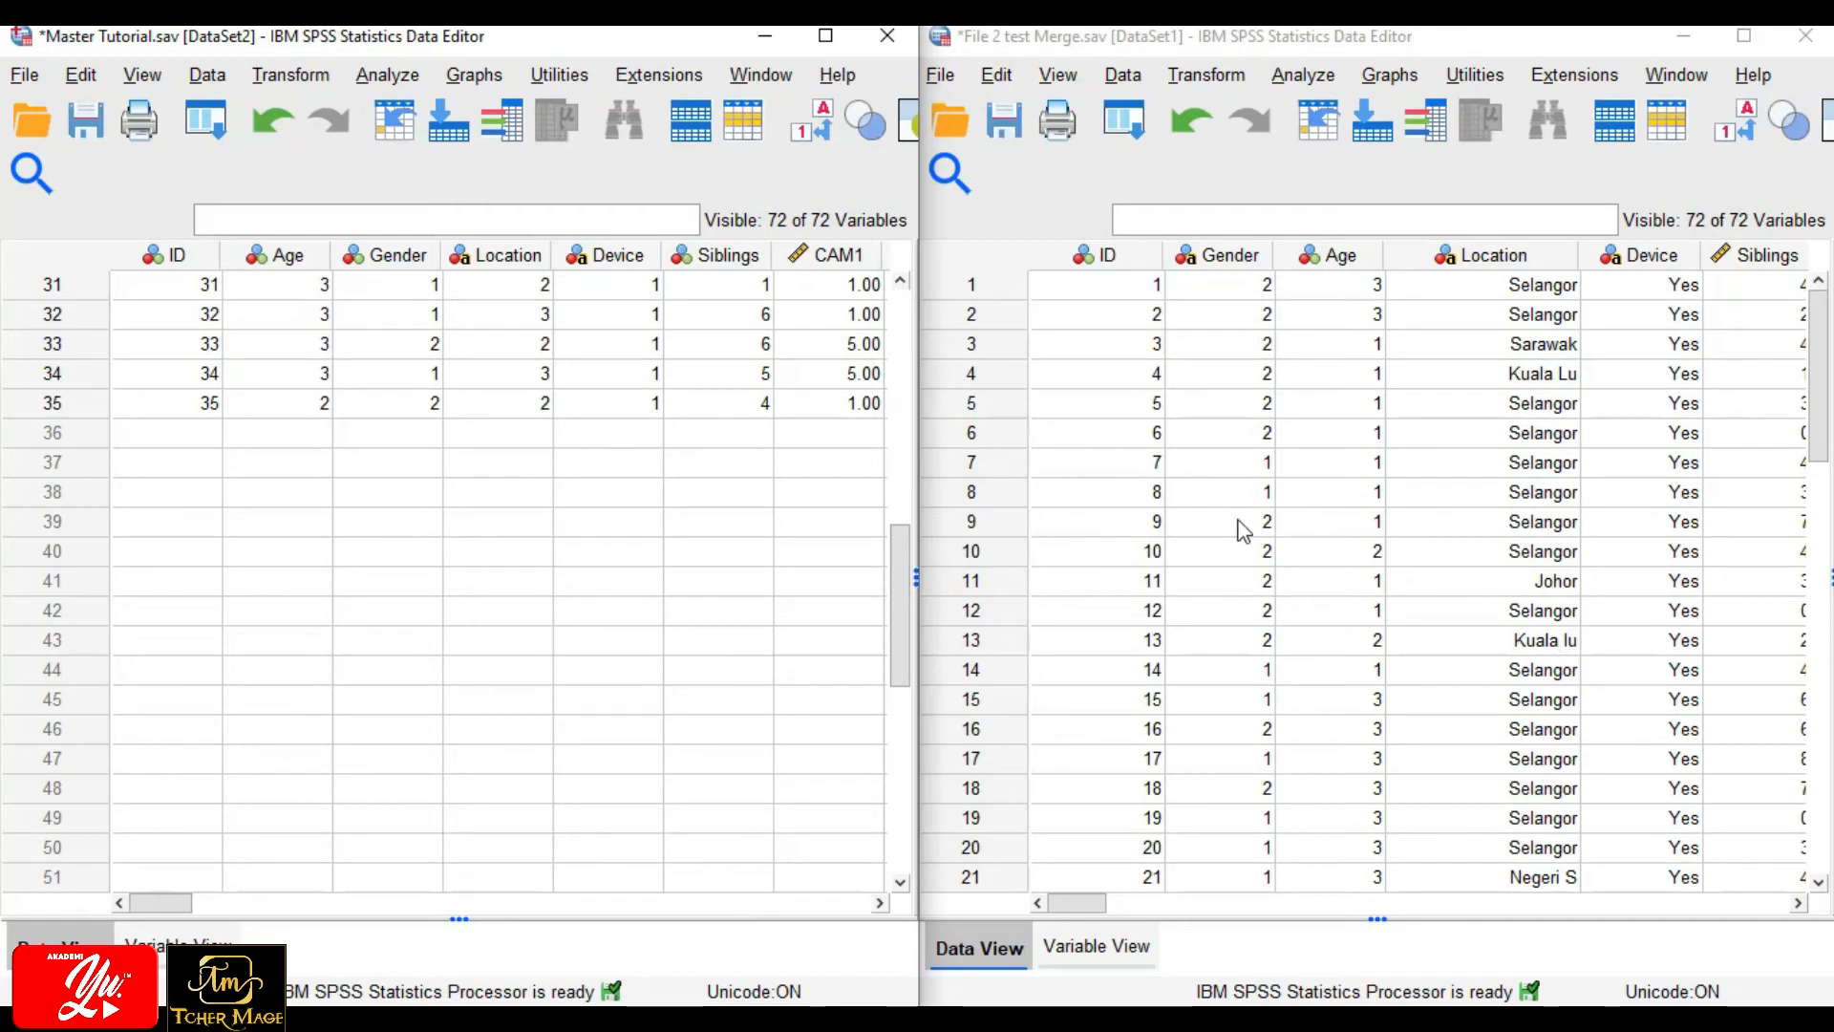
Renumber the existing ID variable in File 2 test Merge by computing it as ID + 35, and check the new IDs.
{"action": "left_click", "coordinate": [1216, 82]}
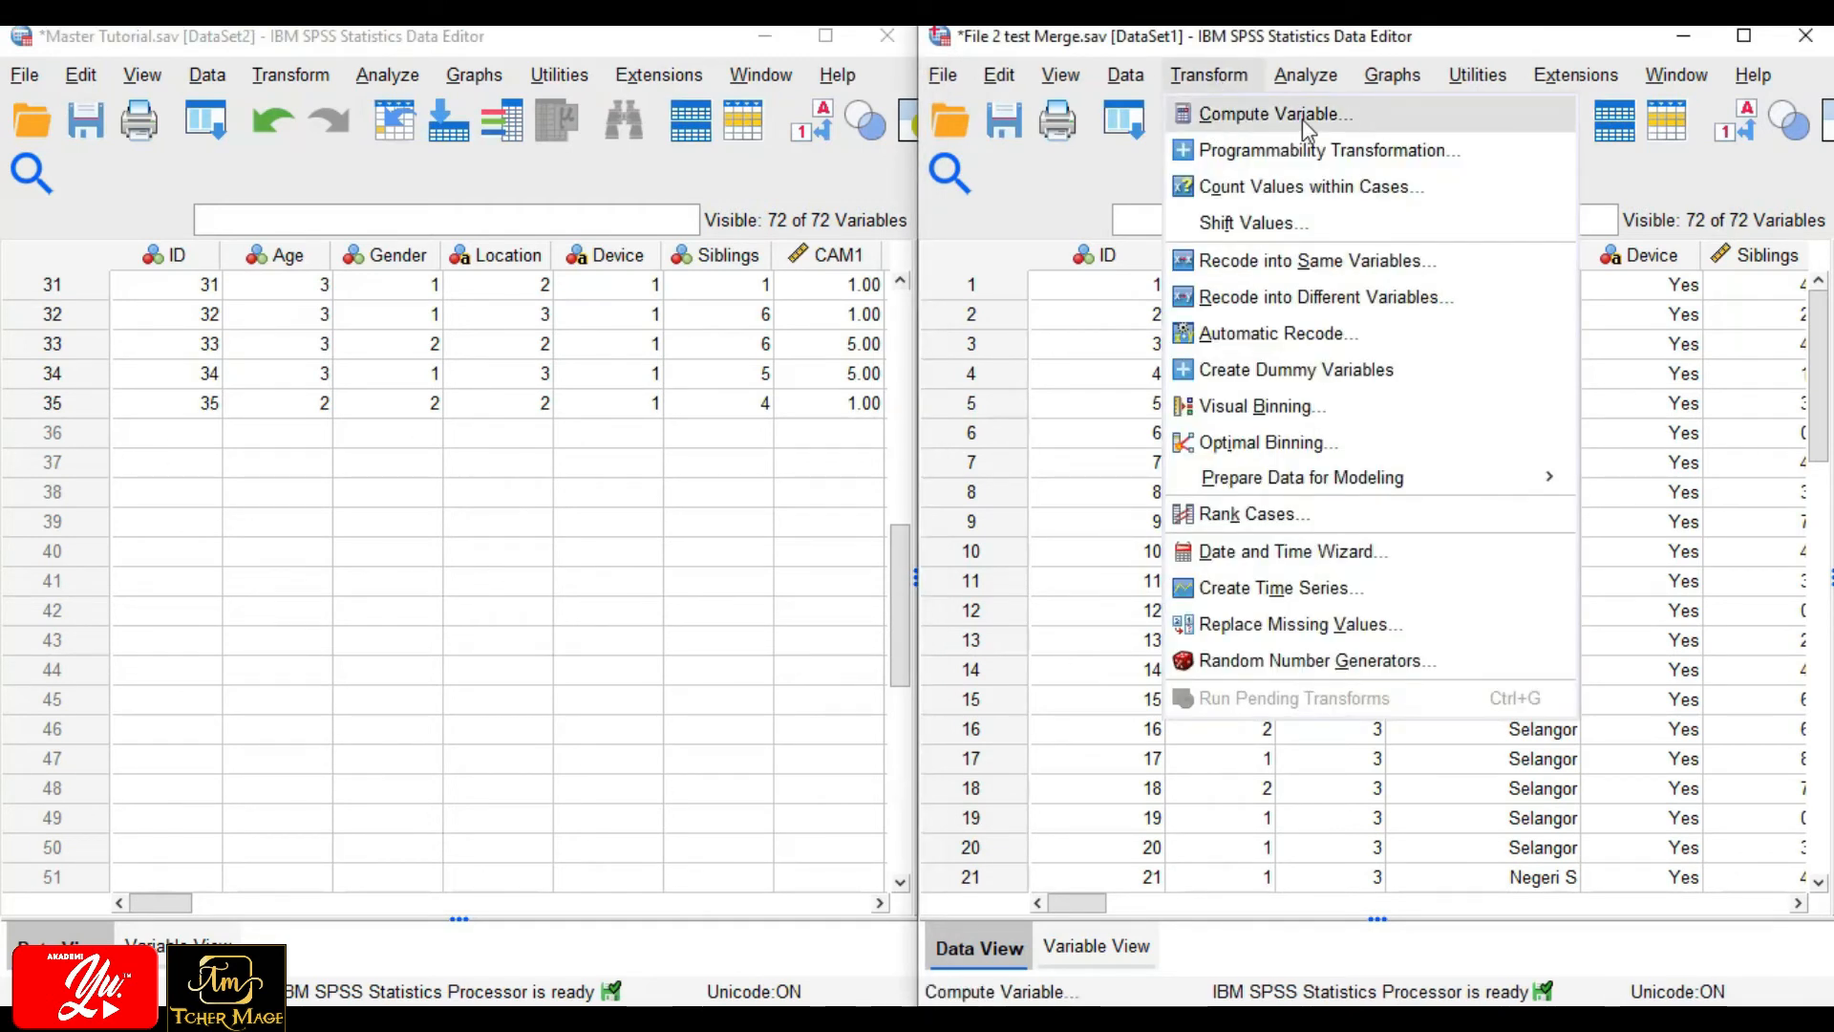
{"action": "left_click", "coordinate": [1308, 116]}
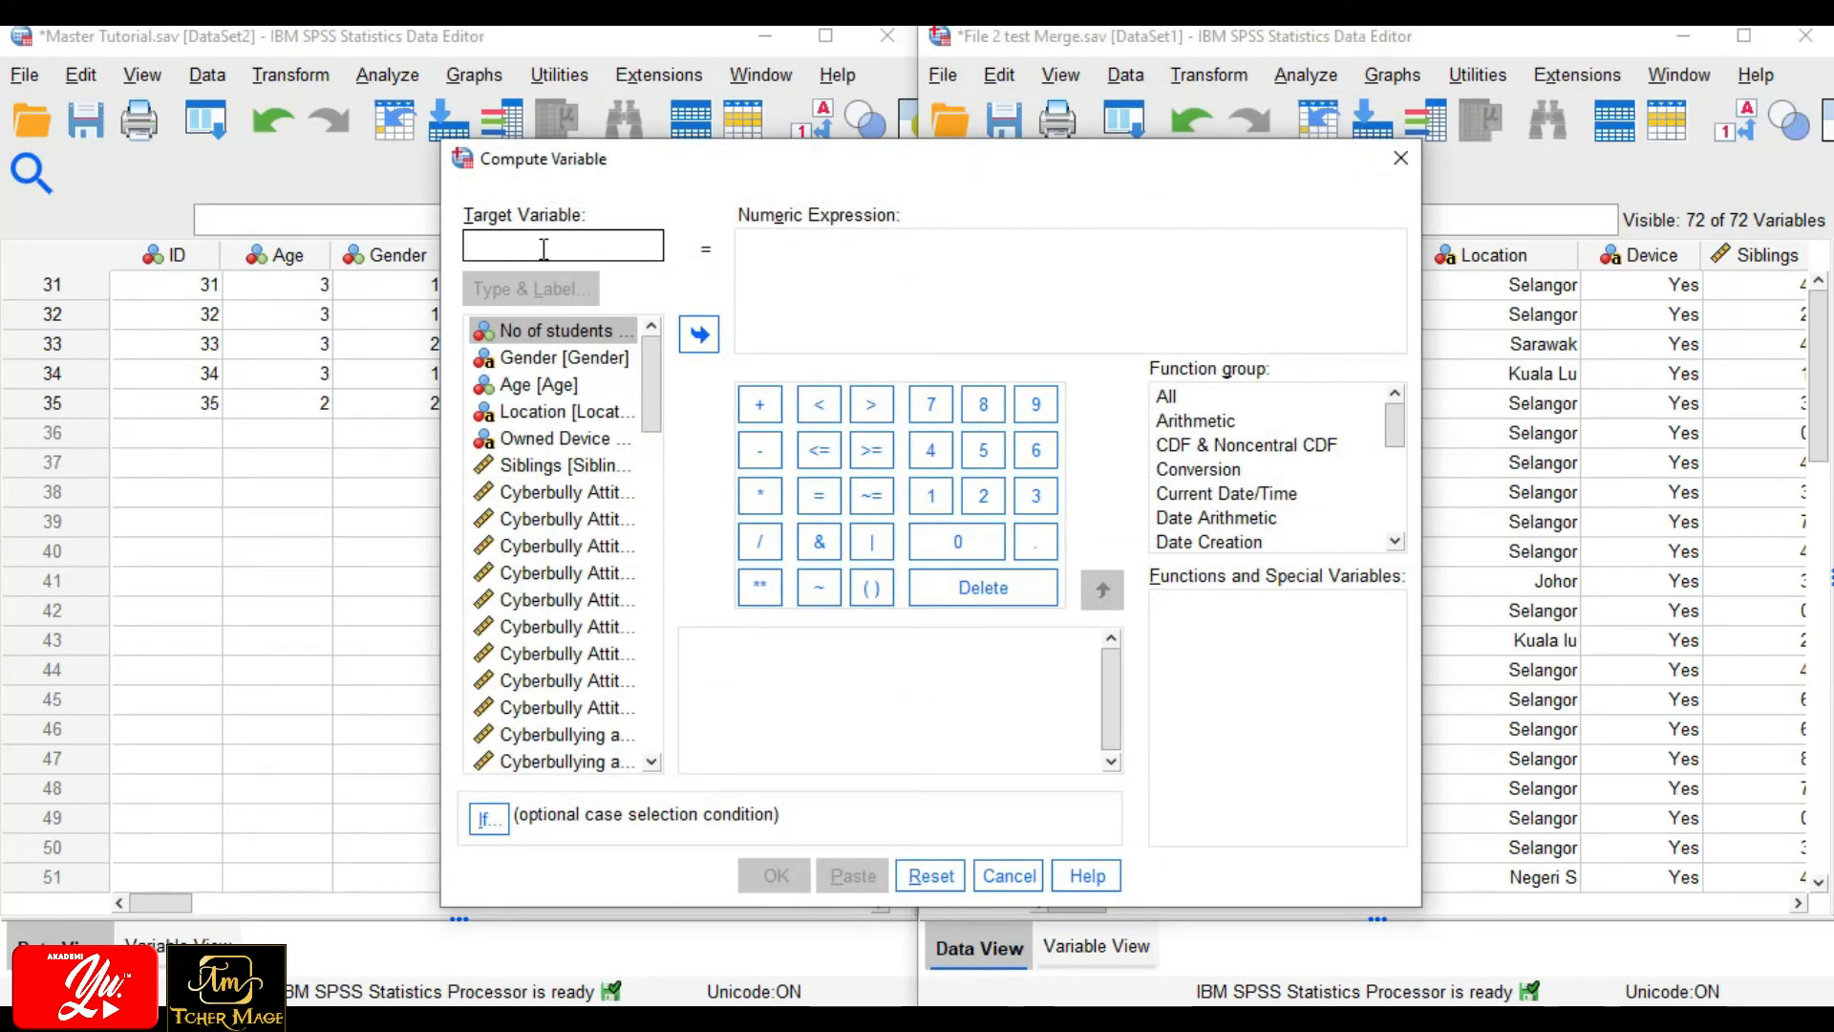
{"action": "type", "text": "ID"}
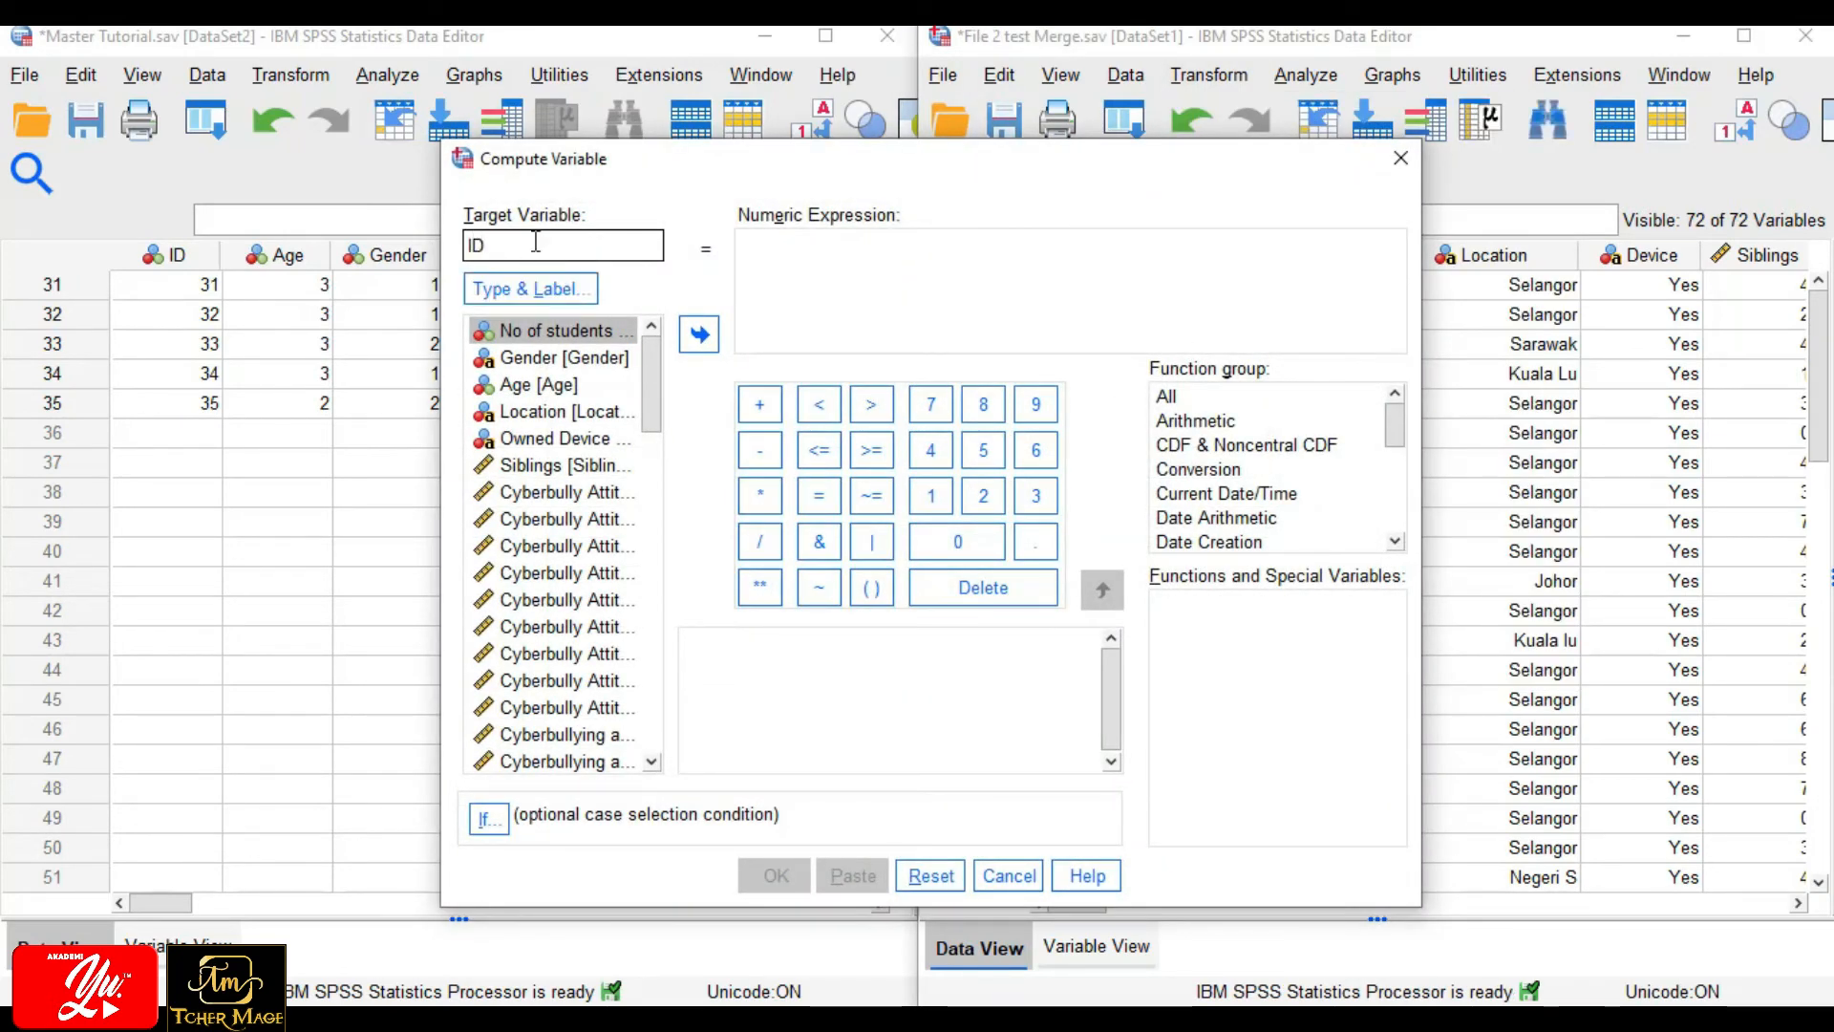
{"action": "left_click", "coordinate": [540, 335]}
{"action": "left_click", "coordinate": [699, 333]}
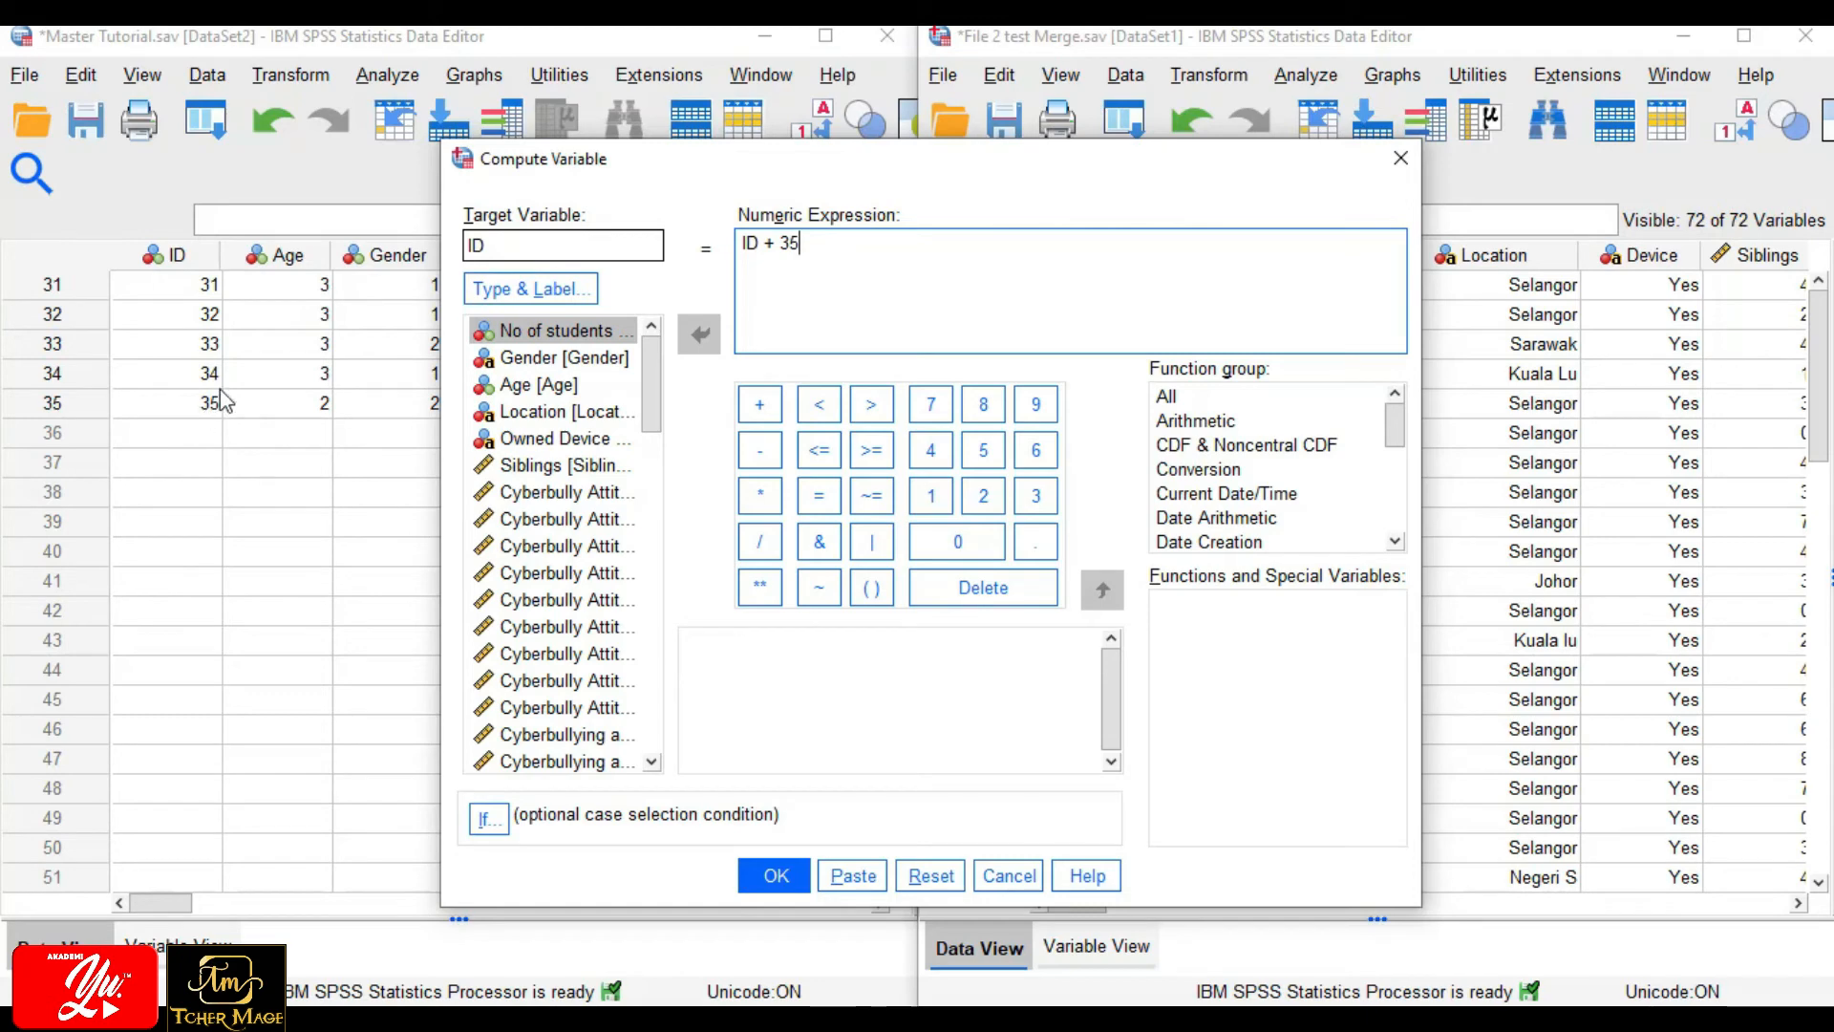
{"action": "left_click_drag", "start_coordinate": [902, 185], "coordinate": [546, 442]}
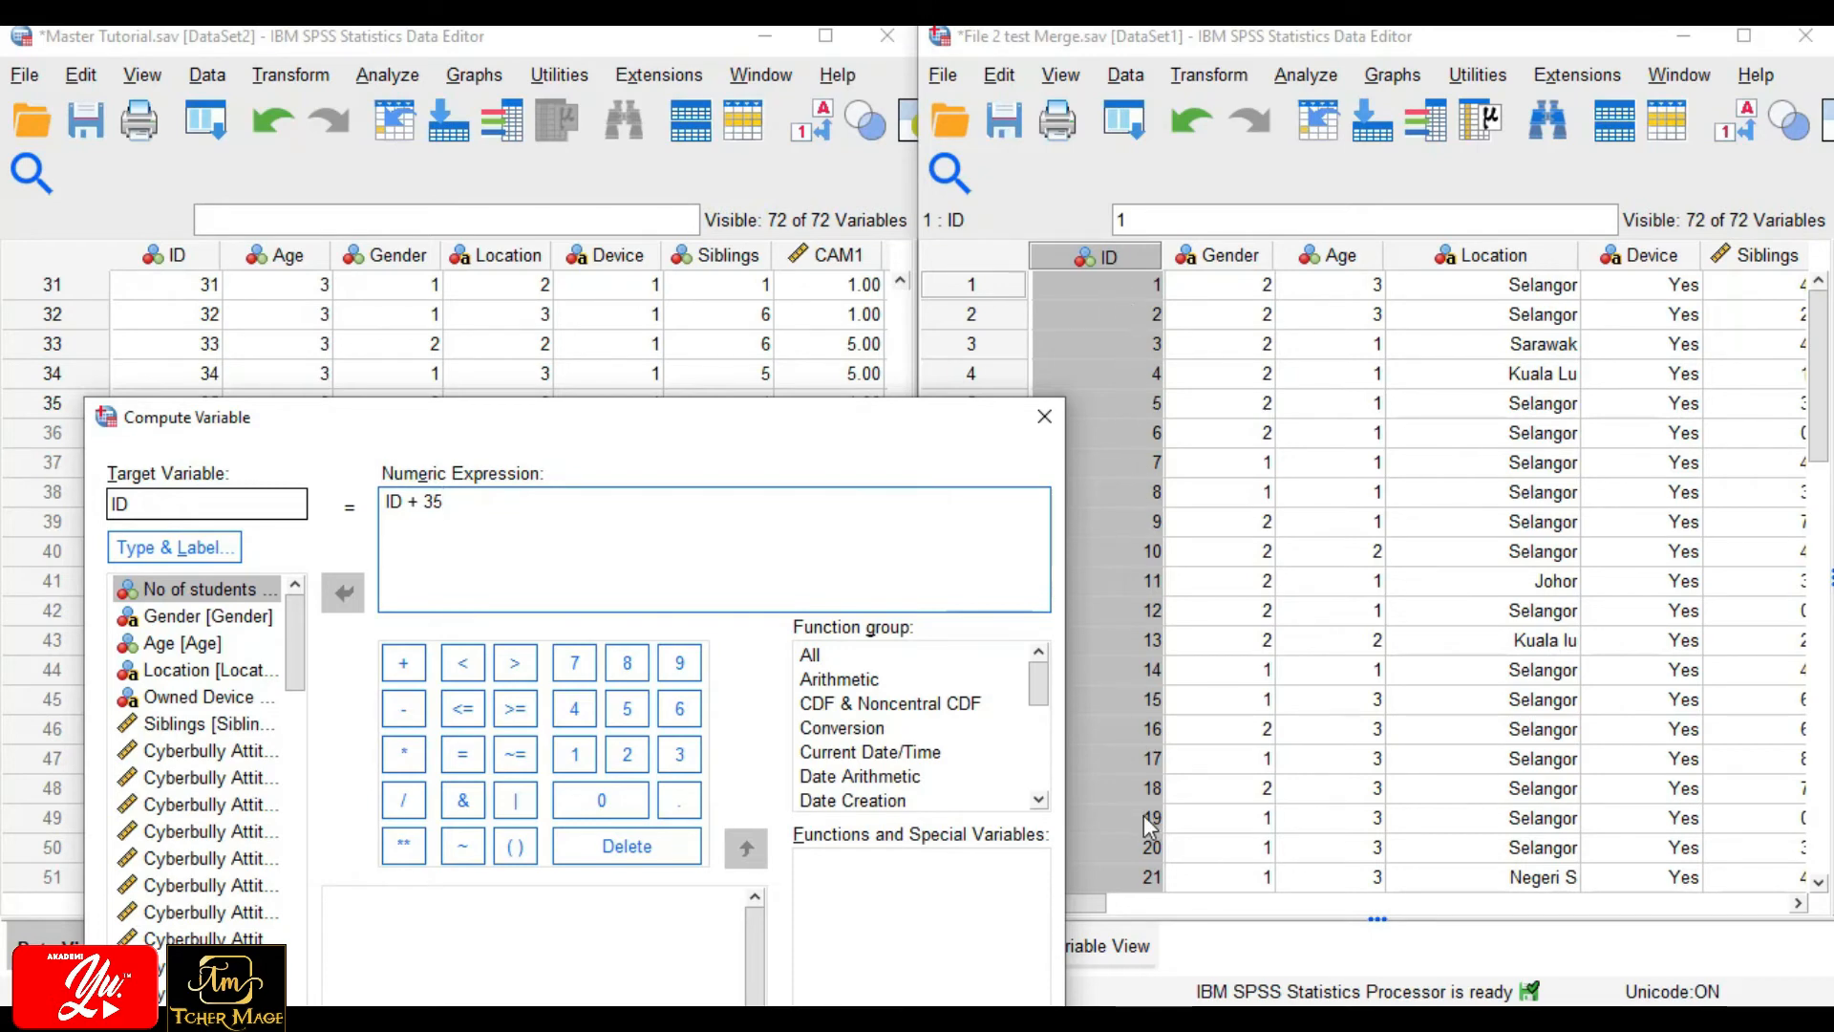
{"action": "left_click_drag", "start_coordinate": [760, 404], "coordinate": [1164, 33]}
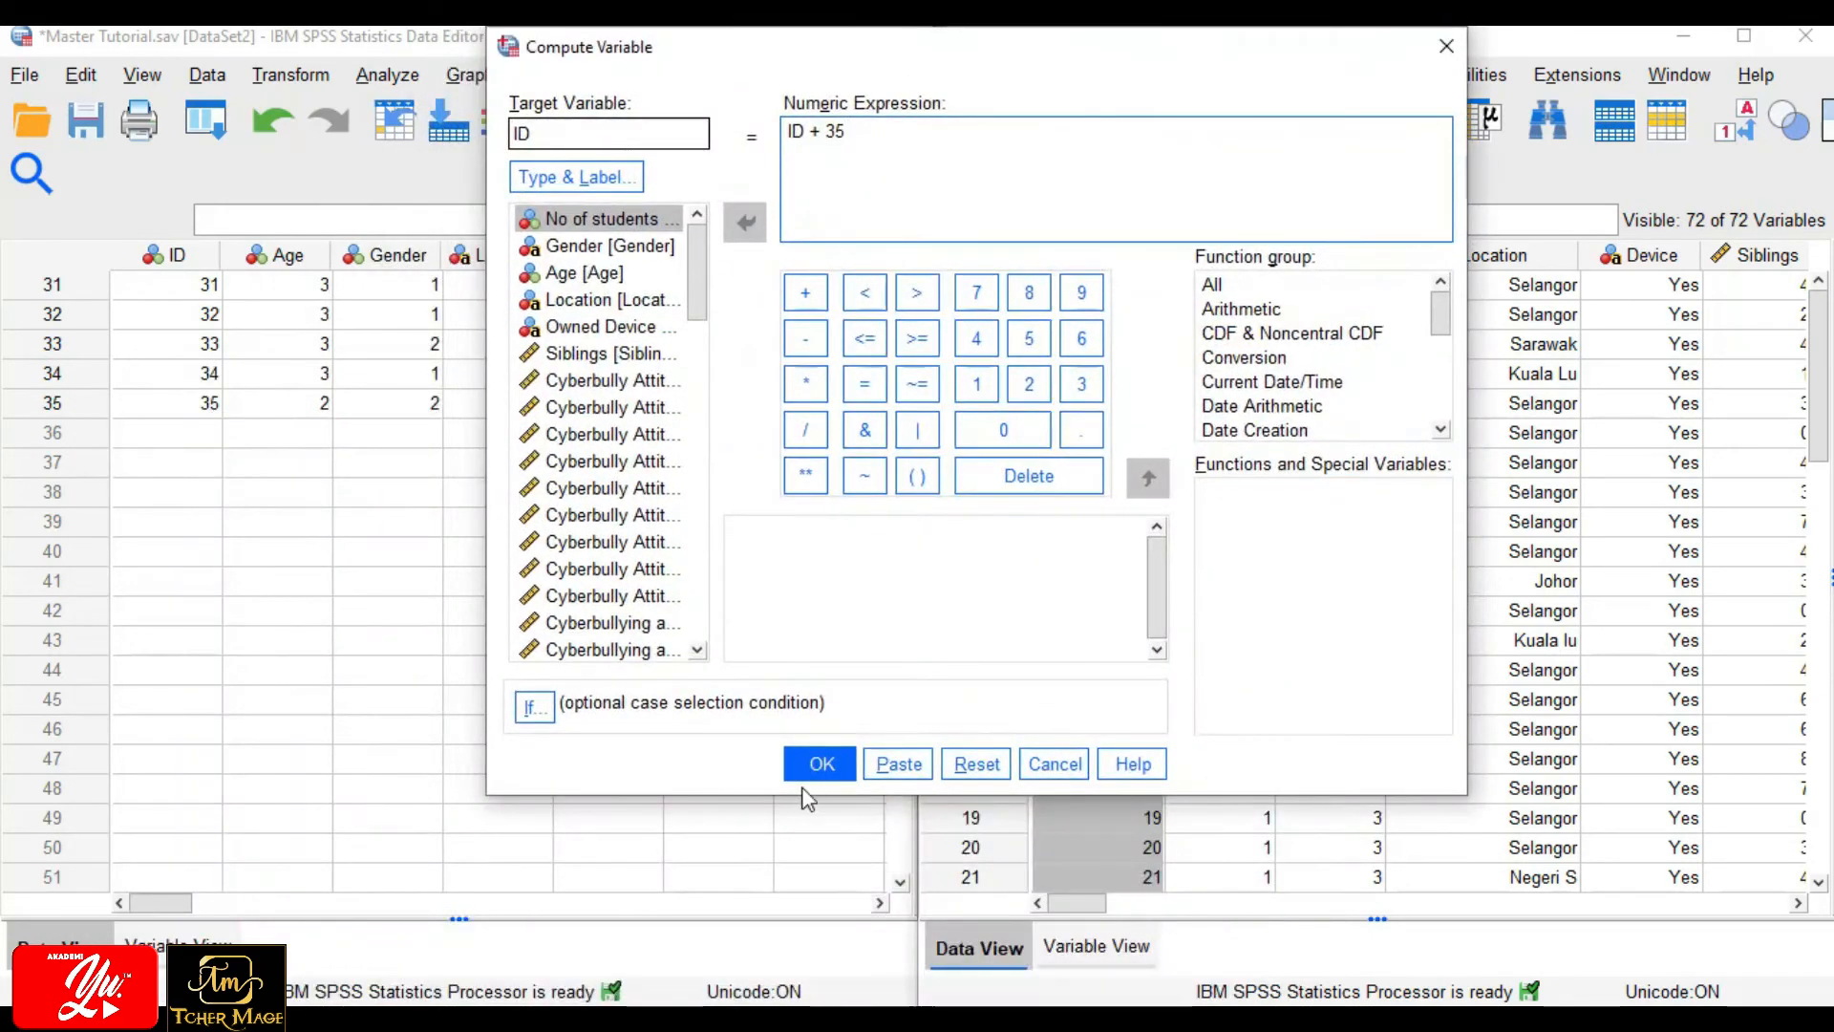
{"action": "left_click", "coordinate": [818, 768]}
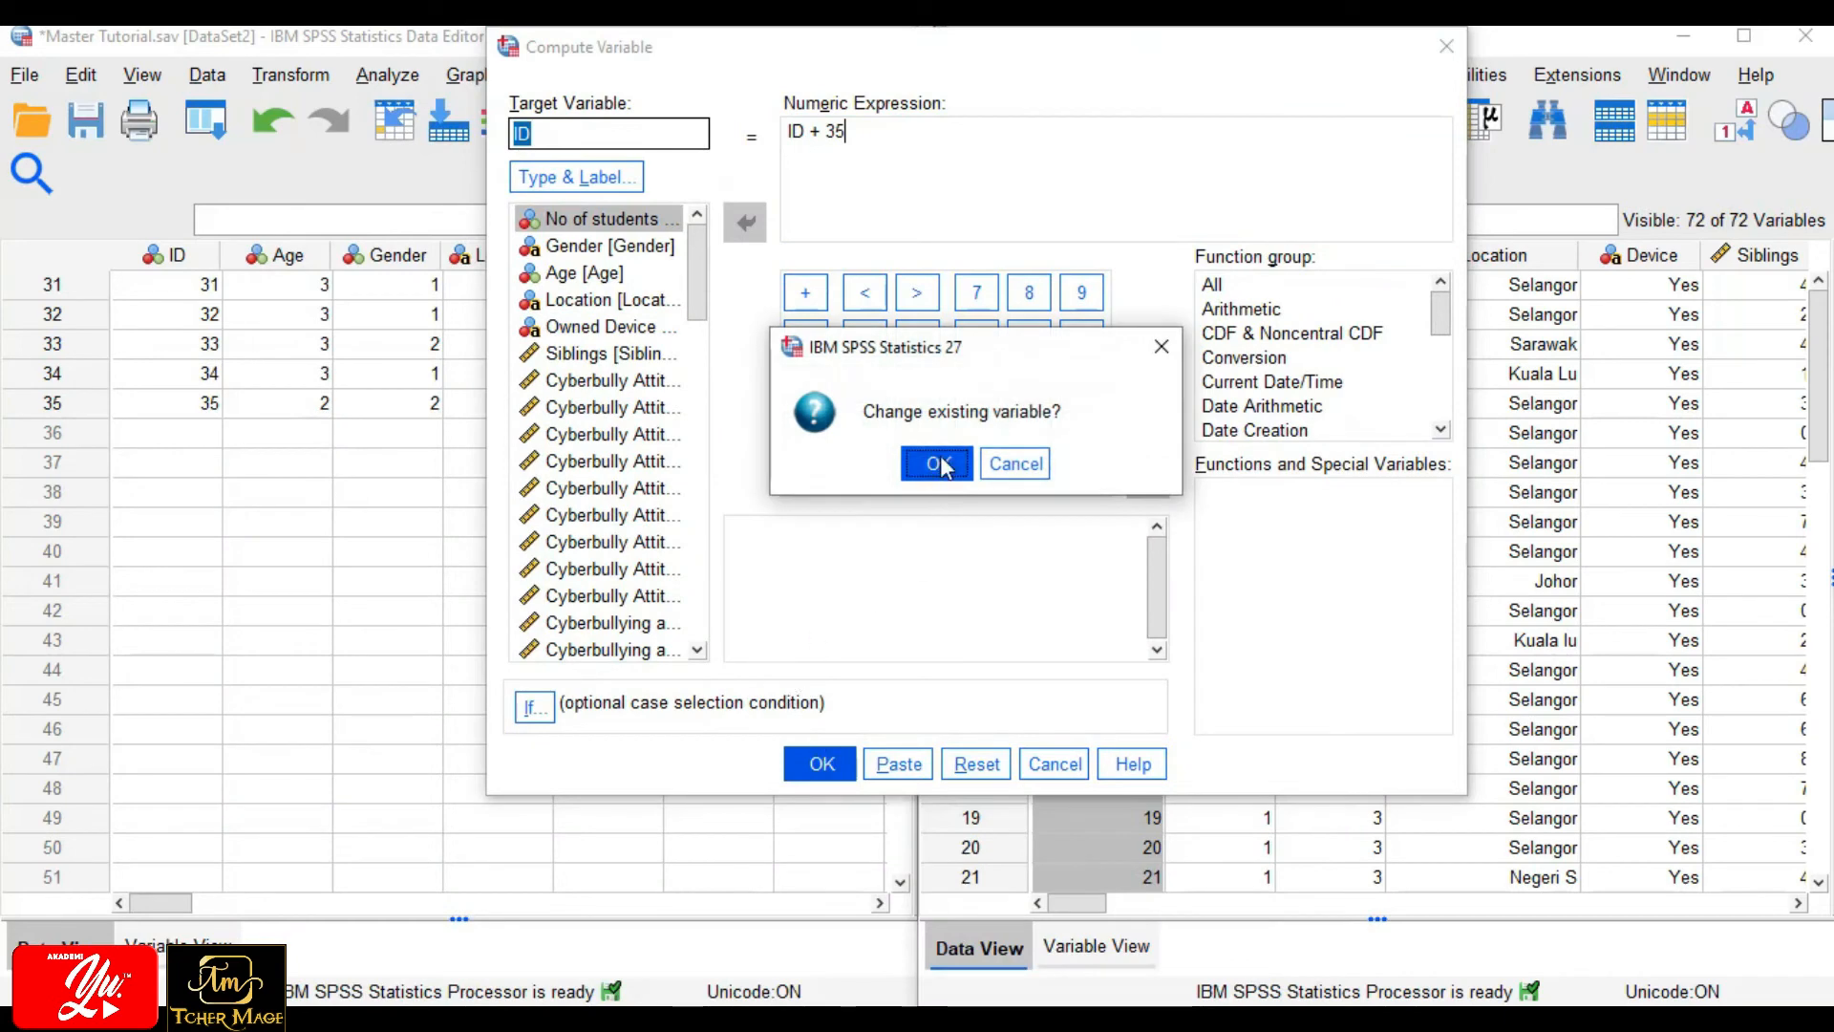
{"action": "left_click", "coordinate": [937, 464]}
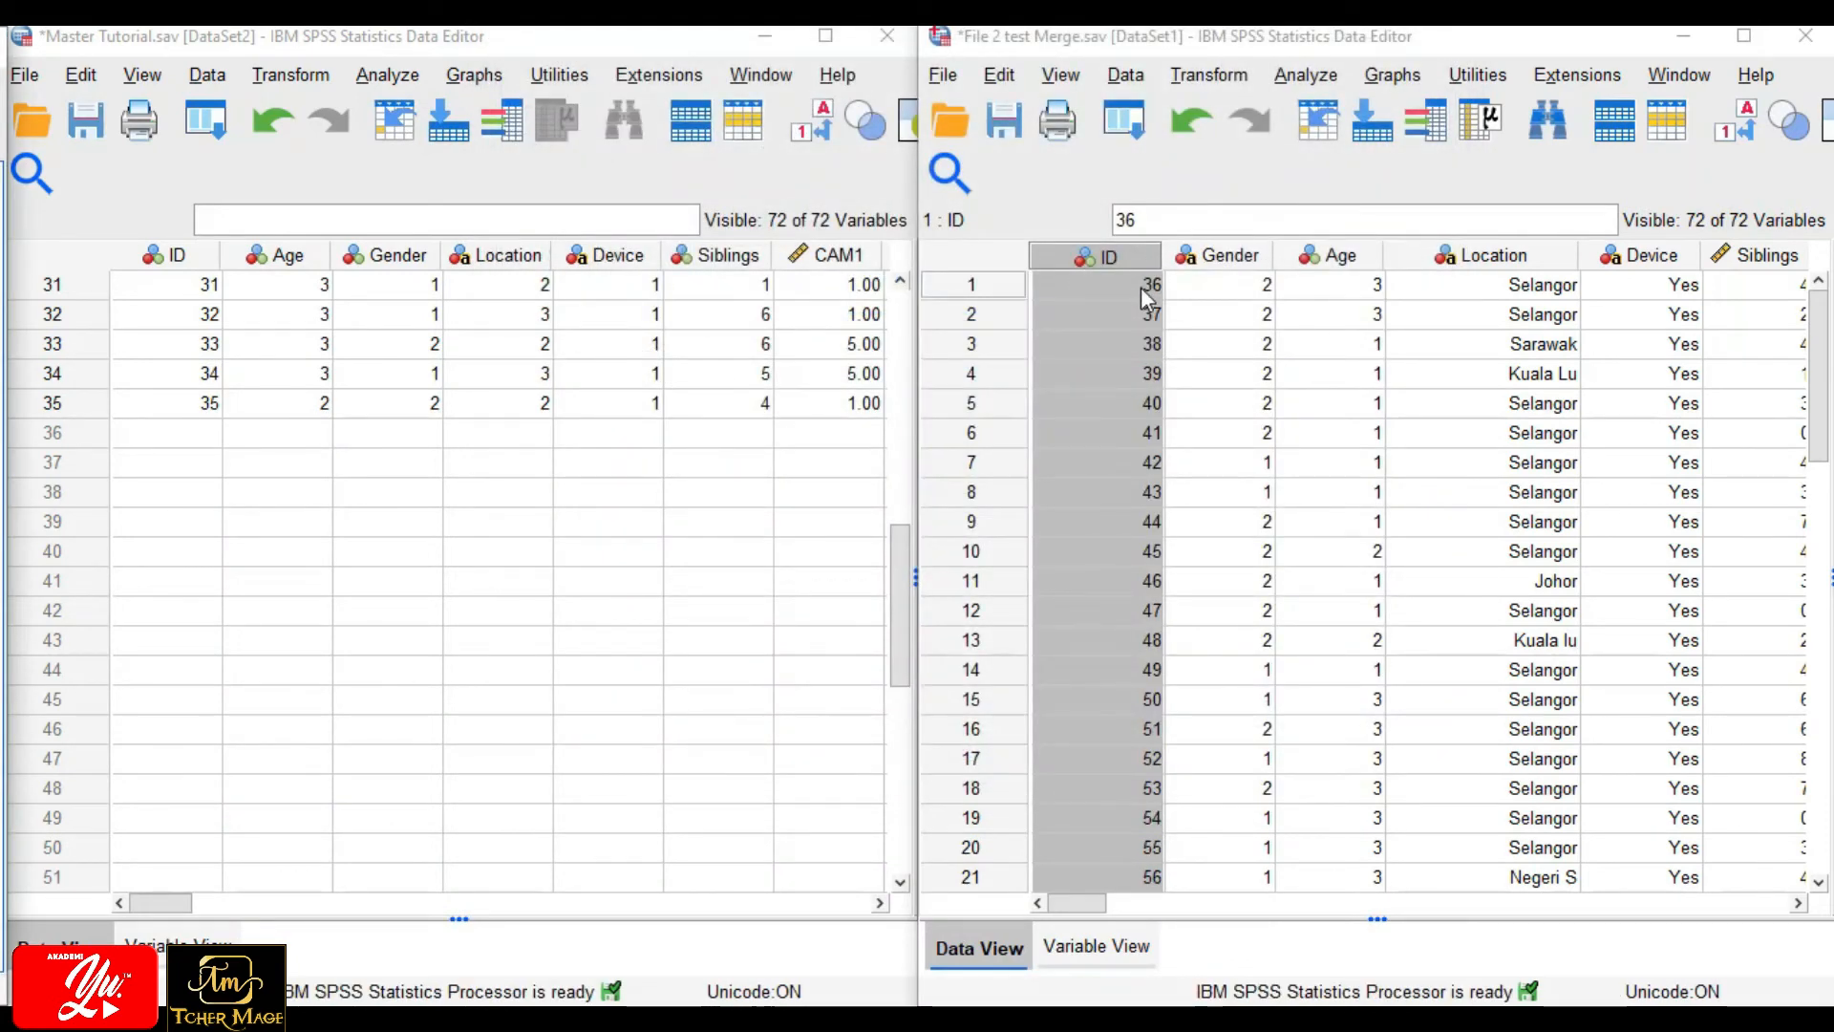
{"action": "scroll", "coordinate": [1165, 647], "scroll_direction": "down", "scroll_amount": 5}
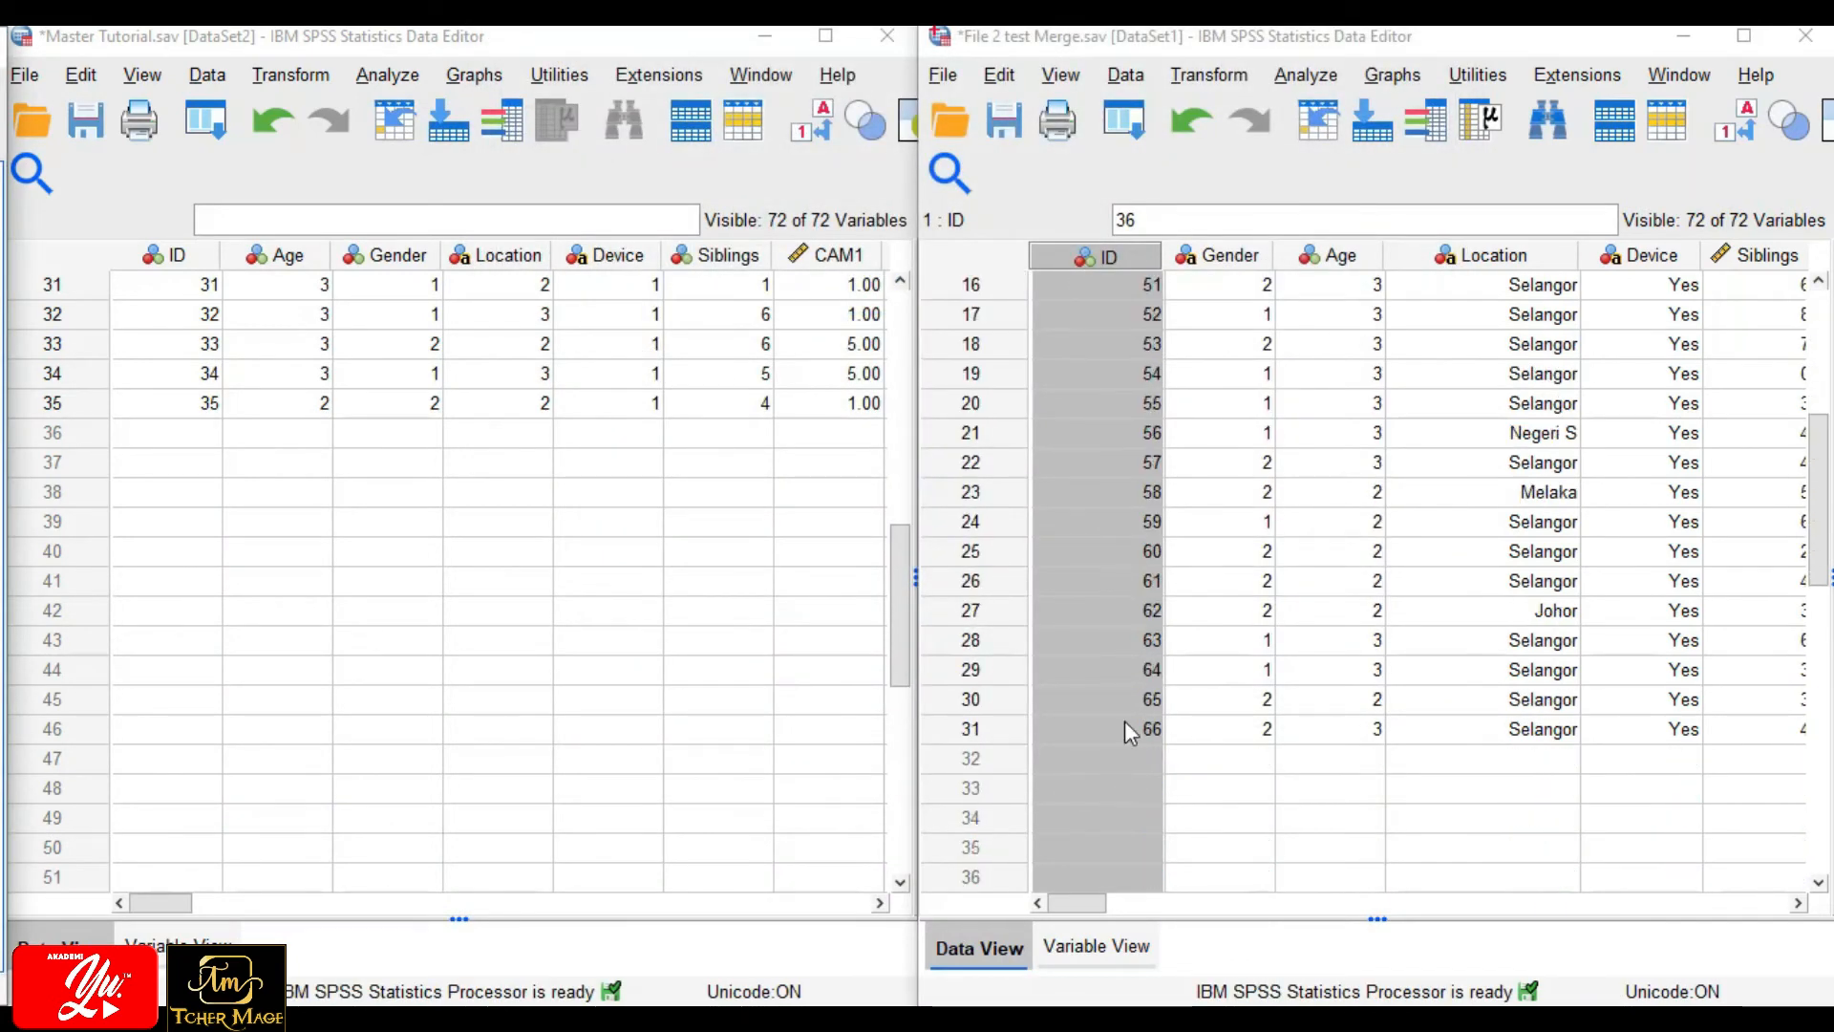
{"action": "left_click", "coordinate": [1169, 496]}
{"action": "scroll", "coordinate": [1184, 502], "scroll_direction": "up", "scroll_amount": 5}
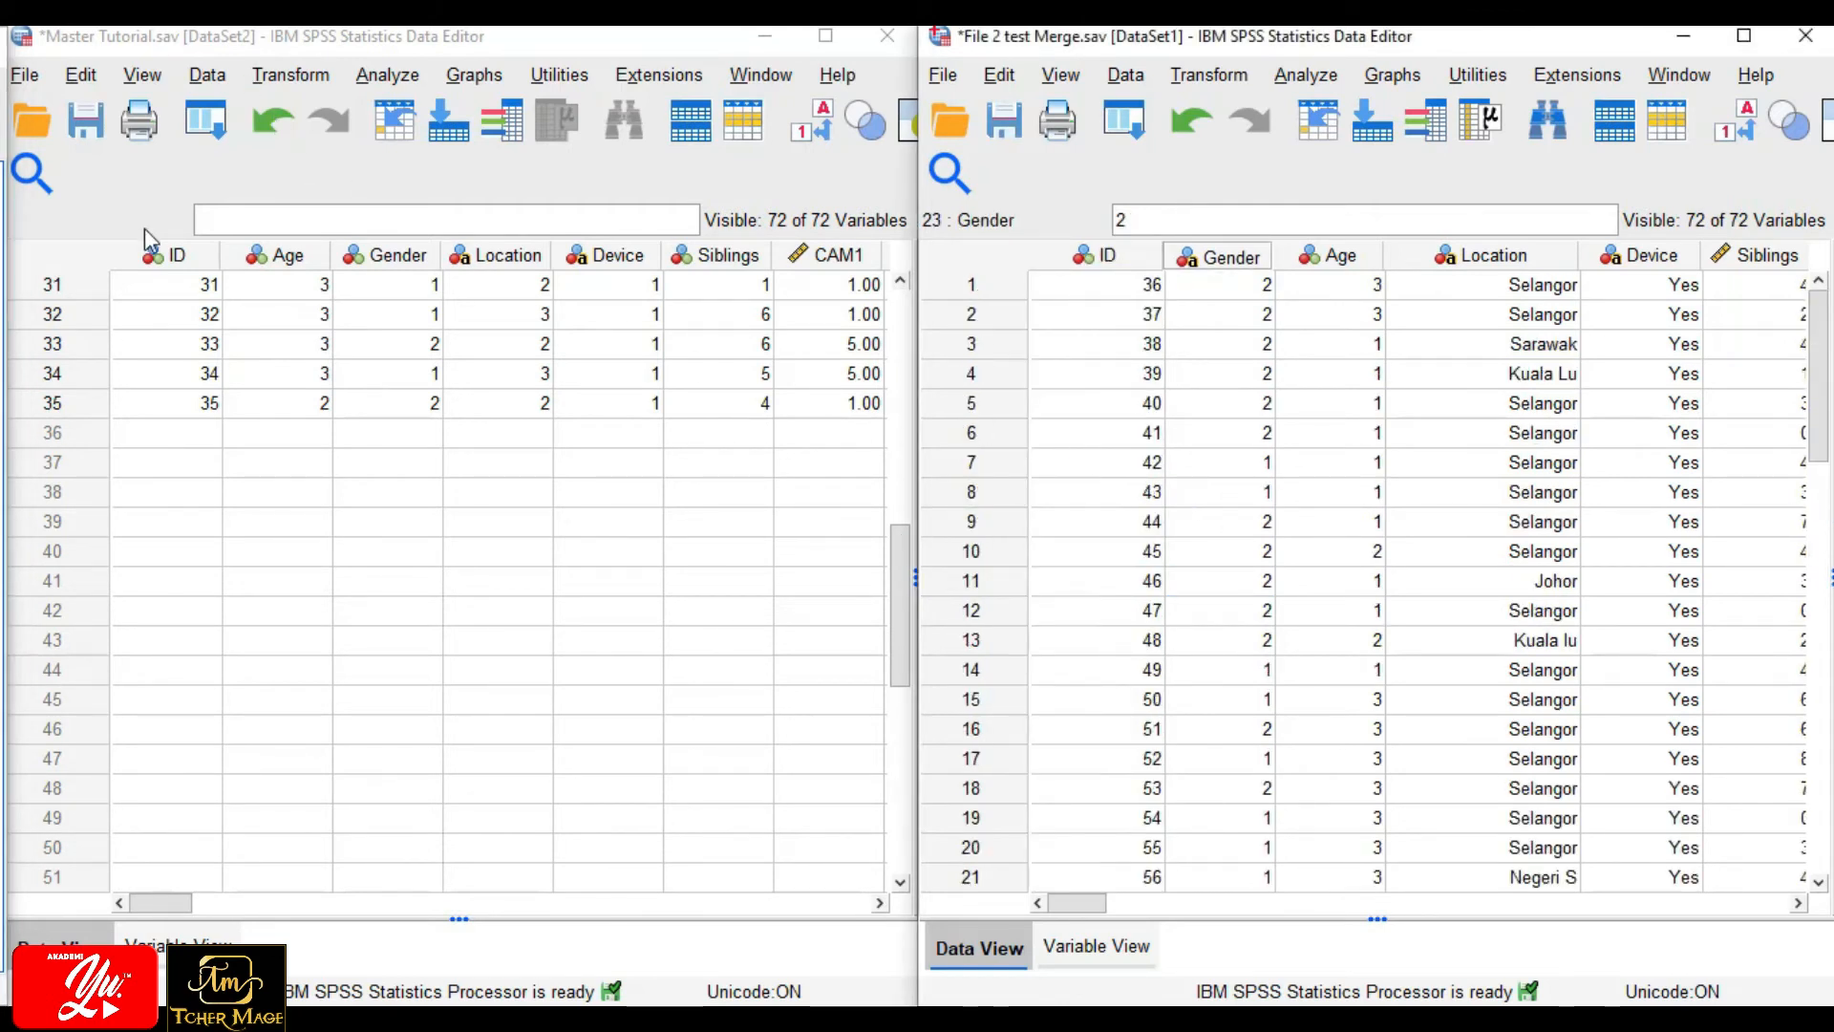
{"action": "scroll", "coordinate": [363, 472], "scroll_direction": "up", "scroll_amount": 6}
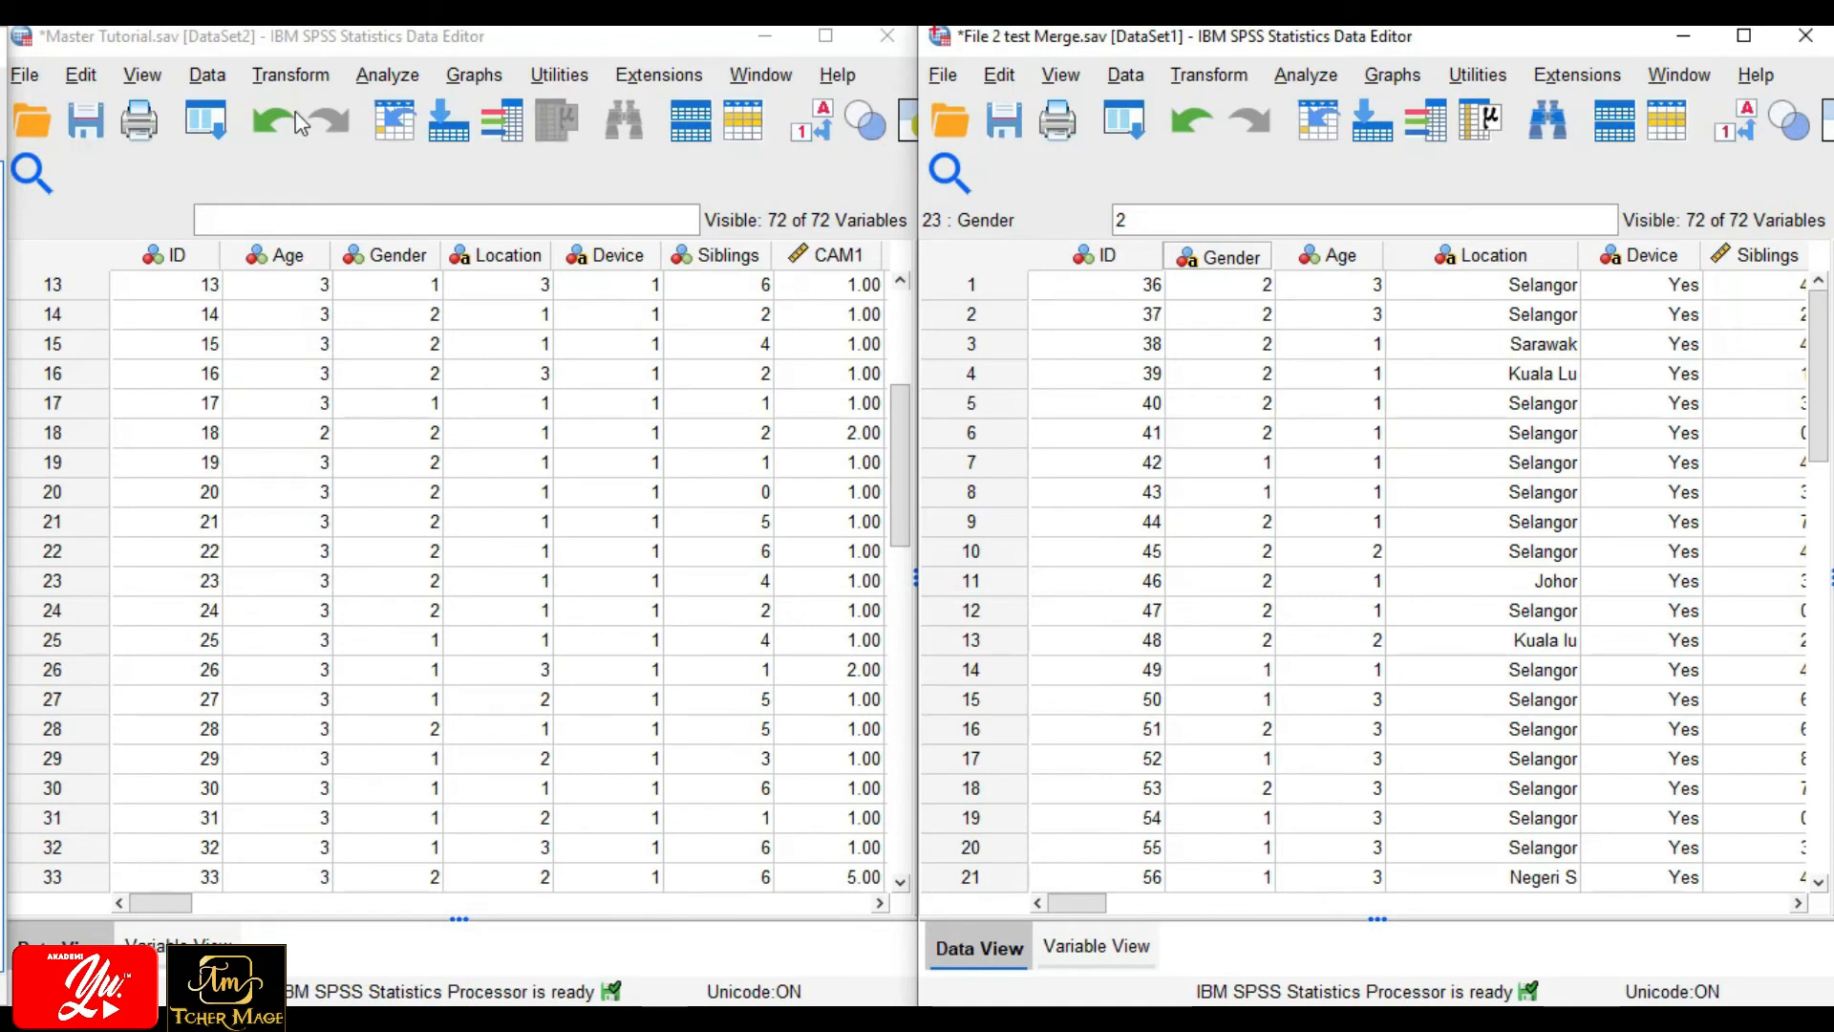
{"action": "left_click", "coordinate": [198, 74]}
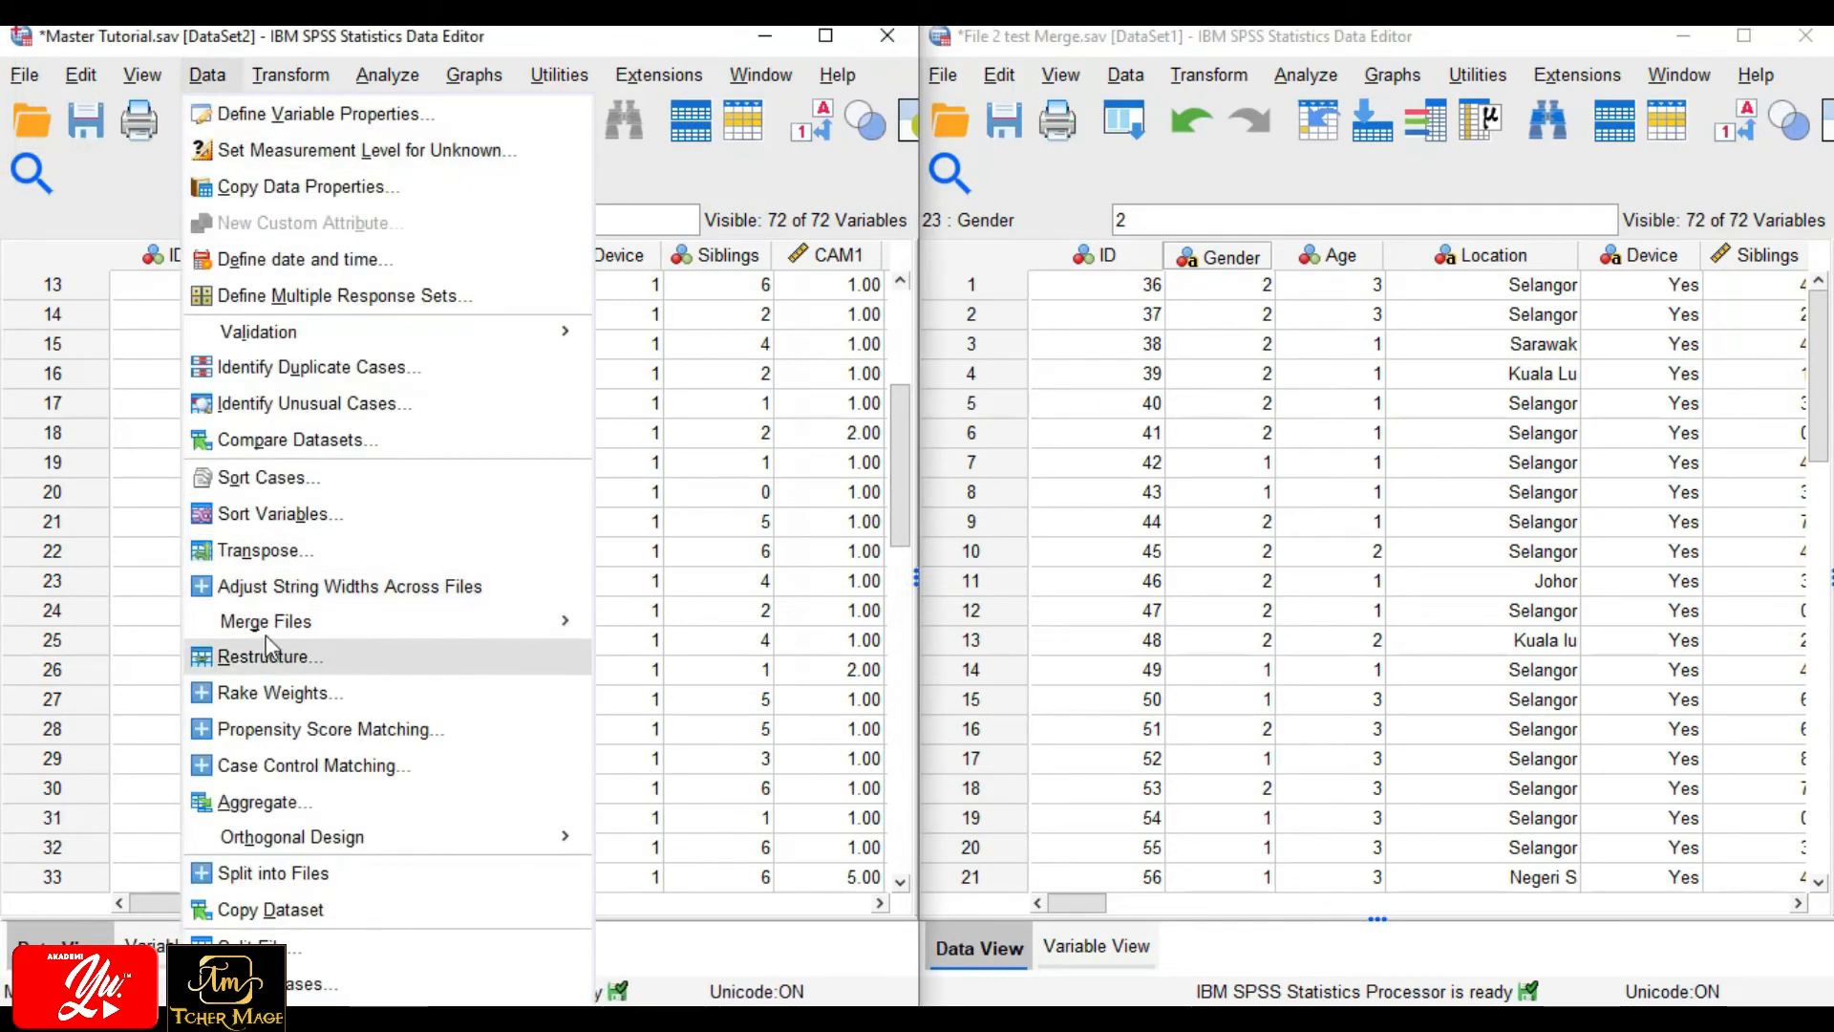
{"action": "mouse_move", "coordinate": [291, 626]}
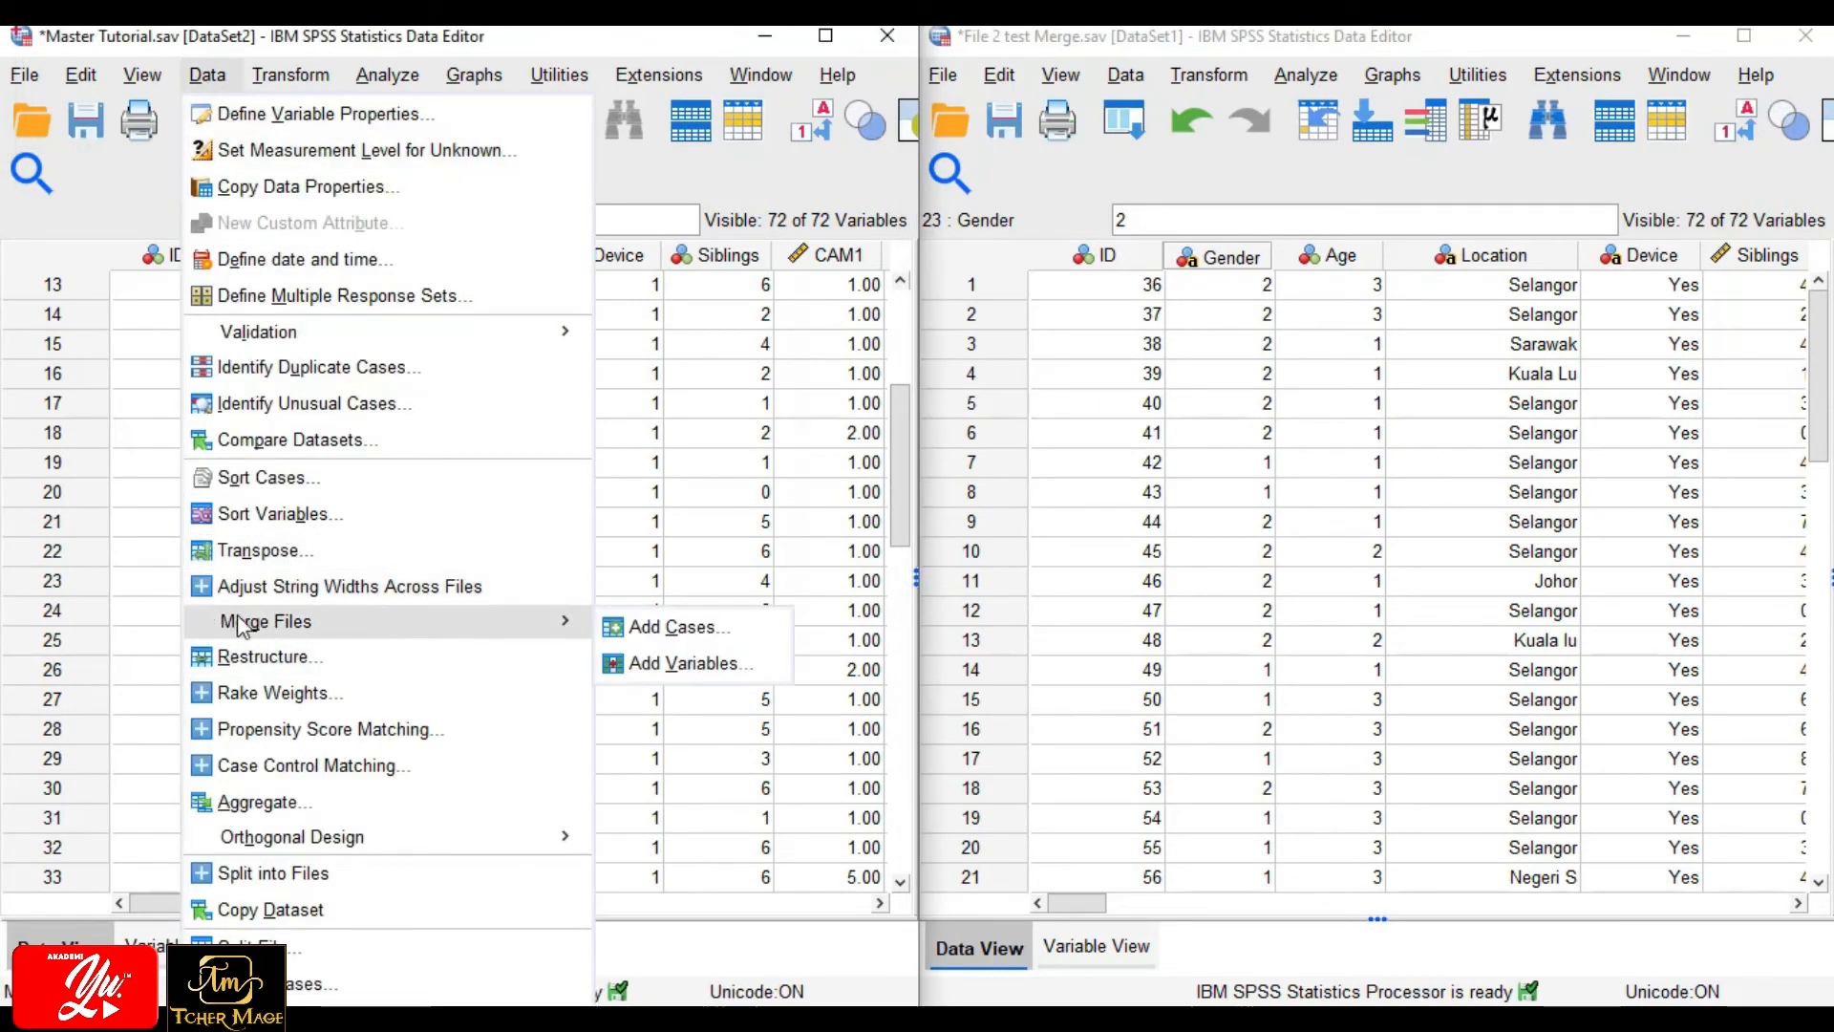
{"action": "left_click", "coordinate": [701, 632]}
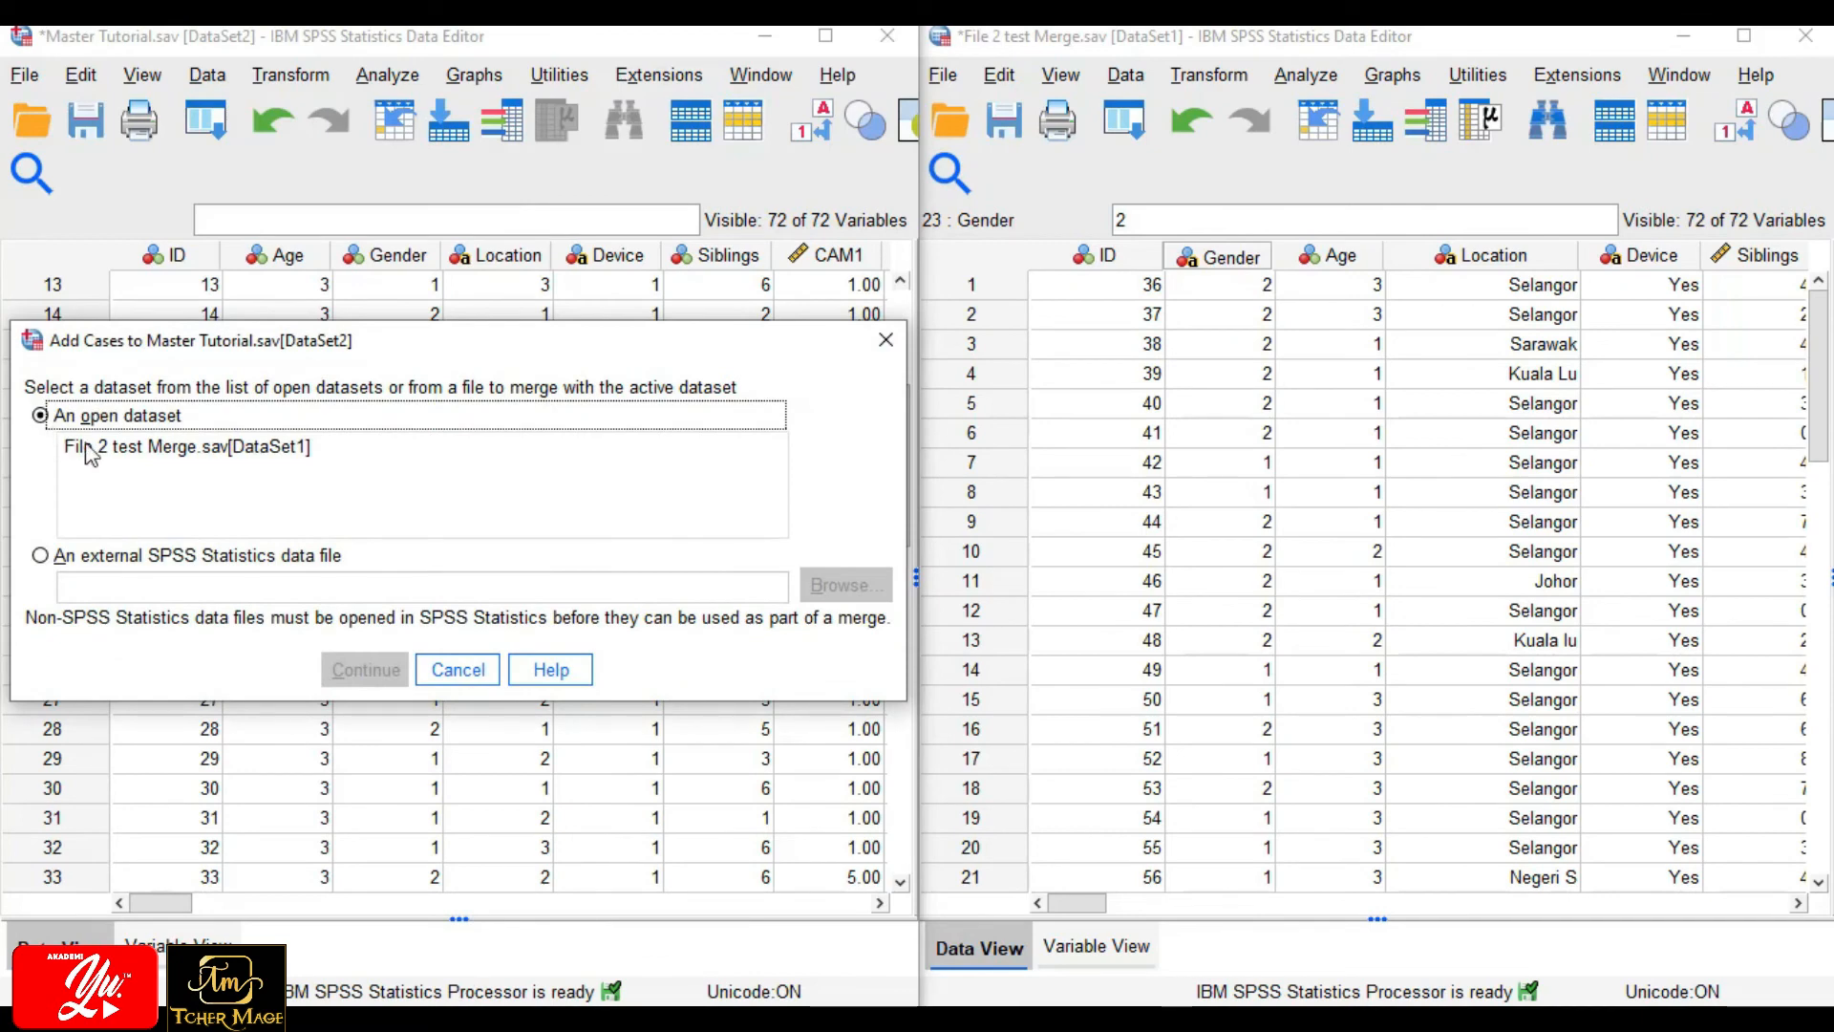
{"action": "left_click", "coordinate": [111, 446]}
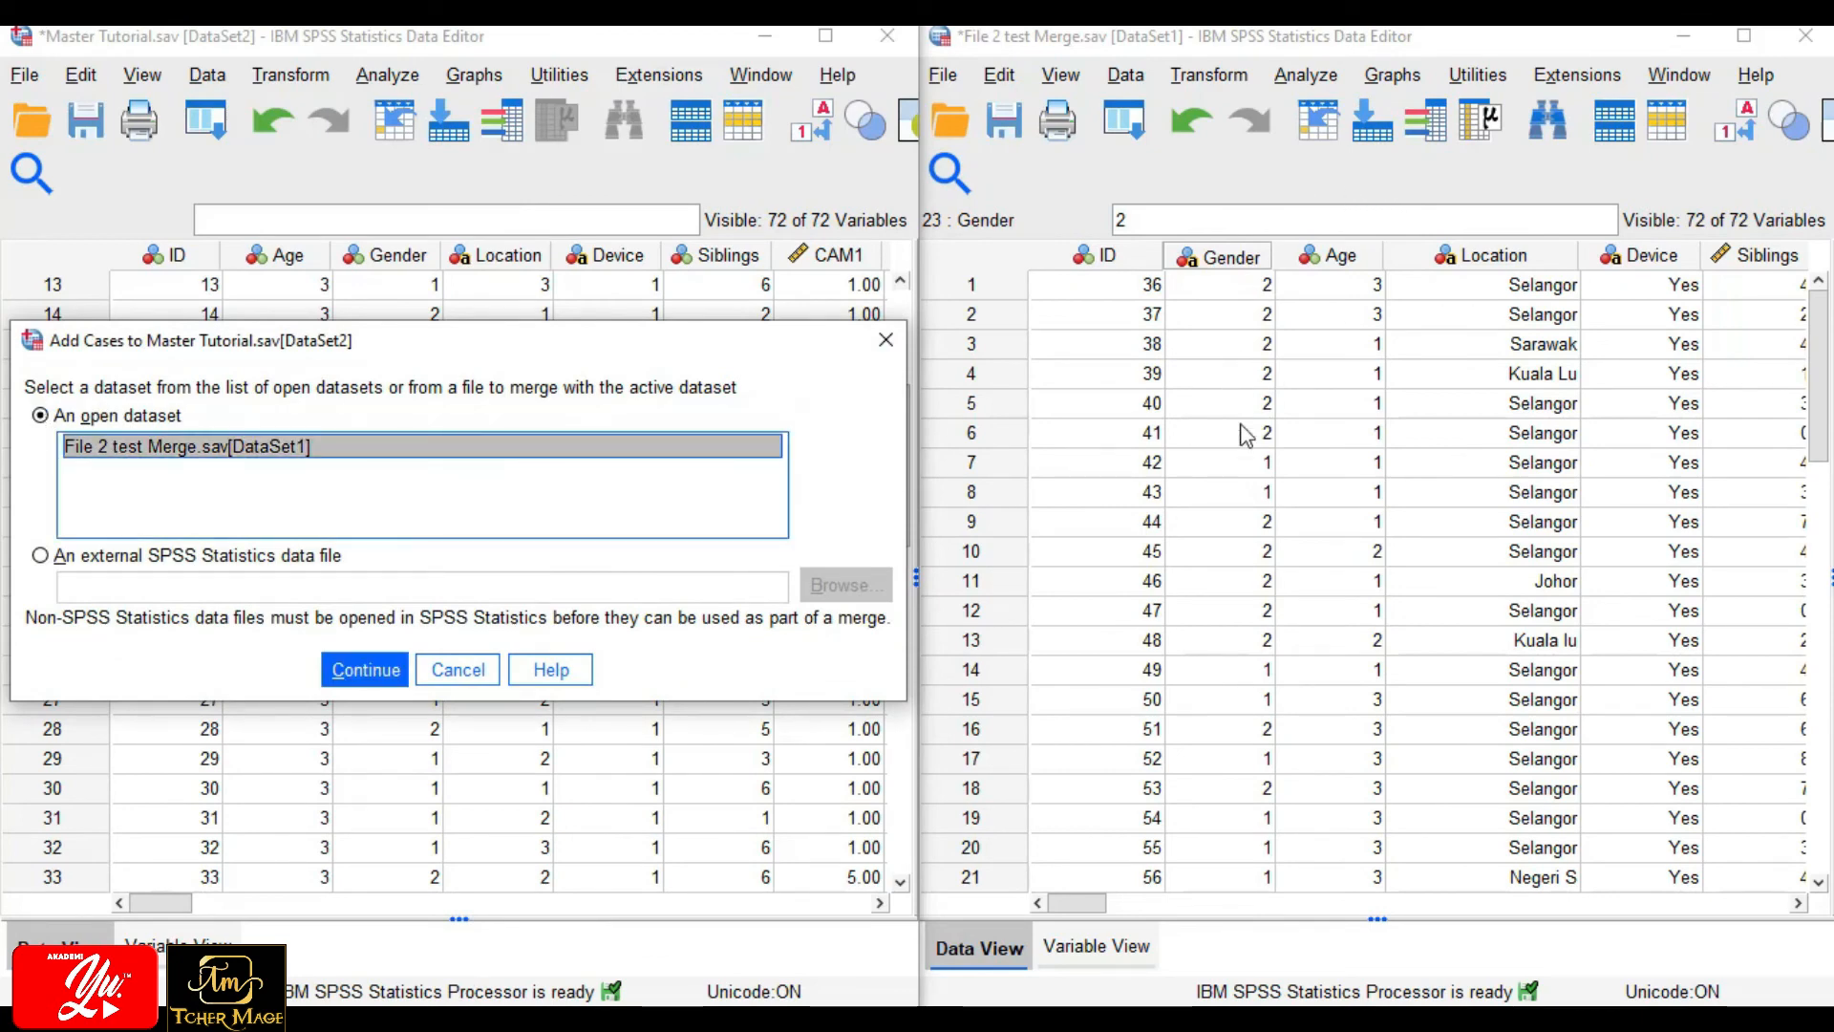
{"action": "left_click", "coordinate": [371, 669]}
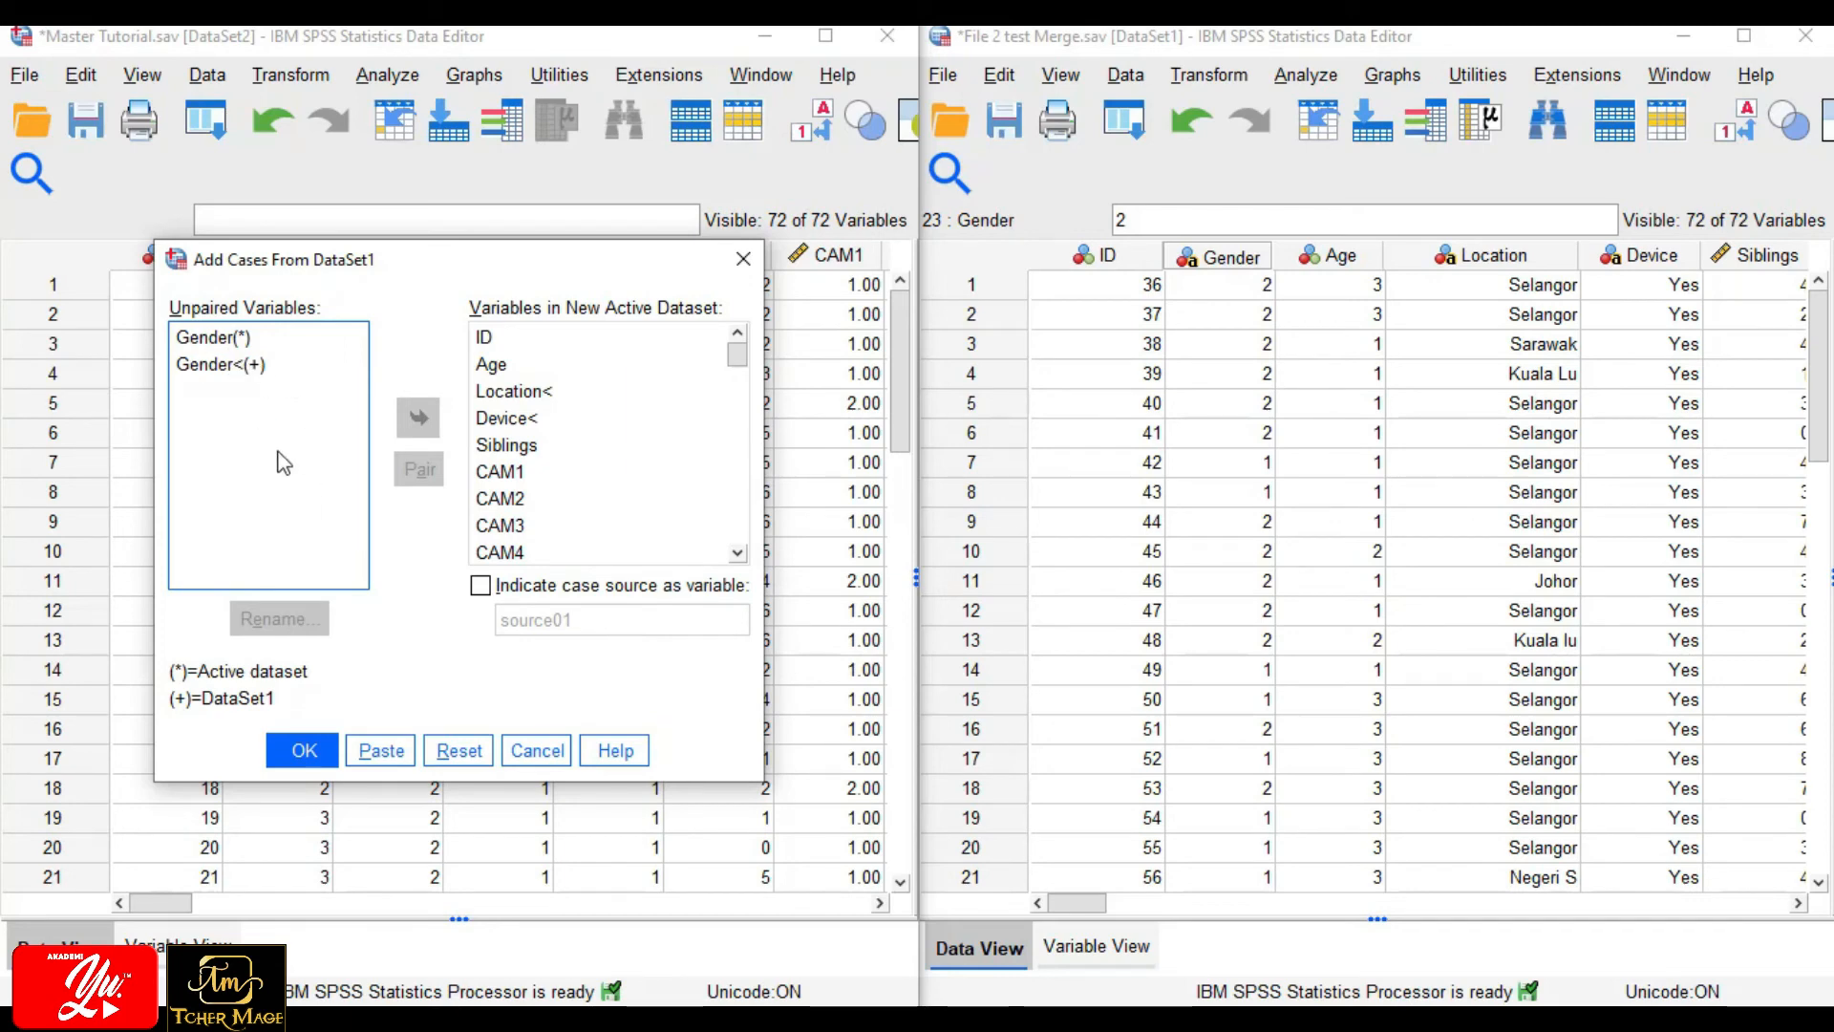
{"action": "left_click", "coordinate": [535, 753]}
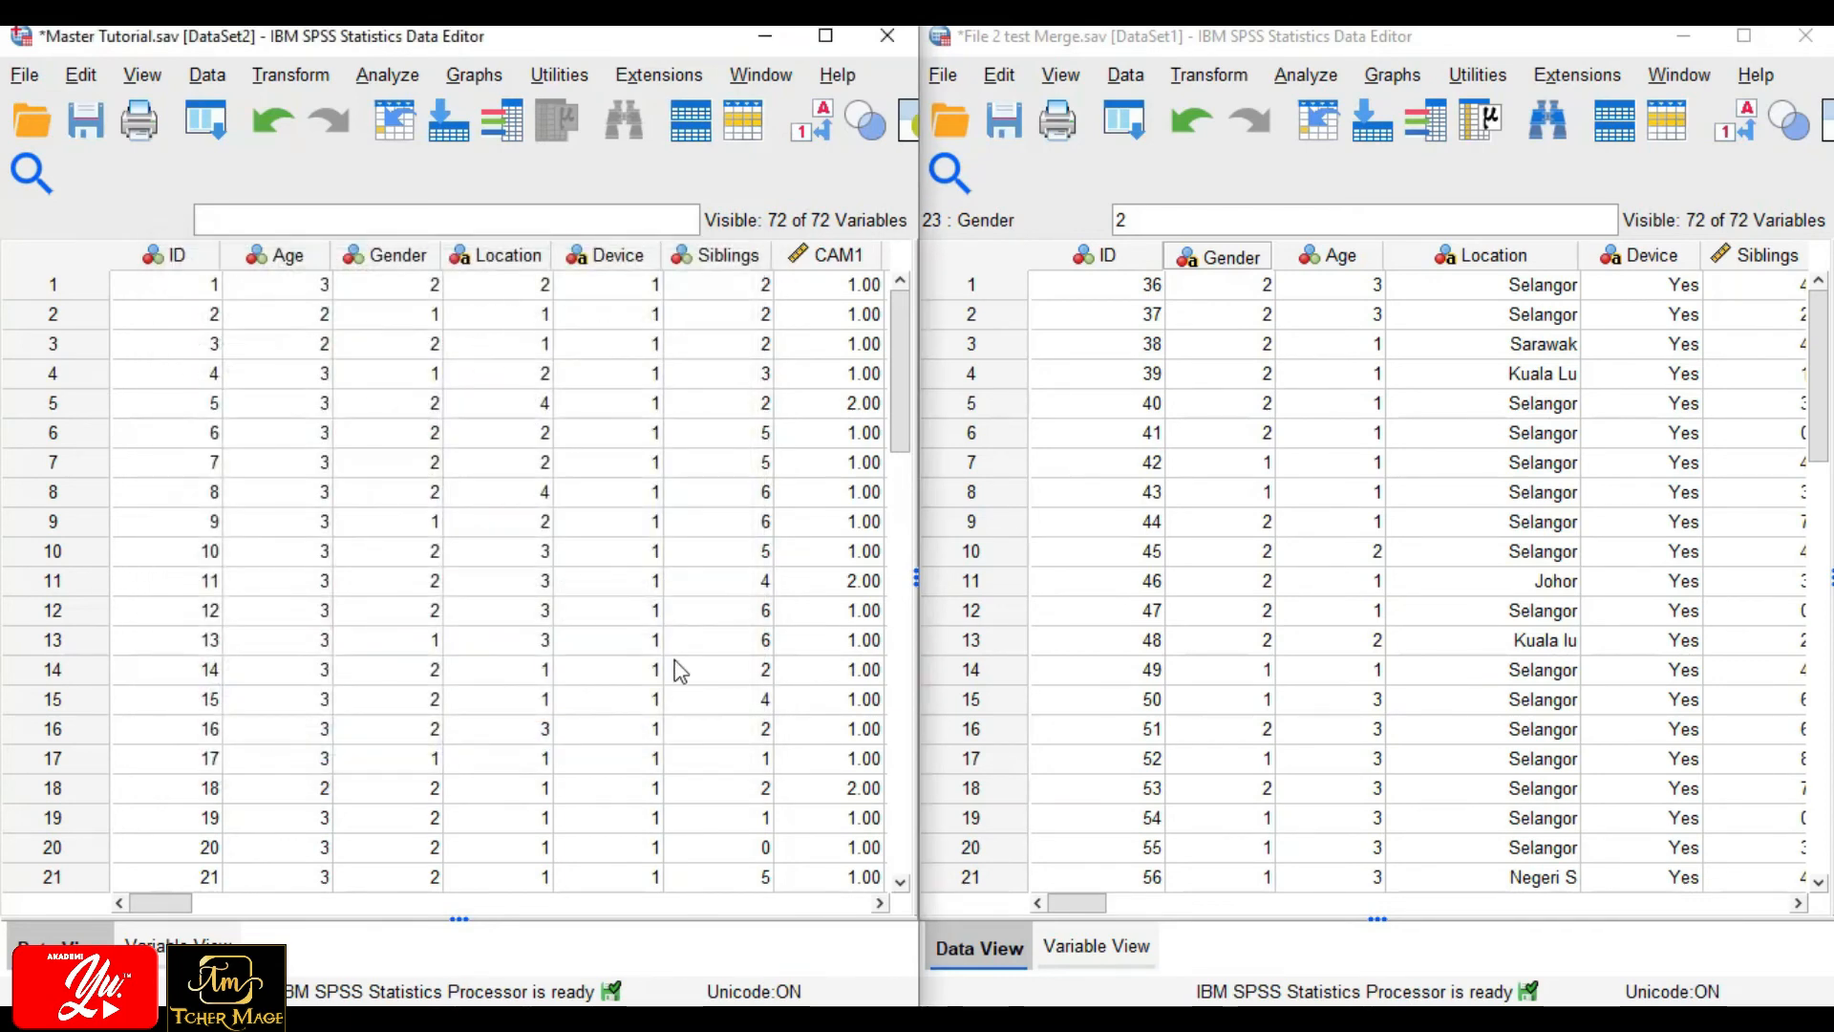
Change the Gender variable's type in File 2 test Merge to Numeric with width 8 and 0 decimal places, matching Master Tutorial.
{"action": "left_click", "coordinate": [177, 944]}
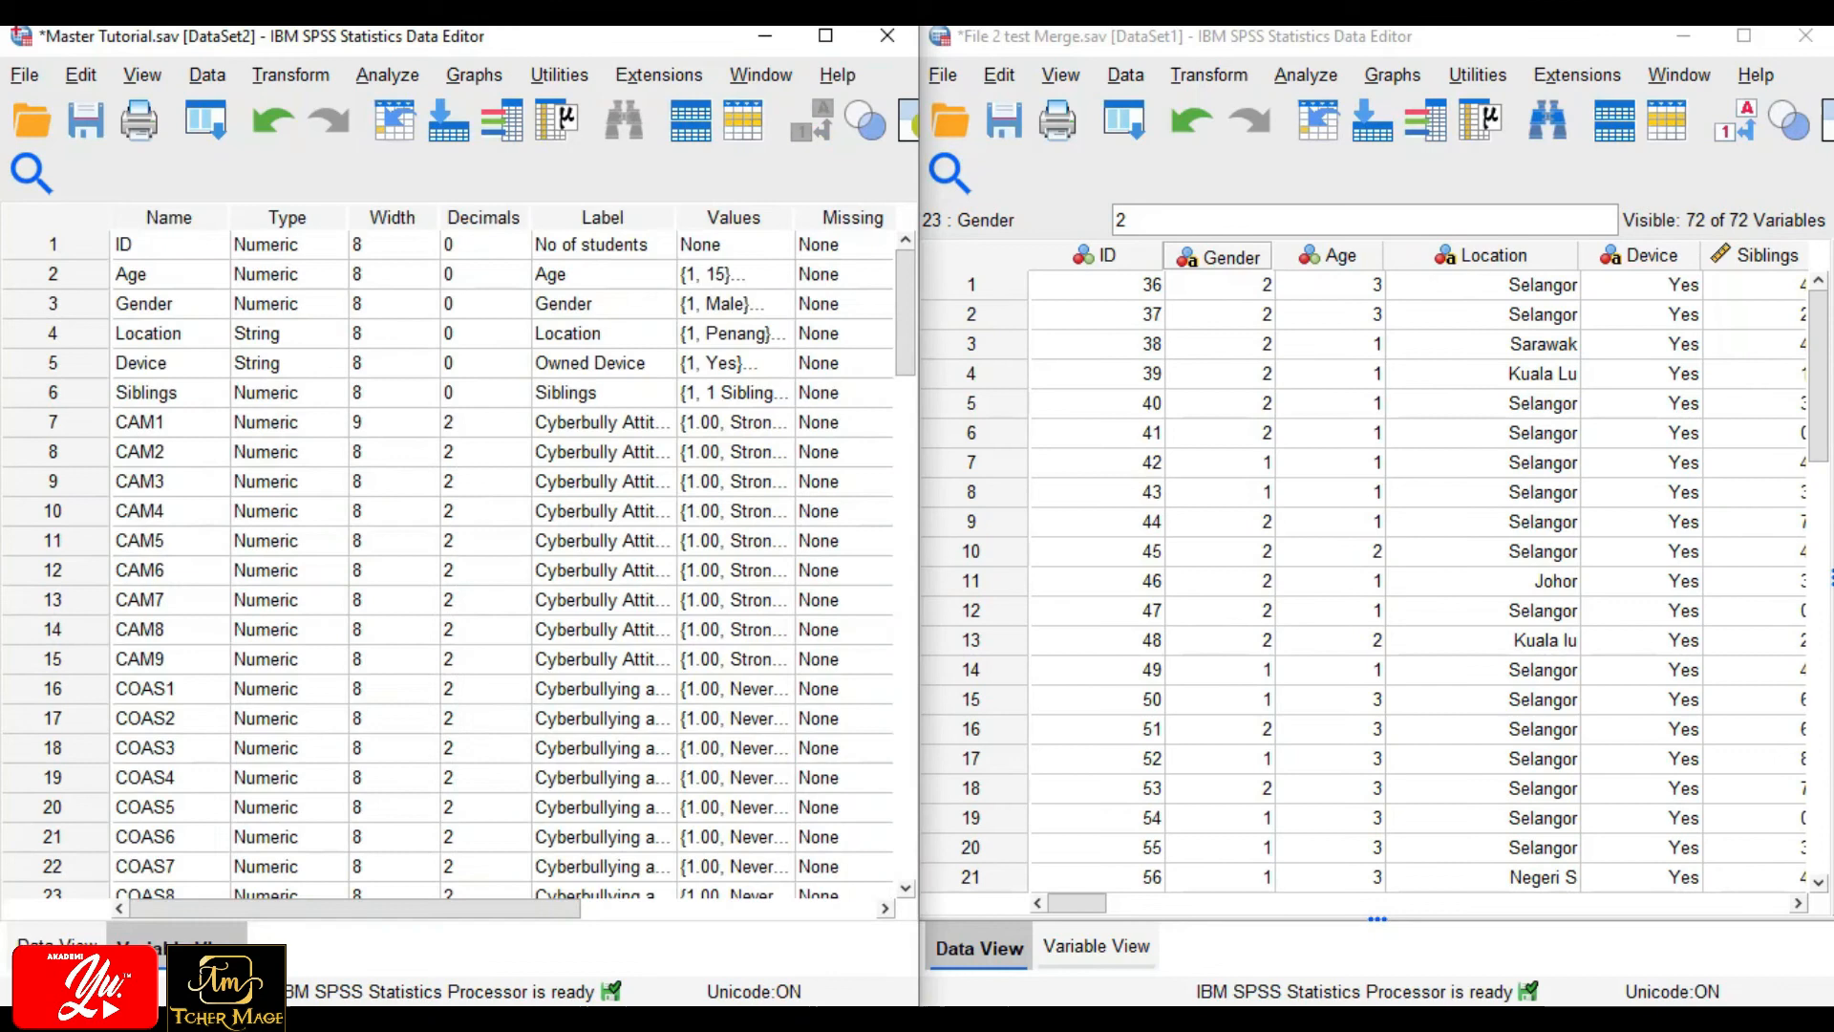
{"action": "left_click", "coordinate": [1080, 948]}
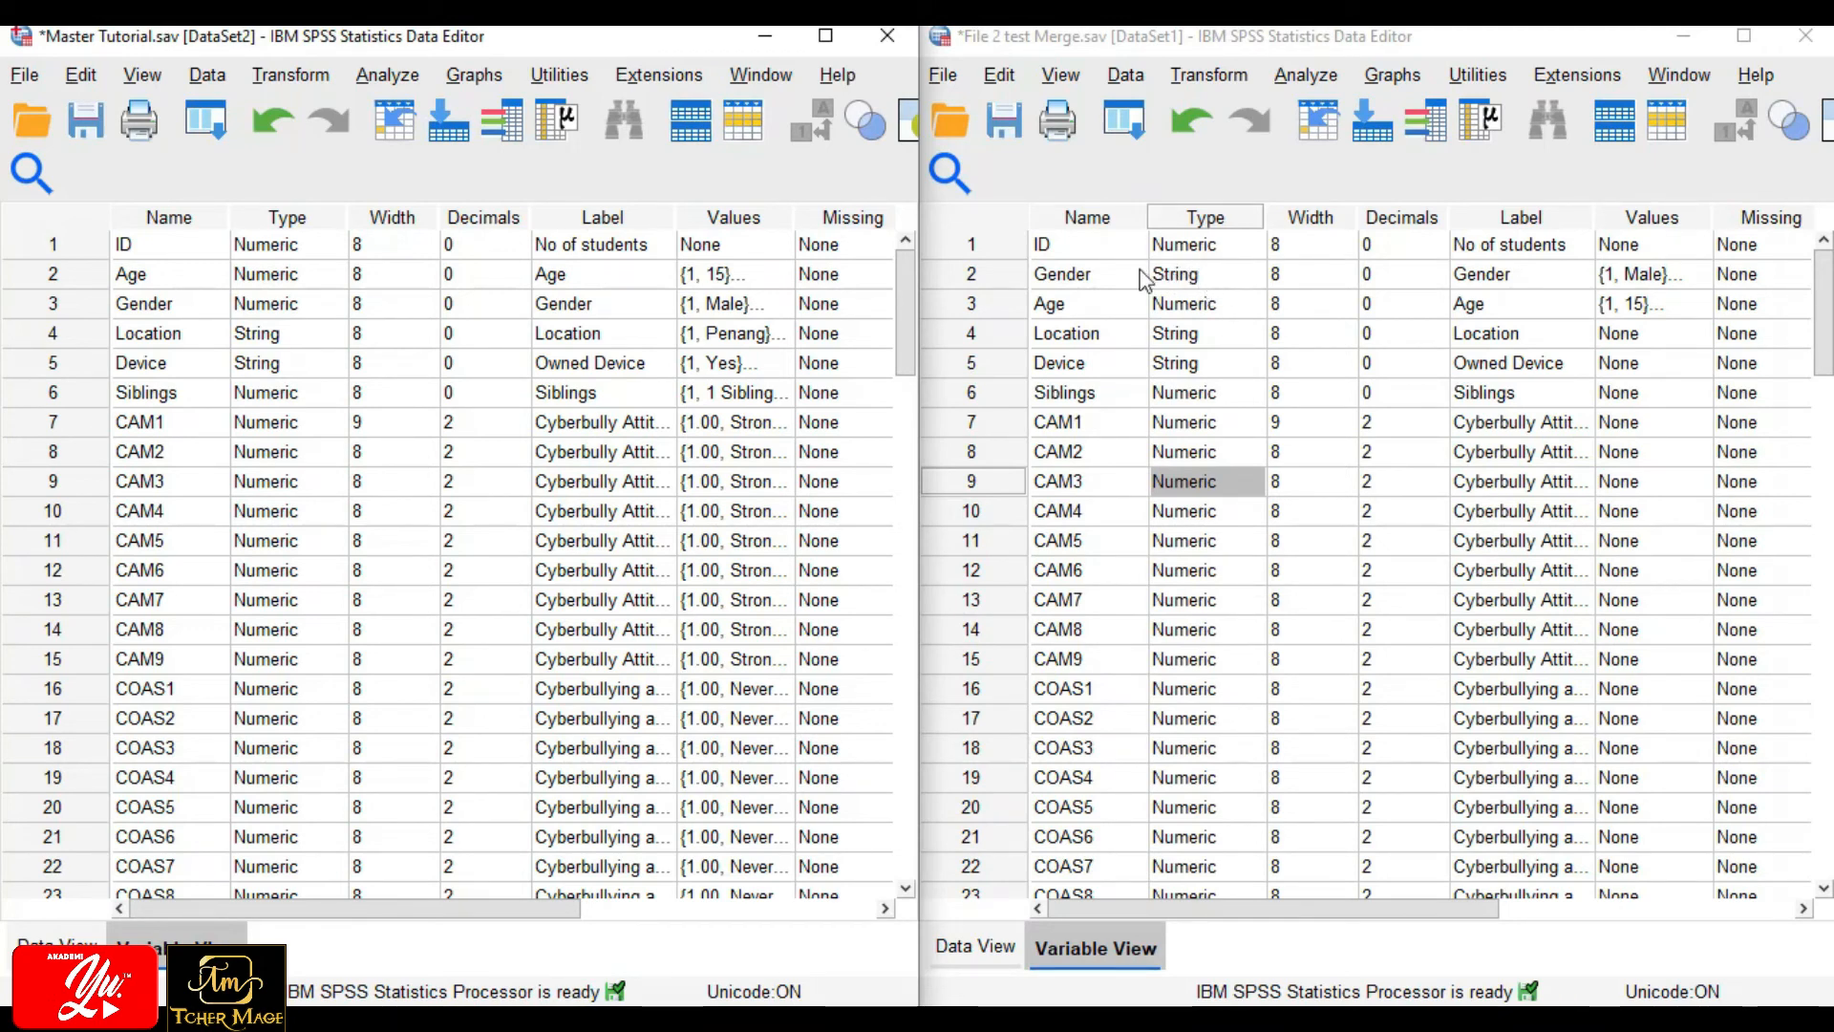
{"action": "left_click", "coordinate": [1184, 277]}
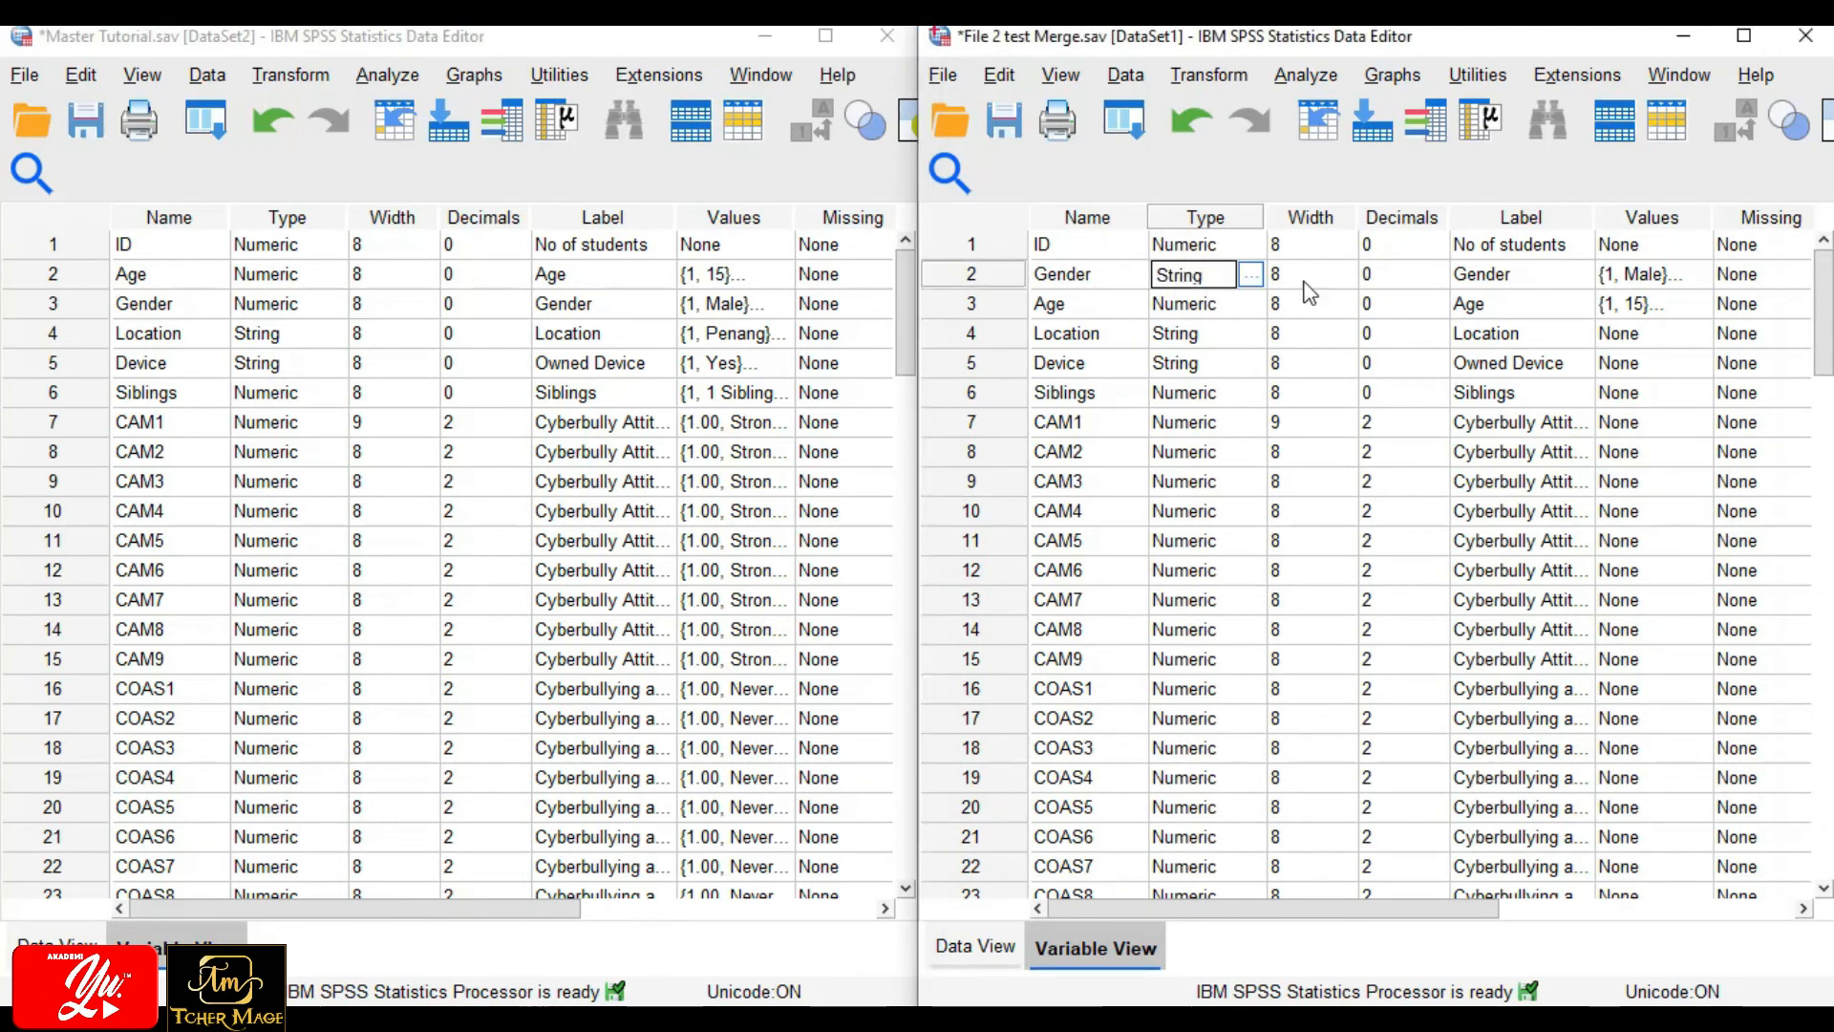
{"action": "left_click", "coordinate": [1255, 274]}
{"action": "left_click", "coordinate": [1079, 344]}
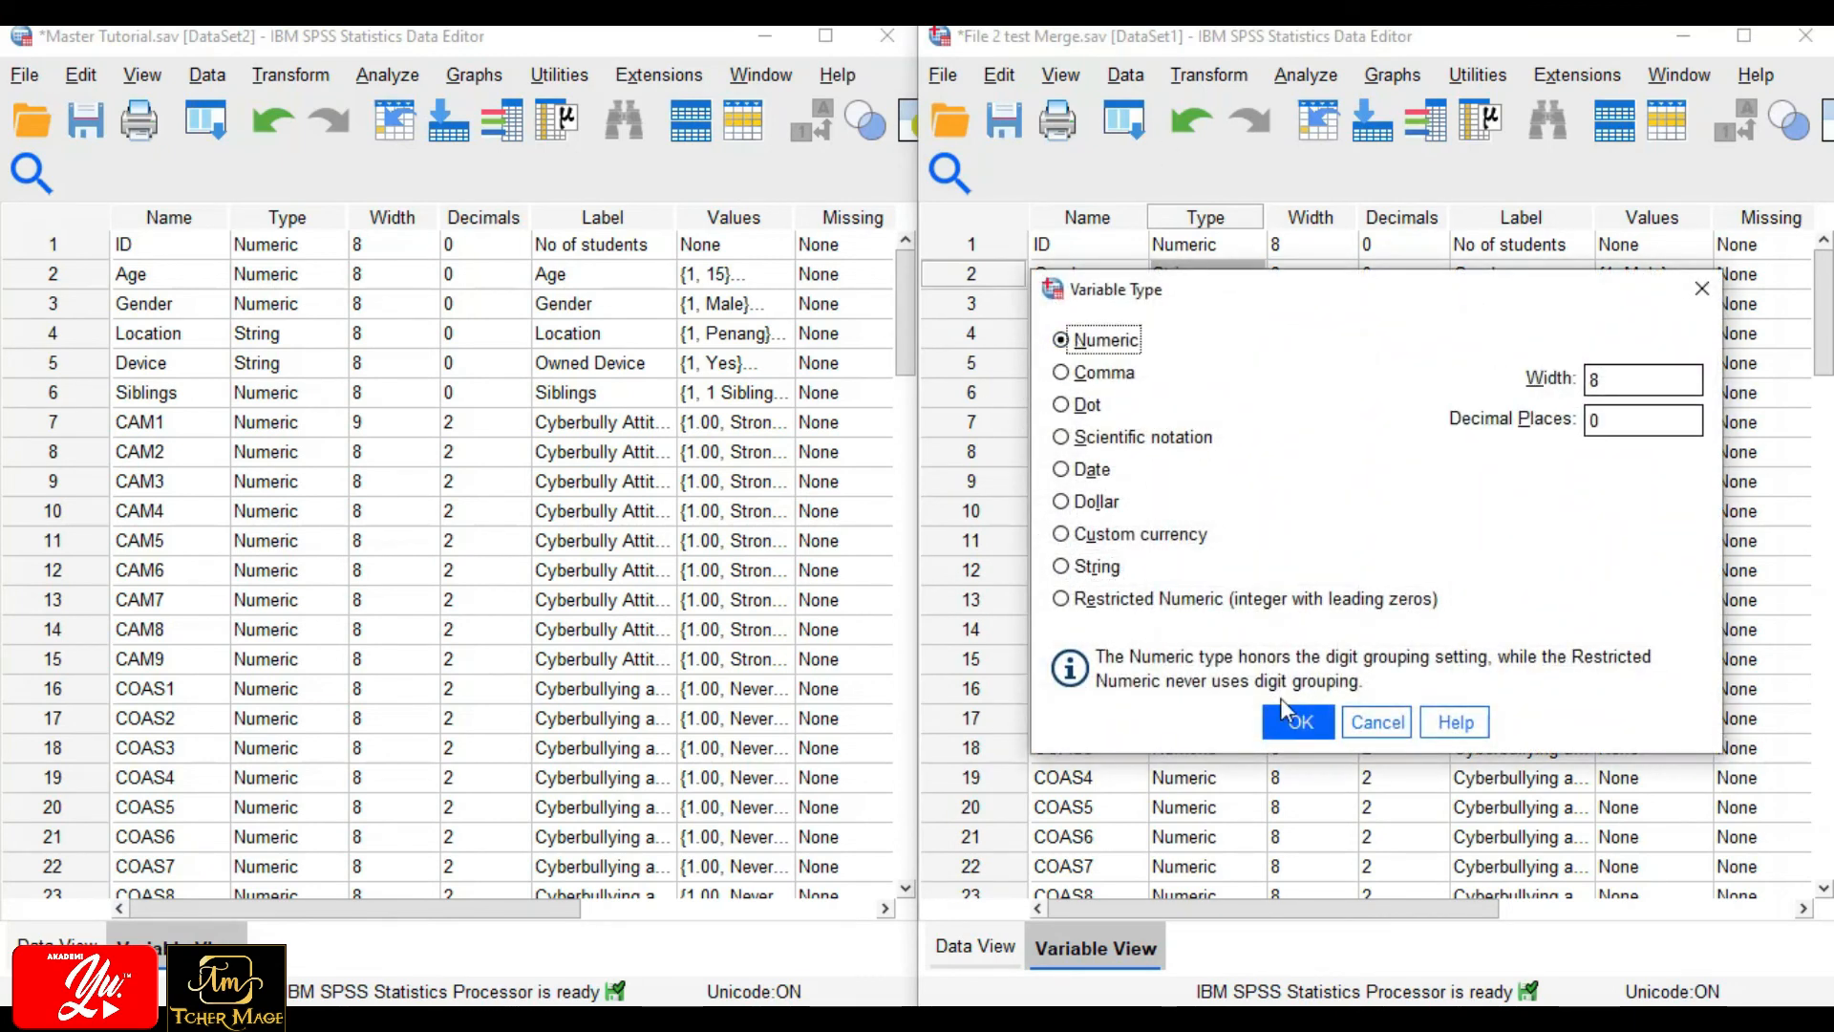
{"action": "left_click", "coordinate": [1297, 724]}
{"action": "left_click", "coordinate": [1308, 563]}
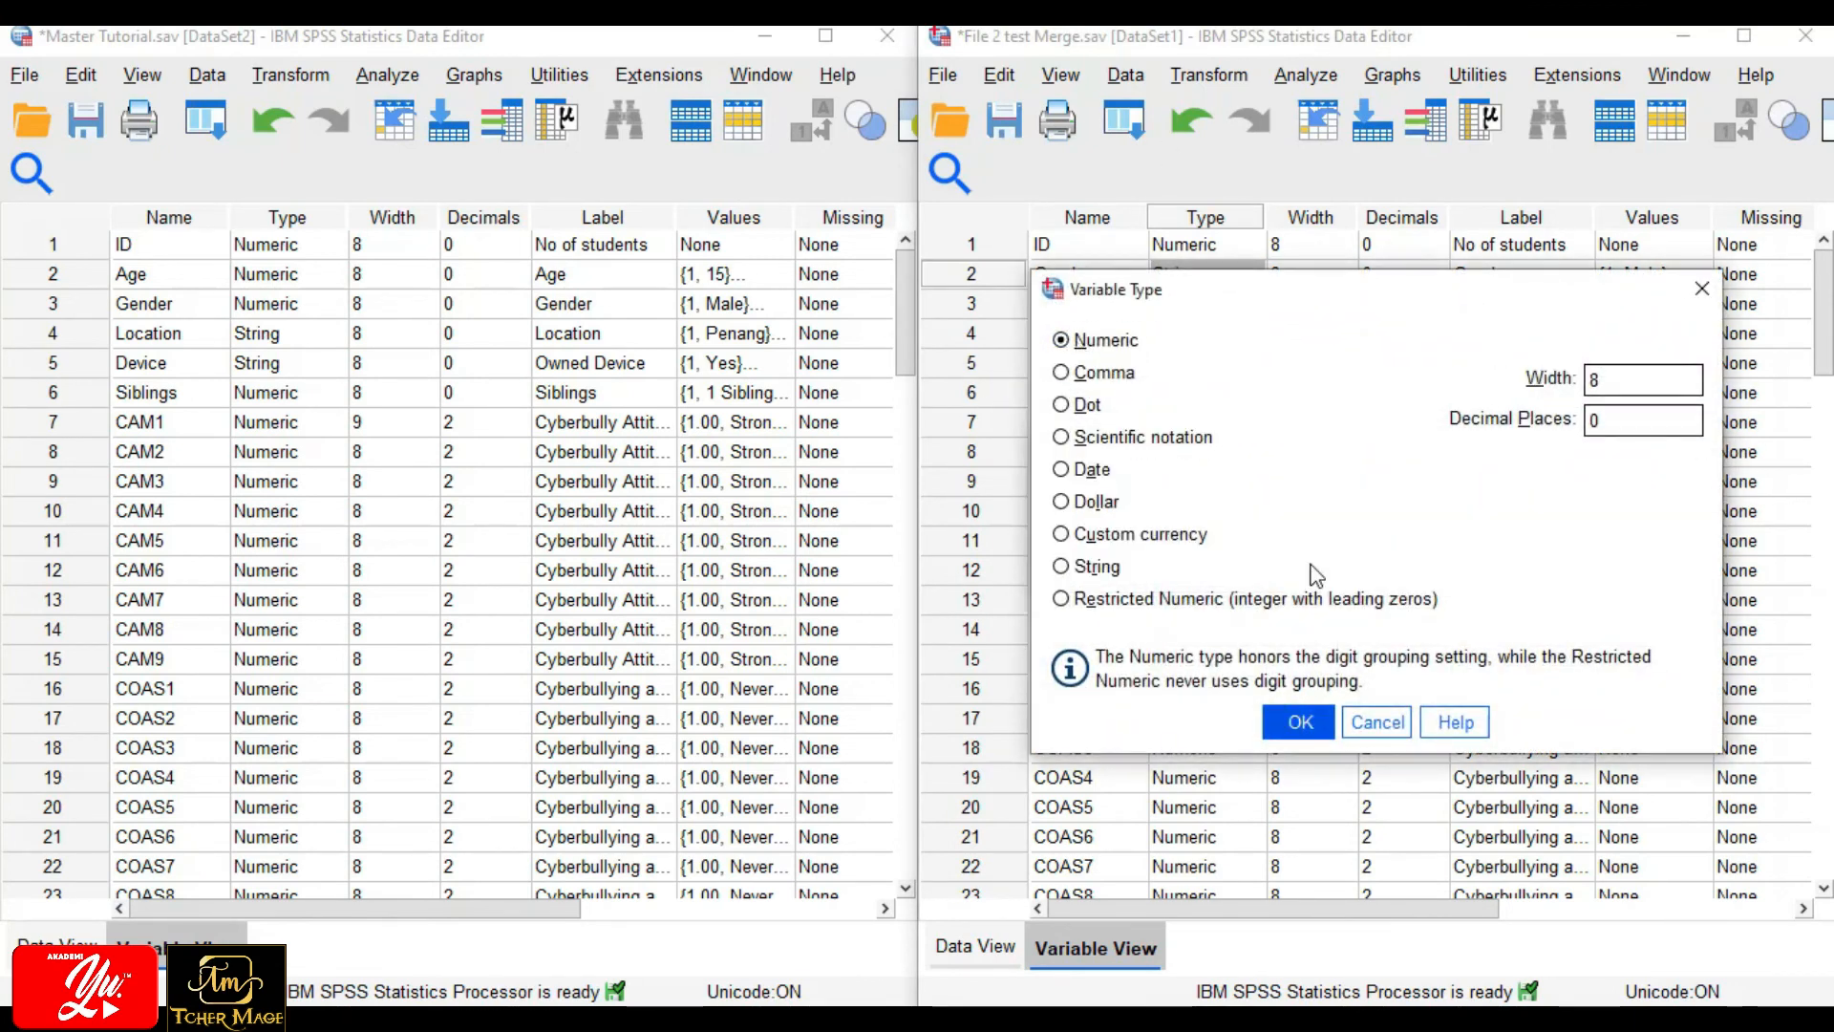
Merge the open dataset File 2 test Merge into Master Tutorial by adding its cases, after checking the list of paired variables.
{"action": "left_click", "coordinate": [205, 75]}
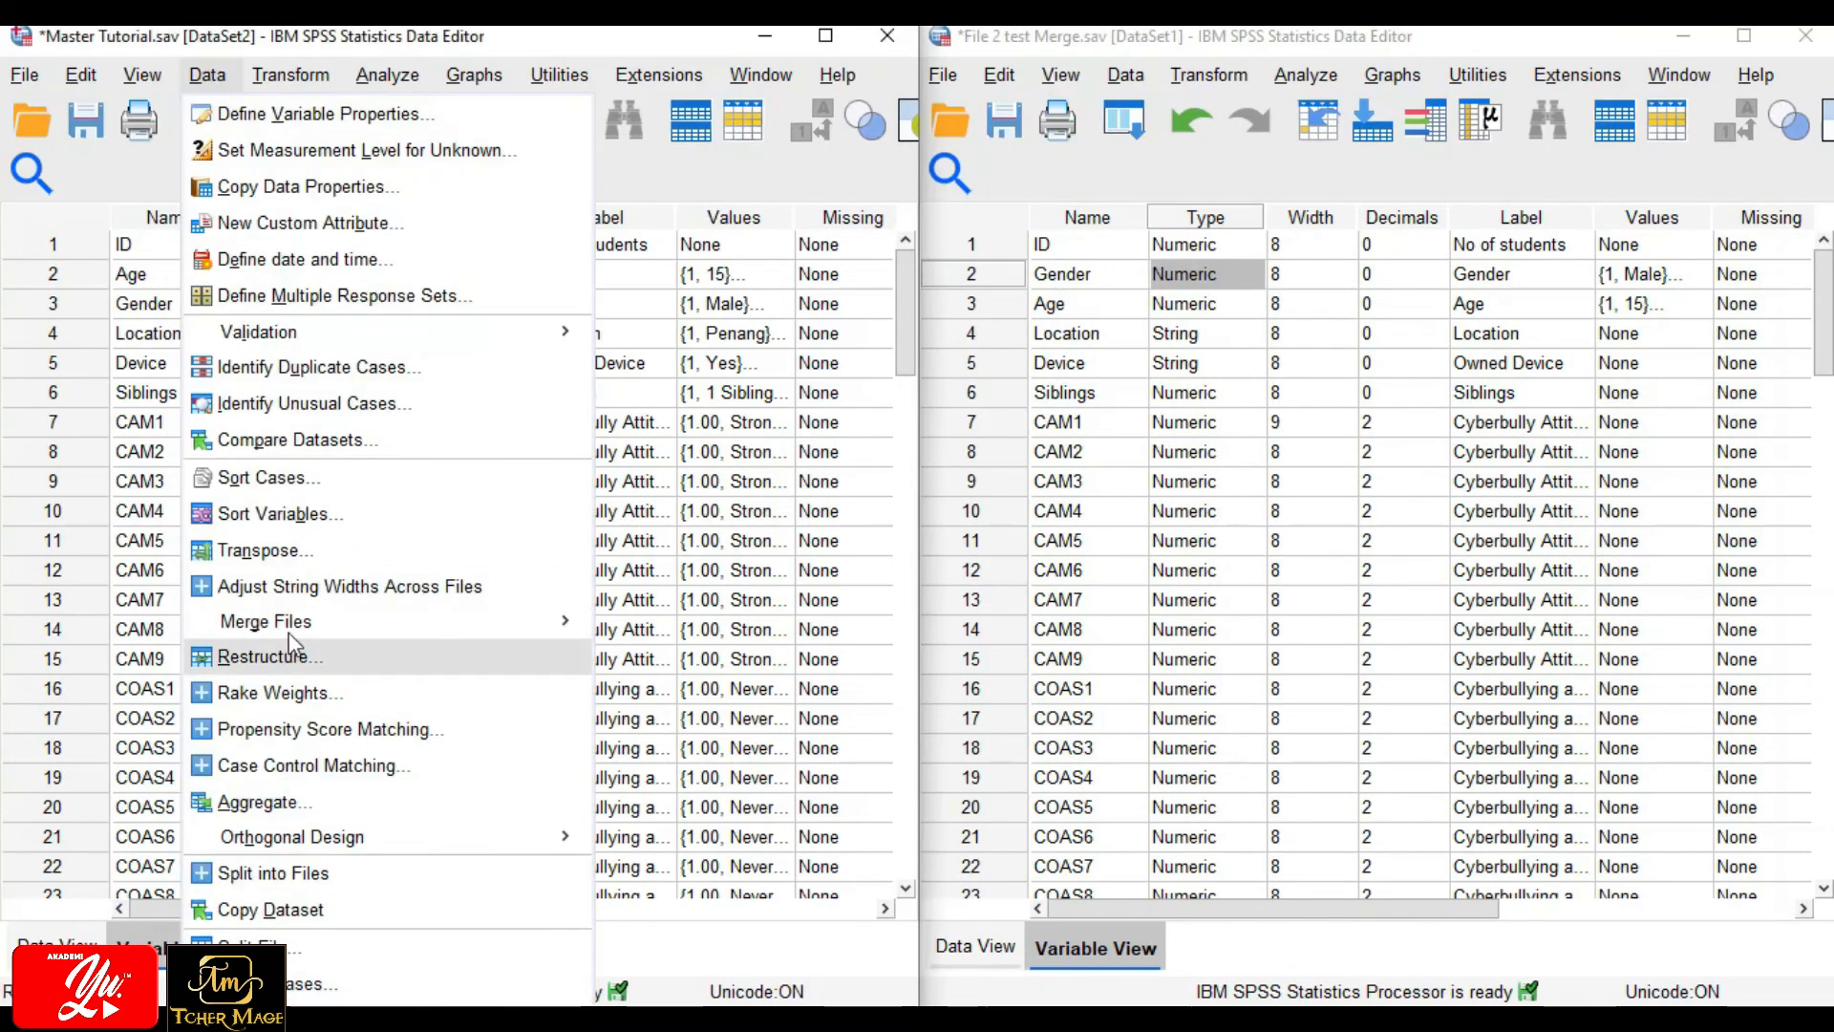
{"action": "mouse_move", "coordinate": [298, 630]}
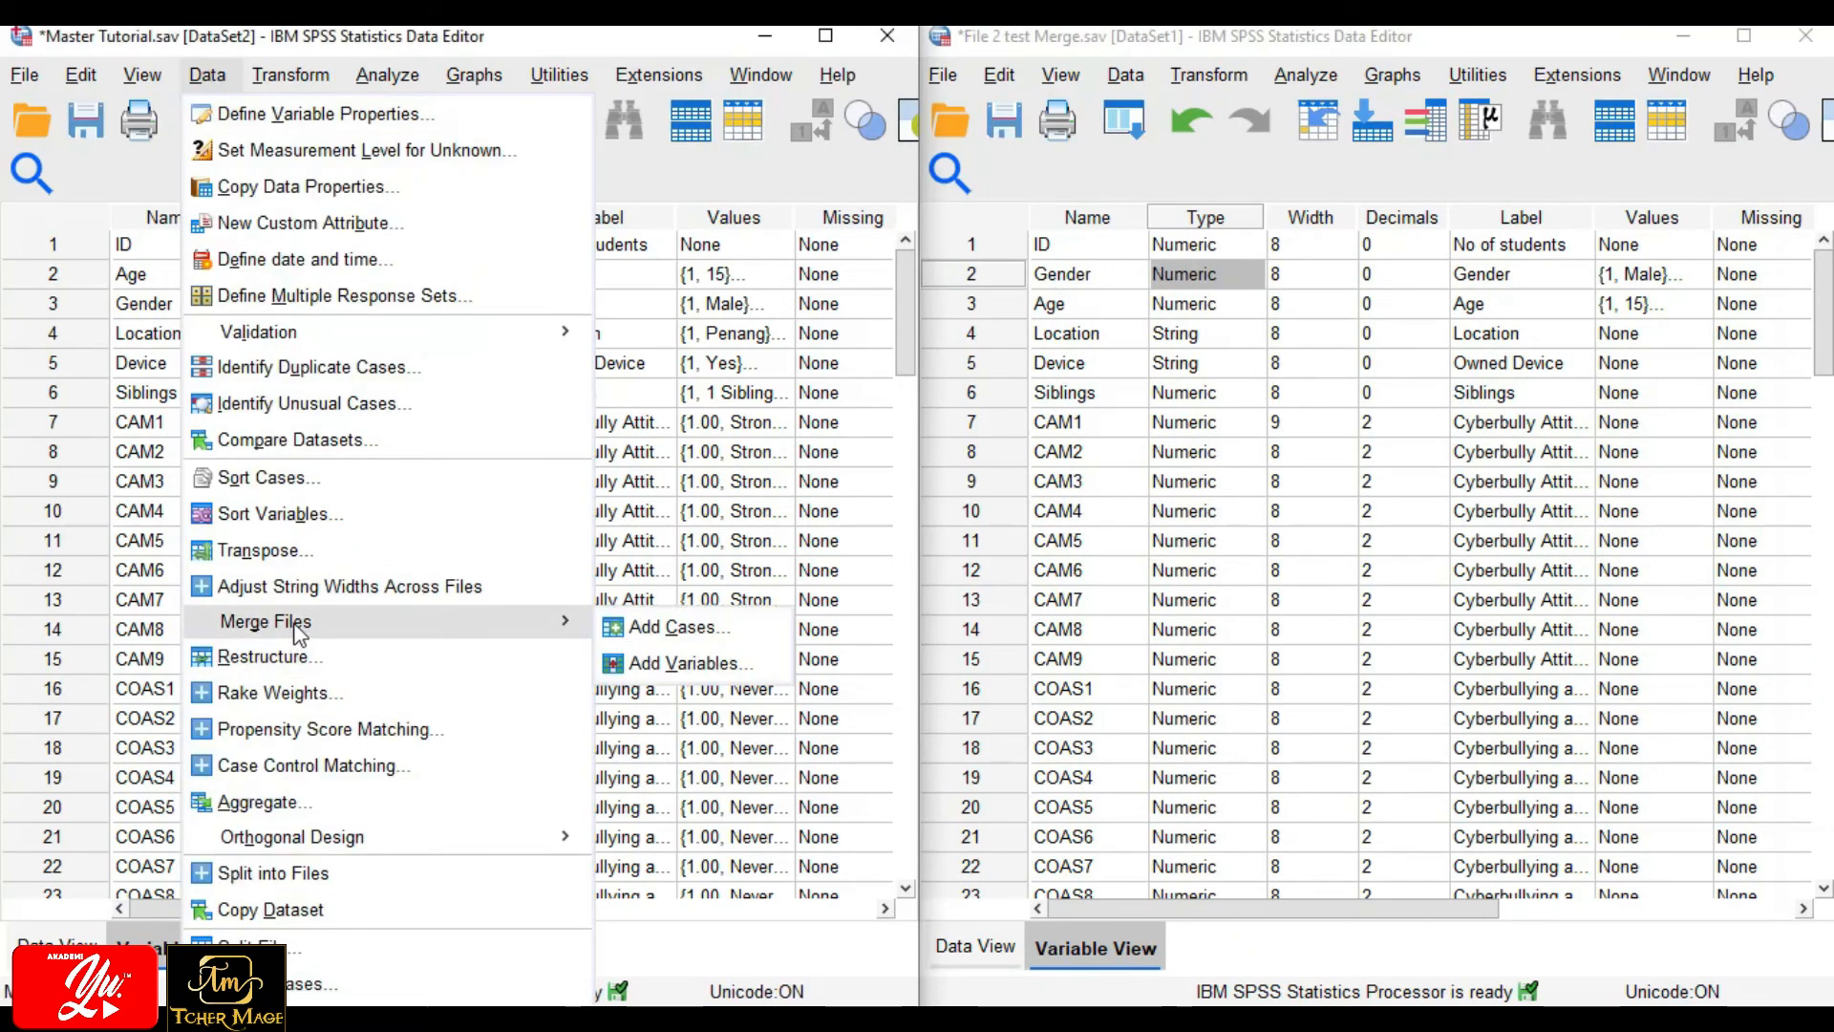
{"action": "left_click", "coordinate": [725, 634]}
{"action": "left_click", "coordinate": [141, 446]}
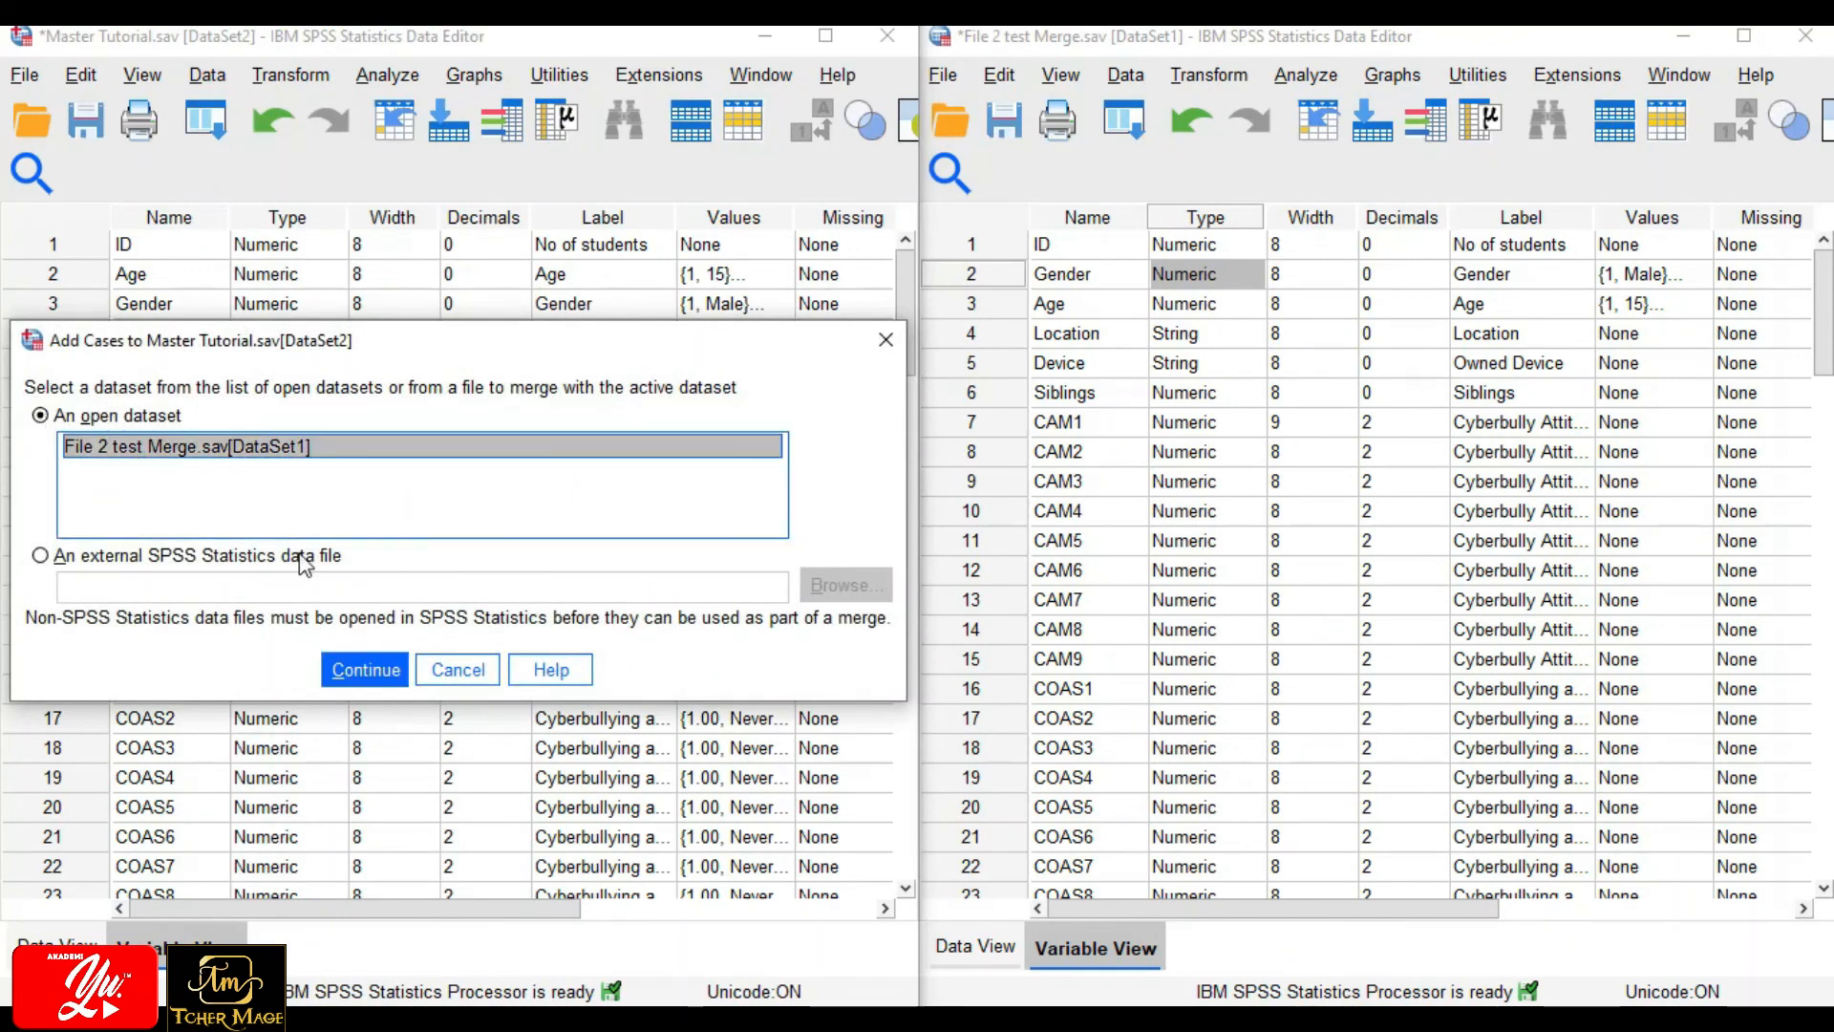
{"action": "left_click", "coordinate": [365, 666]}
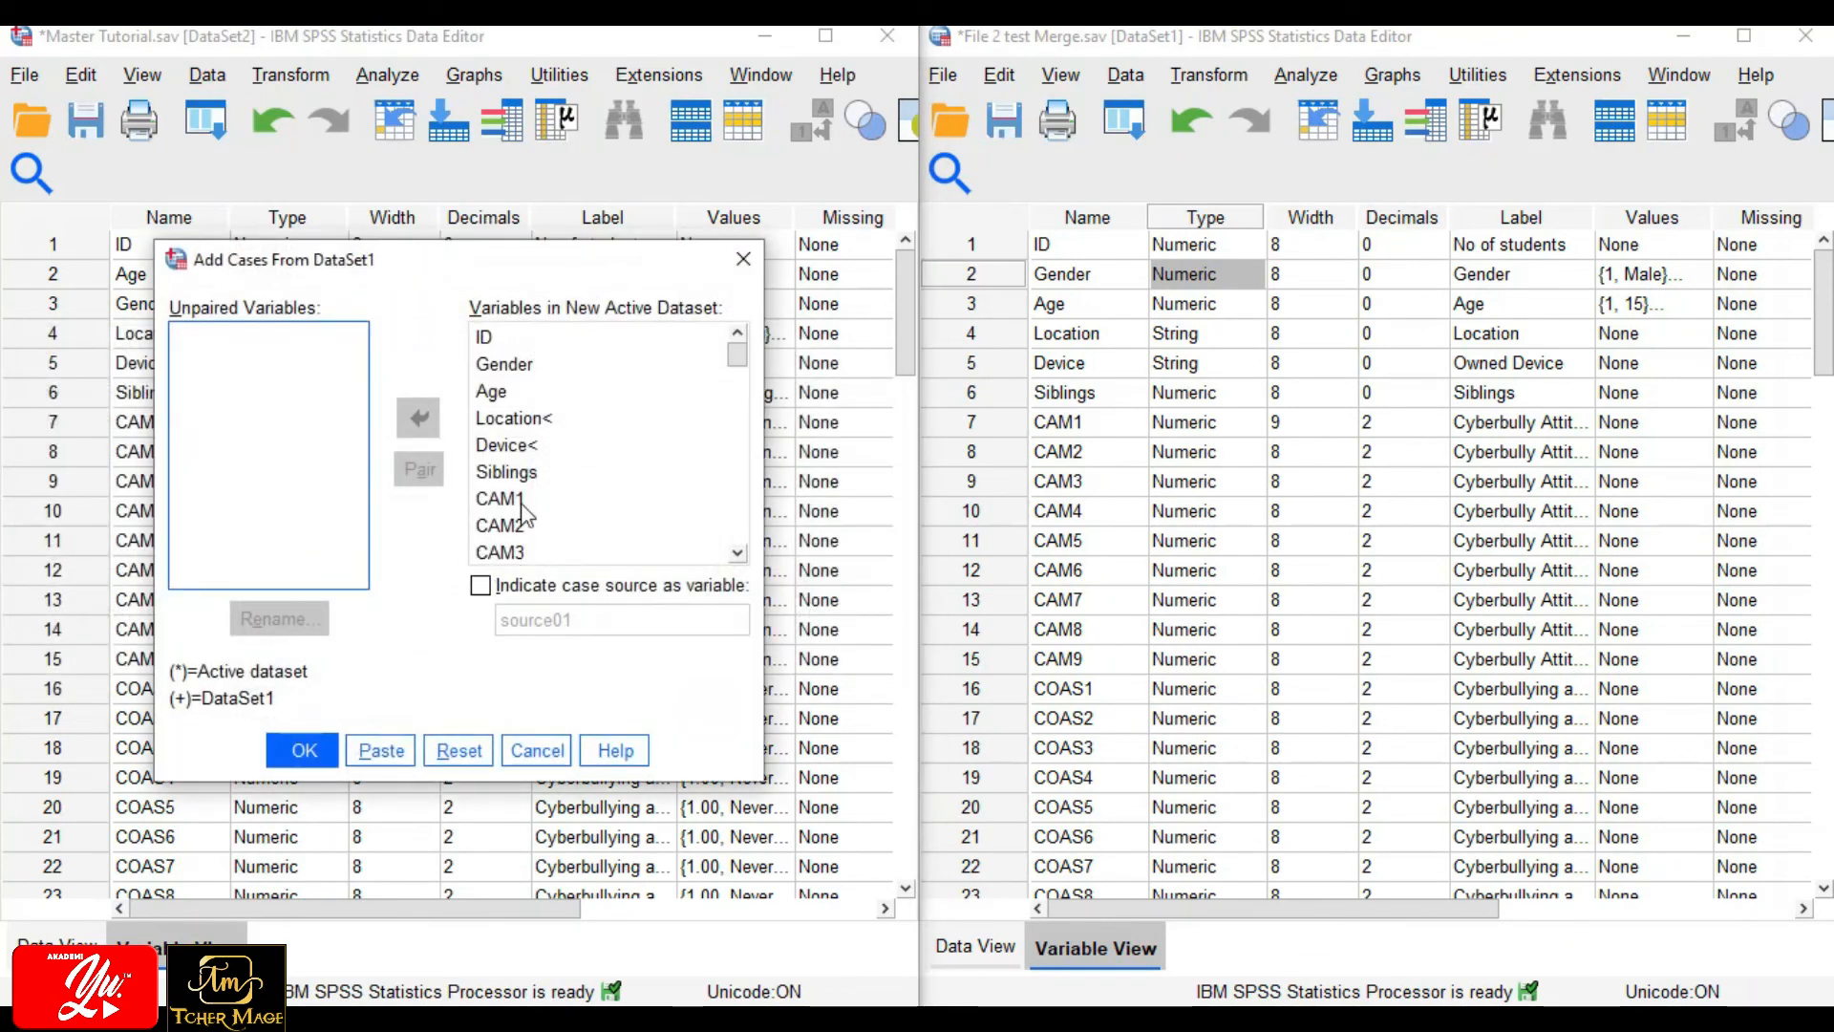
{"action": "scroll", "coordinate": [535, 363], "scroll_direction": "down", "scroll_amount": 3}
{"action": "scroll", "coordinate": [523, 423], "scroll_direction": "down", "scroll_amount": 6}
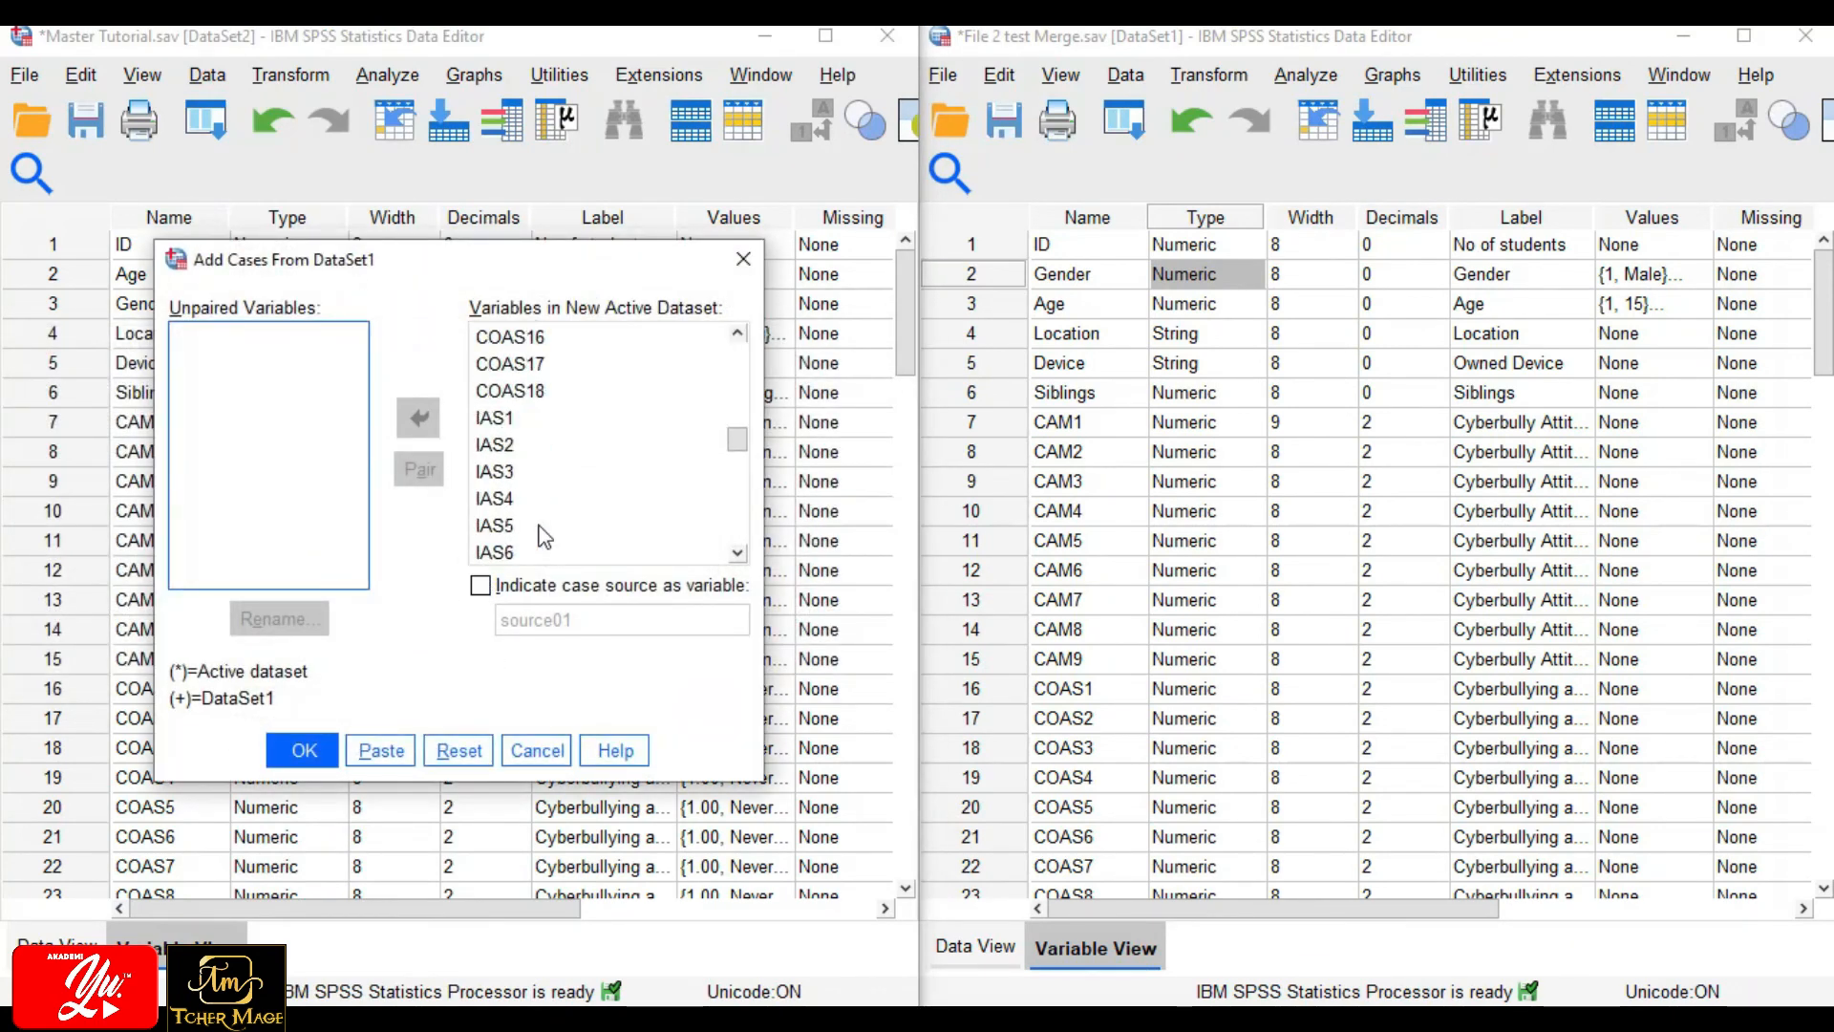
{"action": "left_click", "coordinate": [303, 750]}
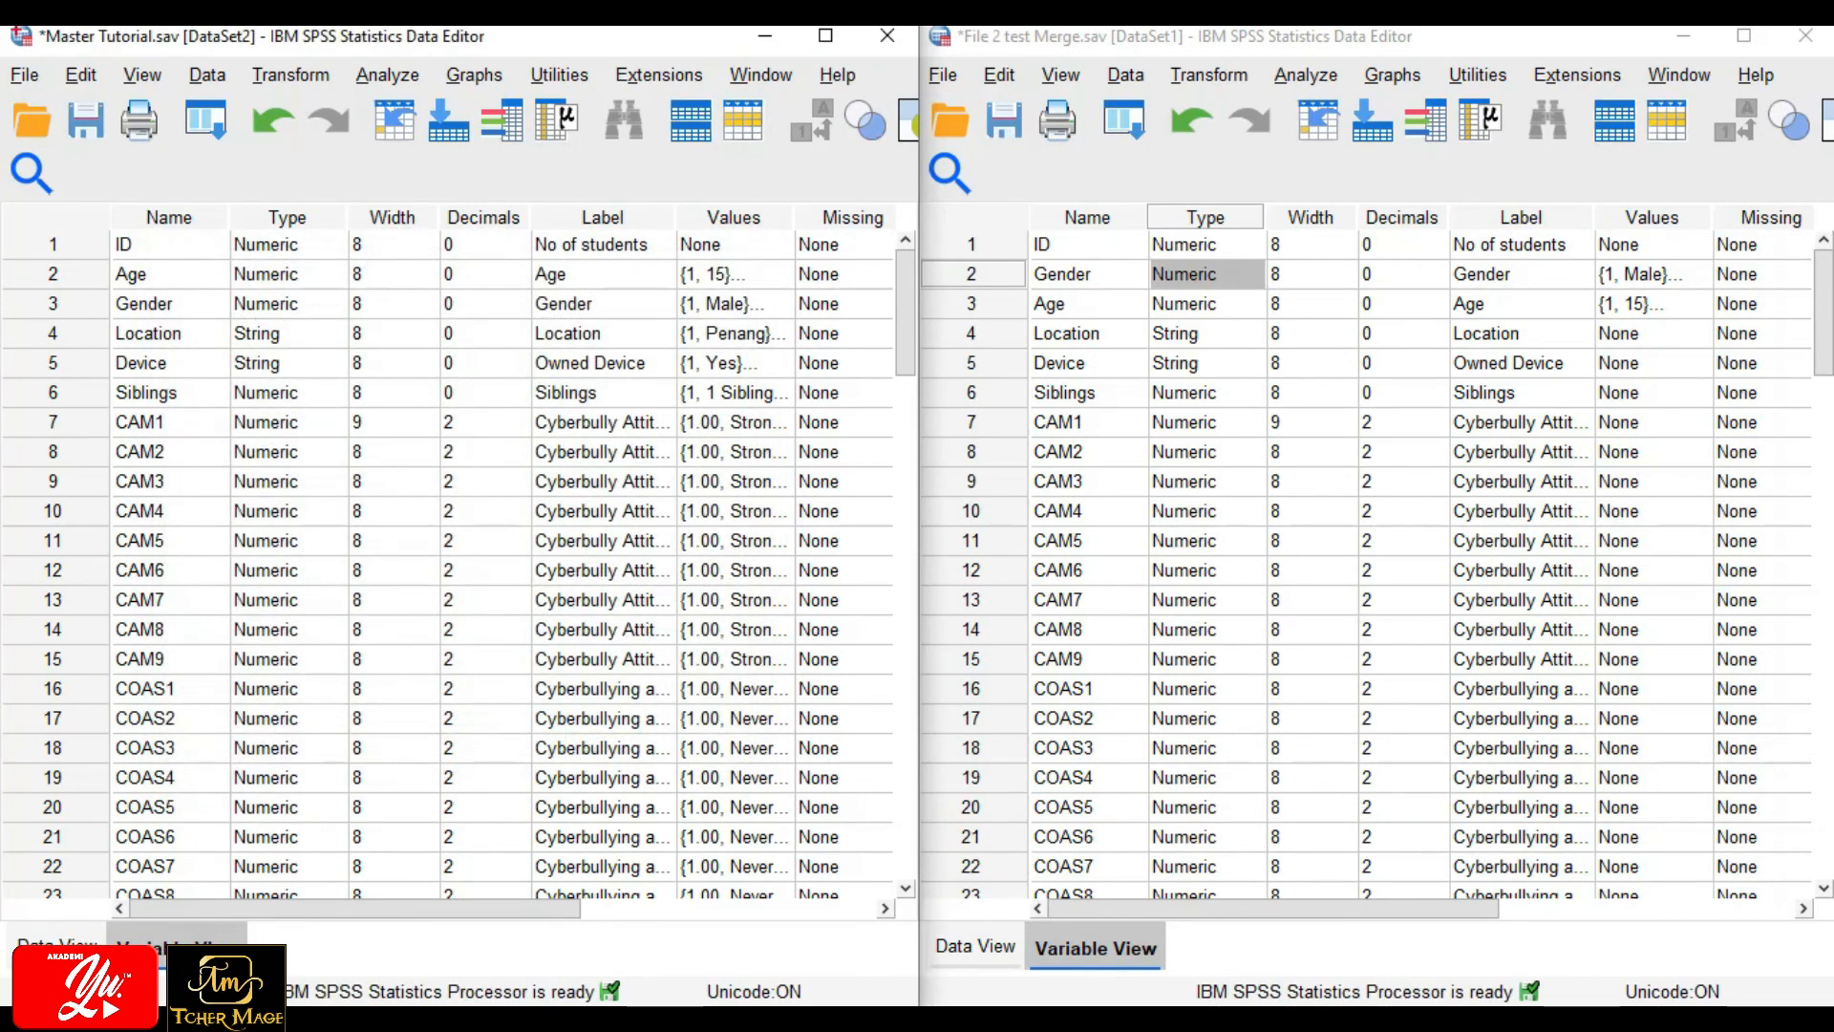
Examine the merged case data in Master Tutorial, checking the ID sequence and how Location and Device are coded in the added cases.
{"action": "left_click", "coordinate": [59, 941]}
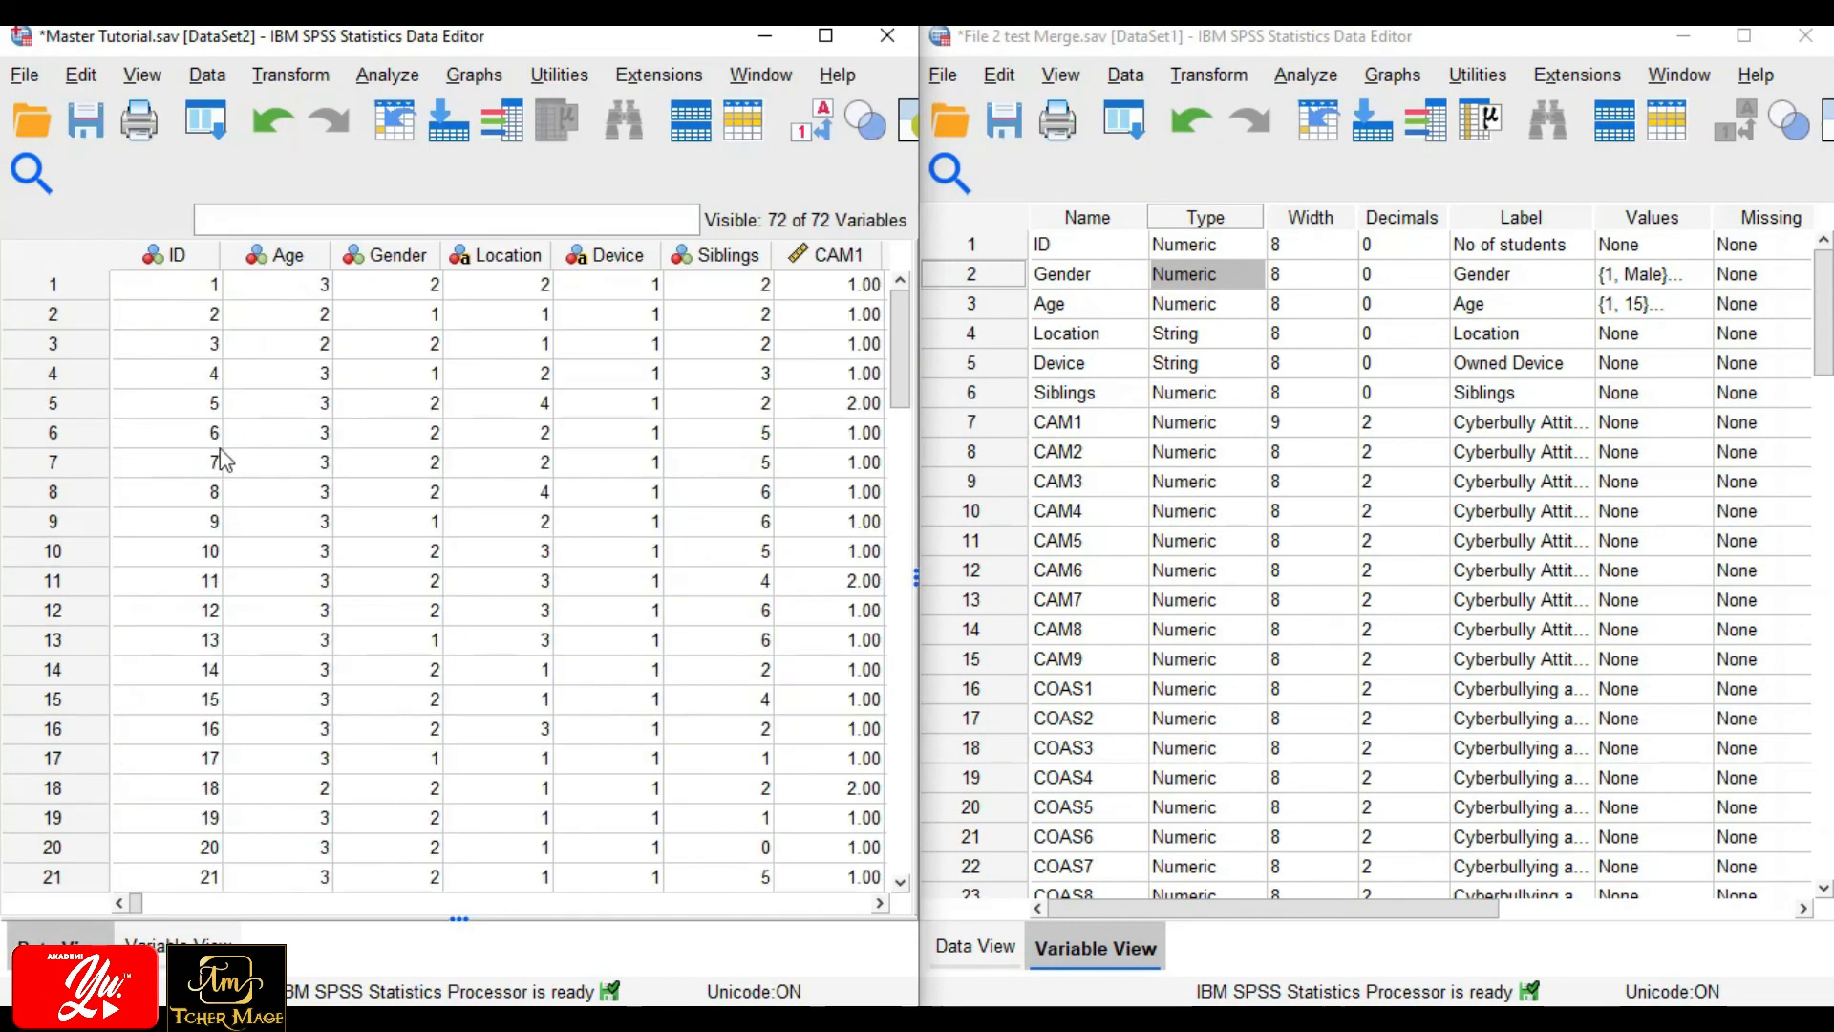
{"action": "scroll", "coordinate": [221, 461], "scroll_direction": "down", "scroll_amount": 10}
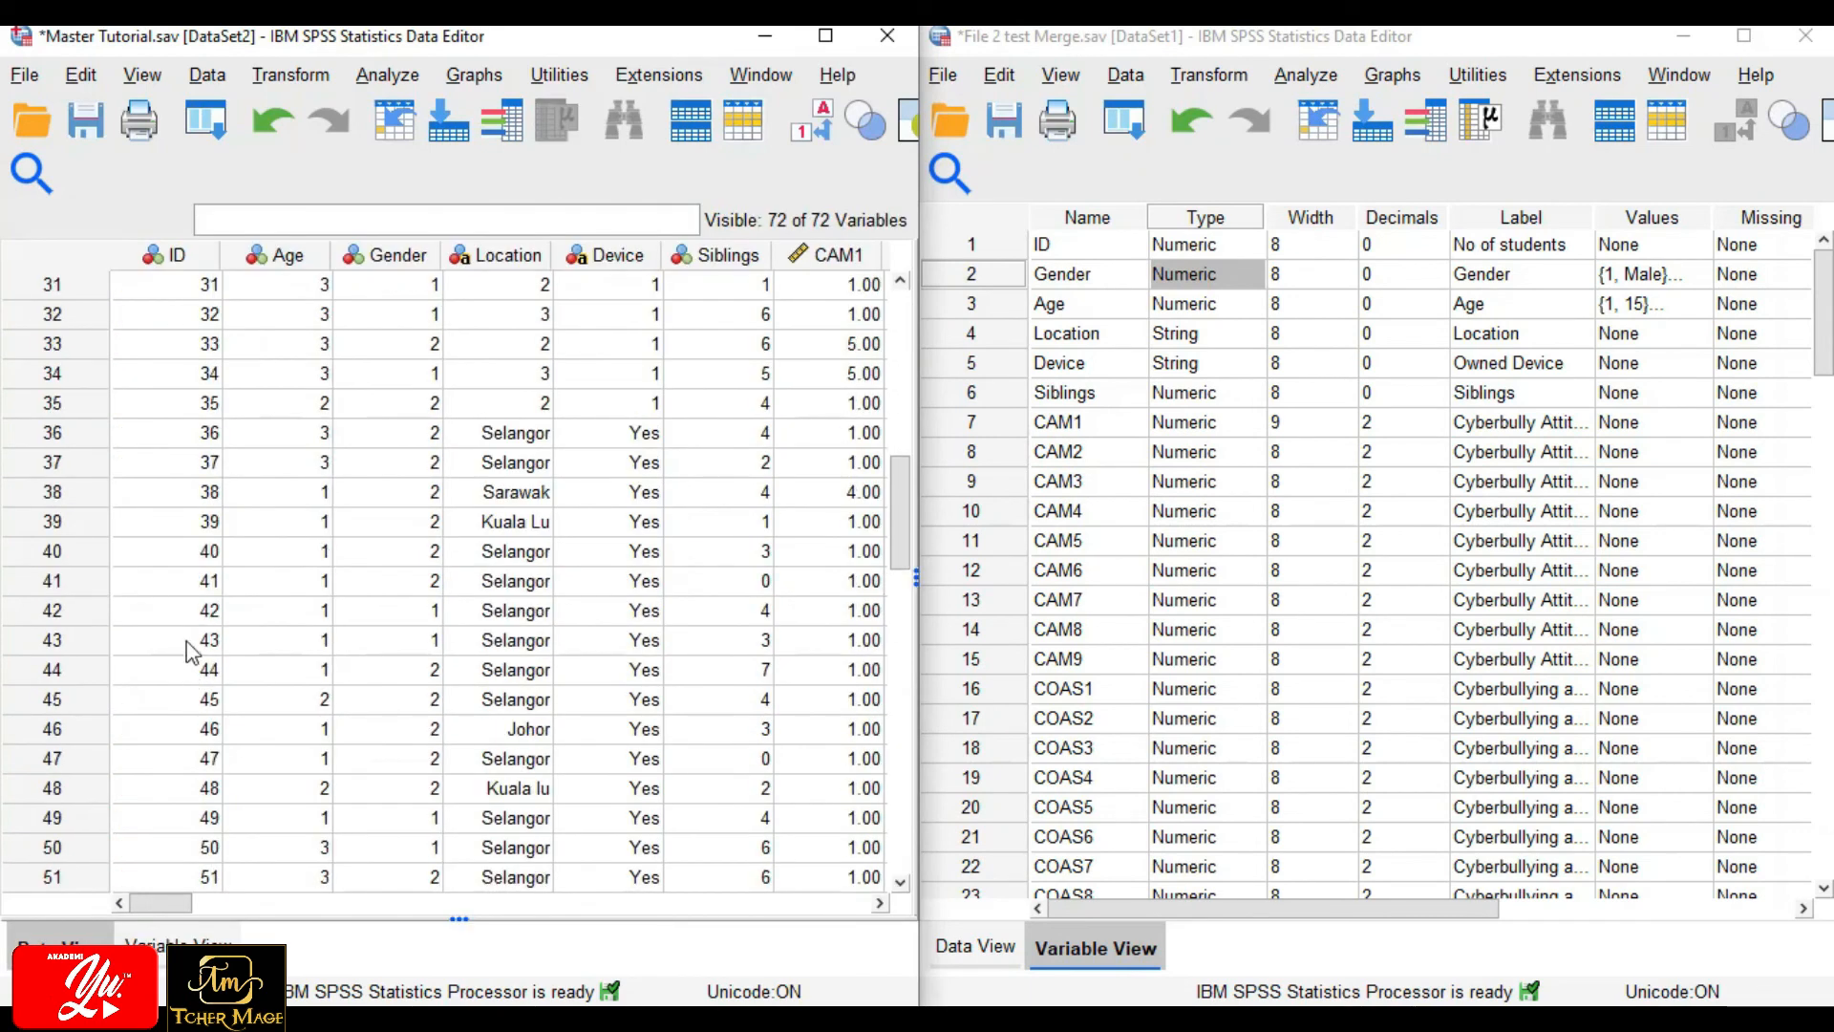
{"action": "scroll", "coordinate": [181, 640], "scroll_direction": "down", "scroll_amount": 7}
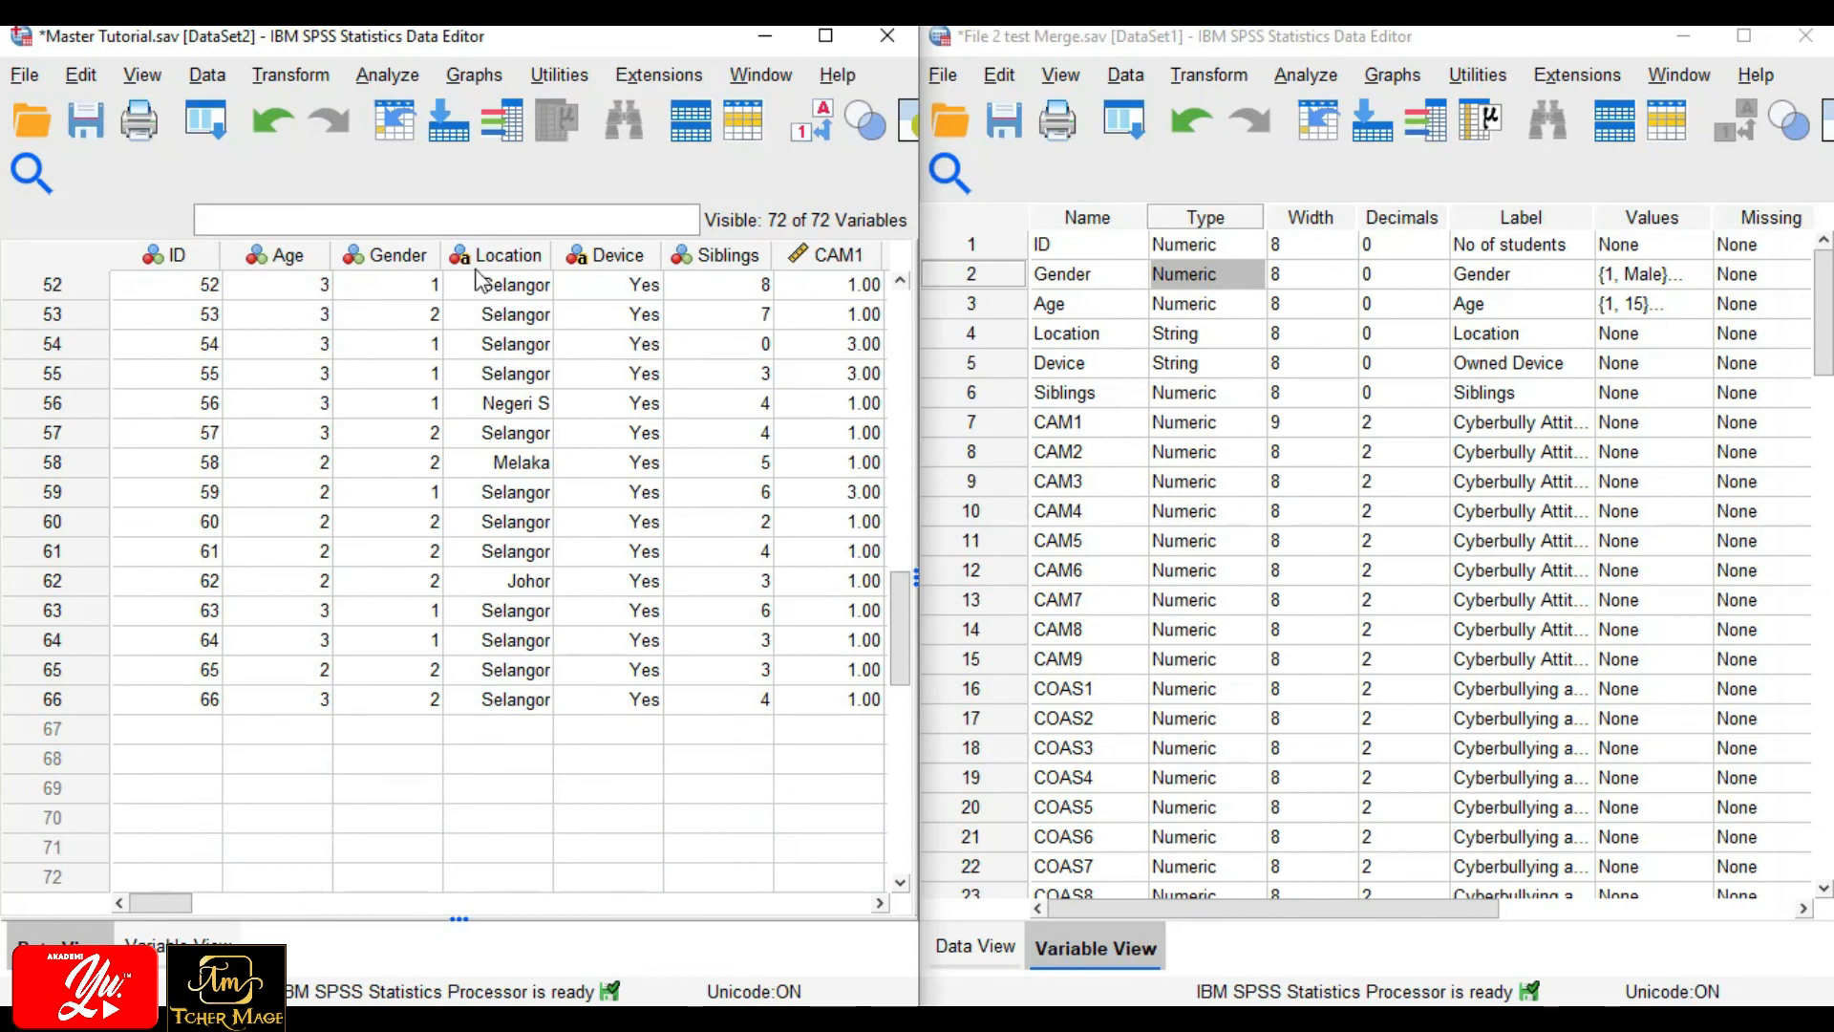
{"action": "scroll", "coordinate": [546, 653], "scroll_direction": "up", "scroll_amount": 8}
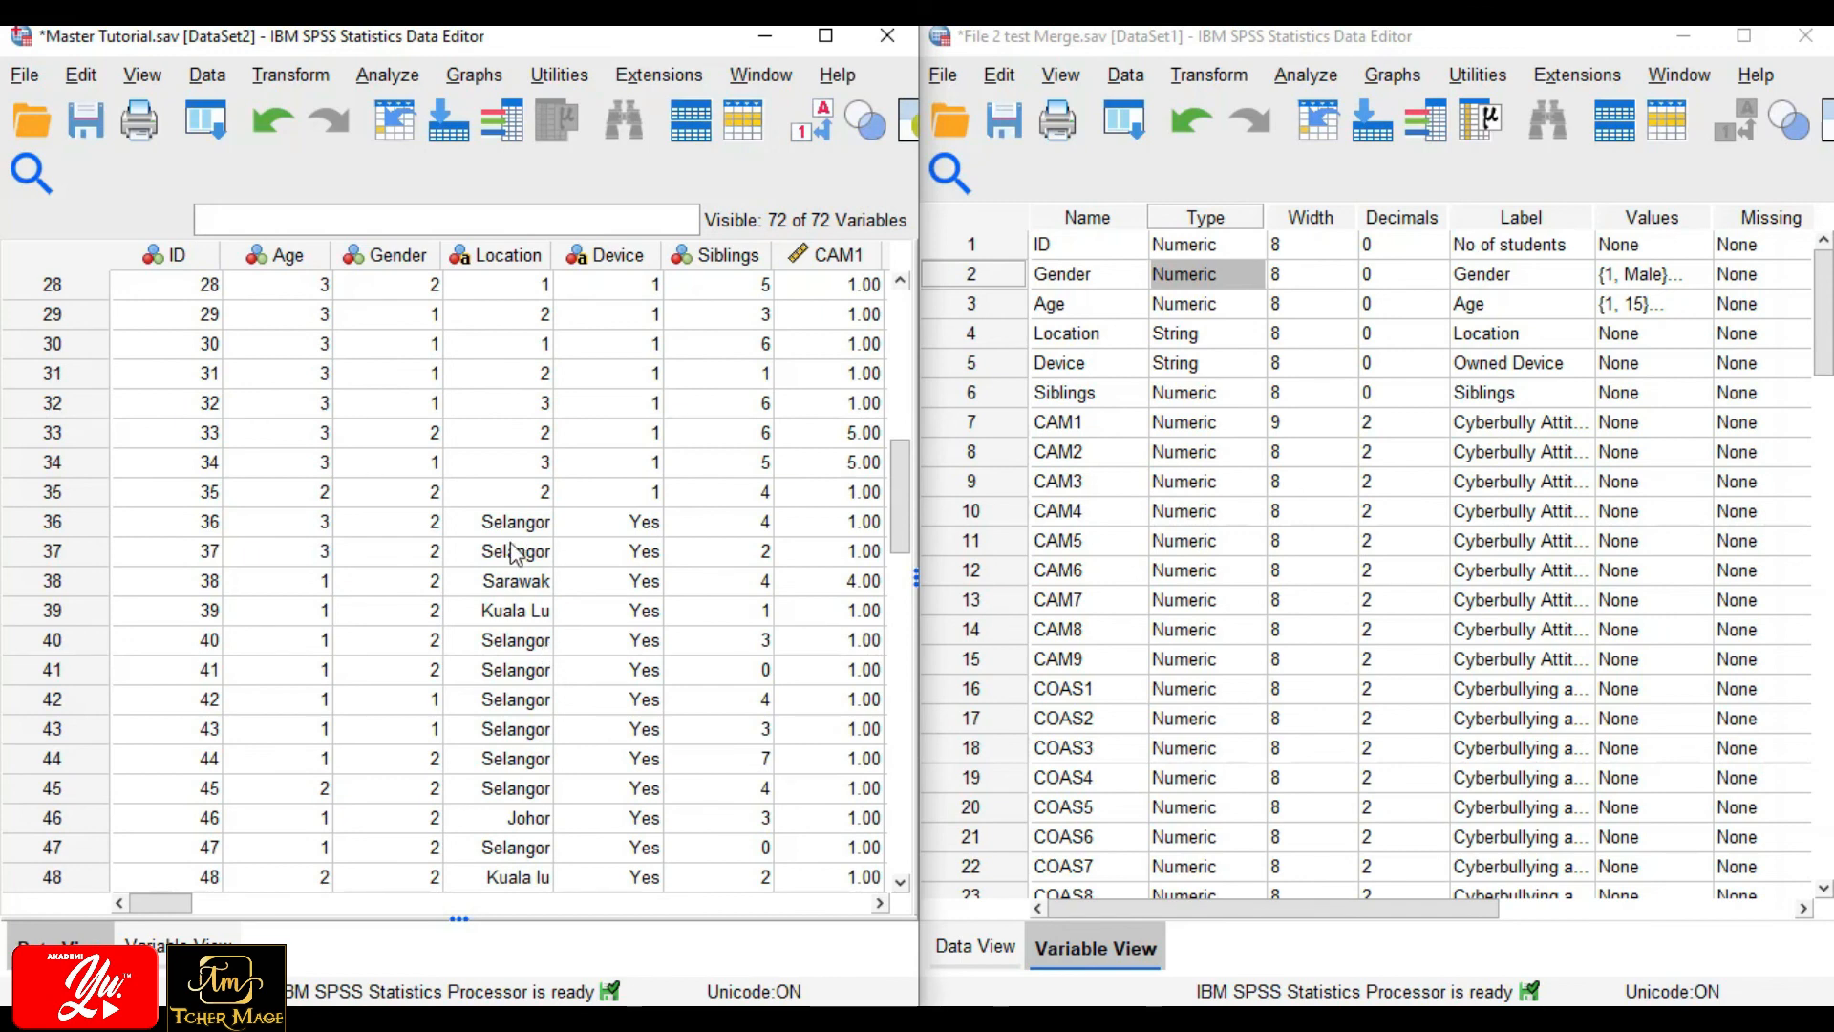
{"action": "scroll", "coordinate": [513, 552], "scroll_direction": "up", "scroll_amount": 9}
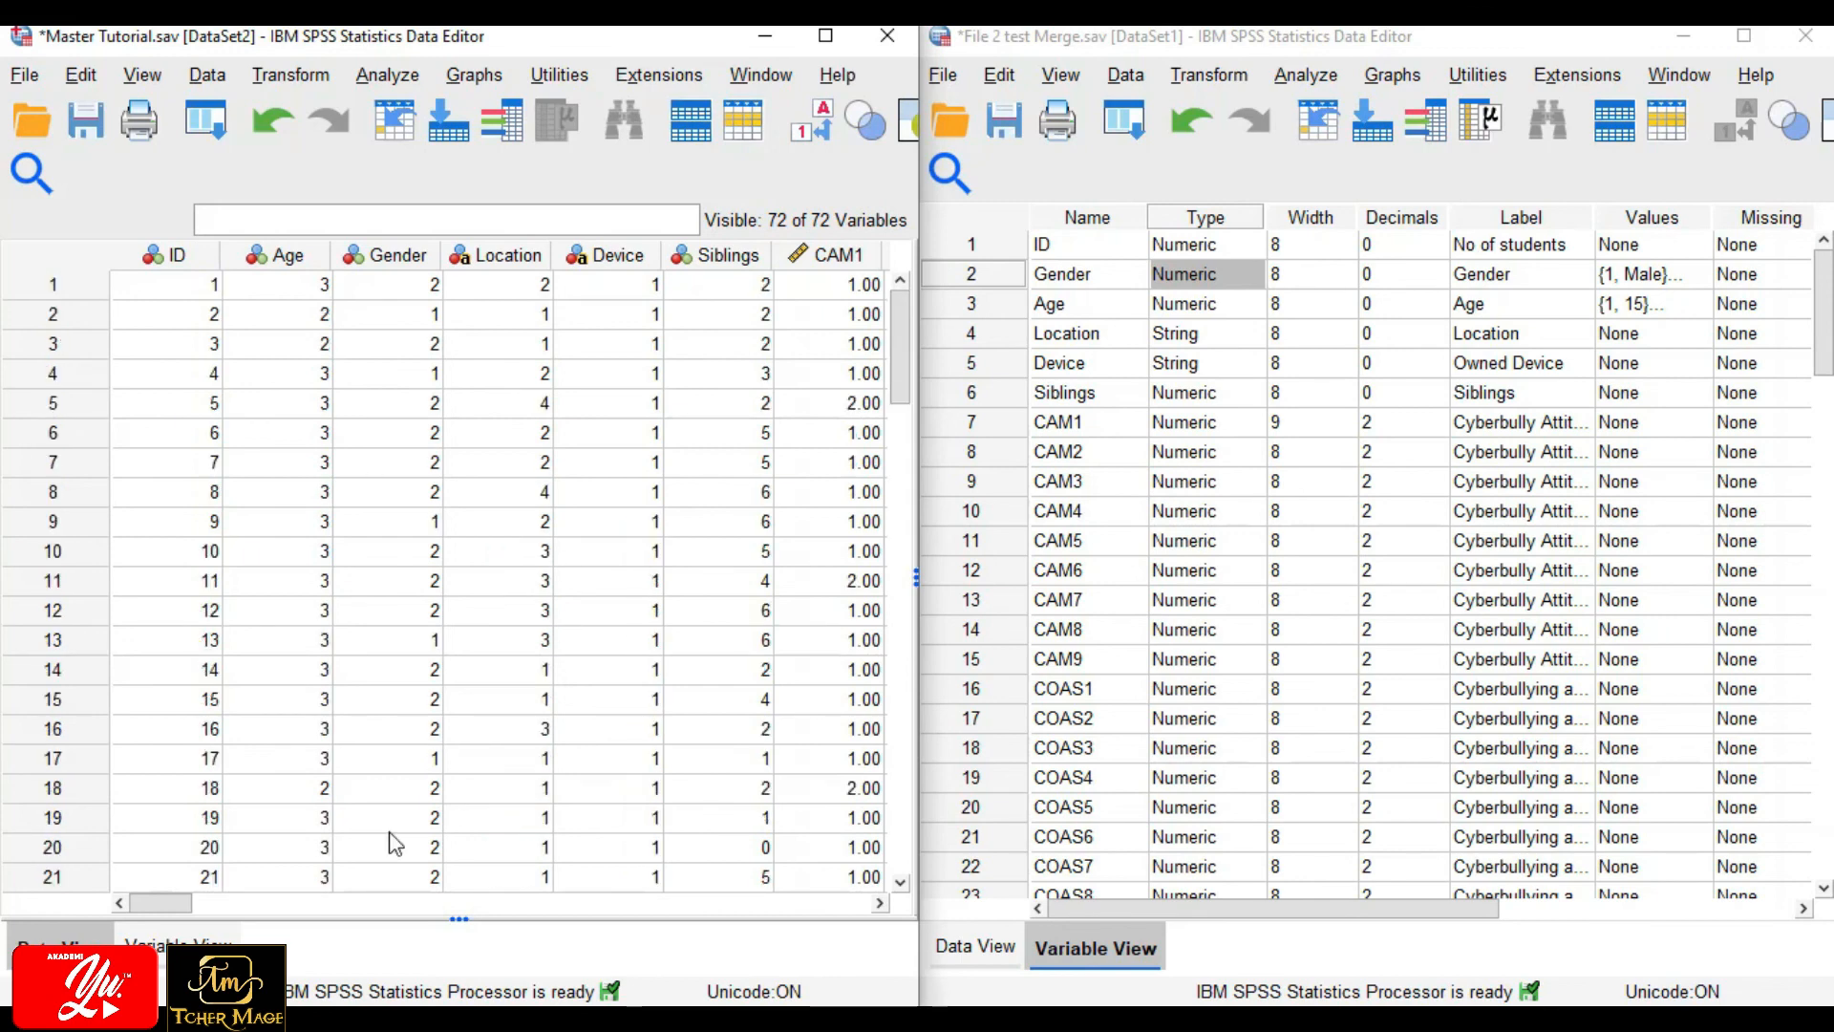